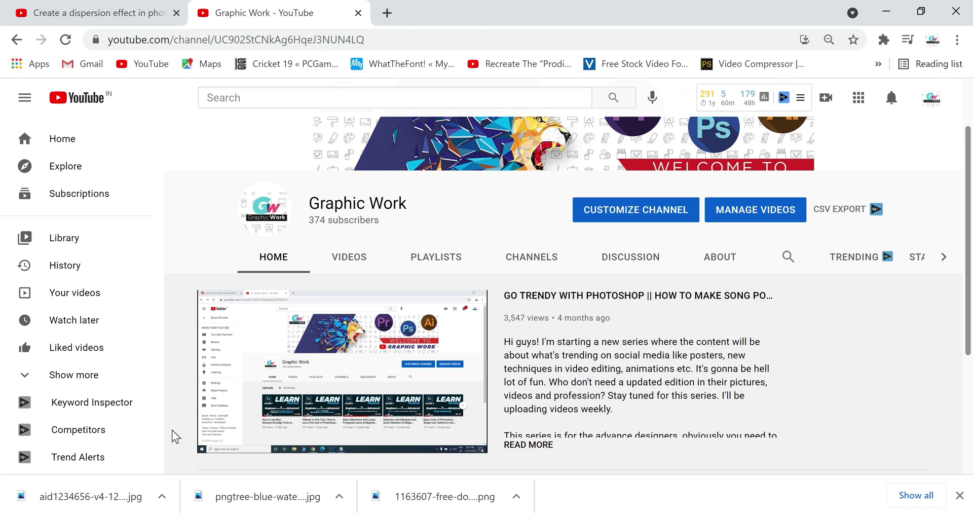
# Switch to Photoshop and cover the white canvas with peach strokes using the soft 800 px brush
pyautogui.click(60, 6)
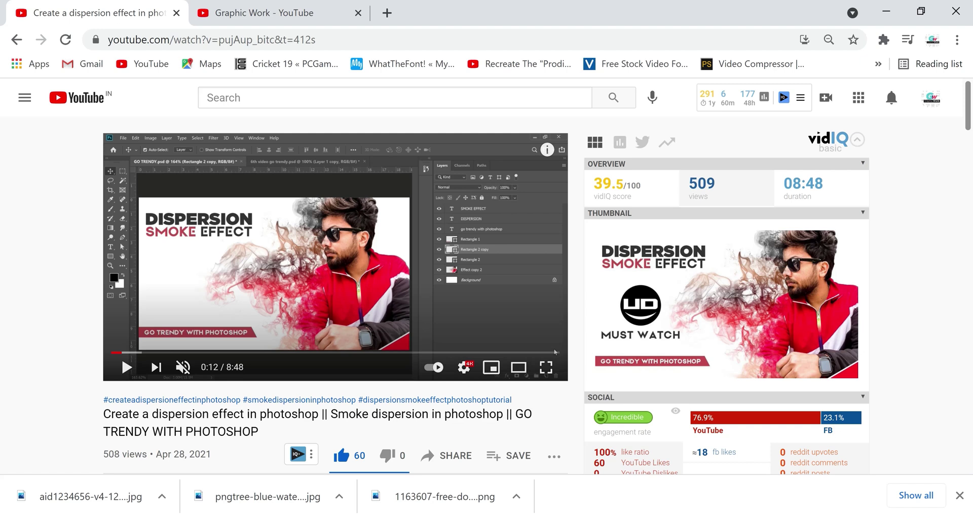
pyautogui.hotkey('alt', 'Tab')
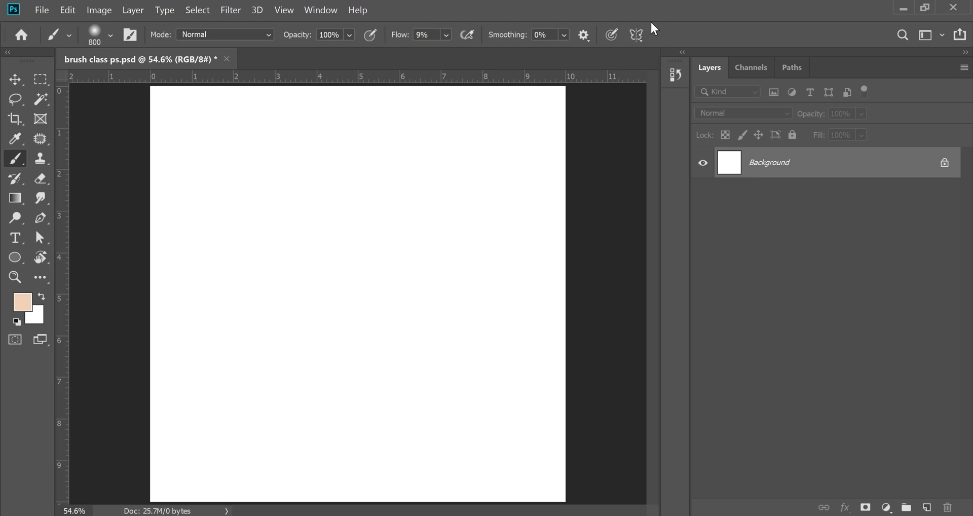
pyautogui.moveTo(223, 161)
pyautogui.mouseDown()
pyautogui.moveTo(452, 139)
pyautogui.moveTo(274, 325)
pyautogui.moveTo(521, 495)
pyautogui.mouseUp()
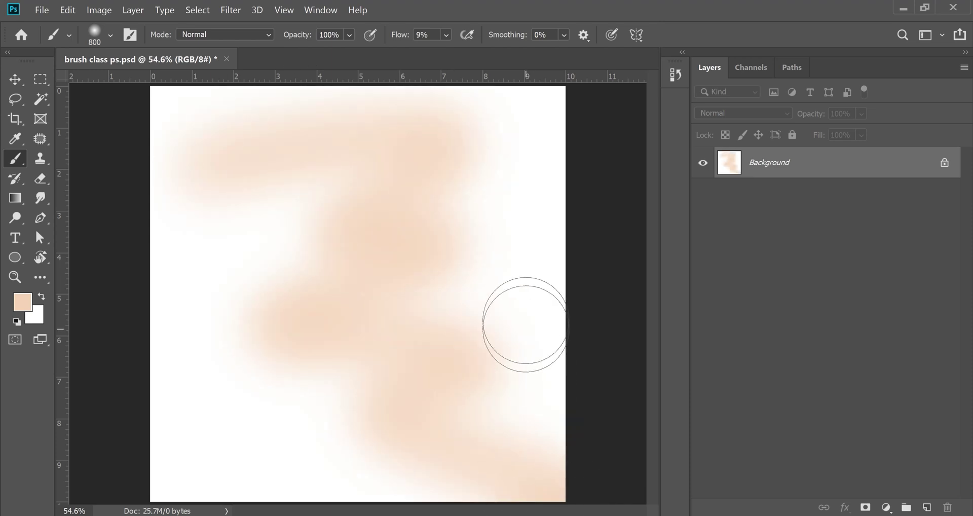
pyautogui.moveTo(372, 167)
pyautogui.mouseDown()
pyautogui.moveTo(361, 198)
pyautogui.moveTo(515, 269)
pyautogui.moveTo(498, 202)
pyautogui.moveTo(543, 243)
pyautogui.moveTo(532, 113)
pyautogui.moveTo(223, 96)
pyautogui.moveTo(152, 288)
pyautogui.moveTo(289, 287)
pyautogui.moveTo(263, 191)
pyautogui.moveTo(312, 433)
pyautogui.moveTo(43, 433)
pyautogui.moveTo(219, 428)
pyautogui.moveTo(192, 132)
pyautogui.mouseUp()
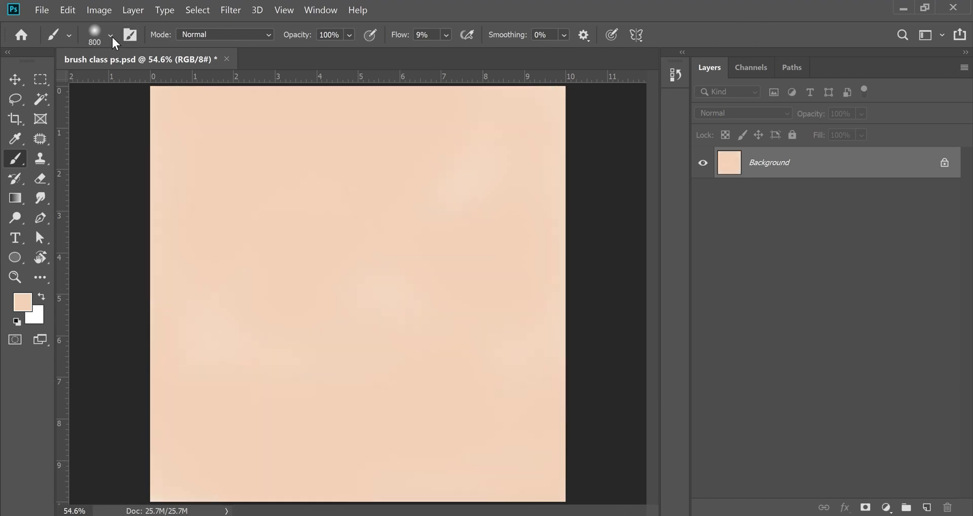
# Set the brush size to 36 px and its hardness to 100%
pyautogui.click(96, 36)
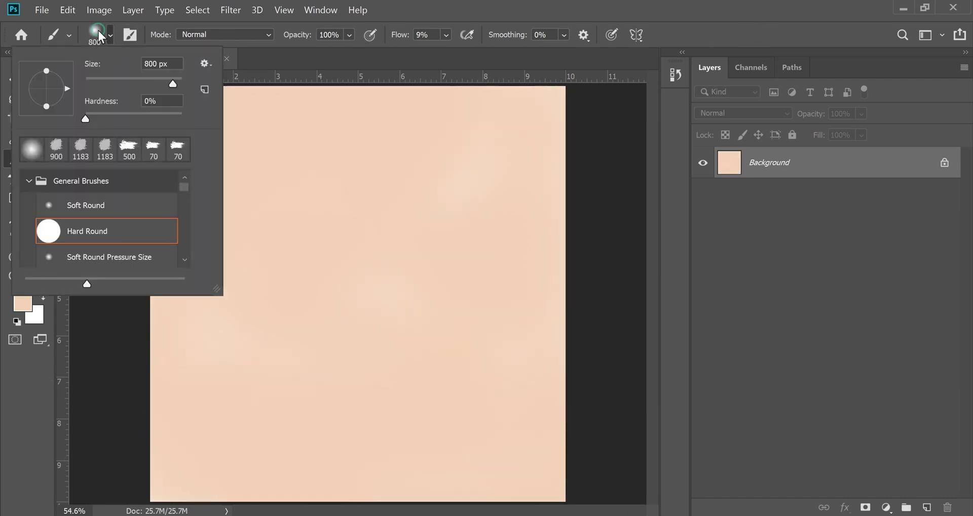
pyautogui.click(102, 36)
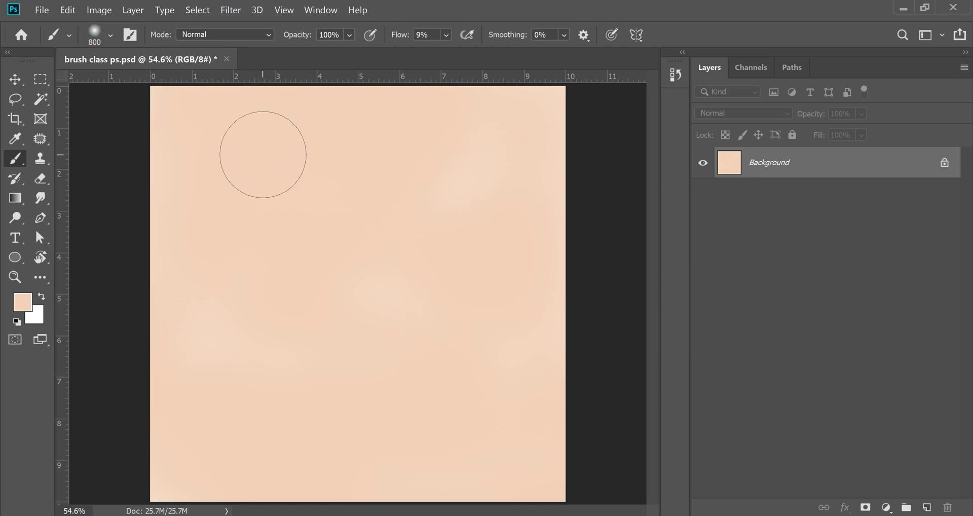
pyautogui.click(95, 37)
pyautogui.click(96, 34)
pyautogui.click(96, 34)
pyautogui.moveTo(175, 89)
pyautogui.mouseDown()
pyautogui.moveTo(102, 90)
pyautogui.moveTo(102, 117)
pyautogui.moveTo(86, 118)
pyautogui.mouseUp()
pyautogui.moveTo(182, 123); pyautogui.dragTo(186, 122)
# Browse the available brush presets, from the General Brushes group to the smoke brushes below the Special Effects group
pyautogui.scroll(-3, 96, 189)
pyautogui.scroll(-3, 97, 192)
pyautogui.scroll(5, 97, 199)
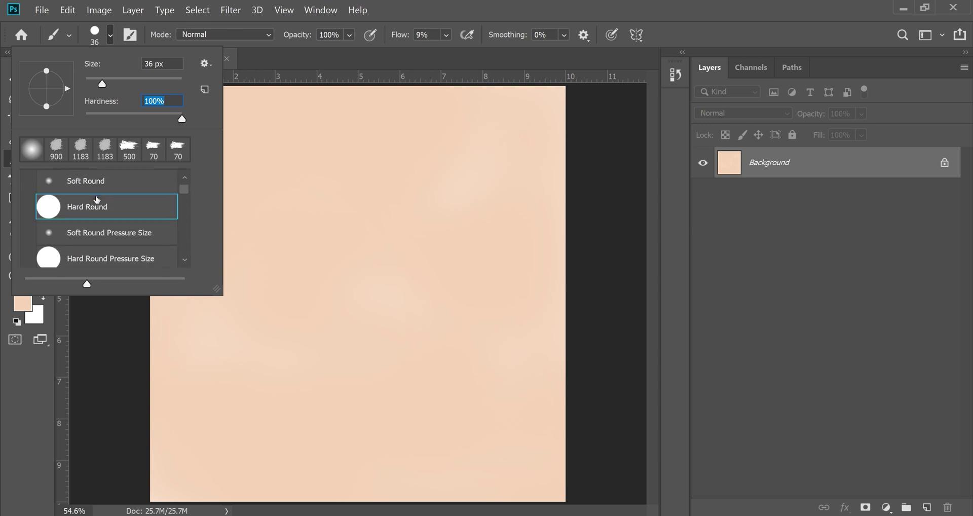
pyautogui.scroll(1, 96, 201)
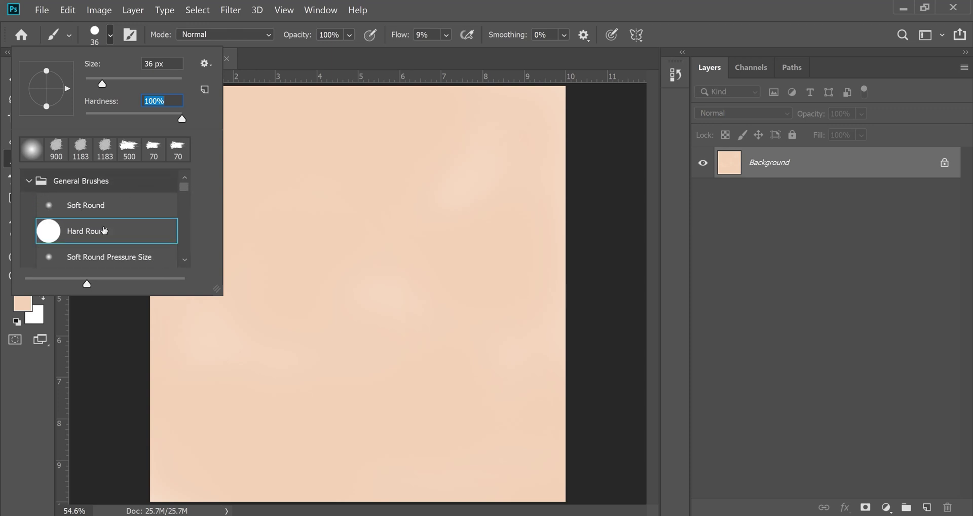
pyautogui.scroll(-5, 104, 231)
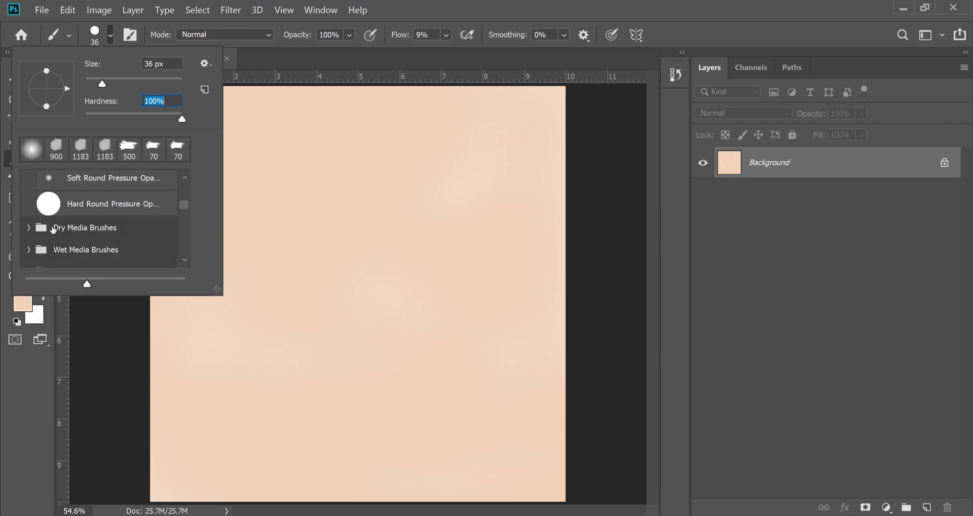
pyautogui.scroll(-1, 88, 254)
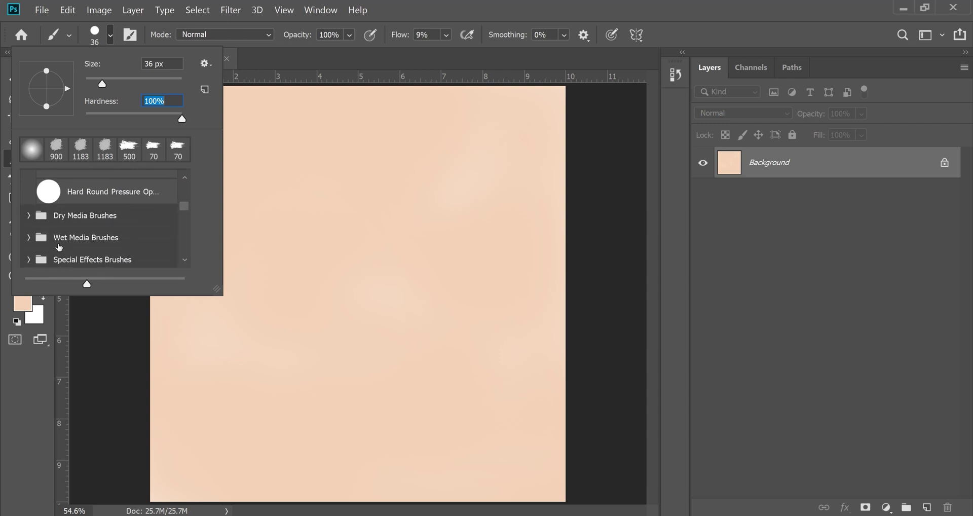
pyautogui.scroll(-1, 135, 261)
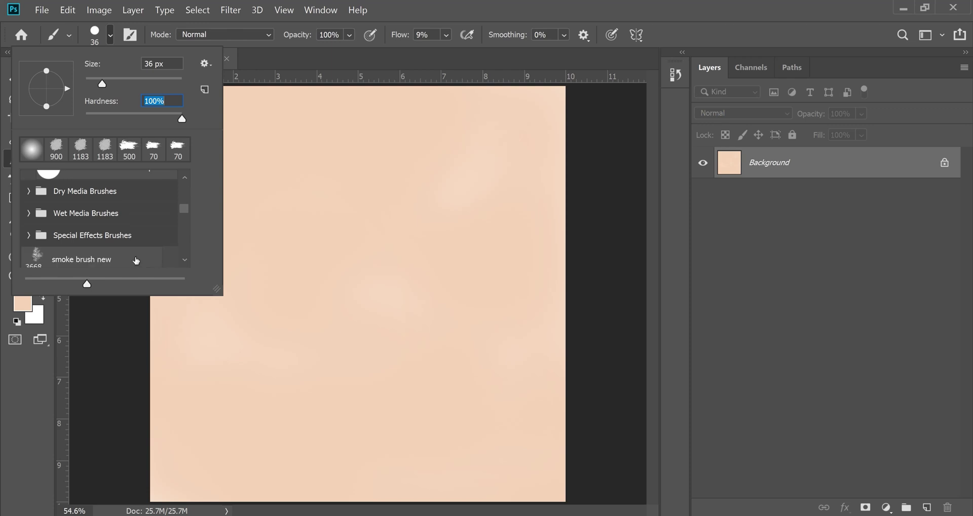
pyautogui.scroll(-3, 87, 252)
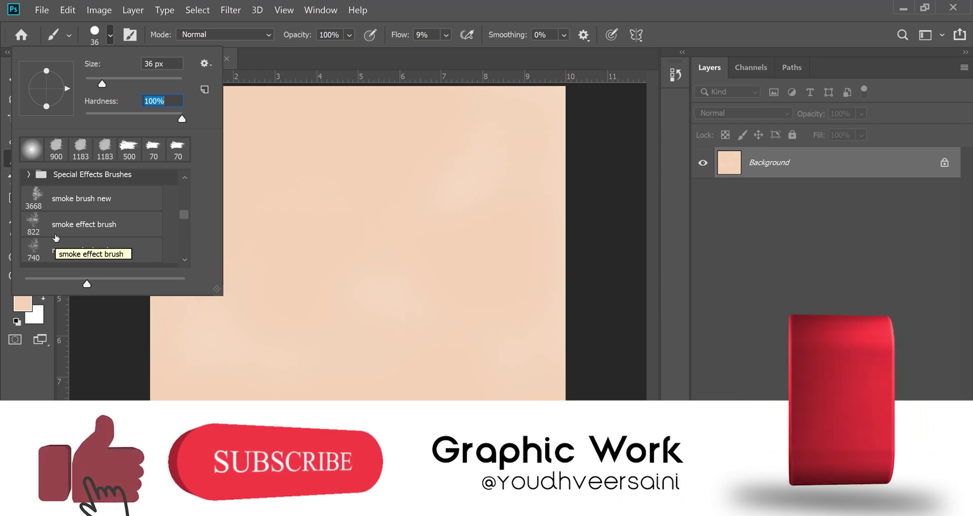
pyautogui.scroll(-1, 56, 238)
pyautogui.scroll(-1, 70, 232)
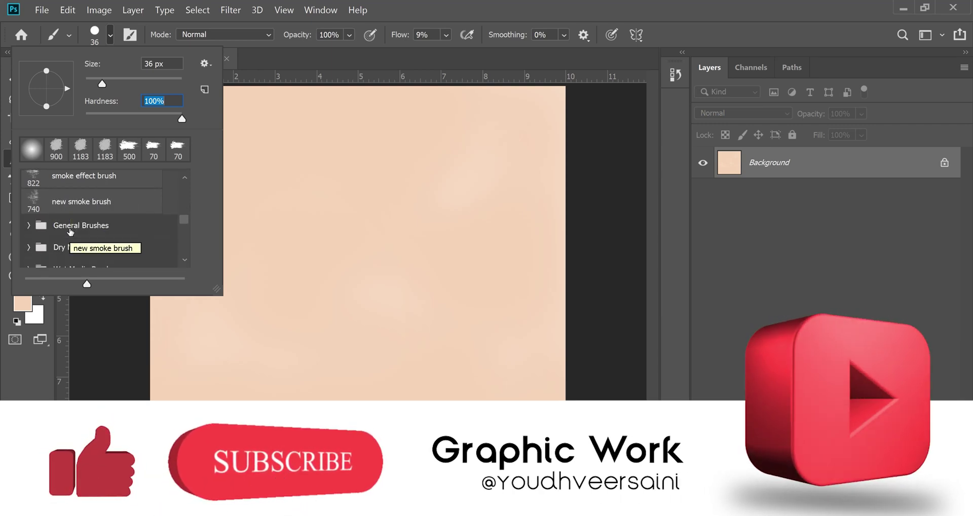
pyautogui.scroll(5, 101, 233)
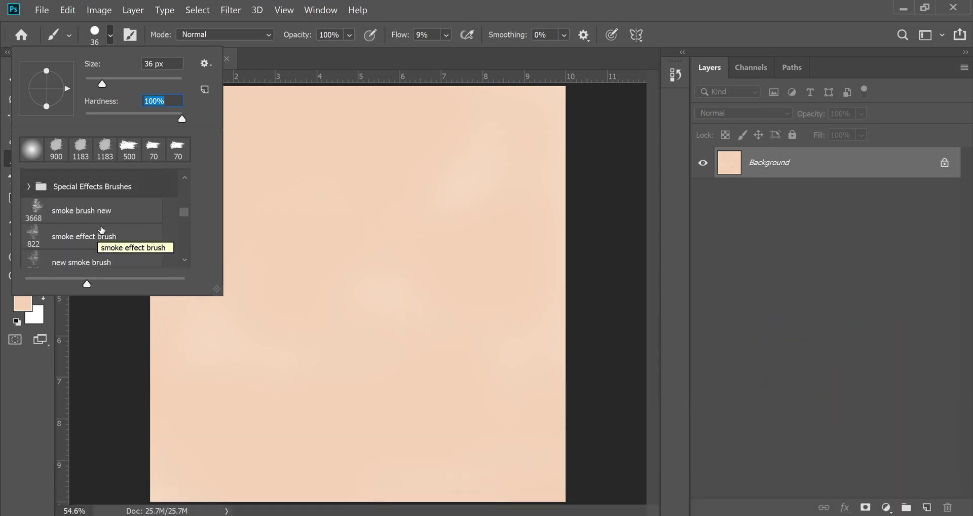
# Open the Import Brushes dialog to see where ABR brush files are loaded, and cancel it
pyautogui.click(207, 65)
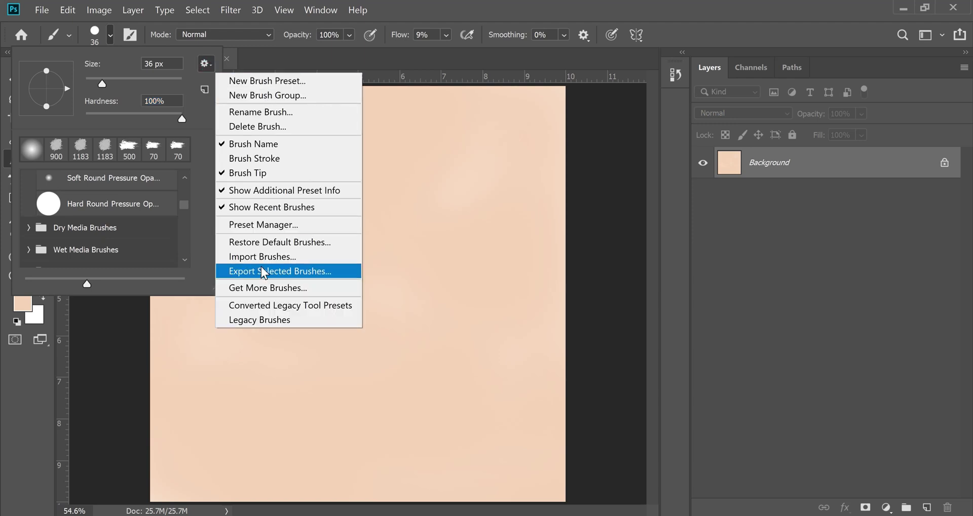
pyautogui.click(263, 257)
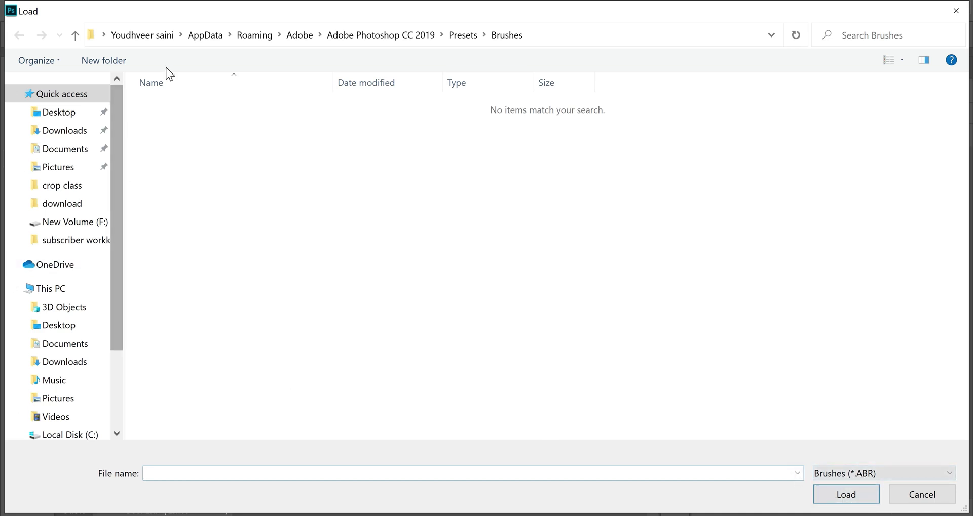
pyautogui.press('Escape')
# Turn on the Brush Stroke preview for the brush preset list
pyautogui.click(204, 65)
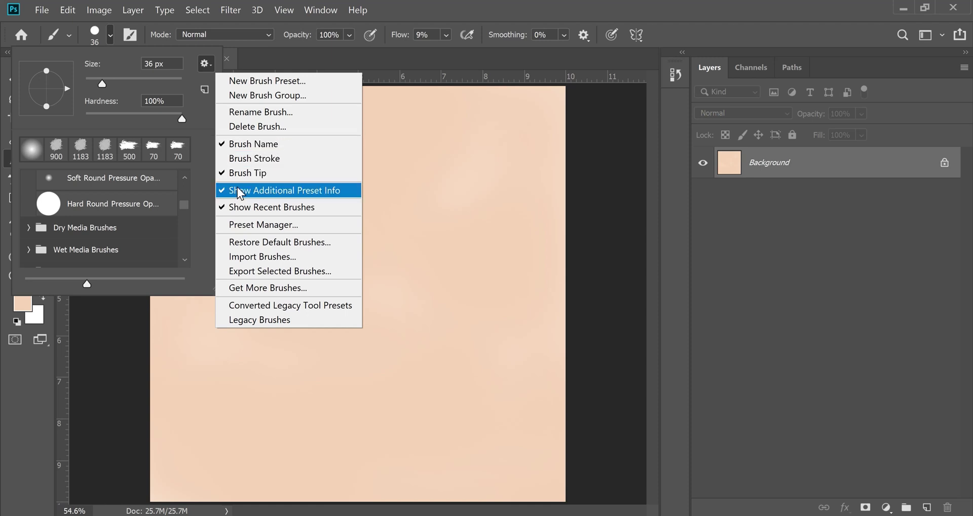
pyautogui.click(252, 159)
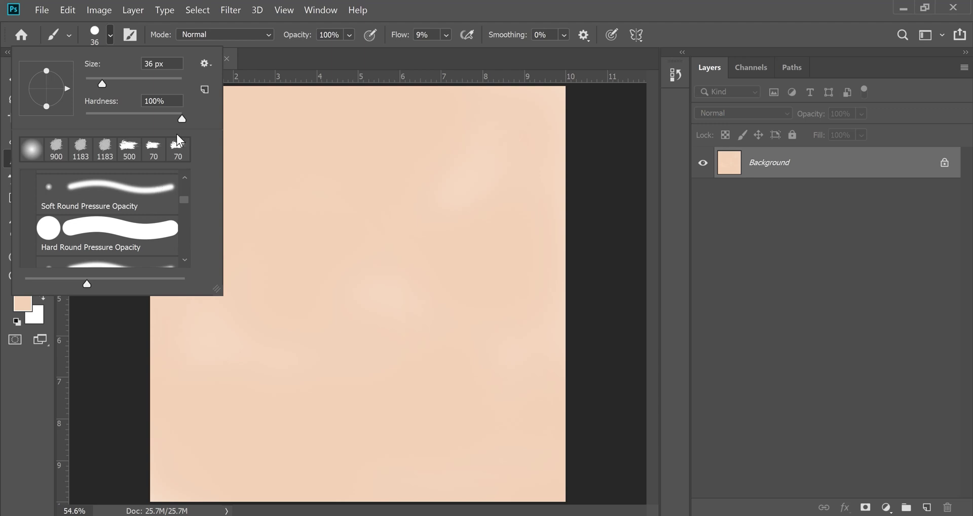
# Look at the New Brush Preset dialog, cancel it and close the brush preset picker
pyautogui.click(204, 63)
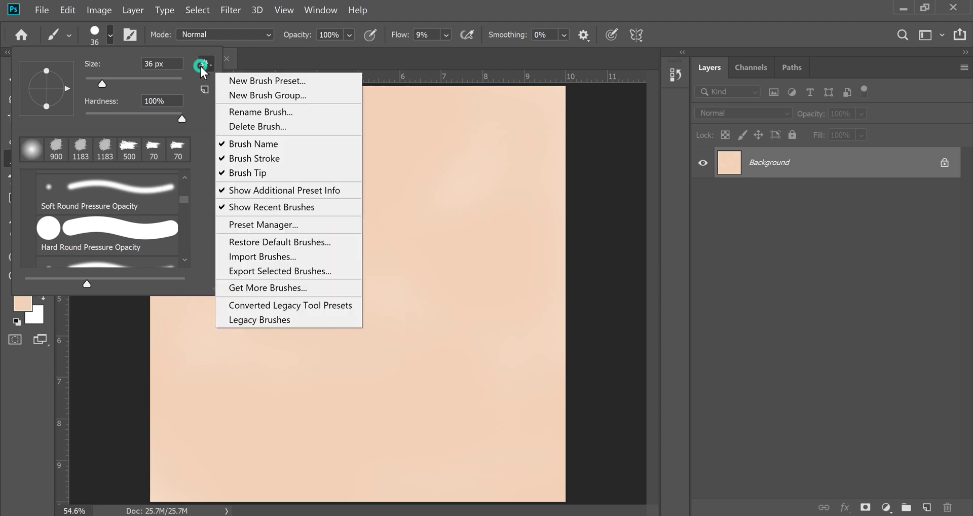
pyautogui.click(272, 87)
pyautogui.click(675, 190)
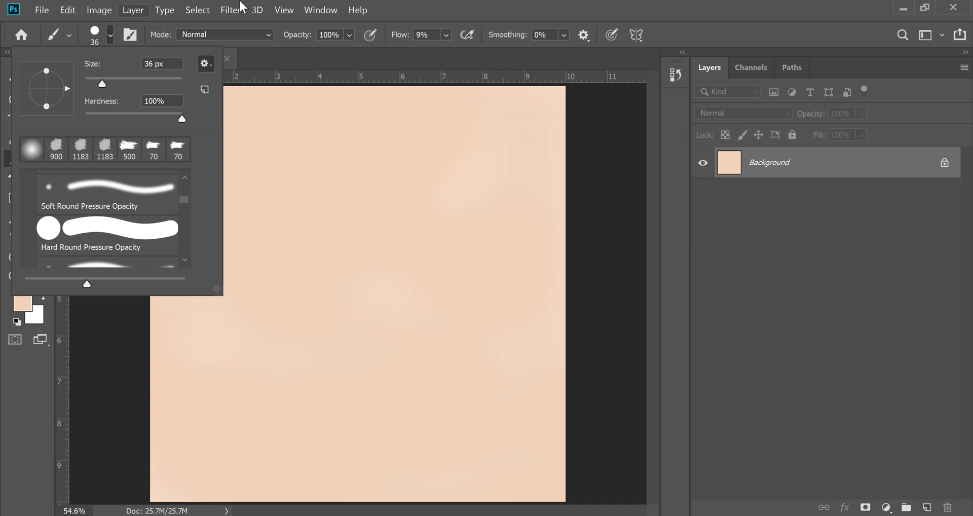
pyautogui.click(443, 4)
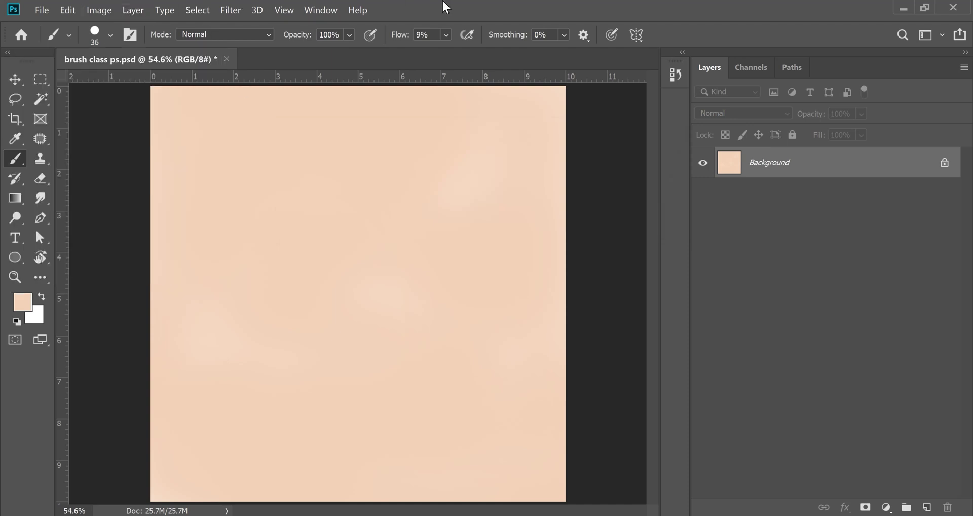
# Look over the Brush Settings categories and the brush's list of blending modes, leaving the mode at Normal
pyautogui.click(130, 35)
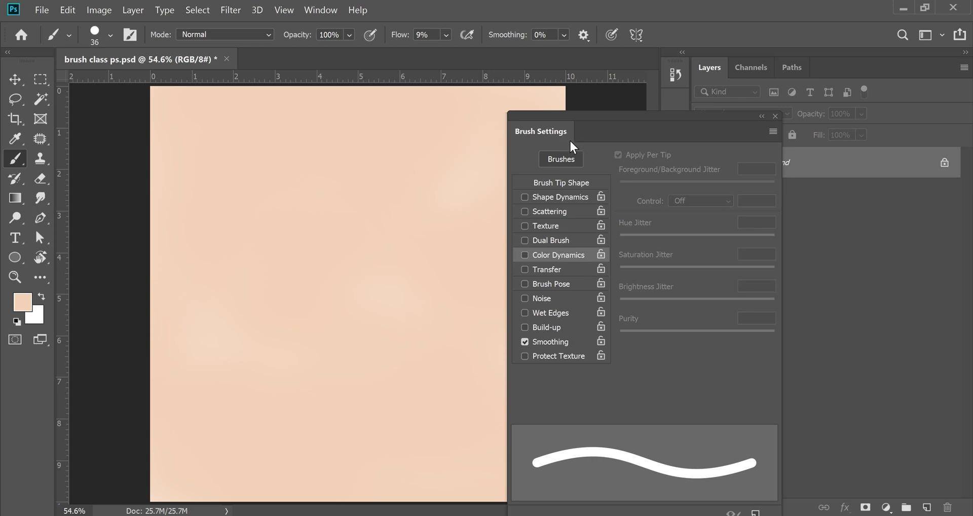
pyautogui.click(774, 117)
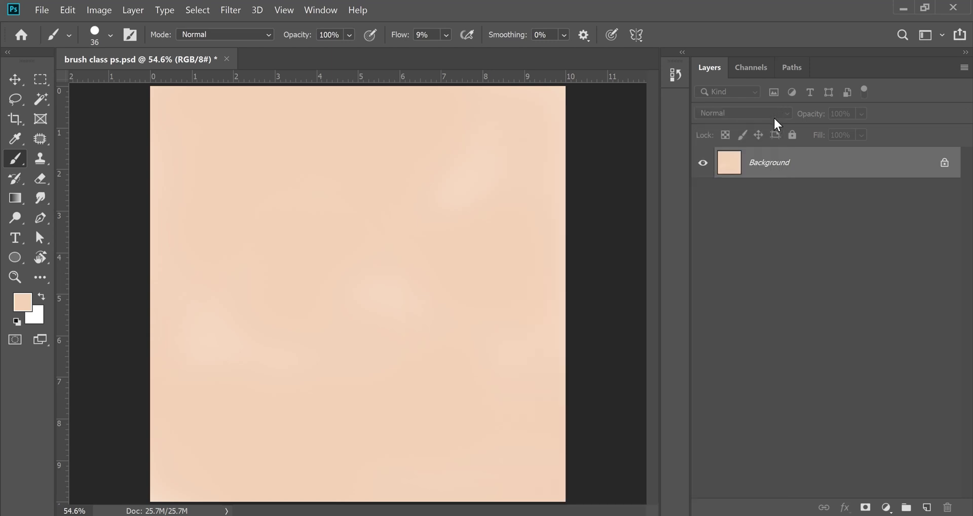
pyautogui.click(209, 41)
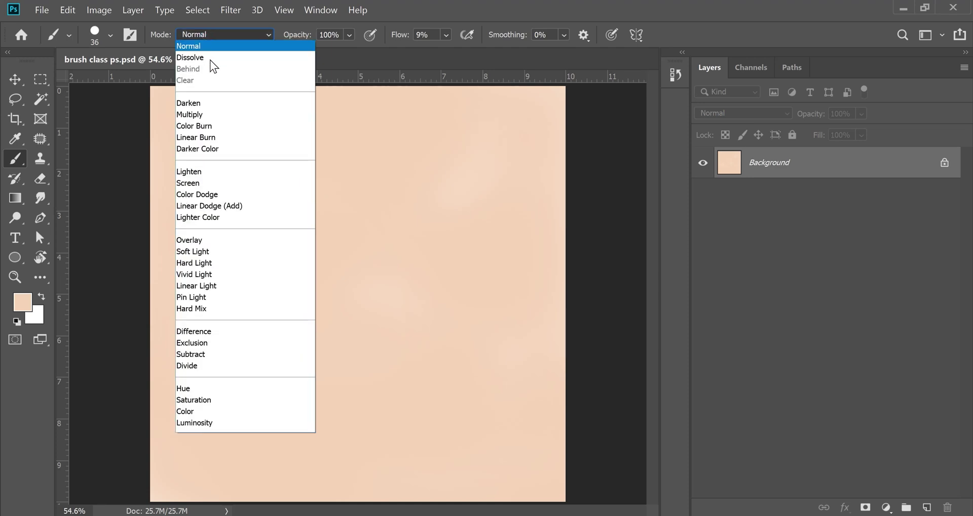
pyautogui.click(239, 34)
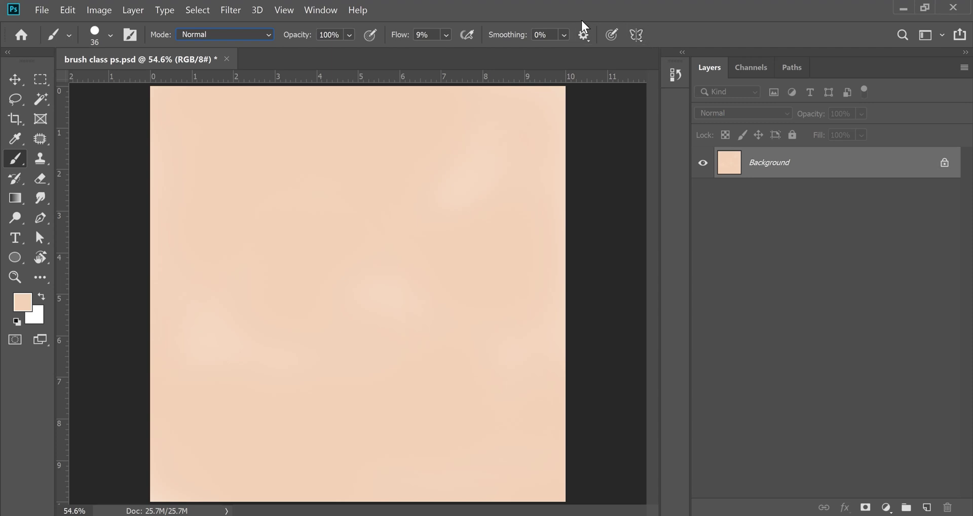
# Change the foreground colour to orange
pyautogui.click(109, 35)
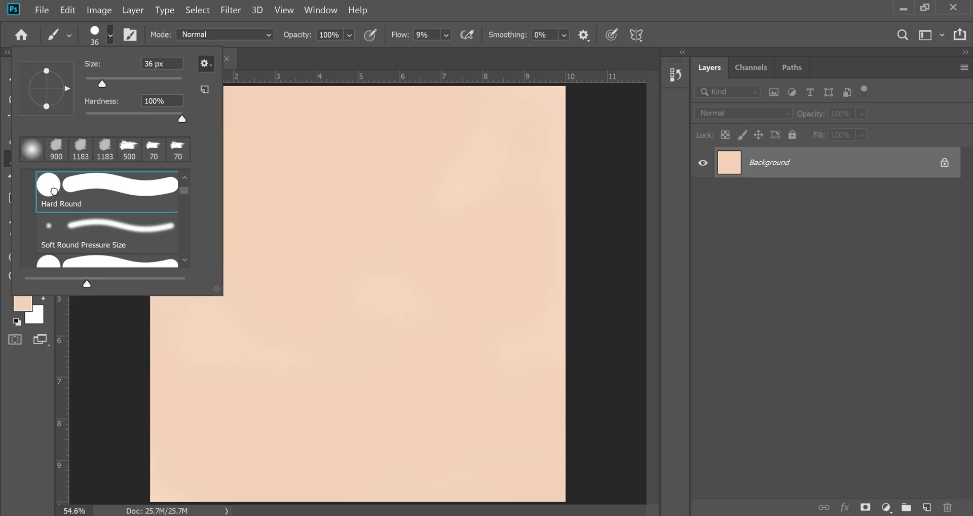
pyautogui.click(294, 151)
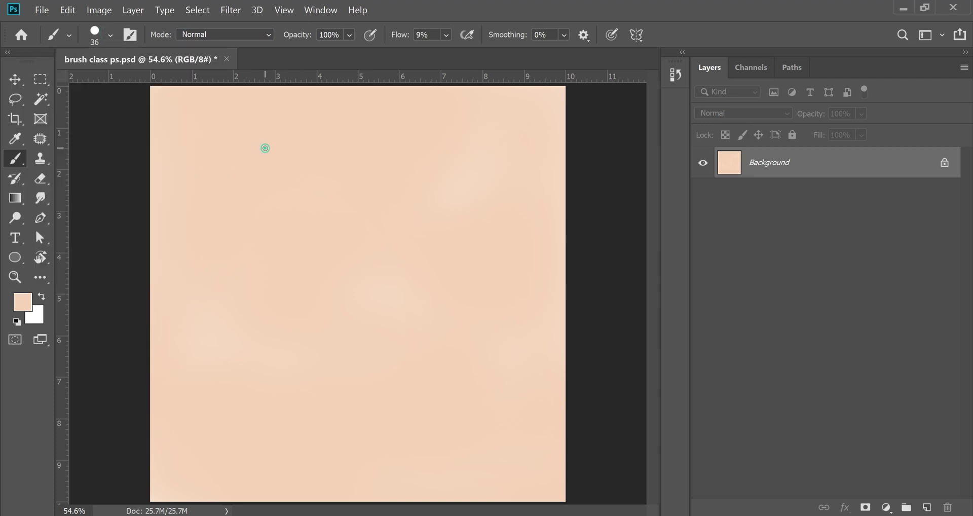
pyautogui.click(23, 302)
pyautogui.moveTo(671, 225); pyautogui.dragTo(715, 163)
pyautogui.click(831, 156)
# Paint several freehand orange lines across the peach canvas with the 36 px hard round brush
pyautogui.moveTo(216, 166)
pyautogui.mouseDown()
pyautogui.moveTo(391, 165)
pyautogui.moveTo(406, 266)
pyautogui.mouseUp()
pyautogui.moveTo(414, 309)
pyautogui.mouseDown()
pyautogui.moveTo(487, 191)
pyautogui.moveTo(512, 378)
pyautogui.moveTo(482, 394)
pyautogui.moveTo(298, 388)
pyautogui.moveTo(278, 233)
pyautogui.moveTo(323, 209)
pyautogui.moveTo(259, 204)
pyautogui.moveTo(258, 293)
pyautogui.moveTo(188, 267)
pyautogui.moveTo(180, 156)
pyautogui.moveTo(245, 123)
pyautogui.moveTo(484, 132)
pyautogui.moveTo(517, 204)
pyautogui.moveTo(544, 334)
pyautogui.moveTo(505, 423)
pyautogui.moveTo(314, 433)
pyautogui.mouseUp()
pyautogui.moveTo(355, 251); pyautogui.dragTo(360, 248)
pyautogui.moveTo(320, 299)
pyautogui.mouseDown()
pyautogui.moveTo(239, 376)
pyautogui.moveTo(255, 431)
pyautogui.moveTo(274, 422)
pyautogui.mouseUp()
pyautogui.moveTo(385, 315)
pyautogui.mouseDown()
pyautogui.moveTo(422, 221)
pyautogui.moveTo(488, 292)
pyautogui.moveTo(335, 268)
pyautogui.moveTo(449, 357)
pyautogui.moveTo(358, 430)
pyautogui.moveTo(294, 391)
pyautogui.mouseUp()
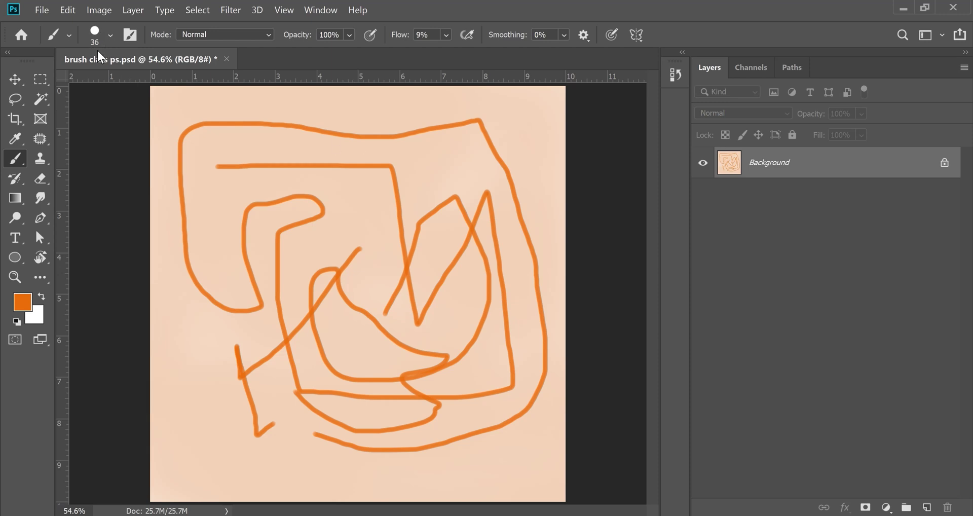
# Set the brush size to 69 px and scribble a thick orange patch near the canvas's upper edge
pyautogui.click(110, 35)
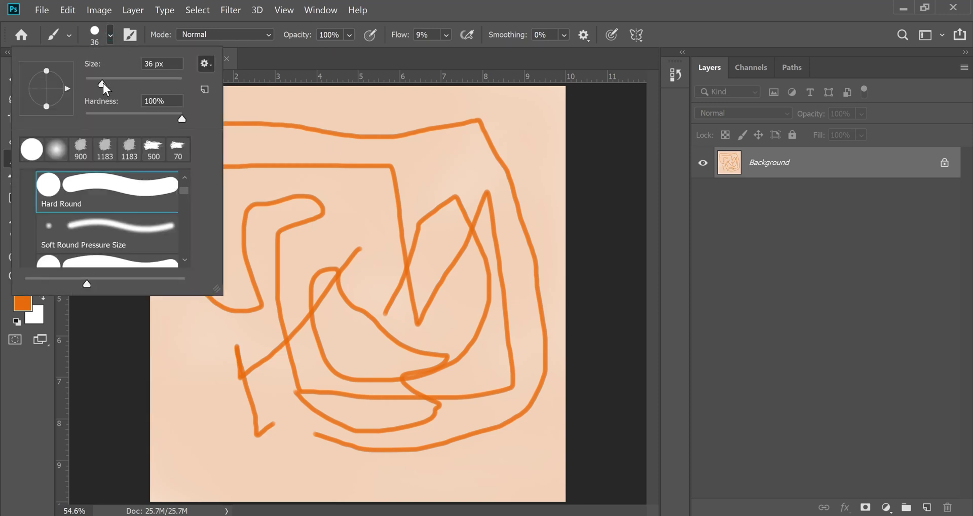
pyautogui.moveTo(102, 83); pyautogui.dragTo(118, 83)
pyautogui.moveTo(347, 111)
pyautogui.mouseDown()
pyautogui.moveTo(404, 109)
pyautogui.moveTo(268, 100)
pyautogui.moveTo(394, 103)
pyautogui.moveTo(283, 103)
pyautogui.moveTo(421, 117)
pyautogui.moveTo(327, 111)
pyautogui.moveTo(375, 116)
pyautogui.moveTo(301, 124)
pyautogui.moveTo(340, 126)
pyautogui.mouseUp()
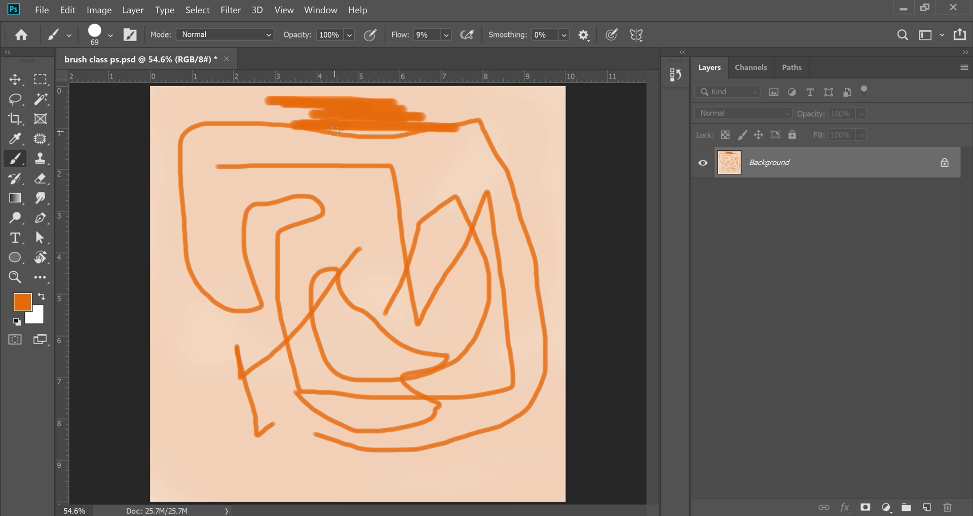
# Enlarge the brush tip in increments and reduce it again to 700 px
pyautogui.press(']')
pyautogui.press(']')
pyautogui.press(']')
pyautogui.press(']')
pyautogui.press(']')
pyautogui.press(']')
pyautogui.press(']')
pyautogui.press(']')
pyautogui.press(']')
pyautogui.press(']')
pyautogui.press(']')
pyautogui.press(']')
pyautogui.press(']')
pyautogui.press(']')
pyautogui.press(']')
pyautogui.press(']')
pyautogui.press(']')
pyautogui.press(']')
pyautogui.press(']')
pyautogui.press('[')
pyautogui.press('[')
pyautogui.press('[')
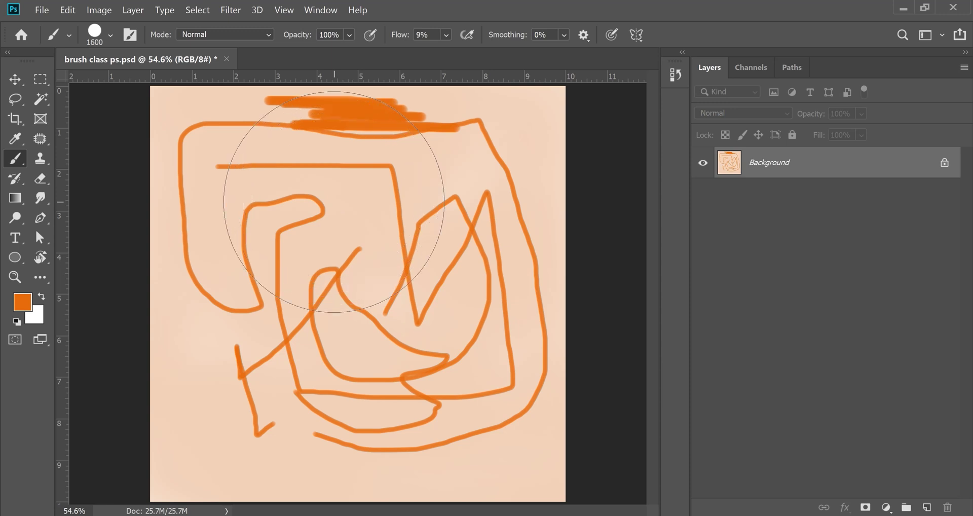
pyautogui.press('[')
pyautogui.press('[')
pyautogui.press('[')
pyautogui.press('[')
pyautogui.press('[')
pyautogui.press('[')
pyautogui.press('[')
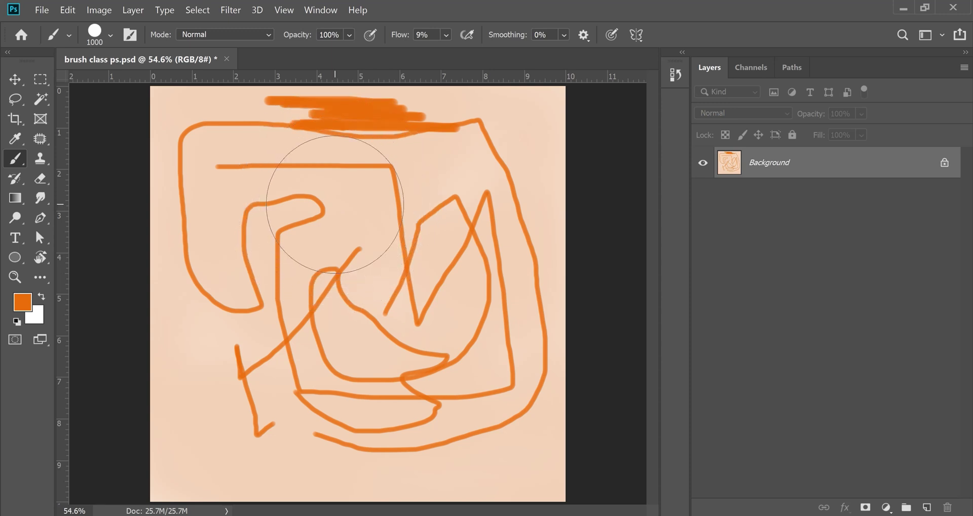
pyautogui.press(']')
pyautogui.press(']')
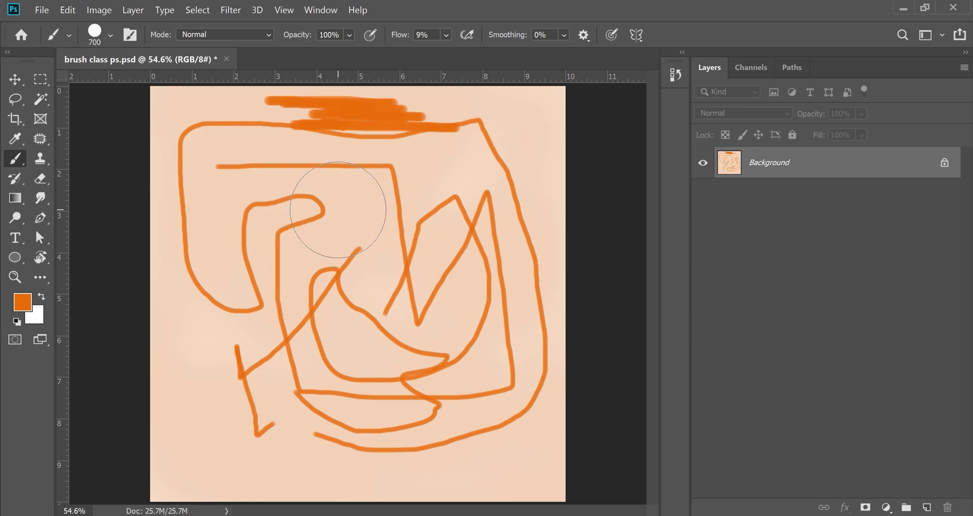
# Resize the brush interactively on the canvas to a 959 px diameter and soften its hardness
pyautogui.keyDown('alt'); pyautogui.rightClick(337, 210); pyautogui.keyUp('alt')
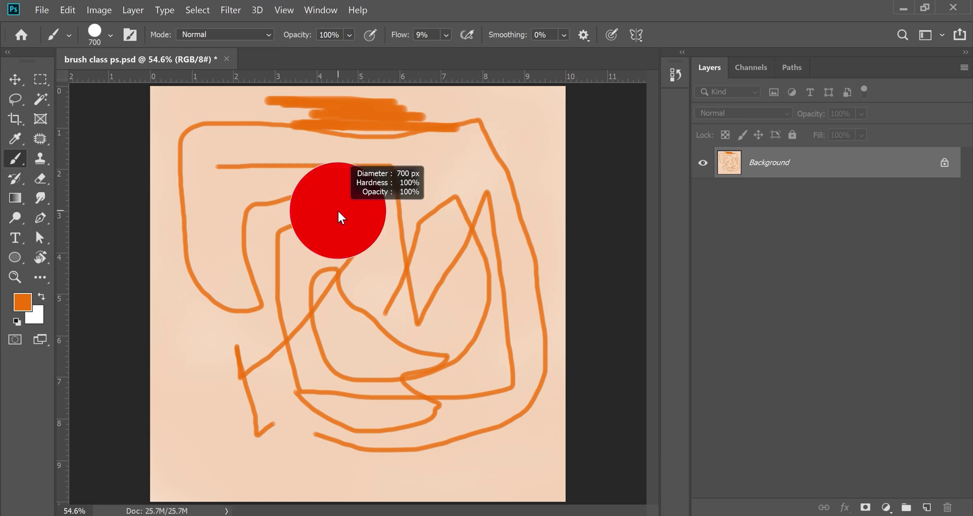
pyautogui.moveTo(338, 212)
pyautogui.mouseDown()
pyautogui.moveTo(211, 220)
pyautogui.moveTo(496, 228)
pyautogui.moveTo(438, 253)
pyautogui.mouseUp()
# Undo all the orange brush strokes on the canvas
pyautogui.hotkey('ctrl', 'z')
pyautogui.hotkey('ctrl', 'z')
pyautogui.hotkey('ctrl', 'z')
pyautogui.hotkey('ctrl', 'z')
pyautogui.hotkey('ctrl', 'z')
pyautogui.hotkey('ctrl', 'z')
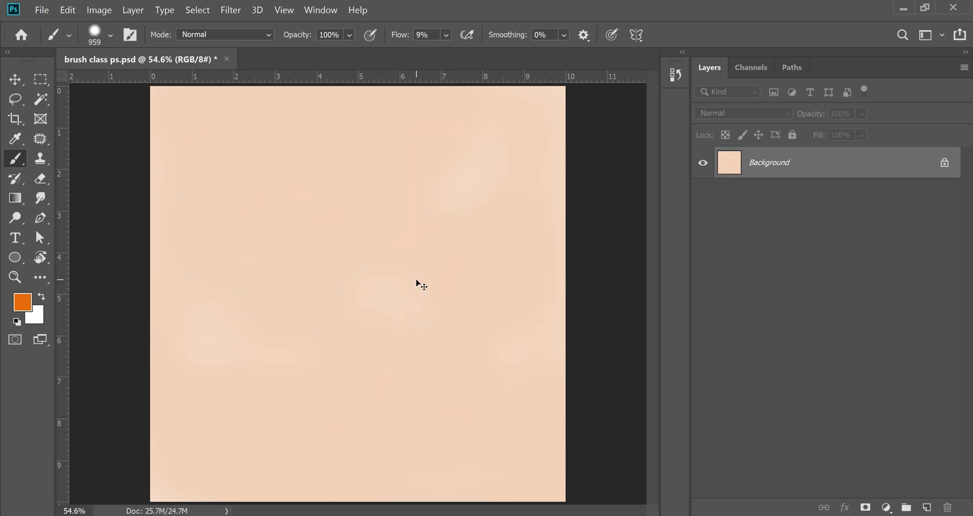
# Change the foreground colour to a deep blue and add a new layer above the Background
pyautogui.click(23, 303)
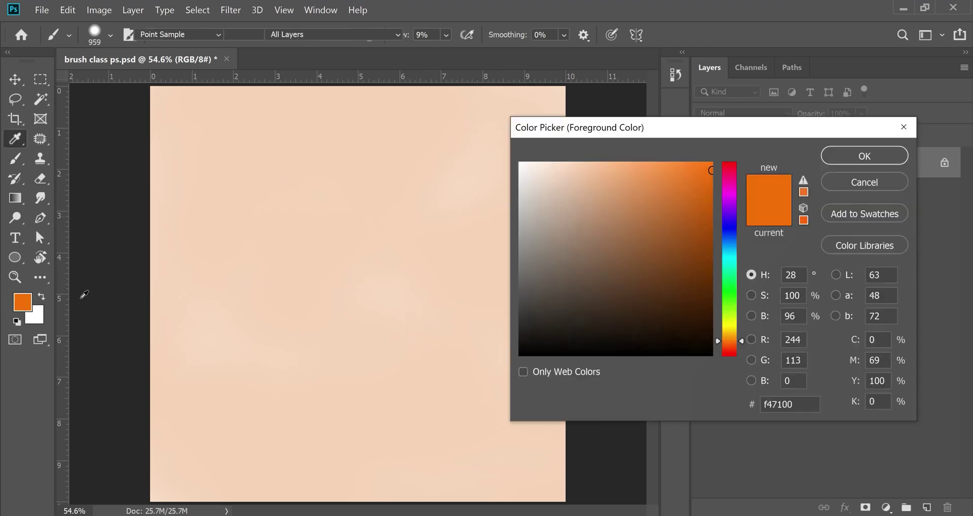
pyautogui.moveTo(728, 247); pyautogui.dragTo(727, 223)
pyautogui.click(682, 194)
pyautogui.click(849, 151)
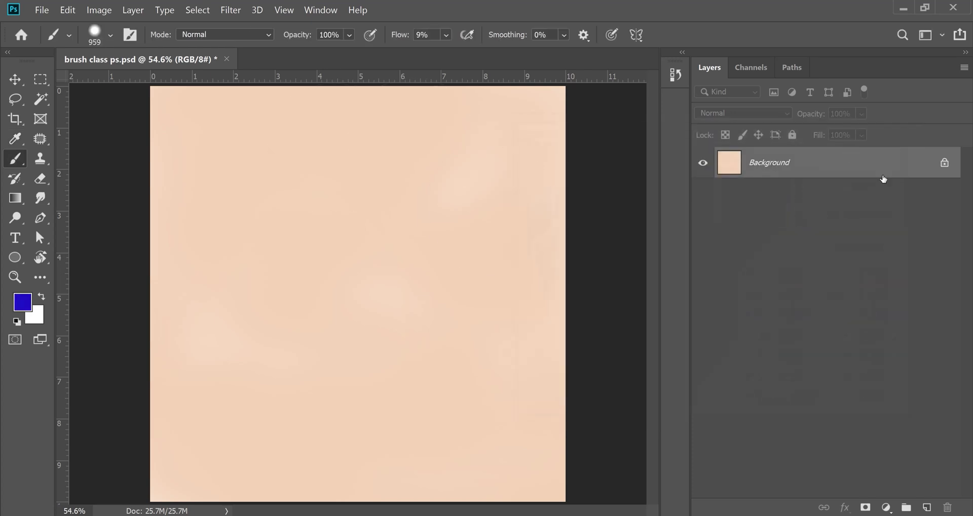
pyautogui.click(926, 507)
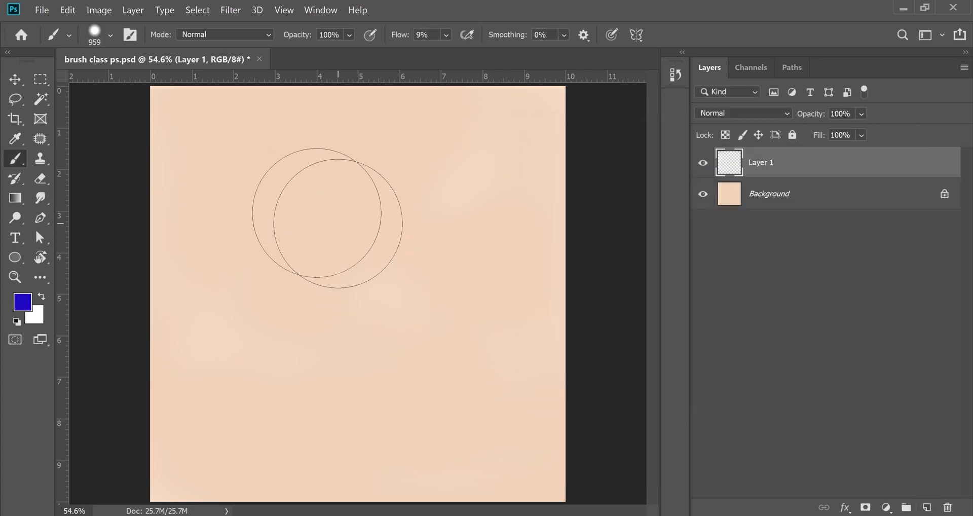
# Reduce the brush size to 90 px and paint an angular blue stroke from the canvas's upper left to its middle
pyautogui.press('[')
pyautogui.press('[')
pyautogui.press('[')
pyautogui.press('[')
pyautogui.press('[')
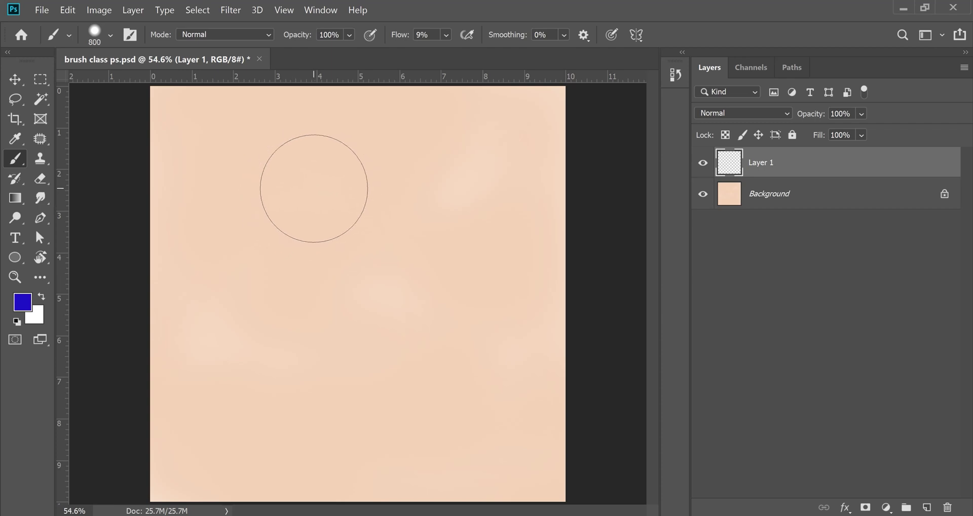
pyautogui.press('[')
pyautogui.press('[')
pyautogui.press('[')
pyautogui.press('[')
pyautogui.press('[')
pyautogui.press('[')
pyautogui.press('[')
pyautogui.press('[')
pyautogui.press('[')
pyautogui.moveTo(208, 134)
pyautogui.mouseDown()
pyautogui.moveTo(396, 135)
pyautogui.moveTo(416, 243)
pyautogui.moveTo(340, 311)
pyautogui.moveTo(406, 324)
pyautogui.mouseUp()
# Set the brush hardness to 100% and paint an angular stroke across the canvas's lower half and a diagonal one near its right edge
pyautogui.click(110, 35)
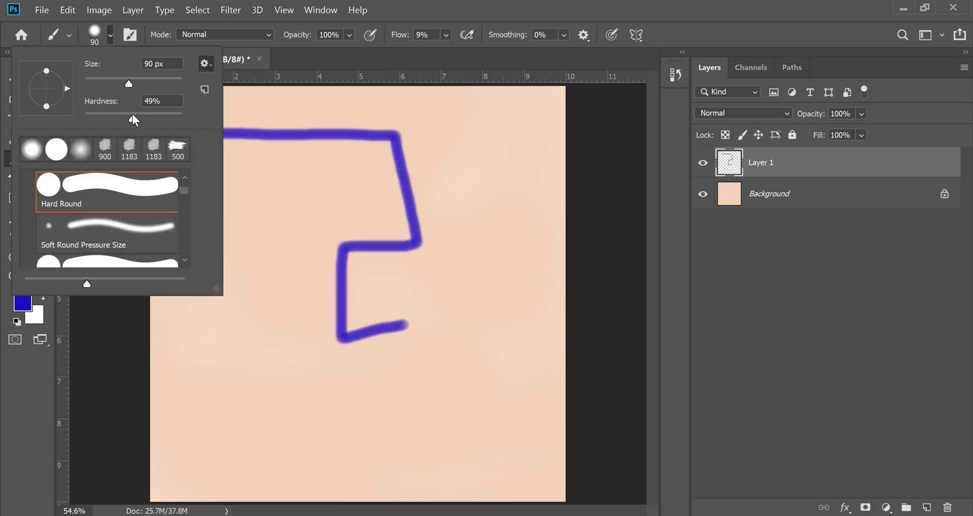
pyautogui.moveTo(180, 118); pyautogui.dragTo(182, 118)
pyautogui.moveTo(415, 321)
pyautogui.mouseDown()
pyautogui.moveTo(454, 324)
pyautogui.moveTo(465, 375)
pyautogui.moveTo(435, 434)
pyautogui.moveTo(304, 418)
pyautogui.moveTo(270, 282)
pyautogui.mouseUp()
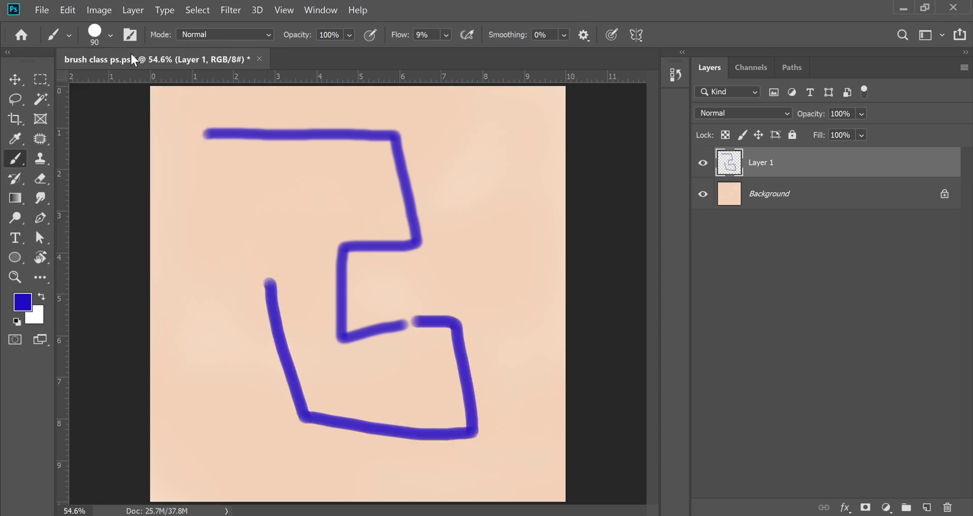
pyautogui.click(110, 36)
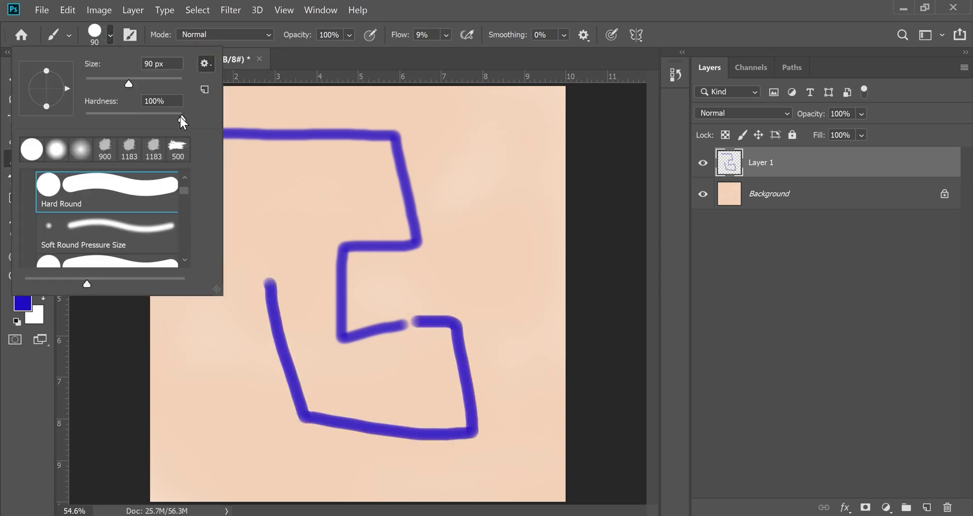
pyautogui.click(181, 117)
pyautogui.click(471, 161)
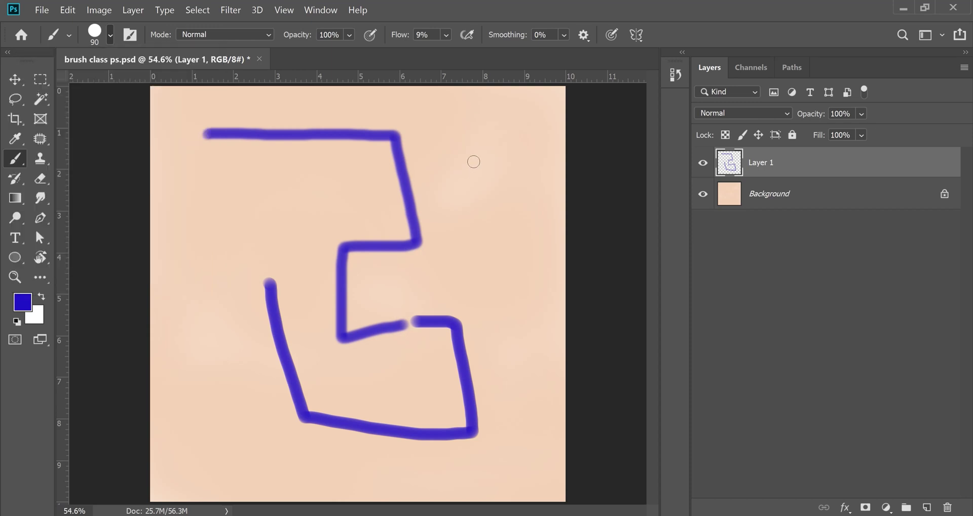
pyautogui.moveTo(474, 161); pyautogui.dragTo(527, 291)
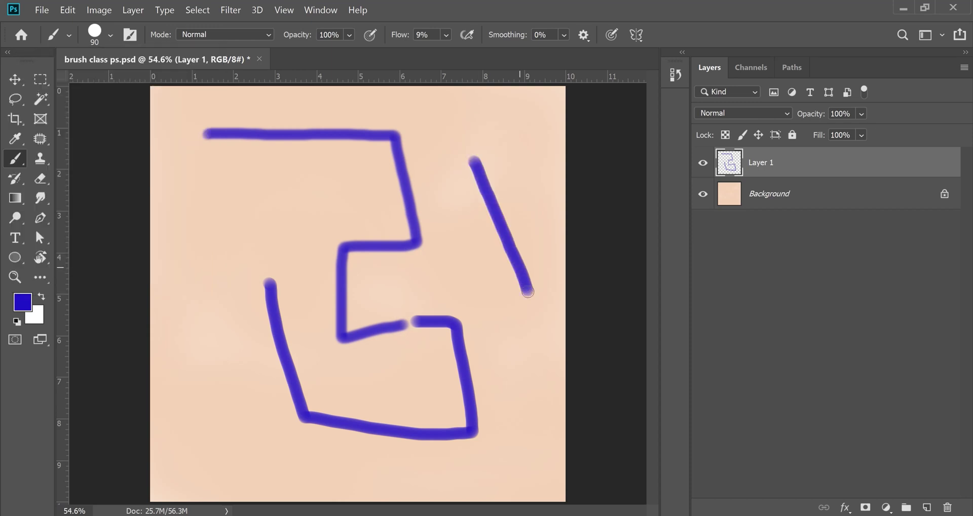
# Set the brush hardness to 10% and paint several soft blue strokes around the existing lines
pyautogui.click(110, 36)
pyautogui.moveTo(178, 113); pyautogui.dragTo(95, 119)
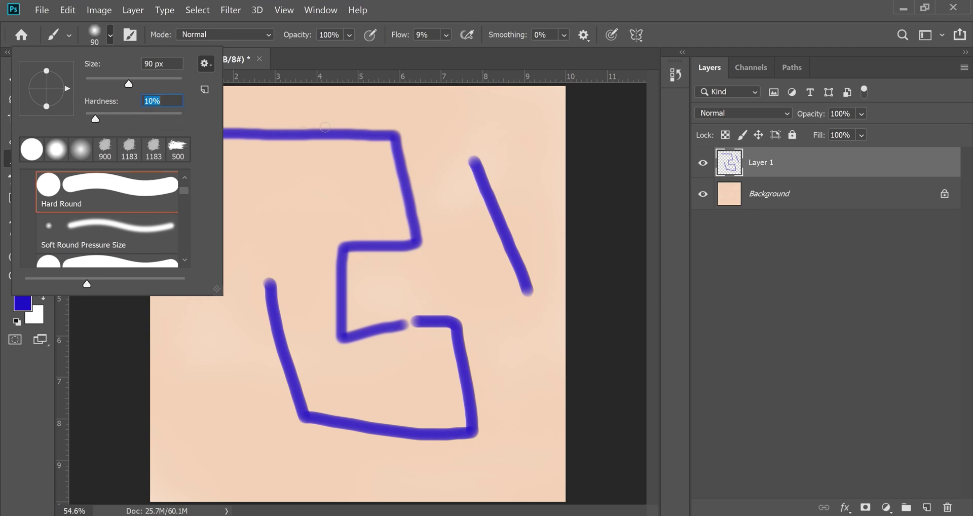
pyautogui.click(405, 116)
pyautogui.moveTo(405, 116)
pyautogui.mouseDown()
pyautogui.moveTo(497, 137)
pyautogui.moveTo(532, 213)
pyautogui.mouseUp()
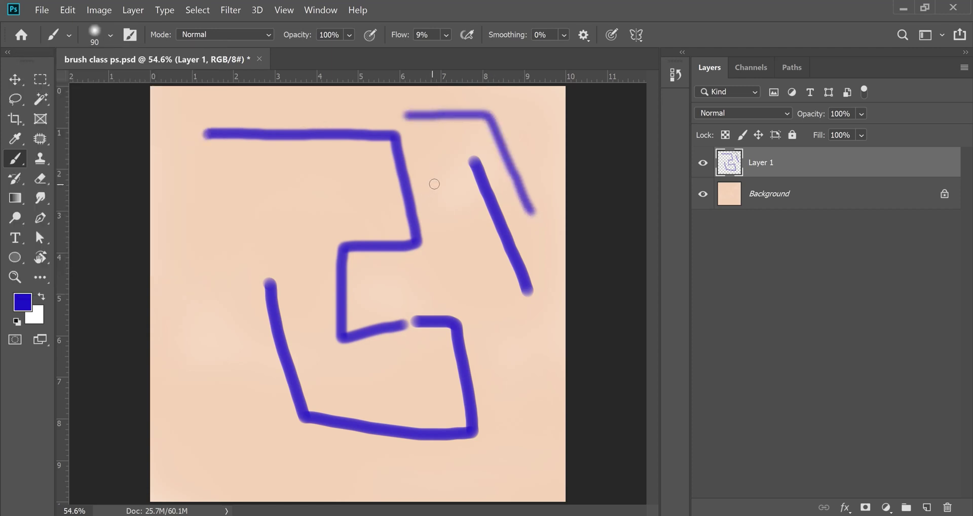
pyautogui.moveTo(435, 185); pyautogui.dragTo(499, 318)
pyautogui.moveTo(422, 260); pyautogui.dragTo(504, 351)
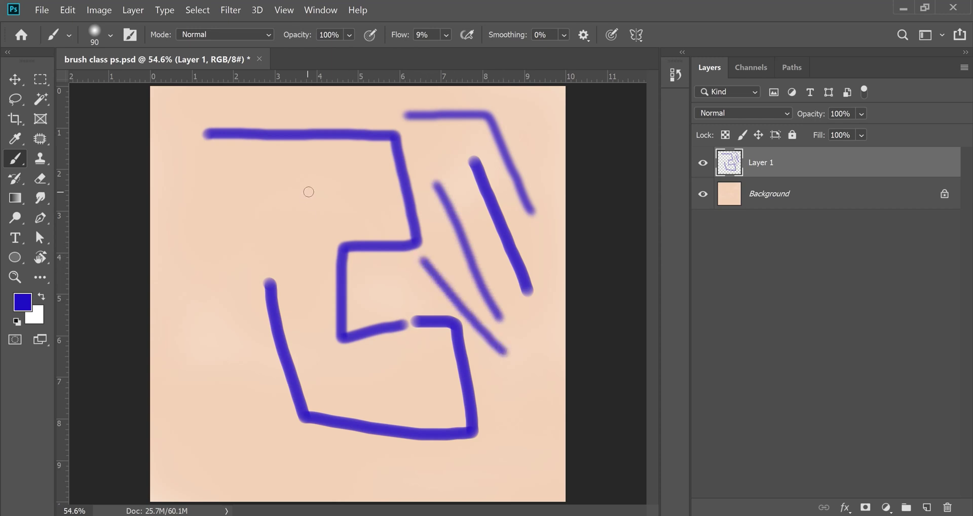
pyautogui.moveTo(308, 191); pyautogui.dragTo(264, 234)
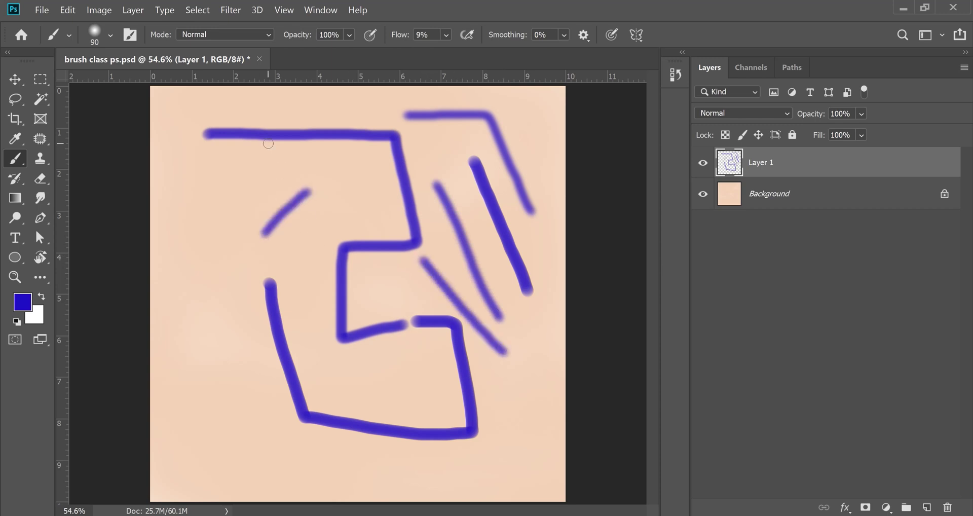
# Set the brush to 150 px and 50% hardness, then adjust it interactively on the canvas to 664 px and 55% hardness
pyautogui.click(110, 35)
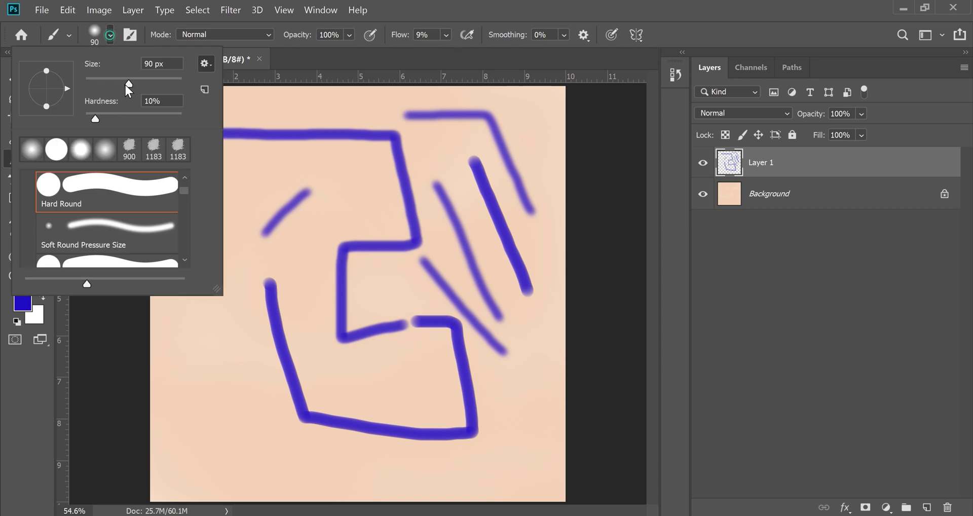
pyautogui.moveTo(107, 116); pyautogui.dragTo(99, 116)
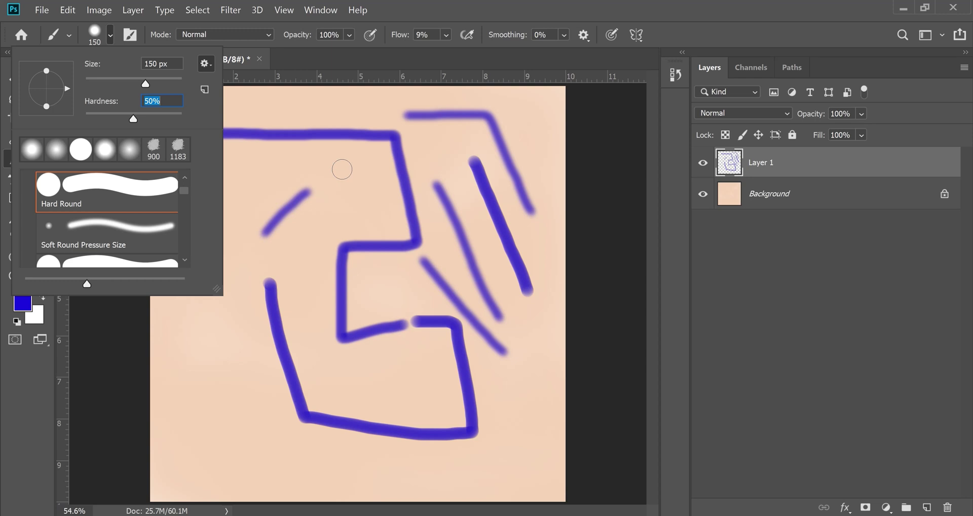
pyautogui.keyDown('alt'); pyautogui.rightClick(342, 169); pyautogui.keyUp('alt')
pyautogui.moveTo(342, 169)
pyautogui.mouseDown()
pyautogui.moveTo(348, 293)
pyautogui.moveTo(339, 208)
pyautogui.mouseUp()
pyautogui.moveTo(339, 122)
pyautogui.mouseDown()
pyautogui.moveTo(342, 7)
pyautogui.moveTo(372, 273)
pyautogui.mouseUp()
pyautogui.moveTo(366, 312); pyautogui.dragTo(366, 314)
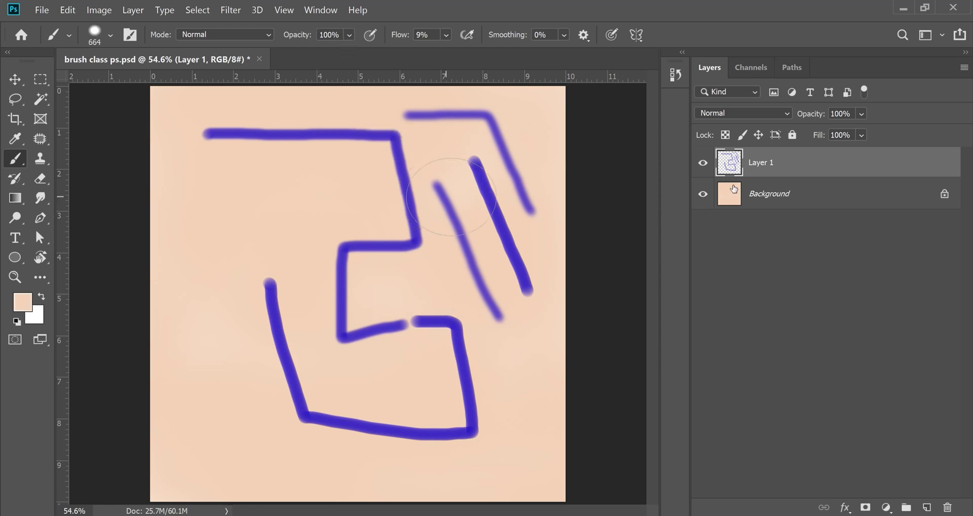
# Delete the layer of blue strokes and fill the Background with white
pyautogui.press('Delete')
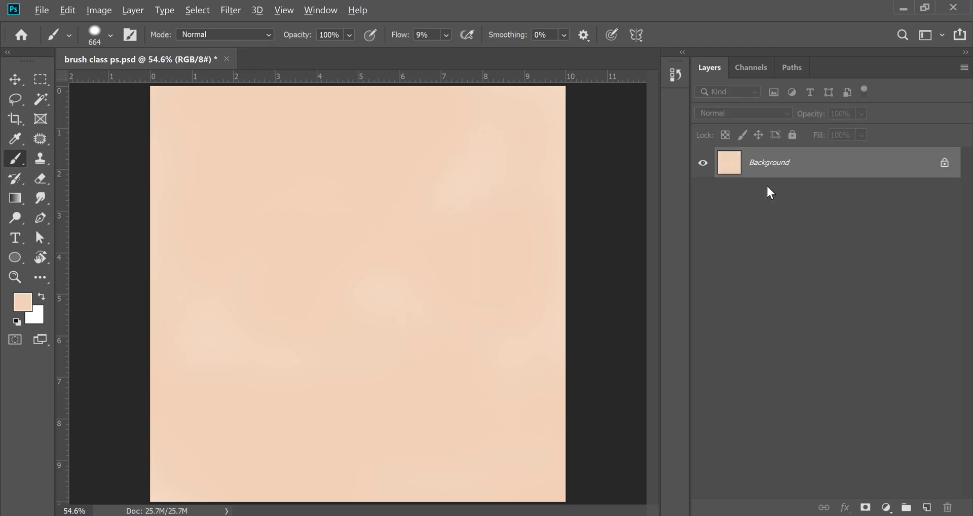
pyautogui.hotkey('ctrl', 'BackSpace')
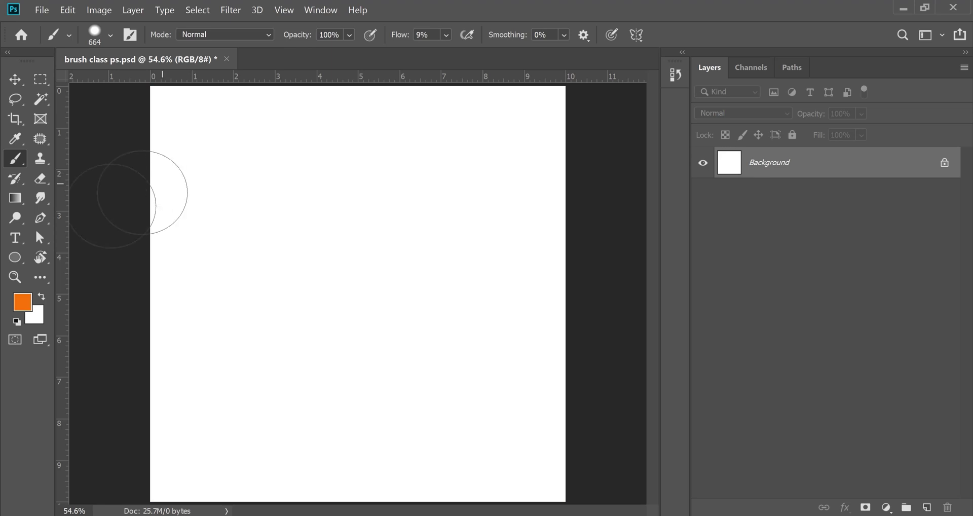
# Flatten the brush tip into a horizontal ellipse and paint a winding orange stroke down the canvas
pyautogui.click(110, 35)
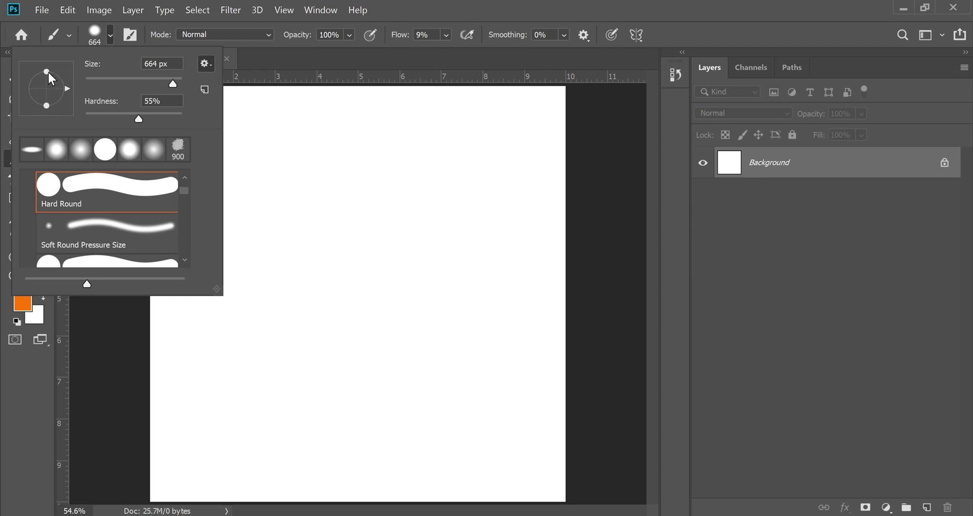
pyautogui.moveTo(48, 98); pyautogui.dragTo(55, 106)
pyautogui.click(315, 128)
pyautogui.moveTo(286, 129)
pyautogui.mouseDown()
pyautogui.moveTo(445, 235)
pyautogui.moveTo(390, 284)
pyautogui.moveTo(233, 223)
pyautogui.moveTo(304, 368)
pyautogui.moveTo(412, 401)
pyautogui.moveTo(405, 407)
pyautogui.mouseUp()
# Tilt the elliptical brush tip diagonally and cover most of the canvas with broad orange strokes
pyautogui.click(68, 35)
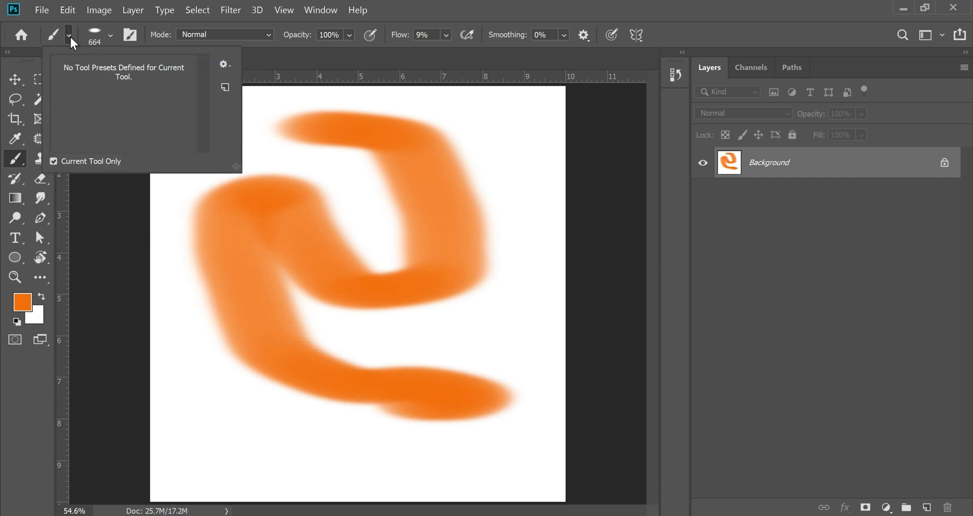
pyautogui.click(110, 35)
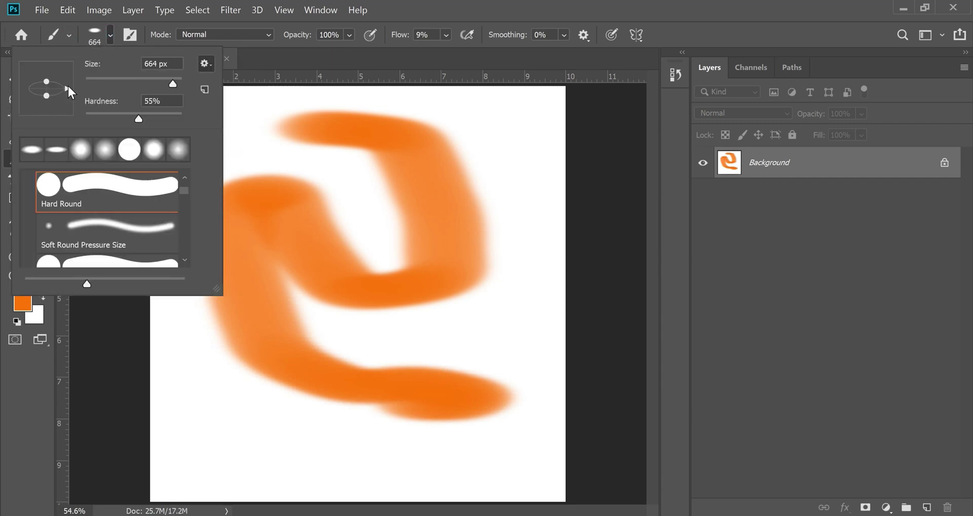
pyautogui.moveTo(68, 76); pyautogui.dragTo(69, 77)
pyautogui.moveTo(314, 152)
pyautogui.mouseDown()
pyautogui.moveTo(325, 148)
pyautogui.moveTo(504, 278)
pyautogui.moveTo(453, 320)
pyautogui.moveTo(534, 401)
pyautogui.mouseUp()
pyautogui.moveTo(331, 280); pyautogui.dragTo(546, 438)
pyautogui.moveTo(250, 213); pyautogui.dragTo(370, 282)
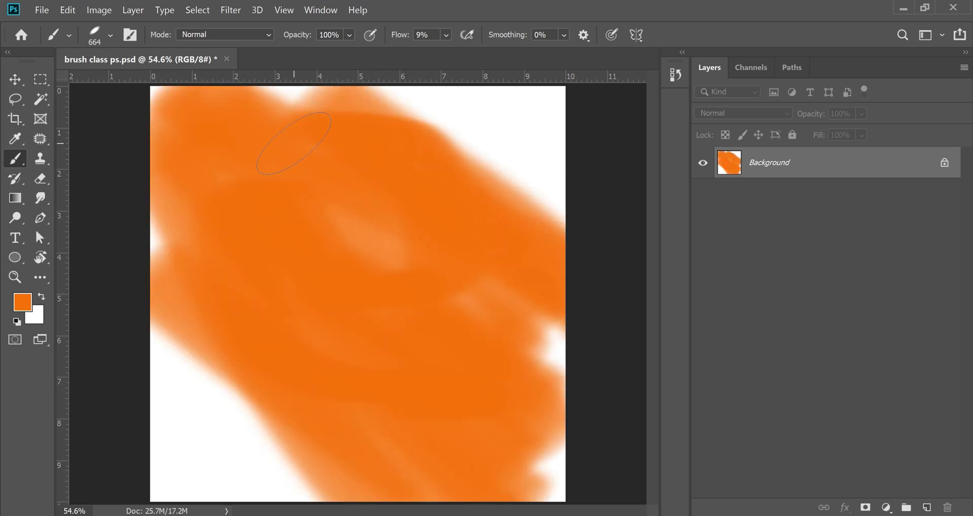
pyautogui.moveTo(294, 144); pyautogui.dragTo(469, 339)
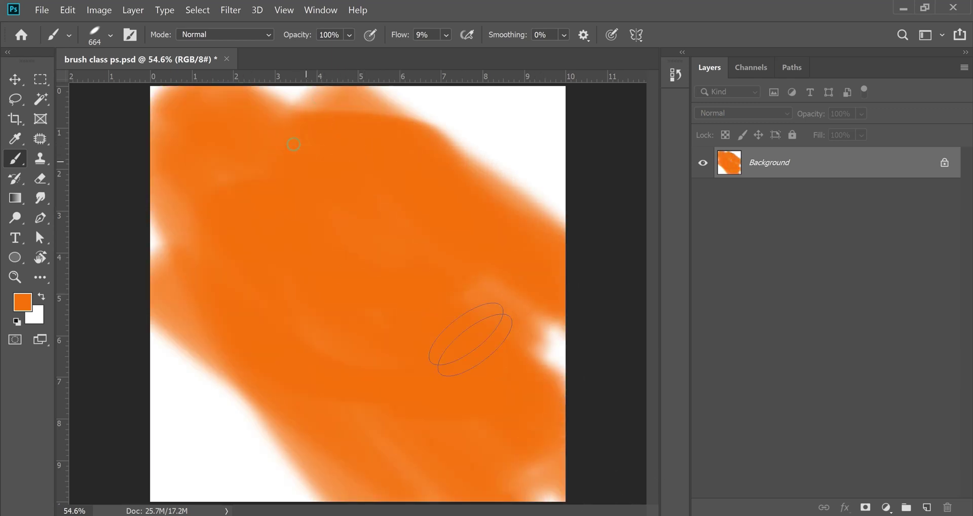
# Rotate the elliptical brush tip upright and set its size to 152 px and its hardness to 58%
pyautogui.click(111, 35)
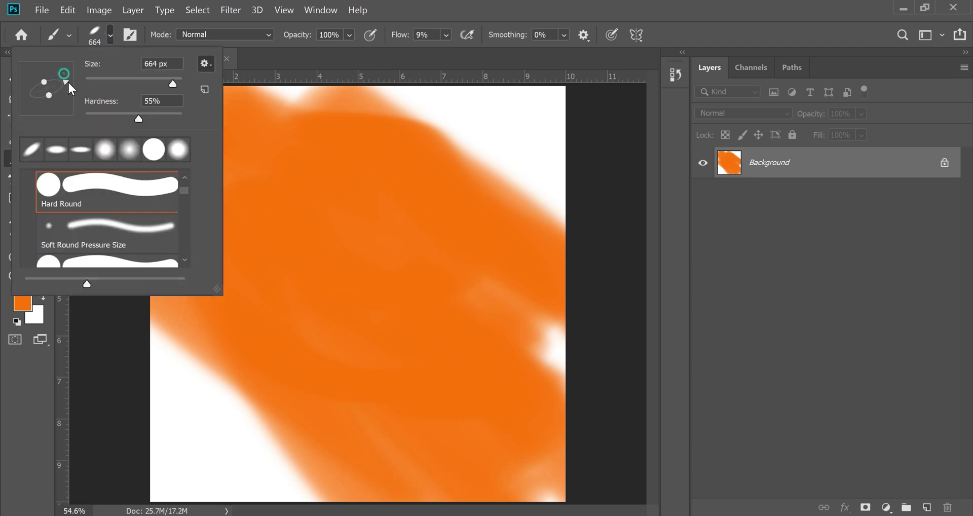
pyautogui.moveTo(45, 54); pyautogui.dragTo(46, 55)
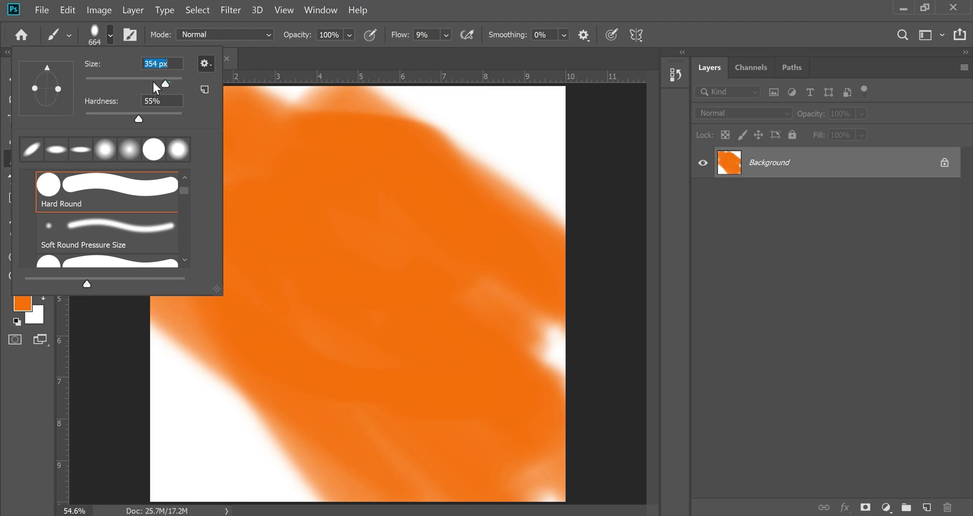
pyautogui.moveTo(141, 115)
pyautogui.mouseDown()
pyautogui.moveTo(126, 118)
pyautogui.moveTo(140, 118)
pyautogui.mouseUp()
# Open the brush preset picker directly on the canvas at several different spots
pyautogui.rightClick(502, 132)
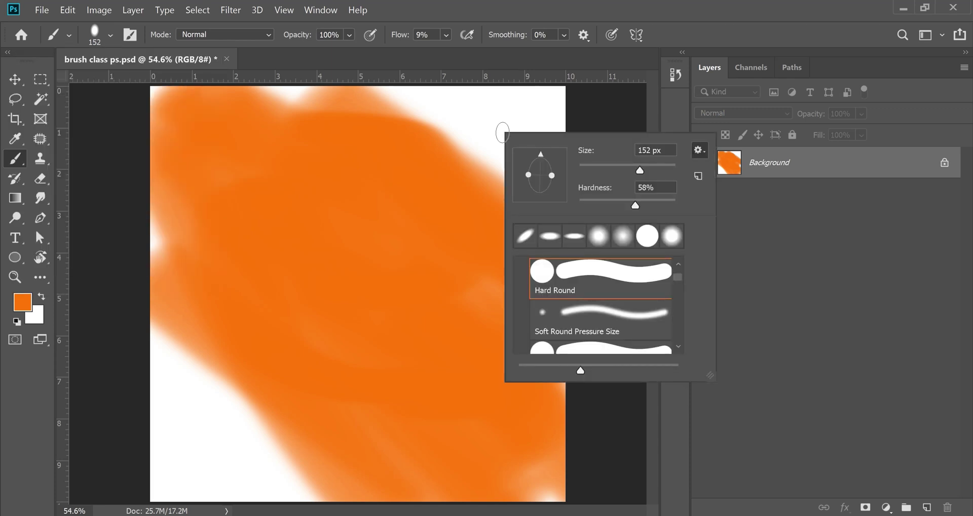
pyautogui.rightClick(186, 199)
pyautogui.rightClick(466, 151)
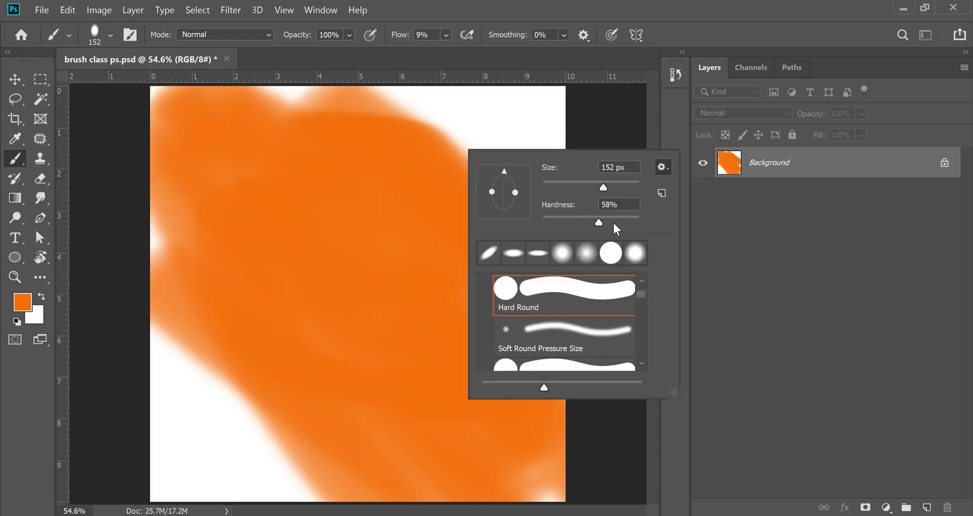
pyautogui.rightClick(545, 121)
pyautogui.rightClick(406, 219)
pyautogui.rightClick(301, 347)
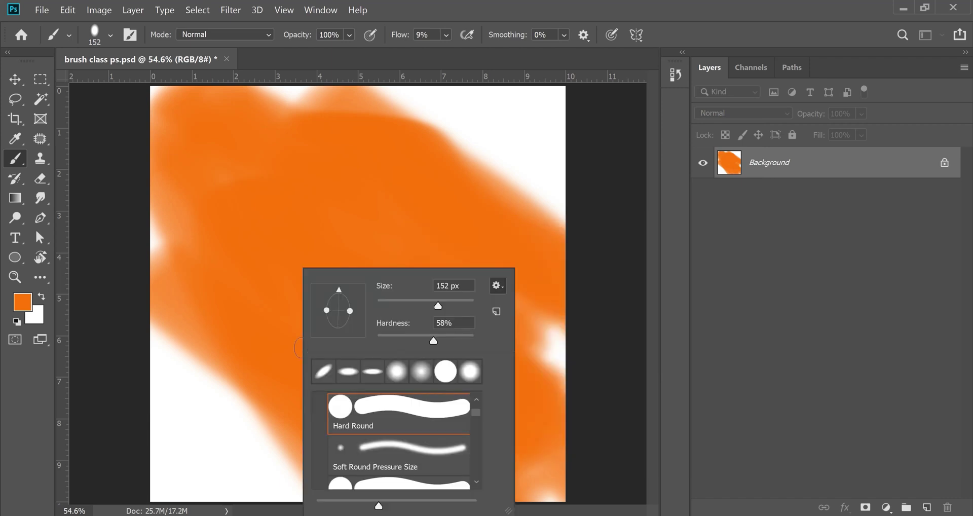
pyautogui.rightClick(301, 183)
pyautogui.rightClick(503, 137)
# View the Brush Settings options, close them, and open the brush's blending mode choices
pyautogui.click(134, 40)
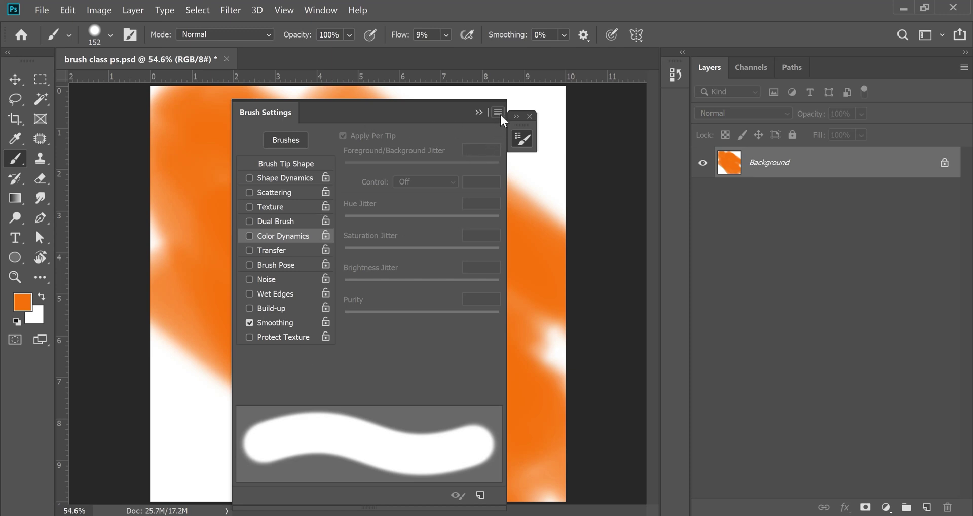
pyautogui.click(529, 116)
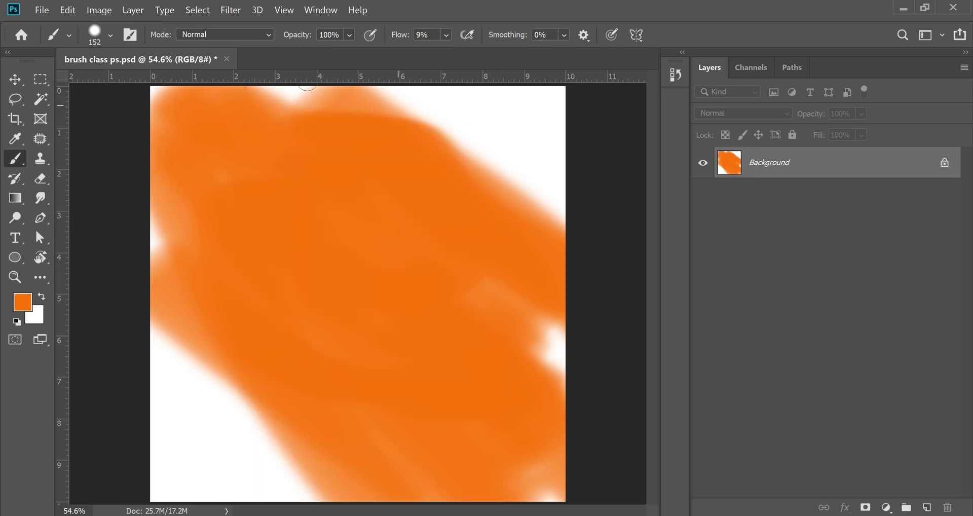
pyautogui.click(237, 34)
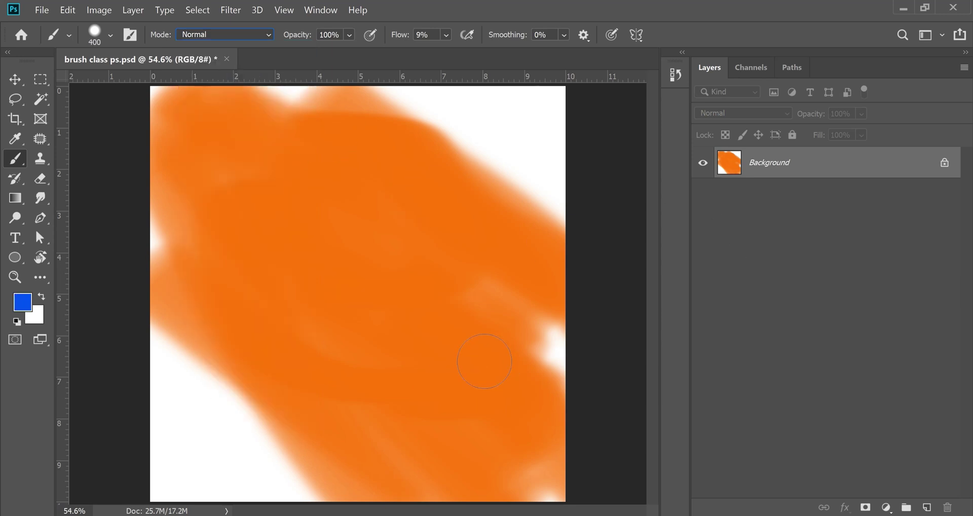
# Switch to the Move tool and fill the Background with the blue foreground colour, then with the white background colour
pyautogui.press('v')
pyautogui.hotkey('alt', 'BackSpace')
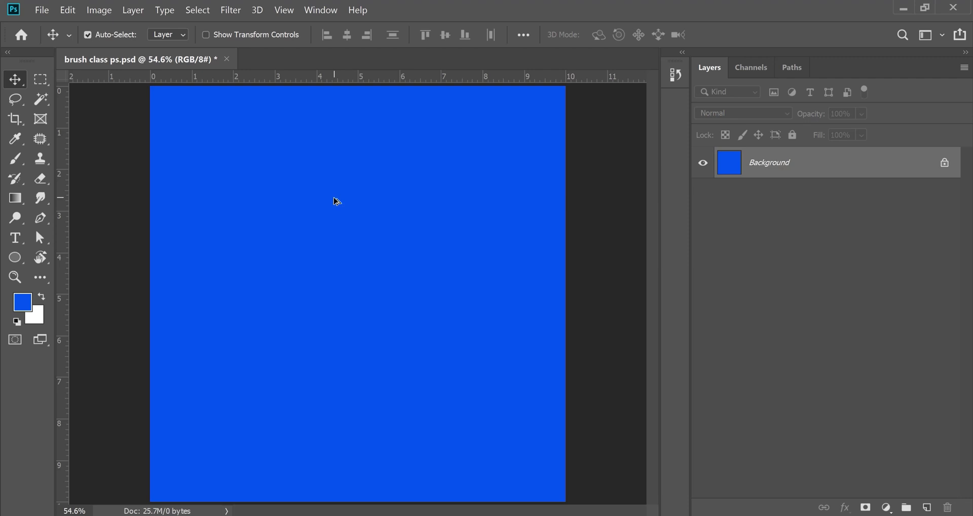
pyautogui.hotkey('ctrl', 'BackSpace')
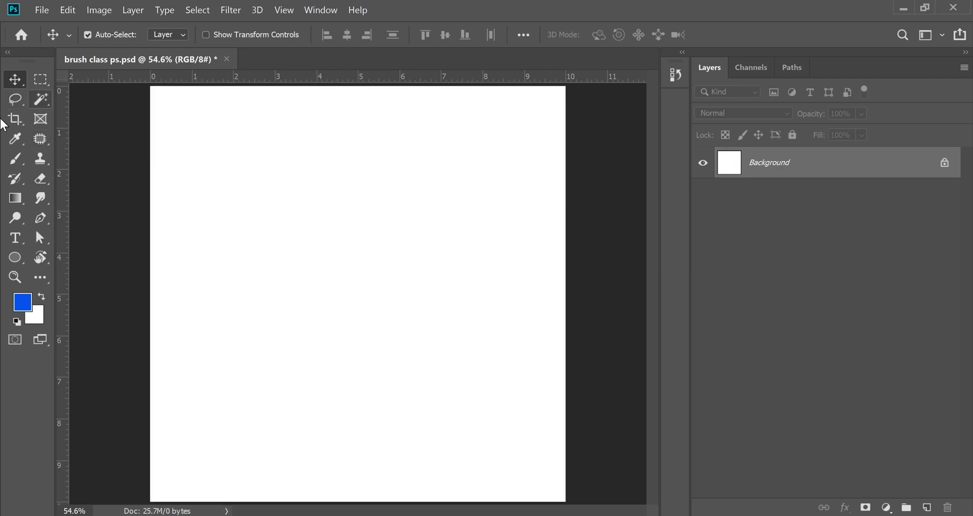
# Reactivate the Brush tool and add a new layer above the white Background
pyautogui.click(17, 159)
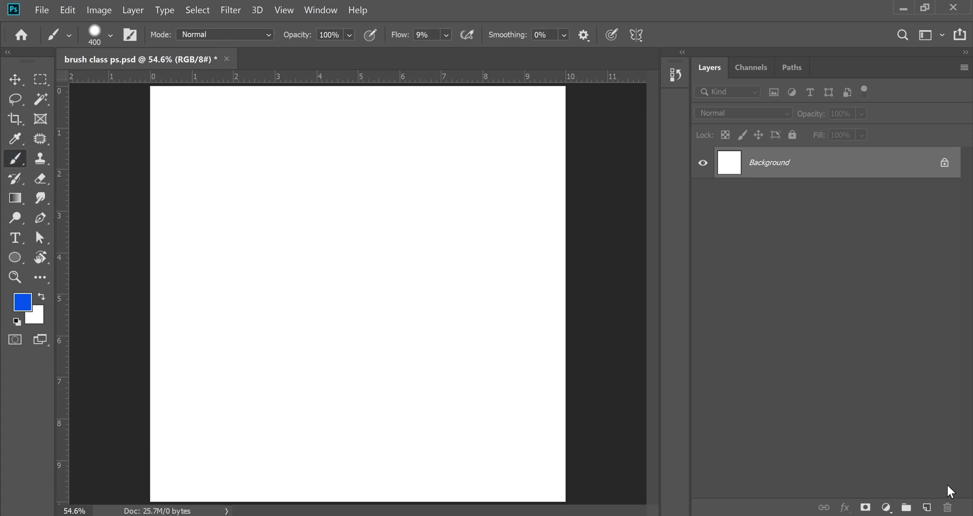
pyautogui.click(924, 510)
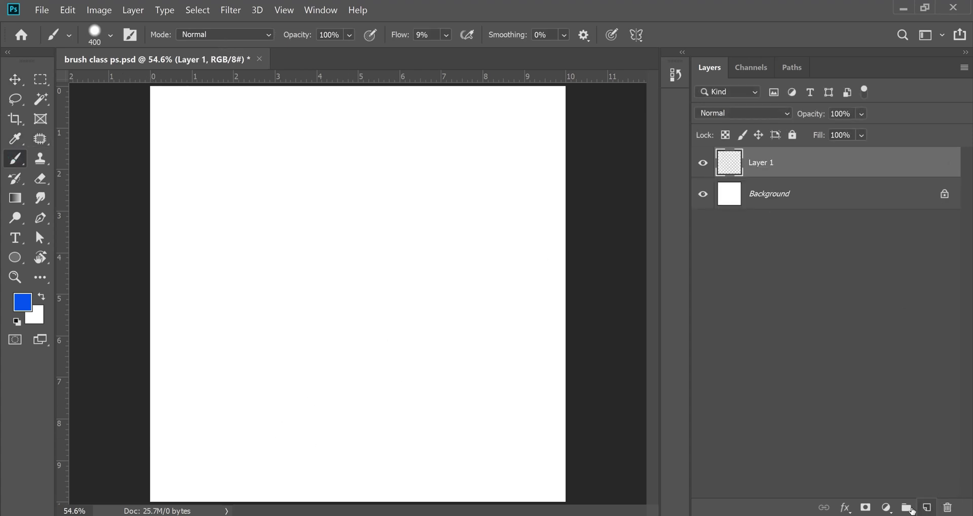
# Choose blue as the foreground colour and set the background colour to red ff0000
pyautogui.click(27, 306)
pyautogui.moveTo(704, 177); pyautogui.dragTo(763, 131)
pyautogui.click(844, 151)
pyautogui.click(36, 319)
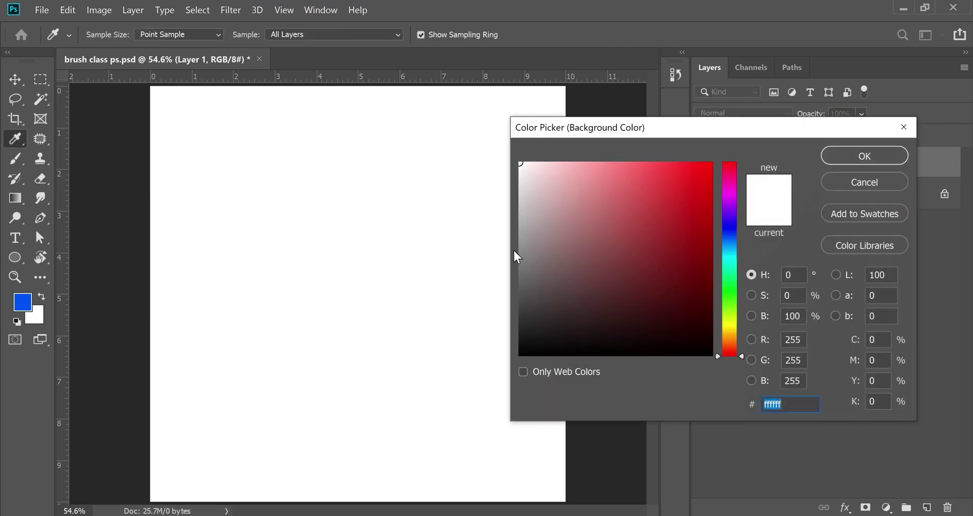
pyautogui.write('ff0000')
pyautogui.click(856, 155)
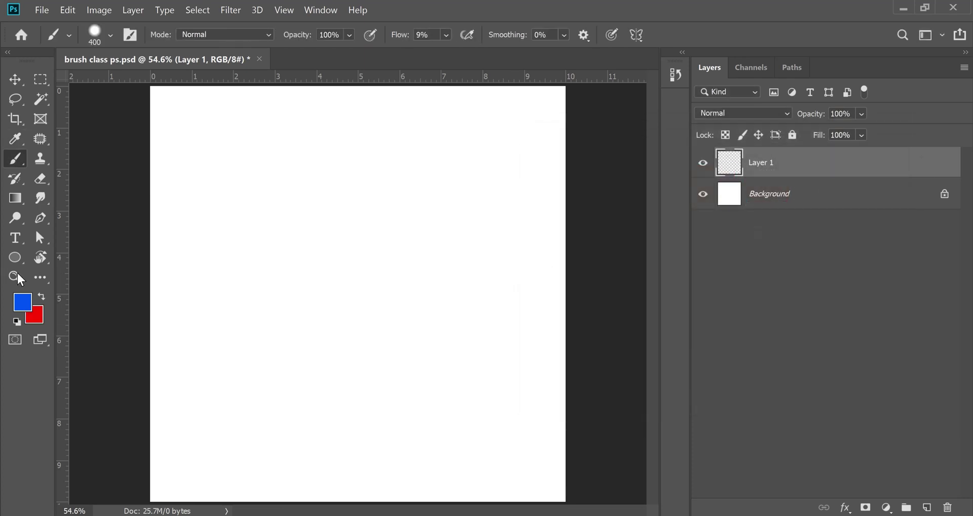
# Confirm foreground colour 0054ff, paint a large blue blob in the middle of Layer 1, and swap the foreground and background colours
pyautogui.click(27, 306)
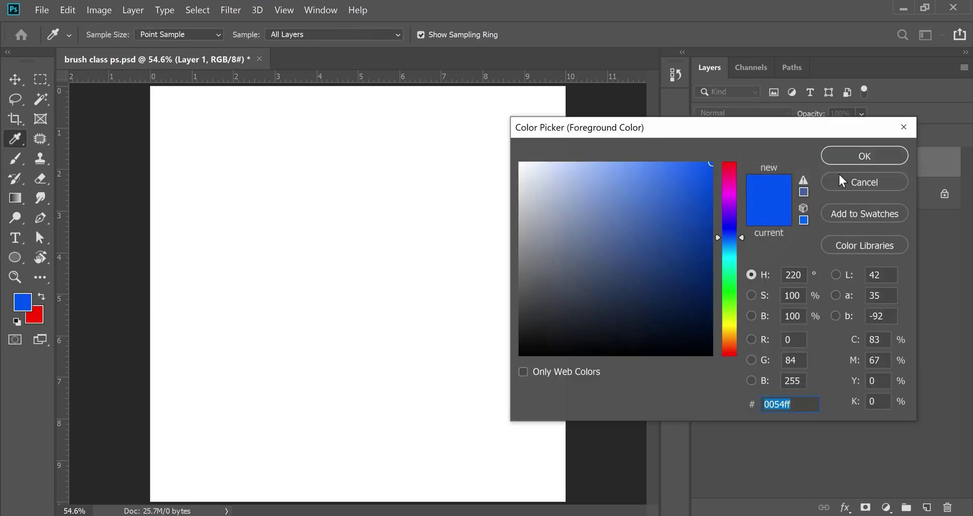
pyautogui.click(864, 155)
pyautogui.moveTo(276, 234)
pyautogui.mouseDown()
pyautogui.moveTo(411, 196)
pyautogui.moveTo(429, 201)
pyautogui.moveTo(429, 254)
pyautogui.moveTo(376, 287)
pyautogui.moveTo(312, 263)
pyautogui.moveTo(379, 228)
pyautogui.moveTo(404, 267)
pyautogui.moveTo(298, 285)
pyautogui.moveTo(340, 234)
pyautogui.moveTo(436, 339)
pyautogui.moveTo(279, 296)
pyautogui.moveTo(430, 305)
pyautogui.moveTo(306, 315)
pyautogui.moveTo(371, 346)
pyautogui.moveTo(337, 197)
pyautogui.moveTo(433, 359)
pyautogui.moveTo(240, 256)
pyautogui.moveTo(483, 266)
pyautogui.moveTo(310, 348)
pyautogui.moveTo(394, 204)
pyautogui.moveTo(456, 327)
pyautogui.mouseUp()
pyautogui.press('x')
# Try the brush in Dissolve mode by painting red over the blue blob, and undo the red strokes
pyautogui.click(208, 34)
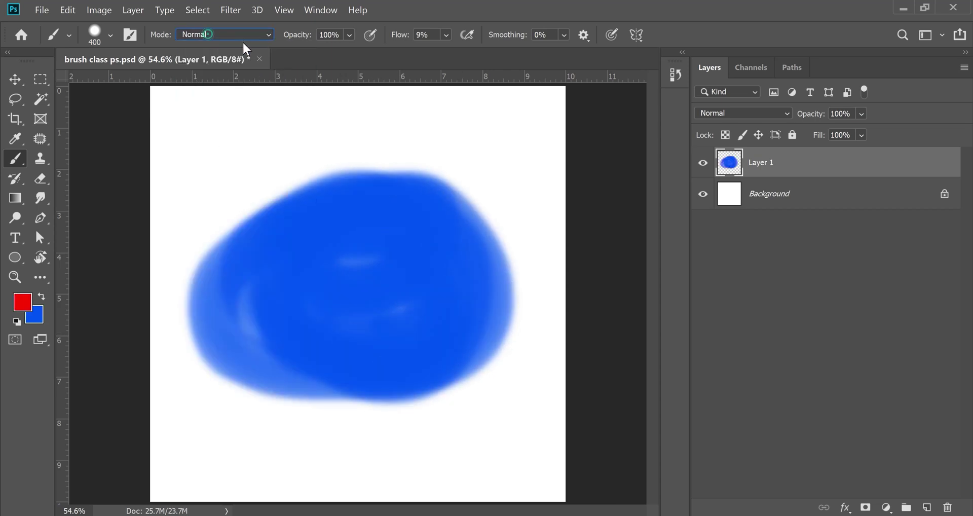
pyautogui.click(233, 34)
pyautogui.click(209, 59)
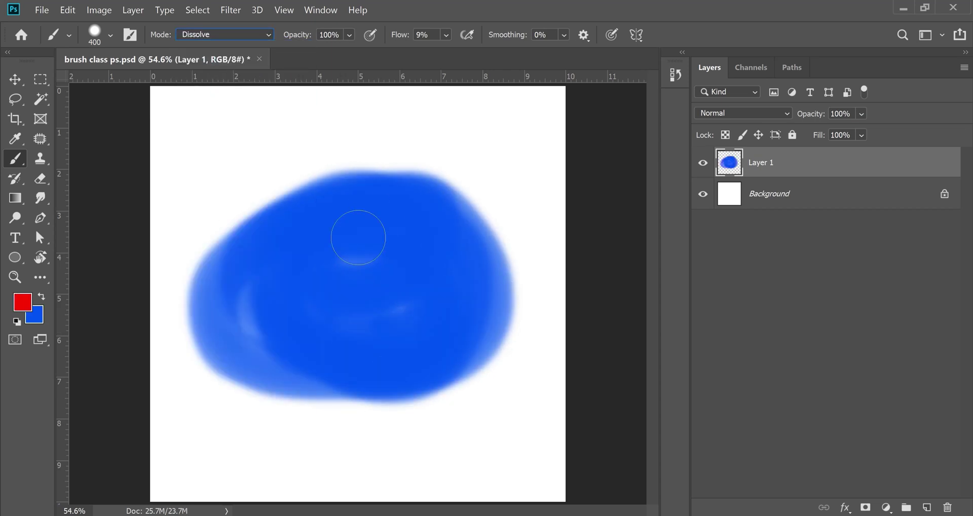
pyautogui.moveTo(377, 195)
pyautogui.mouseDown()
pyautogui.moveTo(419, 211)
pyautogui.moveTo(341, 329)
pyautogui.moveTo(397, 260)
pyautogui.moveTo(404, 226)
pyautogui.moveTo(253, 254)
pyautogui.moveTo(380, 354)
pyautogui.moveTo(318, 253)
pyautogui.mouseUp()
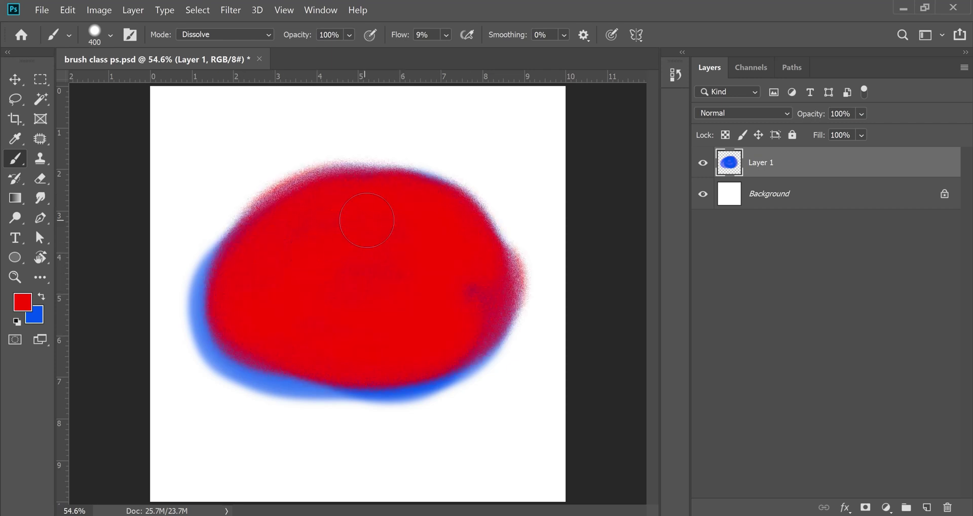
pyautogui.moveTo(383, 365)
pyautogui.mouseDown()
pyautogui.moveTo(527, 317)
pyautogui.moveTo(411, 390)
pyautogui.moveTo(317, 391)
pyautogui.moveTo(262, 373)
pyautogui.moveTo(224, 344)
pyautogui.moveTo(286, 228)
pyautogui.mouseUp()
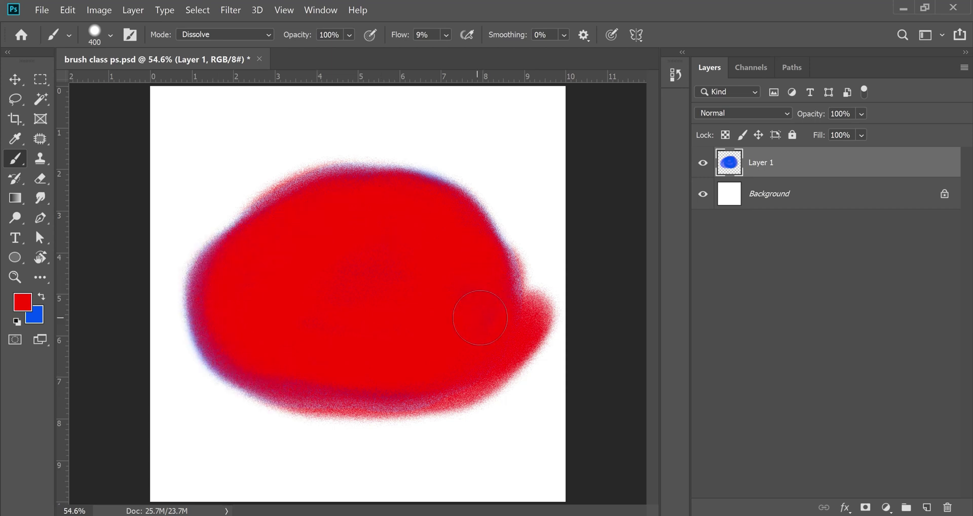
pyautogui.moveTo(480, 317)
pyautogui.mouseDown()
pyautogui.moveTo(445, 201)
pyautogui.moveTo(313, 195)
pyautogui.moveTo(252, 253)
pyautogui.moveTo(237, 317)
pyautogui.mouseUp()
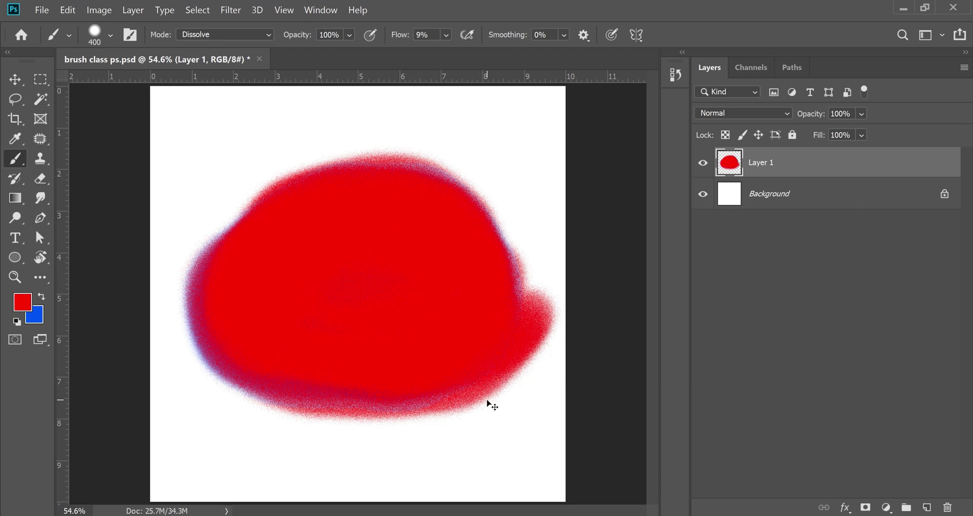
pyautogui.hotkey('ctrl', 'z')
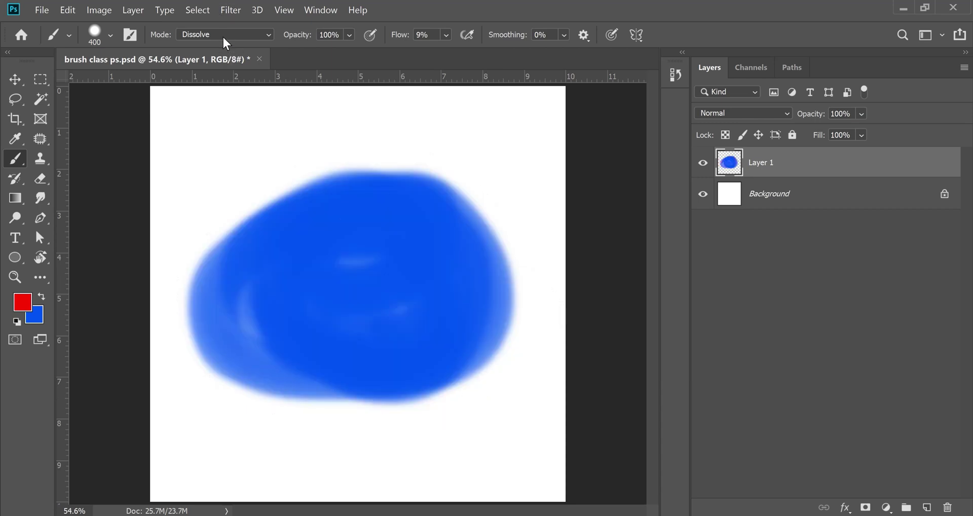
# Set the brush's blending mode to Behind and paint red strokes around and across the blue blob on Layer 1
pyautogui.click(224, 37)
pyautogui.click(223, 34)
pyautogui.moveTo(219, 252)
pyautogui.mouseDown()
pyautogui.moveTo(463, 167)
pyautogui.moveTo(522, 237)
pyautogui.moveTo(548, 327)
pyautogui.moveTo(504, 393)
pyautogui.moveTo(322, 406)
pyautogui.moveTo(208, 376)
pyautogui.moveTo(171, 269)
pyautogui.moveTo(332, 188)
pyautogui.moveTo(407, 189)
pyautogui.moveTo(433, 332)
pyautogui.moveTo(306, 395)
pyautogui.moveTo(521, 326)
pyautogui.moveTo(474, 393)
pyautogui.moveTo(437, 404)
pyautogui.moveTo(508, 275)
pyautogui.moveTo(467, 186)
pyautogui.moveTo(407, 158)
pyautogui.moveTo(338, 161)
pyautogui.moveTo(239, 201)
pyautogui.moveTo(205, 270)
pyautogui.moveTo(212, 324)
pyautogui.moveTo(288, 381)
pyautogui.moveTo(407, 389)
pyautogui.moveTo(525, 335)
pyautogui.moveTo(489, 290)
pyautogui.moveTo(194, 332)
pyautogui.moveTo(265, 348)
pyautogui.mouseUp()
pyautogui.moveTo(345, 406)
pyautogui.mouseDown()
pyautogui.moveTo(477, 267)
pyautogui.moveTo(441, 375)
pyautogui.moveTo(440, 329)
pyautogui.mouseUp()
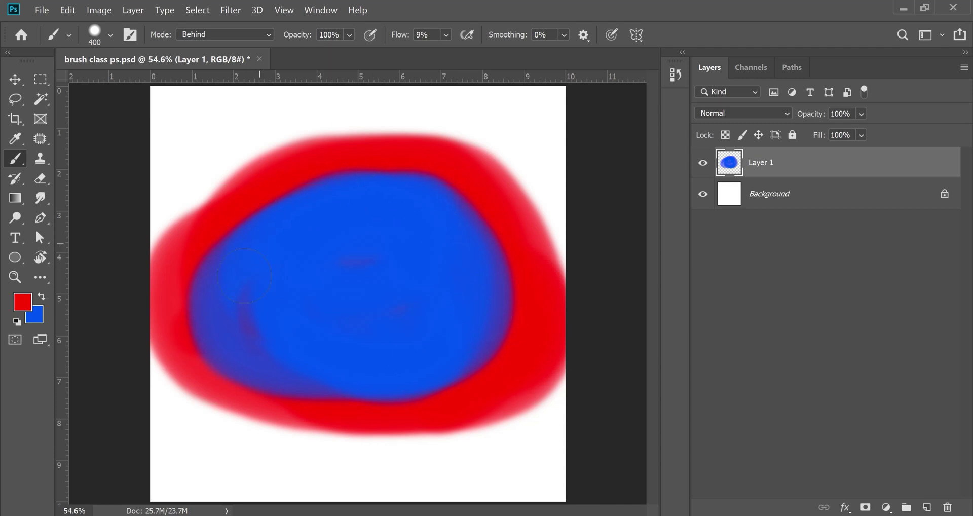
pyautogui.moveTo(234, 238)
pyautogui.mouseDown()
pyautogui.moveTo(253, 400)
pyautogui.moveTo(461, 310)
pyautogui.mouseUp()
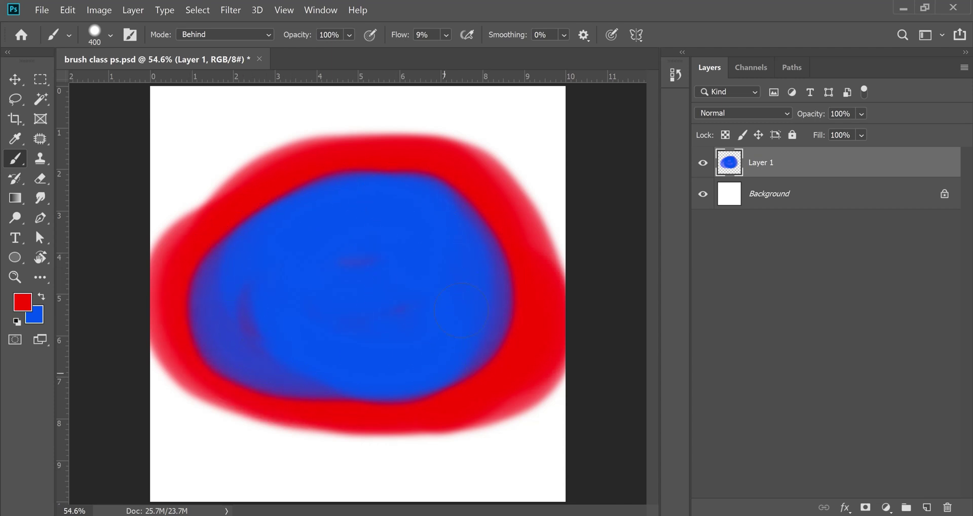
pyautogui.moveTo(313, 397)
pyautogui.mouseDown()
pyautogui.moveTo(461, 315)
pyautogui.moveTo(408, 265)
pyautogui.mouseUp()
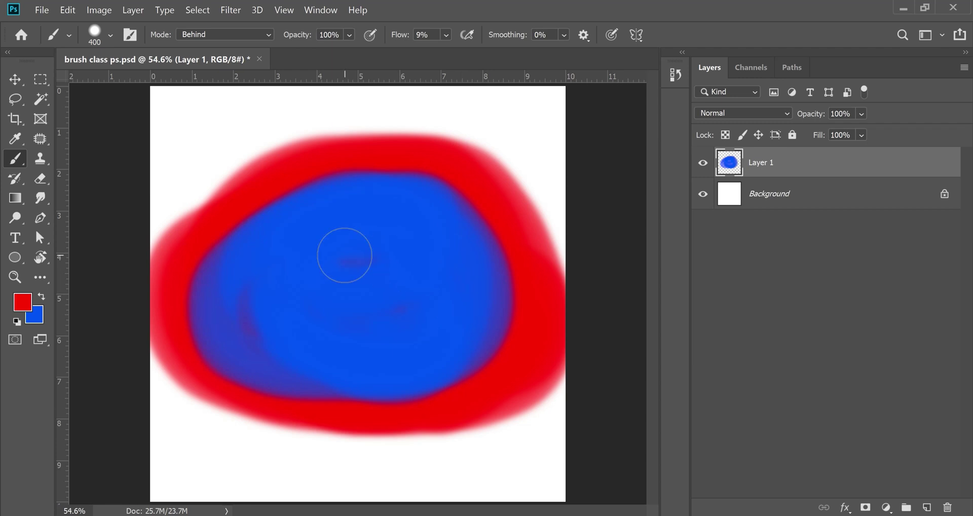
# Return the brush's blending mode to Normal
pyautogui.click(226, 33)
pyautogui.click(226, 34)
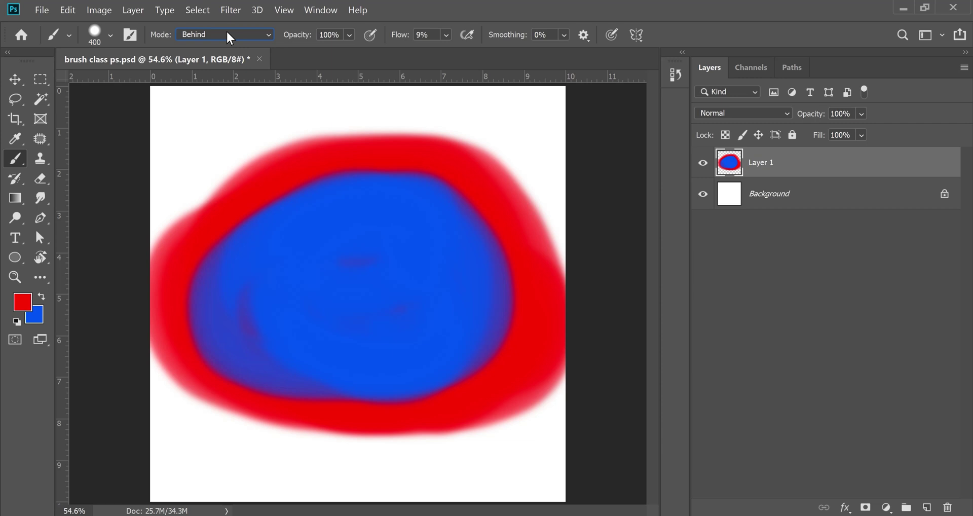
pyautogui.click(226, 32)
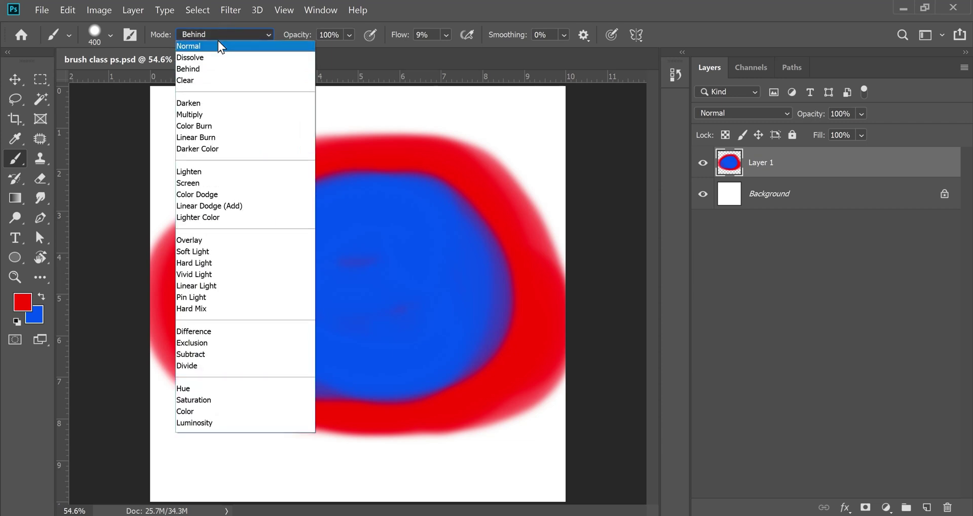
pyautogui.click(218, 45)
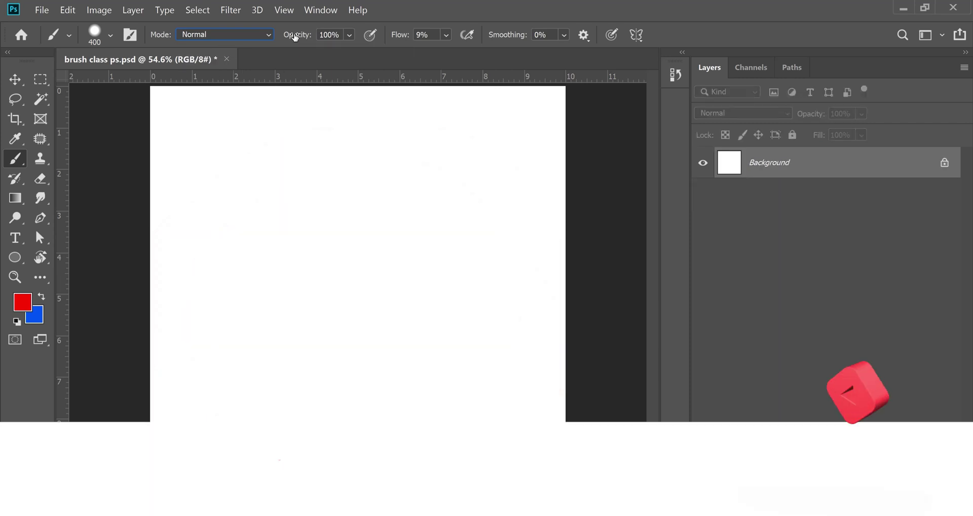
# Choose red as the foreground colour and paint a soft-edged horizontal stroke across the upper part of the white Background
pyautogui.click(23, 302)
pyautogui.click(711, 163)
pyautogui.click(903, 157)
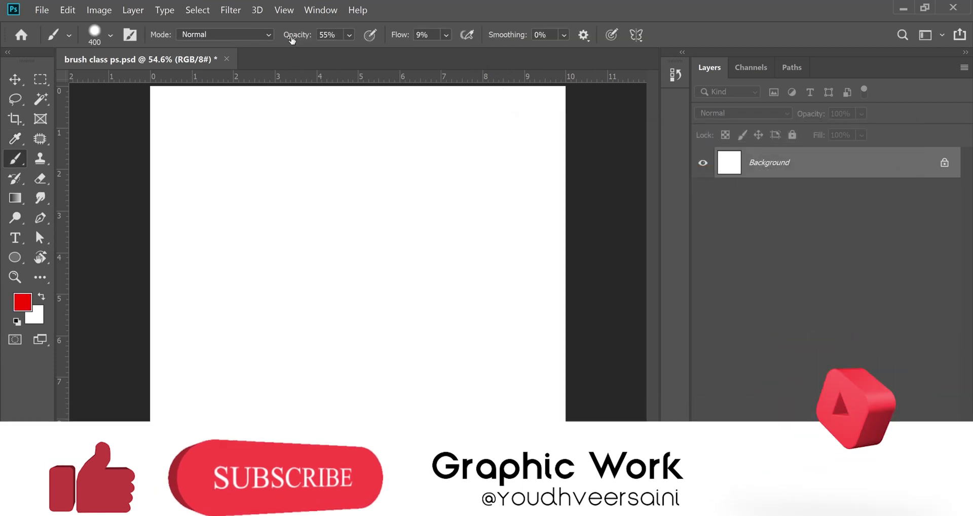
pyautogui.moveTo(202, 151); pyautogui.dragTo(487, 152)
# Increase the brush hardness, keep Normal mode, and paint a second horizontal band below the soft stroke, going over it repeatedly
pyautogui.click(110, 34)
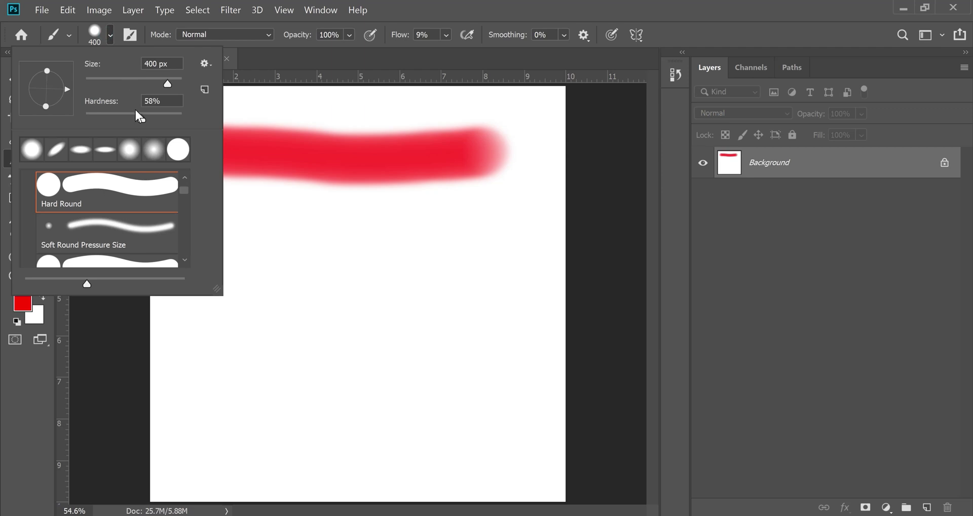
pyautogui.click(234, 34)
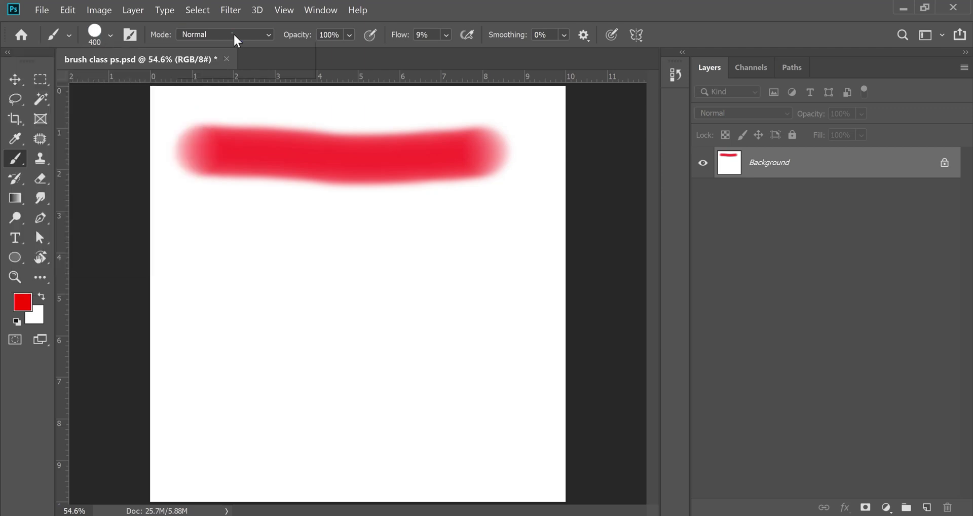
pyautogui.click(234, 34)
pyautogui.click(462, 156)
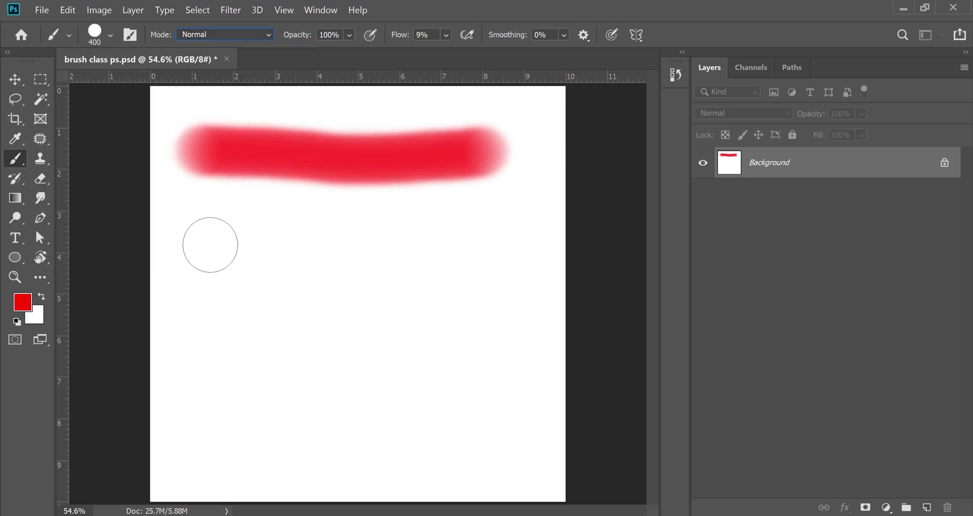
pyautogui.moveTo(210, 245); pyautogui.dragTo(495, 245)
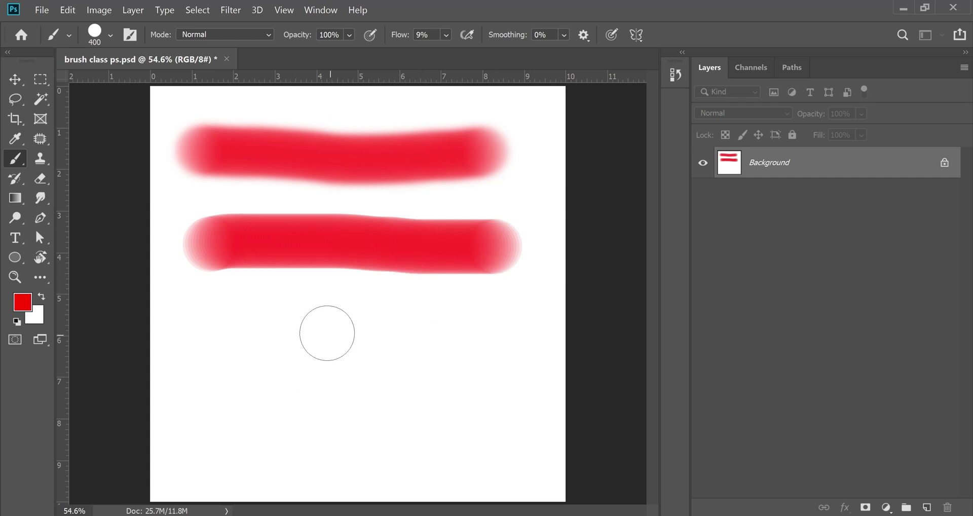
pyautogui.moveTo(210, 247)
pyautogui.mouseDown()
pyautogui.moveTo(509, 246)
pyautogui.moveTo(498, 251)
pyautogui.mouseUp()
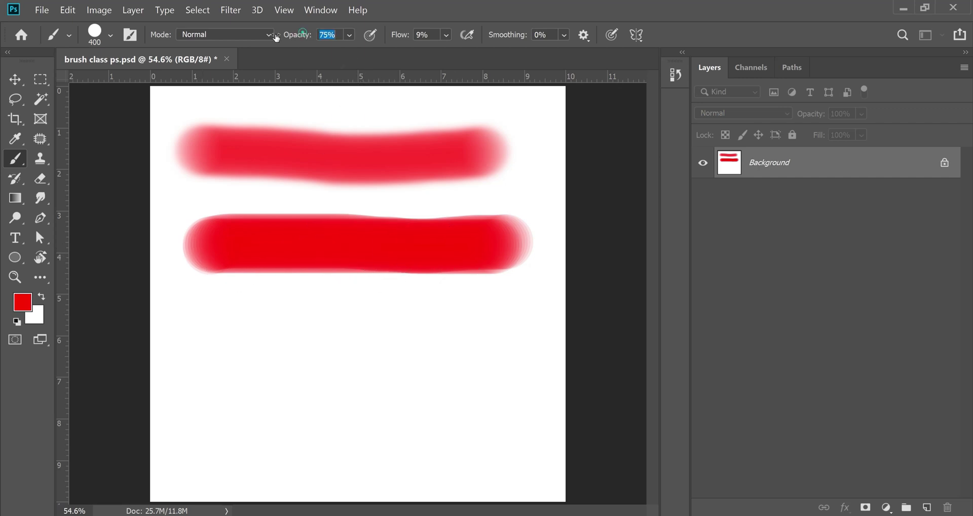
# Set the brush opacity to 32% and build up a third horizontal band with repeated overlapping red strokes
pyautogui.write('32')
pyautogui.moveTo(206, 321); pyautogui.dragTo(511, 319)
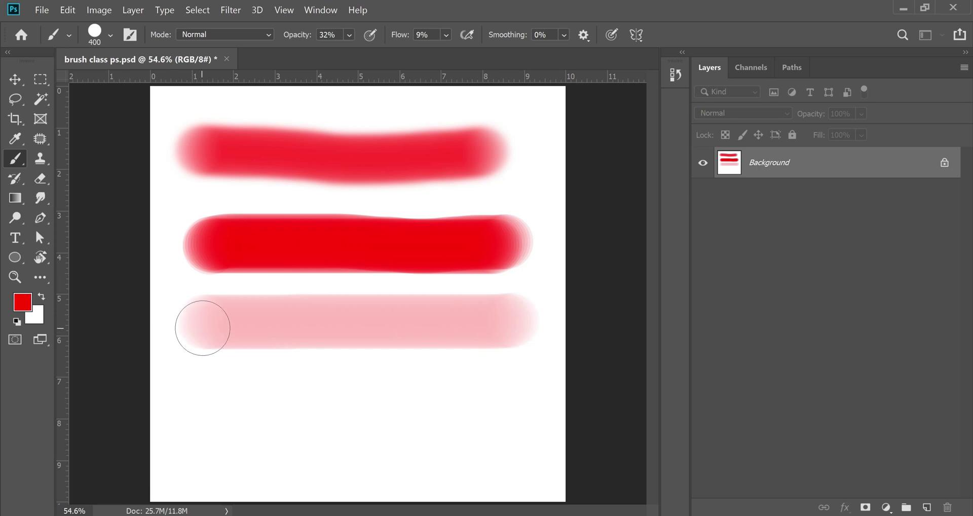
pyautogui.moveTo(208, 321); pyautogui.dragTo(528, 315)
pyautogui.moveTo(198, 323); pyautogui.dragTo(515, 319)
pyautogui.moveTo(209, 326); pyautogui.dragTo(535, 320)
pyautogui.moveTo(203, 334); pyautogui.dragTo(532, 330)
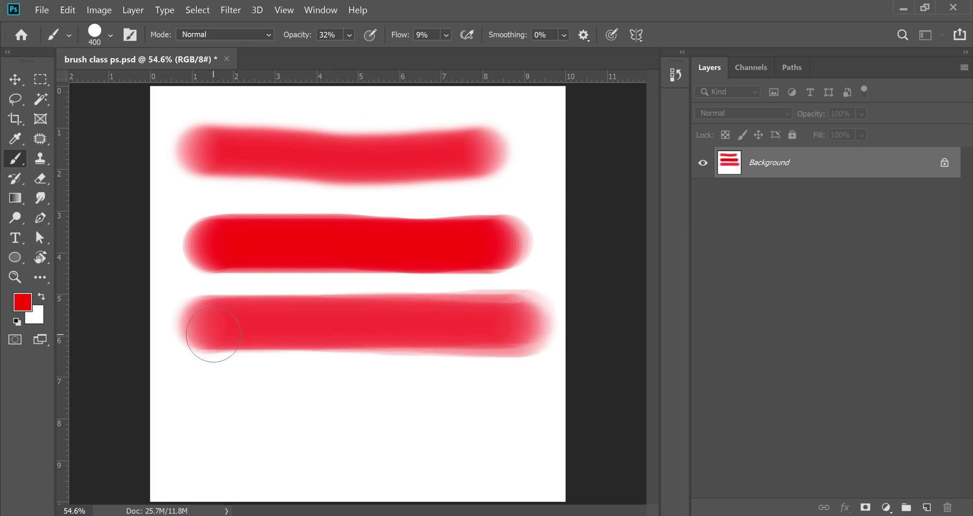
pyautogui.moveTo(213, 335); pyautogui.dragTo(532, 321)
pyautogui.moveTo(191, 330)
pyautogui.mouseDown()
pyautogui.moveTo(549, 310)
pyautogui.moveTo(198, 330)
pyautogui.moveTo(546, 306)
pyautogui.moveTo(206, 327)
pyautogui.moveTo(505, 322)
pyautogui.mouseUp()
pyautogui.moveTo(253, 332)
pyautogui.mouseDown()
pyautogui.moveTo(513, 323)
pyautogui.moveTo(160, 331)
pyautogui.moveTo(566, 320)
pyautogui.mouseUp()
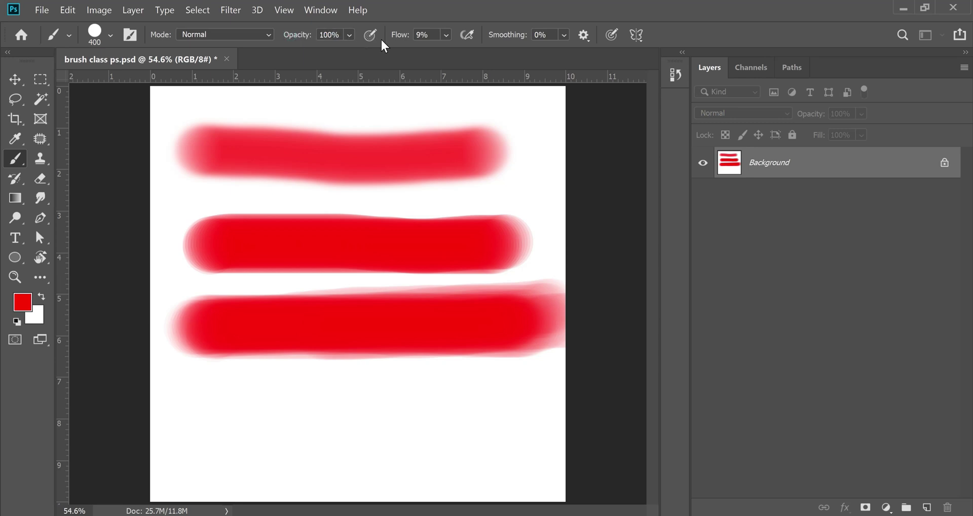
# Select the whole canvas and fill it with the red foreground colour, then with the white background colour
pyautogui.hotkey('ctrl', 'a')
pyautogui.hotkey('alt', 'BackSpace')
pyautogui.hotkey('ctrl', 'BackSpace')
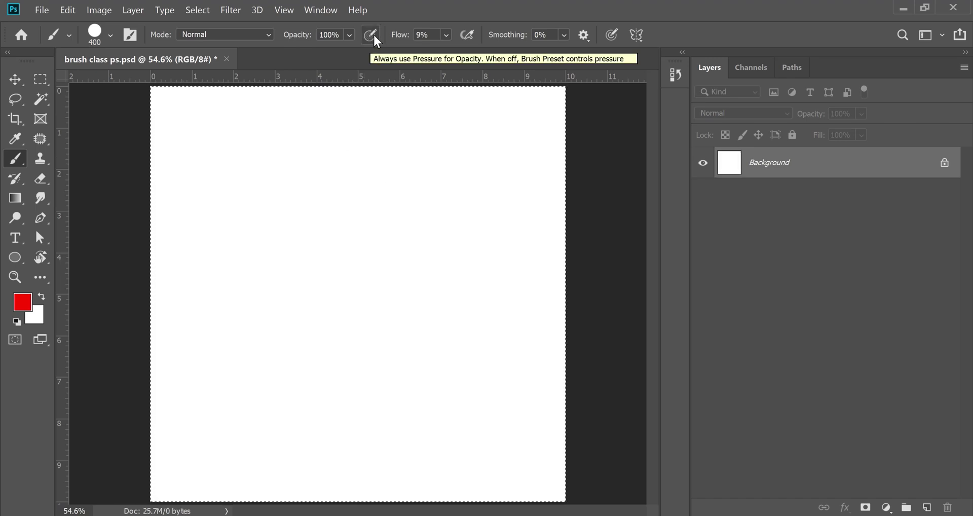
# Toggle pressure control for opacity on and off, and view the Brush Settings options before closing them
pyautogui.click(368, 35)
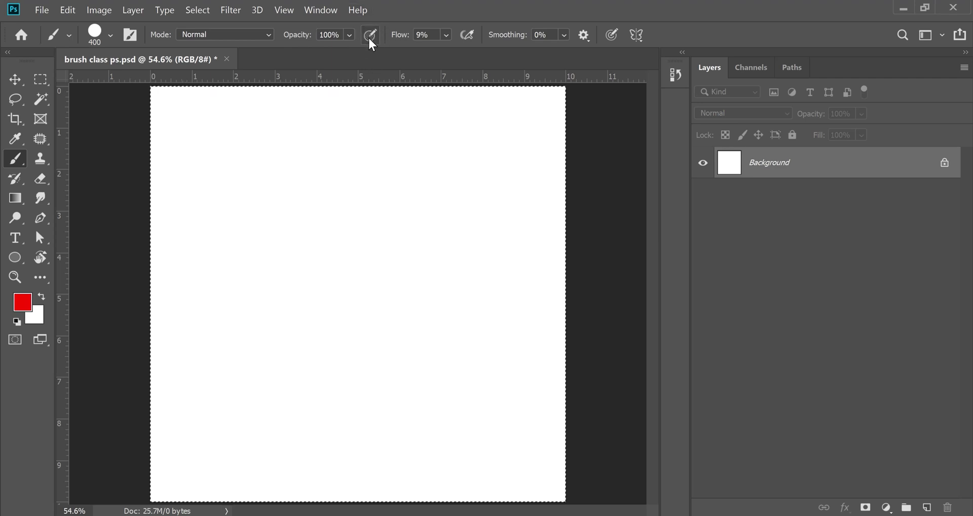
pyautogui.click(376, 31)
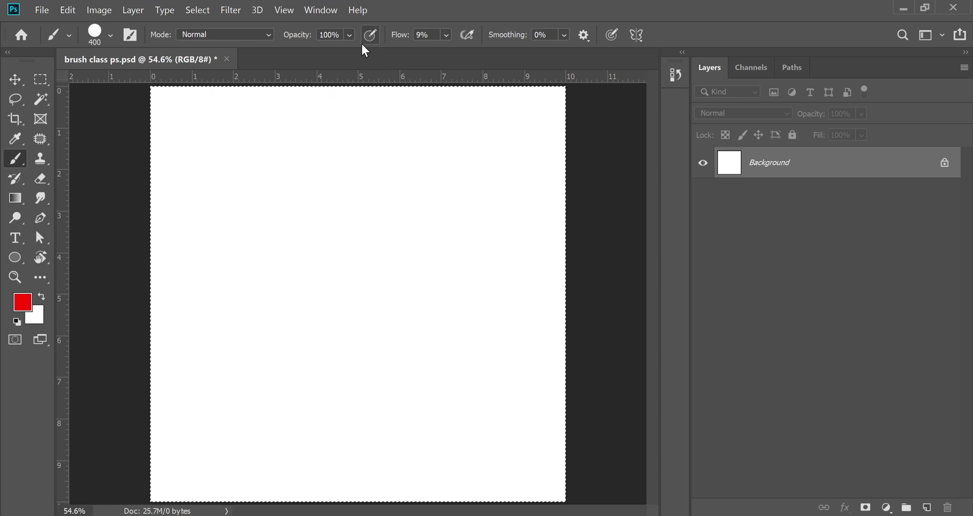
pyautogui.click(135, 33)
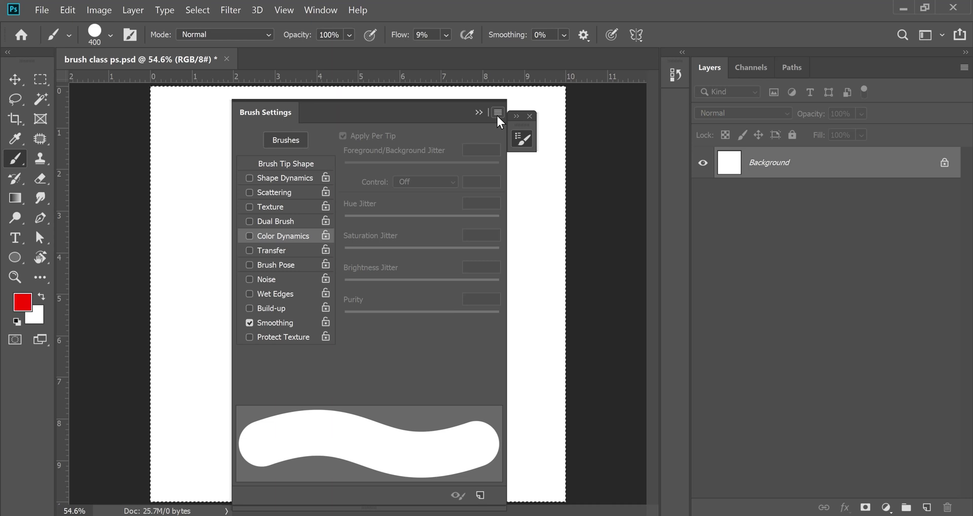
pyautogui.click(529, 116)
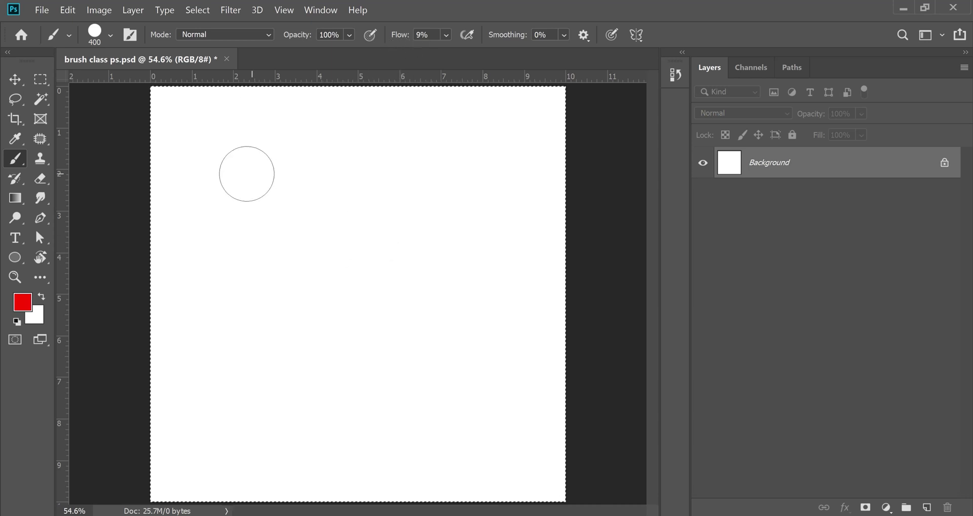
# Set the brush flow to 100% and paint four horizontal red strokes, one below another
pyautogui.click(426, 35)
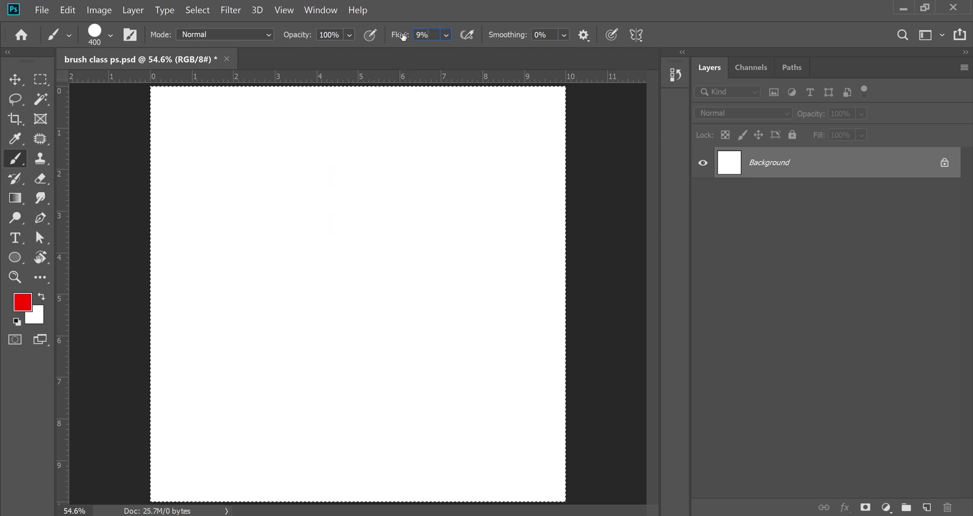
pyautogui.moveTo(243, 160); pyautogui.dragTo(469, 160)
pyautogui.moveTo(252, 221); pyautogui.dragTo(506, 229)
pyautogui.moveTo(223, 282); pyautogui.dragTo(502, 288)
pyautogui.moveTo(225, 361); pyautogui.dragTo(534, 362)
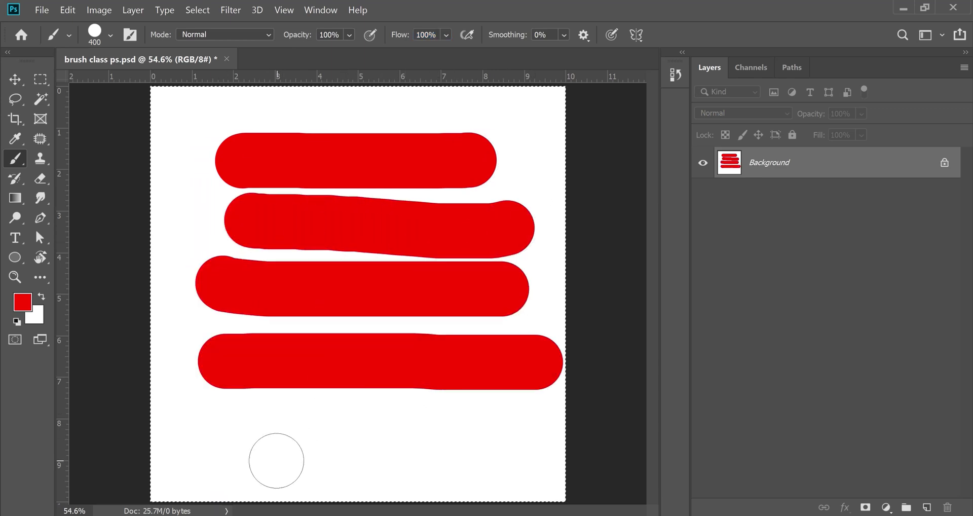
# Set the brush flow to 33% and paint more red strokes along the canvas's lower, left and upper areas
pyautogui.moveTo(401, 36); pyautogui.dragTo(436, 36)
pyautogui.moveTo(223, 425)
pyautogui.mouseDown()
pyautogui.moveTo(494, 426)
pyautogui.moveTo(512, 448)
pyautogui.moveTo(428, 470)
pyautogui.moveTo(250, 469)
pyautogui.mouseUp()
pyautogui.moveTo(186, 423)
pyautogui.mouseDown()
pyautogui.moveTo(179, 291)
pyautogui.moveTo(195, 142)
pyautogui.moveTo(240, 126)
pyautogui.moveTo(504, 146)
pyautogui.mouseUp()
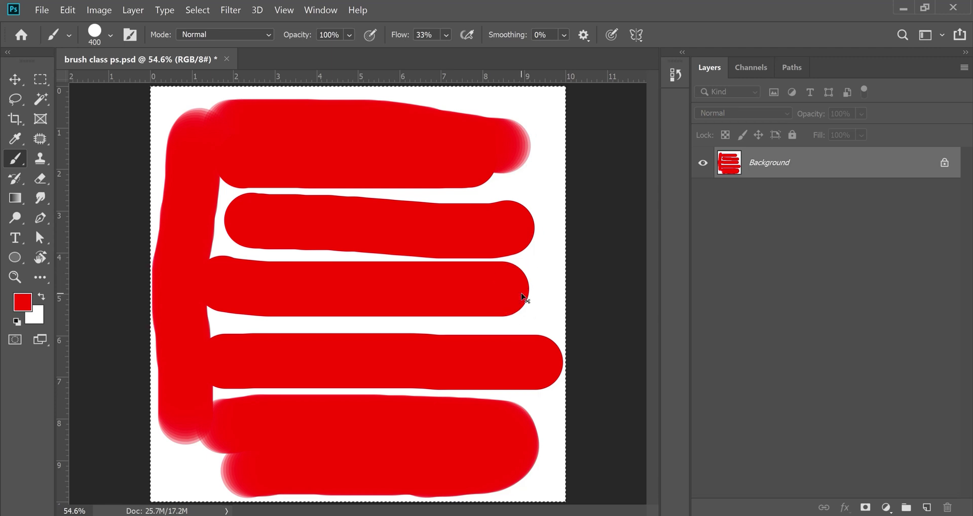
# Undo the recent red brush strokes back to the first horizontal stroke
pyautogui.hotkey('ctrl', 'z')
pyautogui.hotkey('ctrl', 'z')
pyautogui.hotkey('ctrl', 'z')
pyautogui.hotkey('ctrl', 'z')
pyautogui.hotkey('ctrl', 'z')
pyautogui.hotkey('ctrl', 'z')
pyautogui.hotkey('ctrl', 'z')
pyautogui.hotkey('ctrl', 'z')
pyautogui.hotkey('ctrl', 'z')
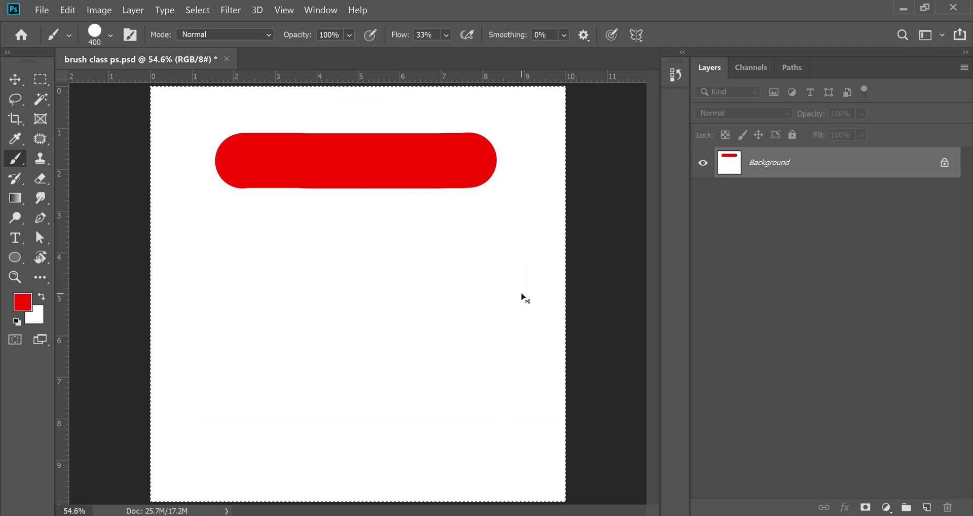
# Draw a rectangular marquee selection about 5.5 ruler units wide and high in the middle of the blank canvas
pyautogui.click(45, 78)
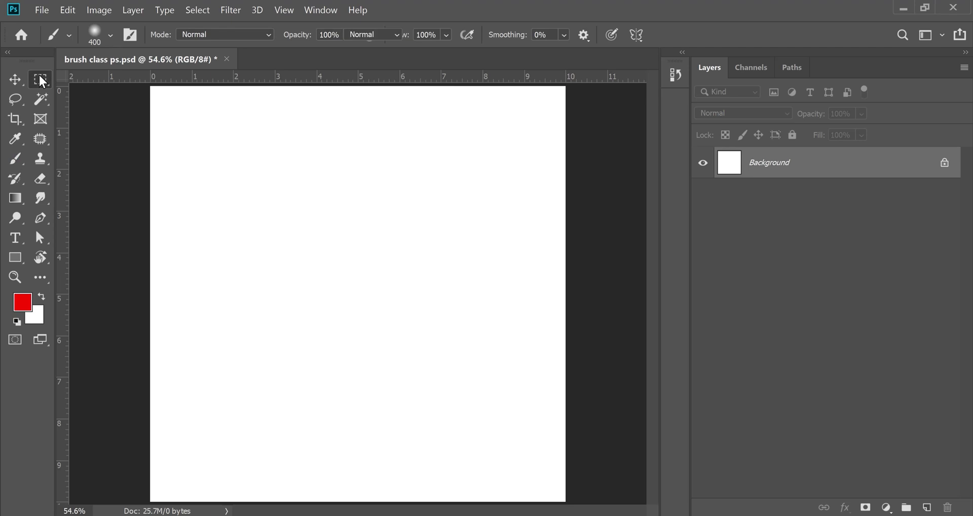
pyautogui.moveTo(241, 157); pyautogui.dragTo(471, 385)
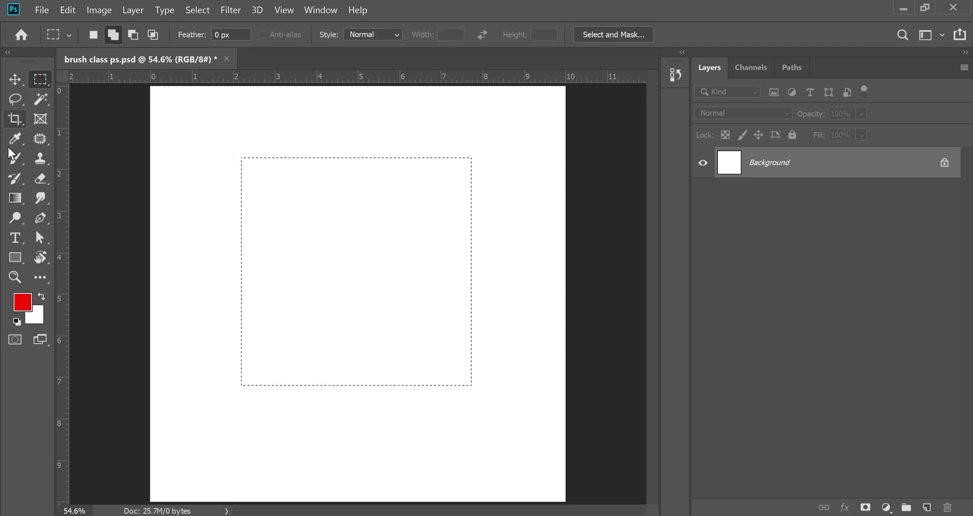
# Enlarge the soft brush to 2000 px and paint over the square selection until it is solid red
pyautogui.click(12, 162)
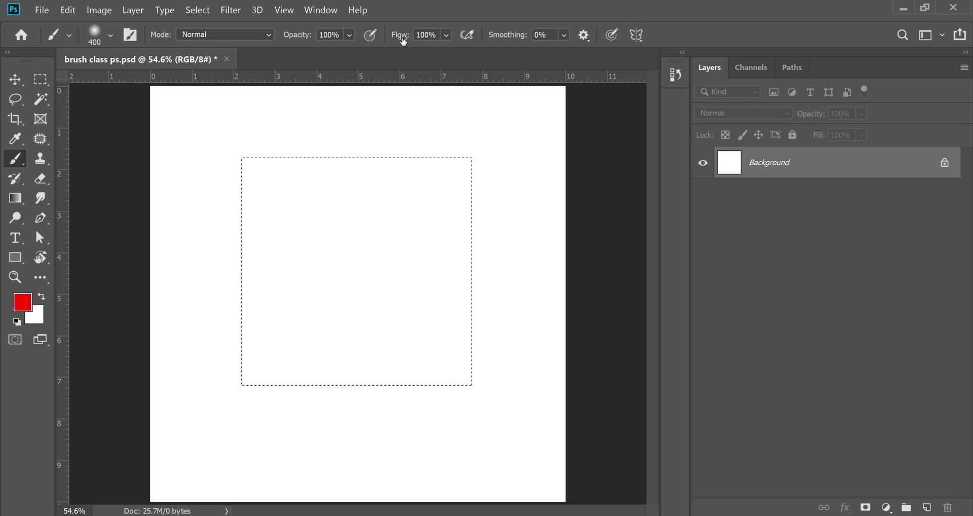
pyautogui.press(']')
pyautogui.press(']')
pyautogui.press(']')
pyautogui.press(']')
pyautogui.press(']')
pyautogui.press(']')
pyautogui.press(']')
pyautogui.press(']')
pyautogui.press(']')
pyautogui.press(']')
pyautogui.press(']')
pyautogui.press(']')
pyautogui.press(']')
pyautogui.press(']')
pyautogui.press(']')
pyautogui.press(']')
pyautogui.moveTo(91, 177)
pyautogui.mouseDown()
pyautogui.moveTo(395, 161)
pyautogui.moveTo(583, 180)
pyautogui.mouseUp()
pyautogui.moveTo(215, 417)
pyautogui.mouseDown()
pyautogui.moveTo(636, 446)
pyautogui.moveTo(936, 496)
pyautogui.mouseUp()
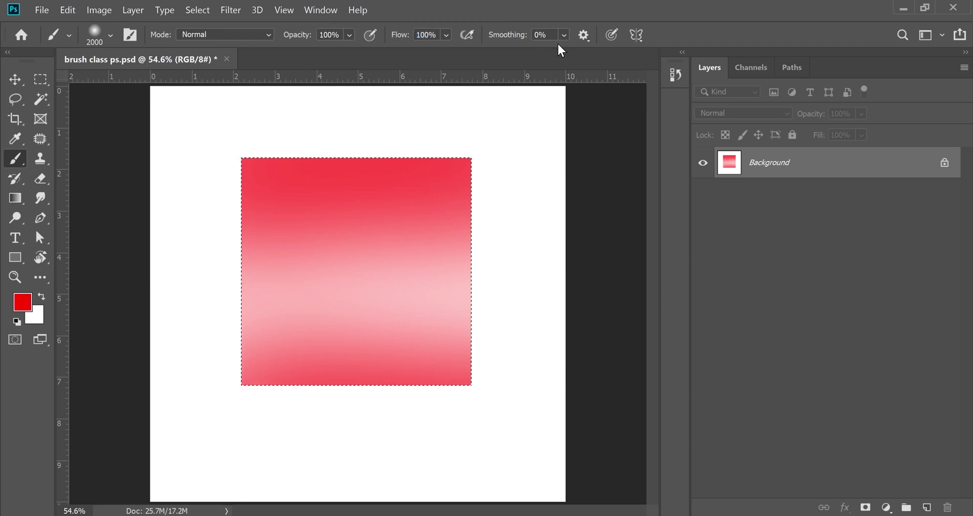
pyautogui.moveTo(282, 184)
pyautogui.mouseDown()
pyautogui.moveTo(386, 267)
pyautogui.moveTo(543, 434)
pyautogui.mouseUp()
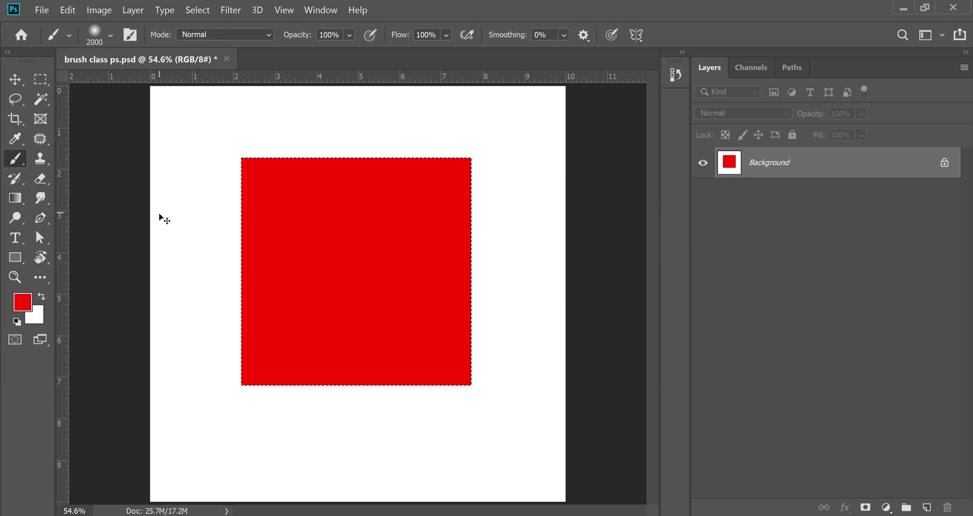
# Undo the red painting and the square selection to return to a blank canvas
pyautogui.hotkey('ctrl', 'z')
pyautogui.hotkey('ctrl', 'z')
pyautogui.hotkey('ctrl', 'z')
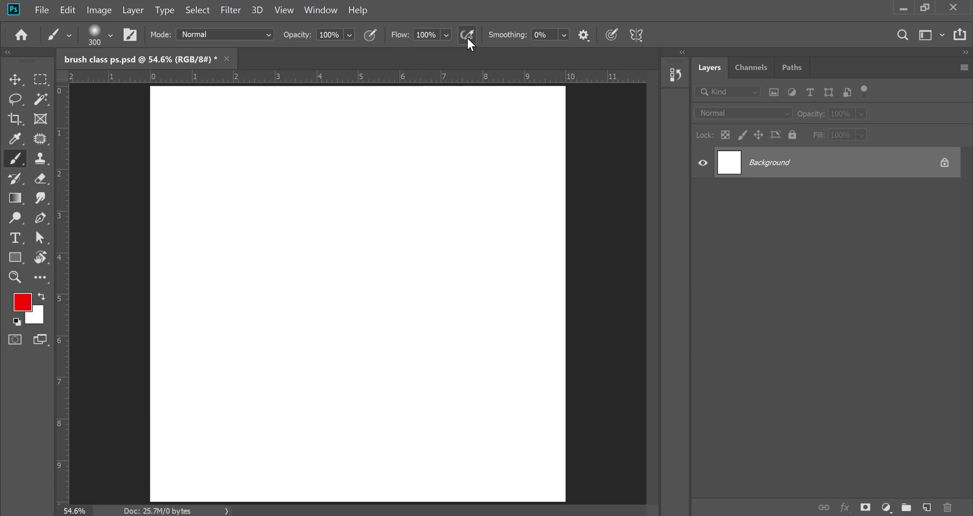
# Enable airbrush build-up, paint angular red strokes around the canvas with a 150 px brush, and undo them
pyautogui.click(466, 35)
pyautogui.press('[')
pyautogui.press('[')
pyautogui.moveTo(184, 147)
pyautogui.mouseDown()
pyautogui.moveTo(462, 152)
pyautogui.moveTo(477, 354)
pyautogui.mouseUp()
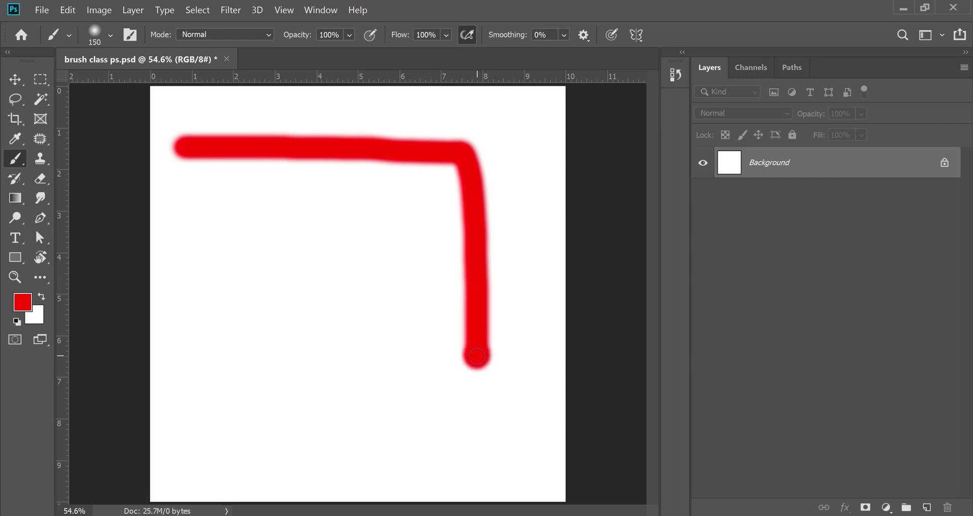
pyautogui.moveTo(476, 356); pyautogui.dragTo(477, 442)
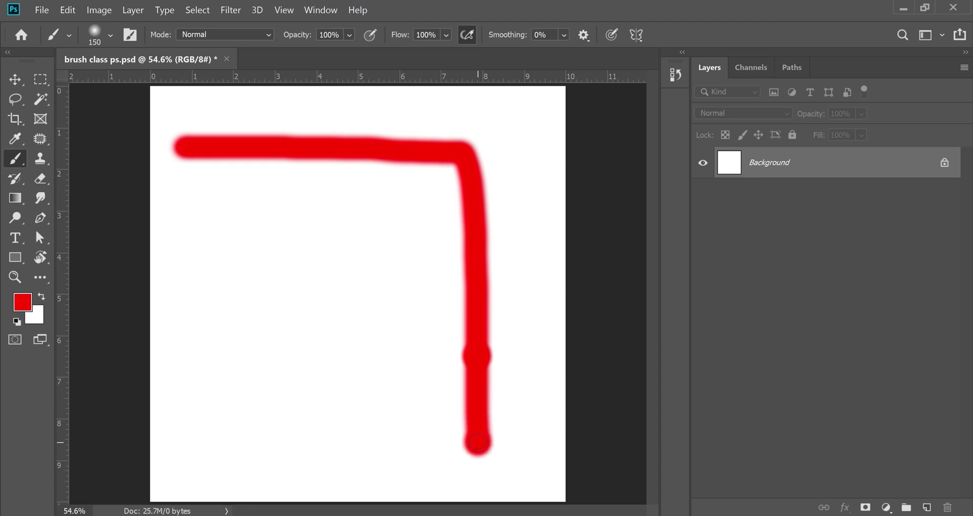
pyautogui.moveTo(476, 442)
pyautogui.mouseDown()
pyautogui.moveTo(476, 473)
pyautogui.moveTo(324, 457)
pyautogui.moveTo(208, 292)
pyautogui.mouseUp()
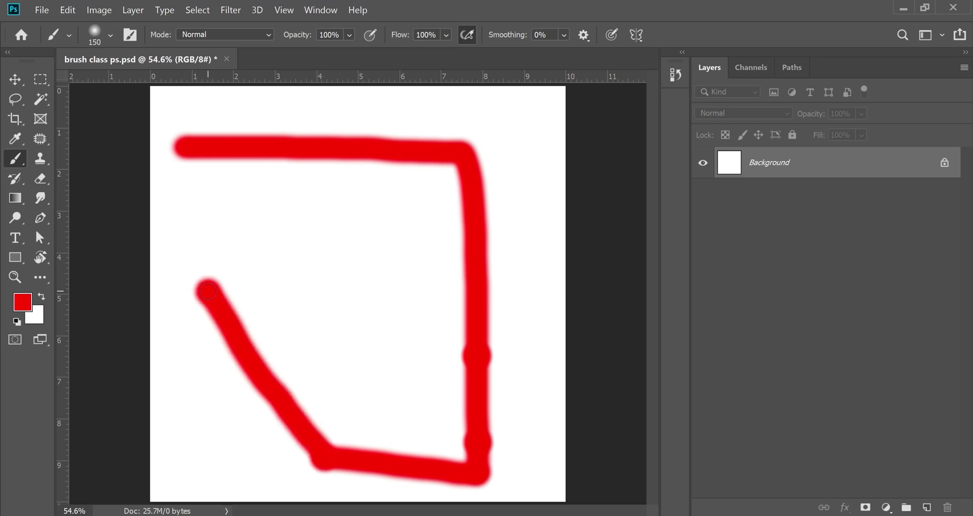
pyautogui.moveTo(208, 292); pyautogui.dragTo(350, 243)
pyautogui.moveTo(489, 108); pyautogui.dragTo(538, 381)
pyautogui.hotkey('ctrl', 'z')
pyautogui.hotkey('ctrl', 'z')
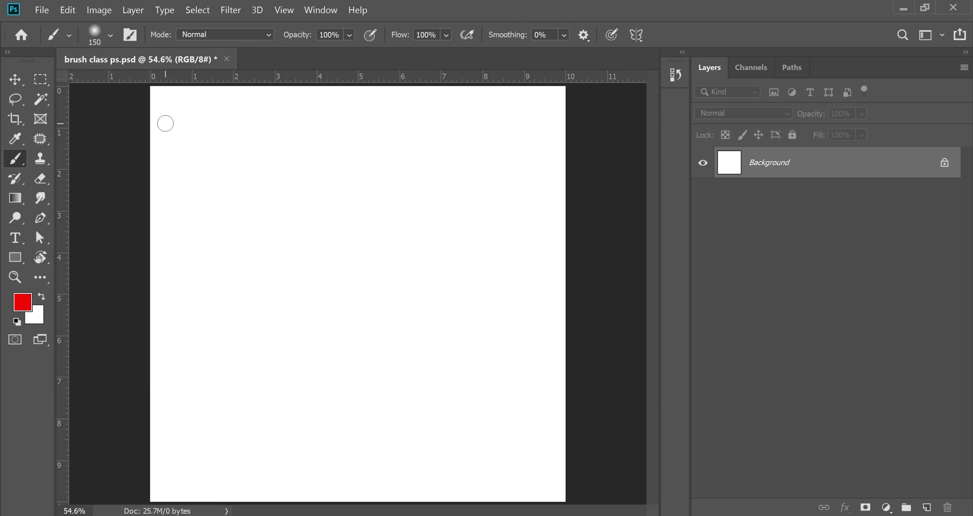
# Set the brush smoothing to 100%, paint looping red test strokes across the canvas, and undo them
pyautogui.moveTo(167, 117)
pyautogui.mouseDown()
pyautogui.moveTo(405, 137)
pyautogui.moveTo(427, 148)
pyautogui.moveTo(442, 177)
pyautogui.moveTo(443, 204)
pyautogui.moveTo(410, 214)
pyautogui.moveTo(274, 187)
pyautogui.moveTo(246, 197)
pyautogui.moveTo(238, 222)
pyautogui.moveTo(250, 252)
pyautogui.moveTo(332, 274)
pyautogui.moveTo(419, 276)
pyautogui.moveTo(453, 290)
pyautogui.moveTo(461, 319)
pyautogui.moveTo(449, 335)
pyautogui.moveTo(270, 326)
pyautogui.mouseUp()
pyautogui.moveTo(495, 35); pyautogui.dragTo(567, 36)
pyautogui.moveTo(186, 296)
pyautogui.mouseDown()
pyautogui.moveTo(204, 362)
pyautogui.moveTo(316, 374)
pyautogui.moveTo(333, 419)
pyautogui.moveTo(209, 441)
pyautogui.moveTo(347, 489)
pyautogui.moveTo(526, 407)
pyautogui.mouseUp()
pyautogui.moveTo(532, 341)
pyautogui.mouseDown()
pyautogui.moveTo(515, 152)
pyautogui.moveTo(359, 100)
pyautogui.moveTo(191, 210)
pyautogui.moveTo(493, 286)
pyautogui.moveTo(385, 429)
pyautogui.moveTo(157, 324)
pyautogui.moveTo(348, 420)
pyautogui.moveTo(507, 461)
pyautogui.mouseUp()
pyautogui.moveTo(545, 406)
pyautogui.mouseDown()
pyautogui.moveTo(545, 119)
pyautogui.moveTo(218, 228)
pyautogui.moveTo(371, 231)
pyautogui.mouseUp()
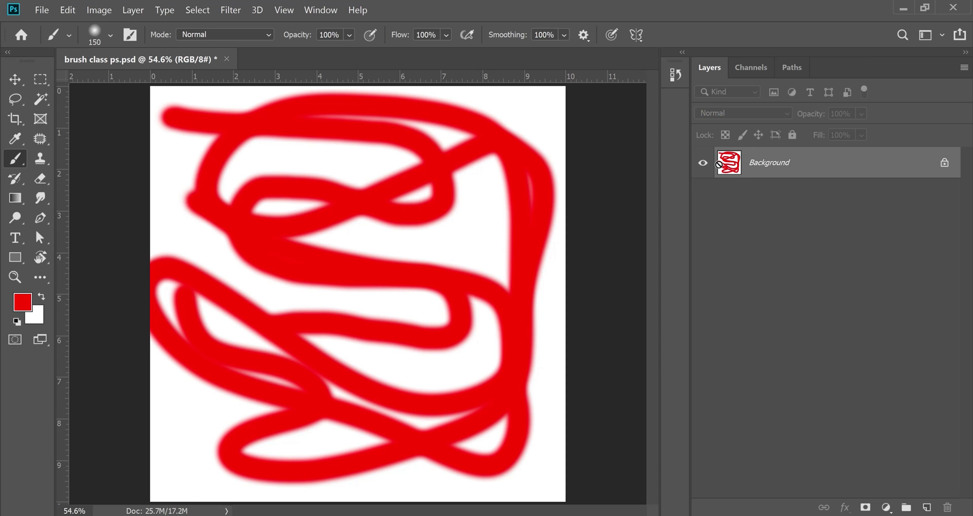
pyautogui.hotkey('ctrl', 'z')
pyautogui.hotkey('ctrl', 'z')
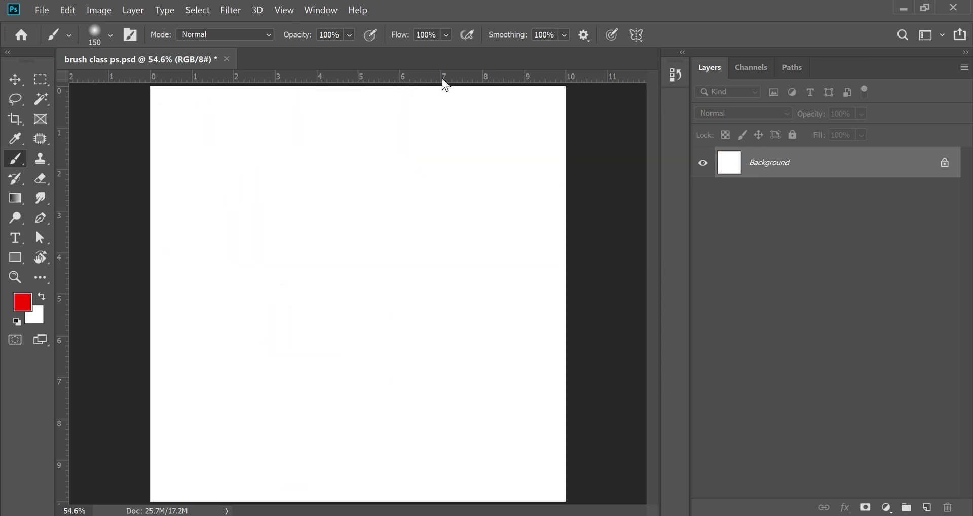
# Paint winding red strokes and a long diagonal at 100% smoothing, checking the smoothing options in between
pyautogui.moveTo(163, 104)
pyautogui.mouseDown()
pyautogui.moveTo(274, 97)
pyautogui.moveTo(306, 146)
pyautogui.moveTo(307, 185)
pyautogui.moveTo(440, 136)
pyautogui.moveTo(458, 202)
pyautogui.moveTo(408, 265)
pyautogui.moveTo(500, 320)
pyautogui.moveTo(365, 352)
pyautogui.moveTo(245, 283)
pyautogui.moveTo(234, 209)
pyautogui.moveTo(150, 273)
pyautogui.moveTo(332, 446)
pyautogui.moveTo(462, 467)
pyautogui.moveTo(551, 261)
pyautogui.moveTo(521, 195)
pyautogui.mouseUp()
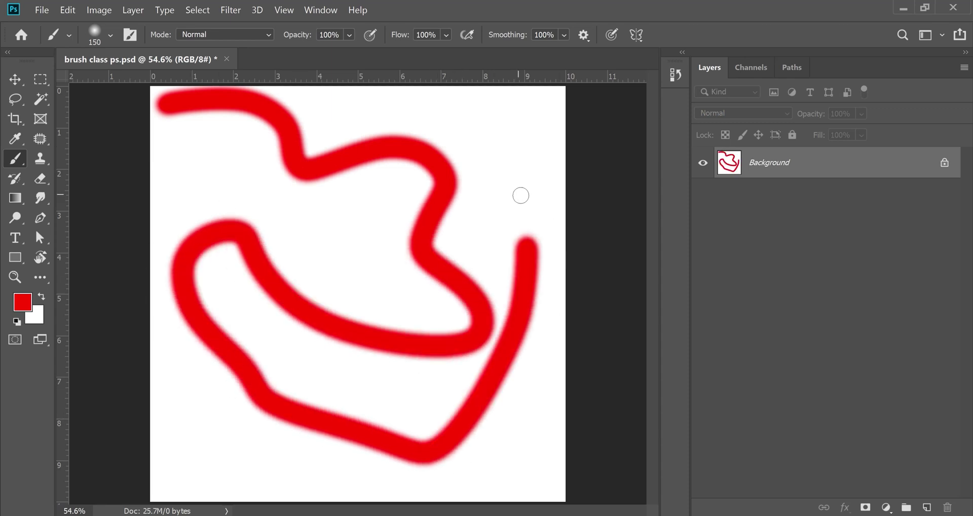
pyautogui.click(585, 34)
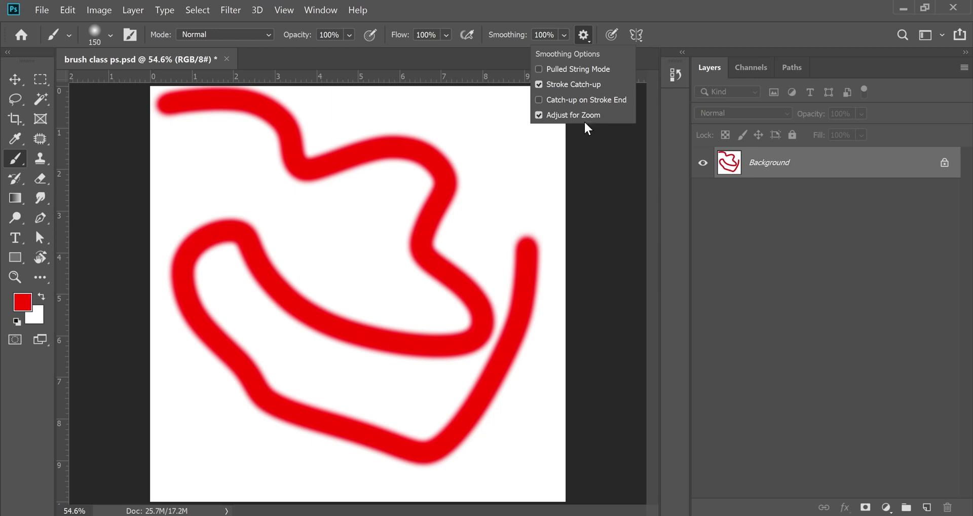
pyautogui.moveTo(188, 157)
pyautogui.mouseDown()
pyautogui.moveTo(394, 211)
pyautogui.moveTo(471, 212)
pyautogui.moveTo(505, 197)
pyautogui.moveTo(530, 141)
pyautogui.moveTo(521, 120)
pyautogui.moveTo(487, 104)
pyautogui.moveTo(364, 100)
pyautogui.mouseUp()
pyautogui.moveTo(225, 192); pyautogui.dragTo(532, 379)
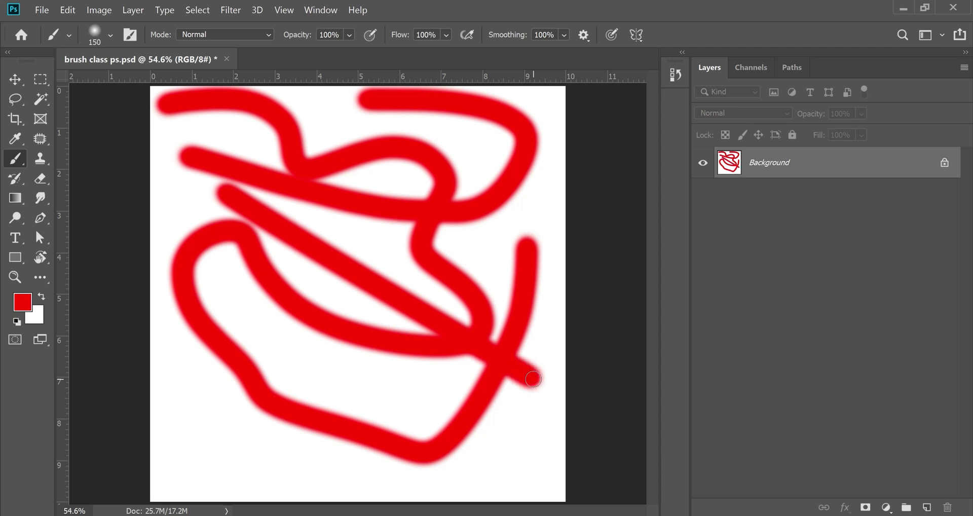
# Undo the winding and diagonal red strokes to clear the canvas
pyautogui.hotkey('ctrl', 'z')
pyautogui.hotkey('ctrl', 'z')
pyautogui.hotkey('ctrl', 'z')
pyautogui.hotkey('ctrl', 'z')
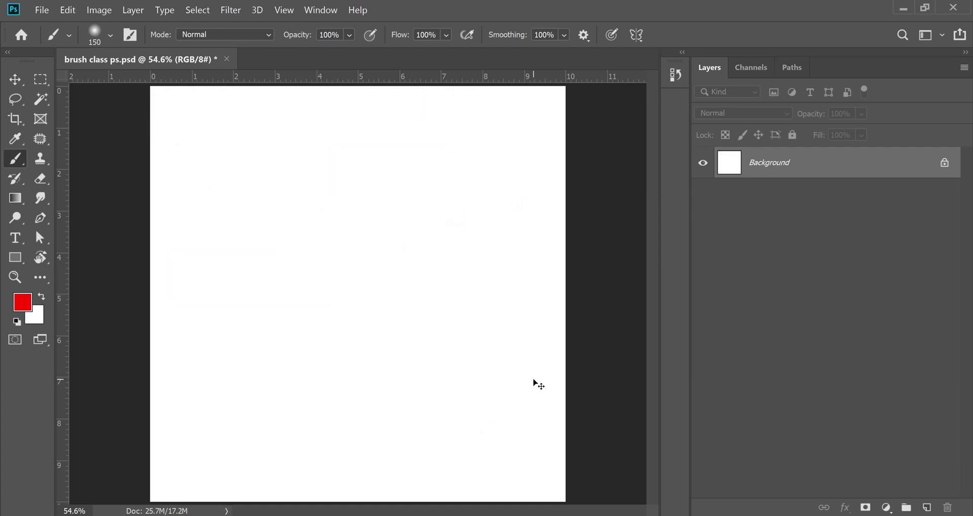
# Paint a long red diagonal, disable Stroke Catch-up, and paint two shorter slanted strokes in the canvas's upper-right area
pyautogui.moveTo(179, 106); pyautogui.dragTo(474, 422)
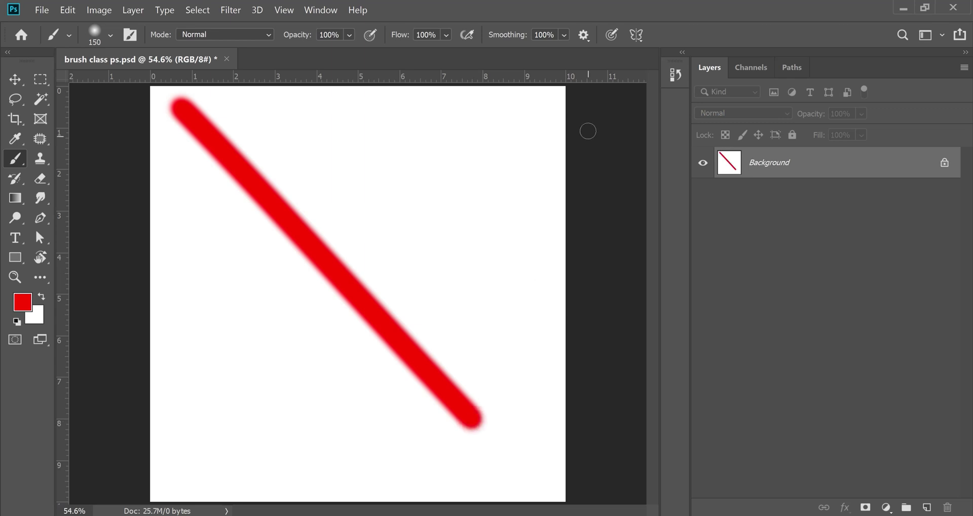
pyautogui.click(588, 35)
pyautogui.click(576, 83)
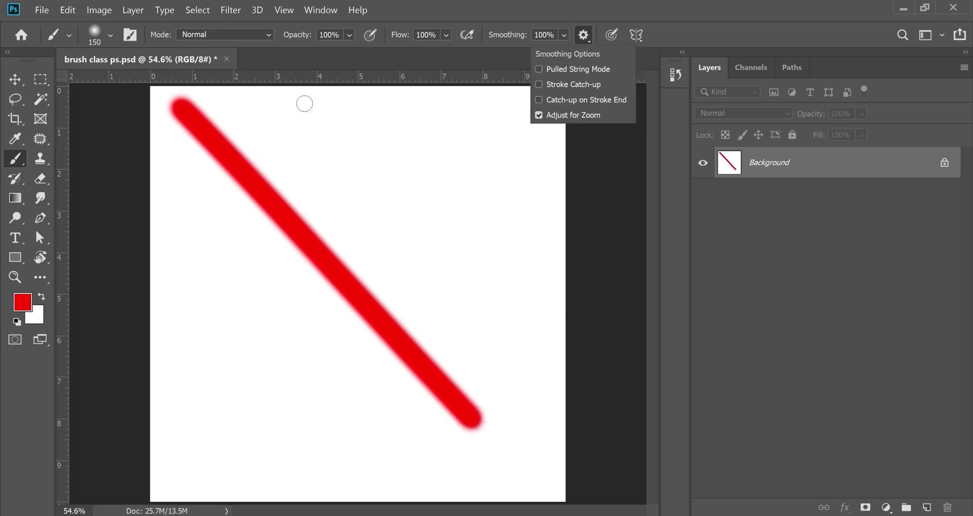
pyautogui.moveTo(303, 103); pyautogui.dragTo(534, 288)
pyautogui.moveTo(450, 123); pyautogui.dragTo(588, 512)
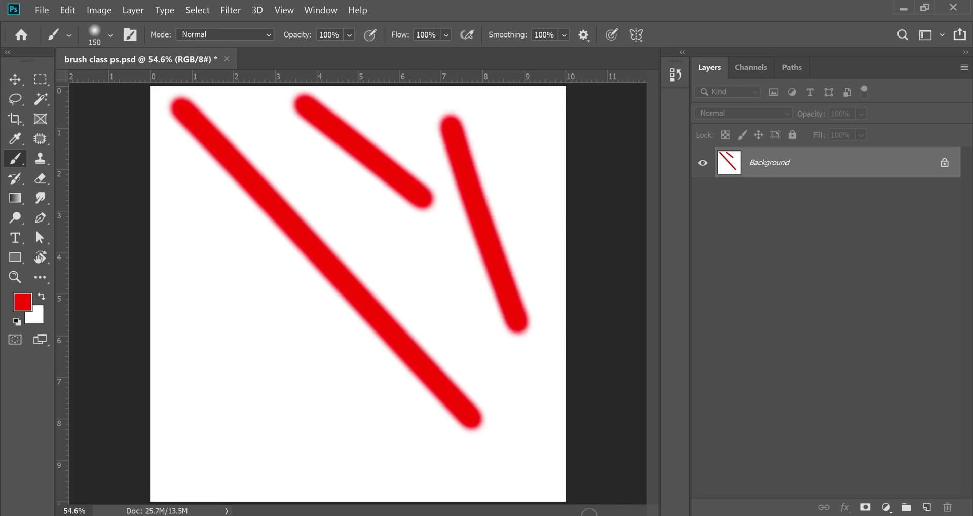
# Re-enable Stroke Catch-up and paint another red diagonal below the long one
pyautogui.click(584, 35)
pyautogui.click(578, 86)
pyautogui.moveTo(178, 181); pyautogui.dragTo(384, 441)
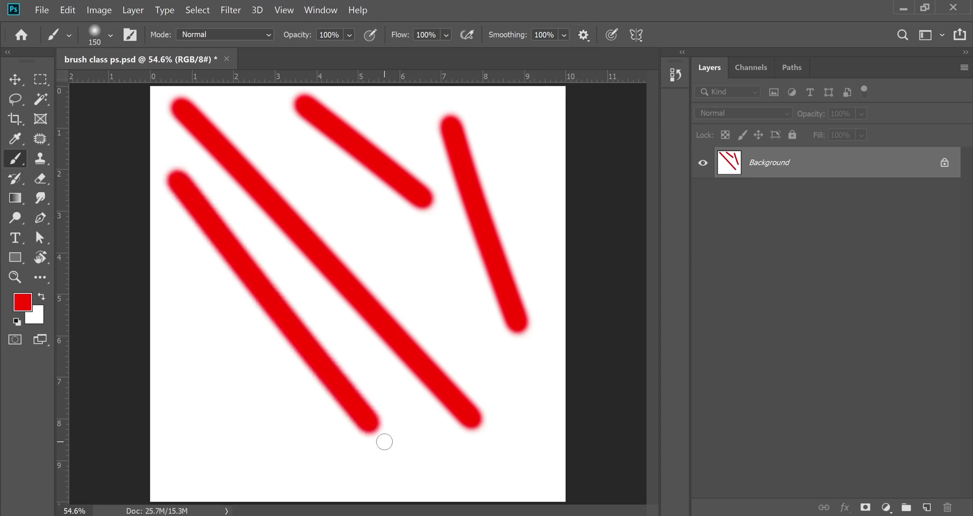
# Enable Catch-up on Stroke End in the smoothing options and undo the four slanted red strokes
pyautogui.click(584, 35)
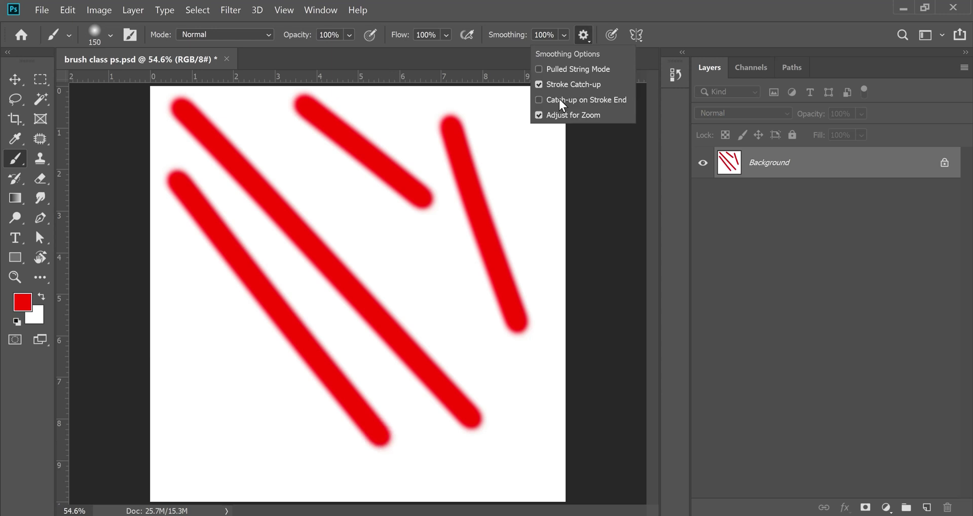
pyautogui.click(584, 34)
pyautogui.hotkey('ctrl', 'z')
pyautogui.hotkey('ctrl', 'z')
pyautogui.hotkey('ctrl', 'z')
pyautogui.hotkey('ctrl', 'z')
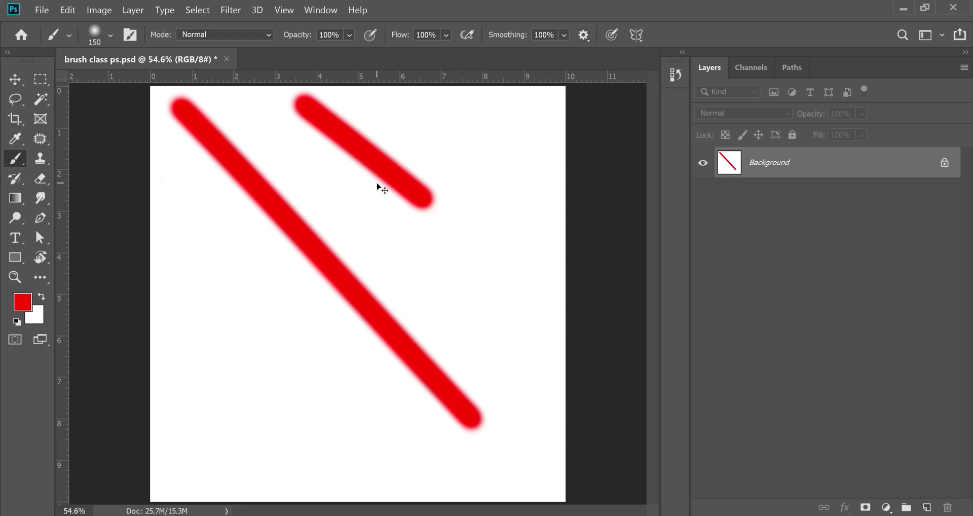
# Paint a red diagonal and a hooked stroke, then enable Pulled String Mode and paint large loops over them
pyautogui.moveTo(163, 99); pyautogui.dragTo(416, 304)
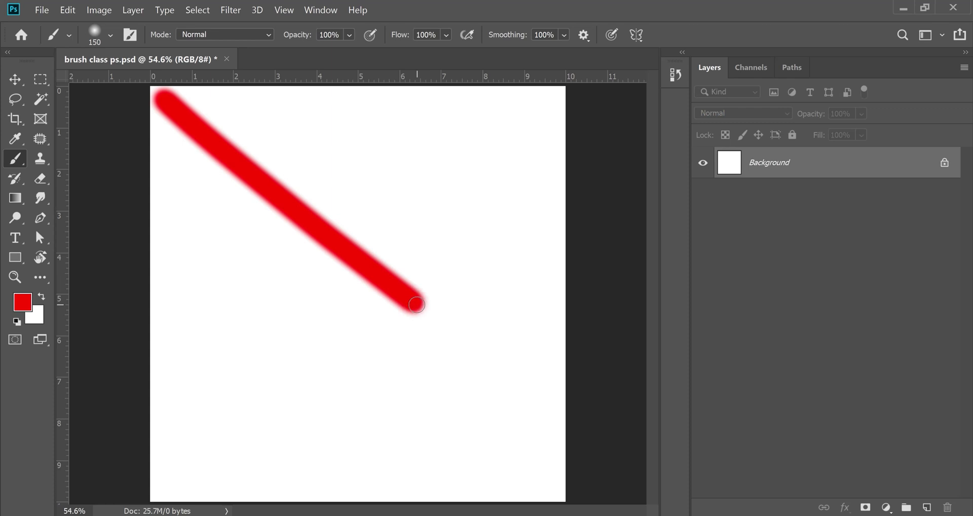
pyautogui.moveTo(459, 139)
pyautogui.mouseDown()
pyautogui.moveTo(499, 419)
pyautogui.moveTo(436, 399)
pyautogui.moveTo(361, 187)
pyautogui.moveTo(391, 206)
pyautogui.mouseUp()
pyautogui.click(583, 35)
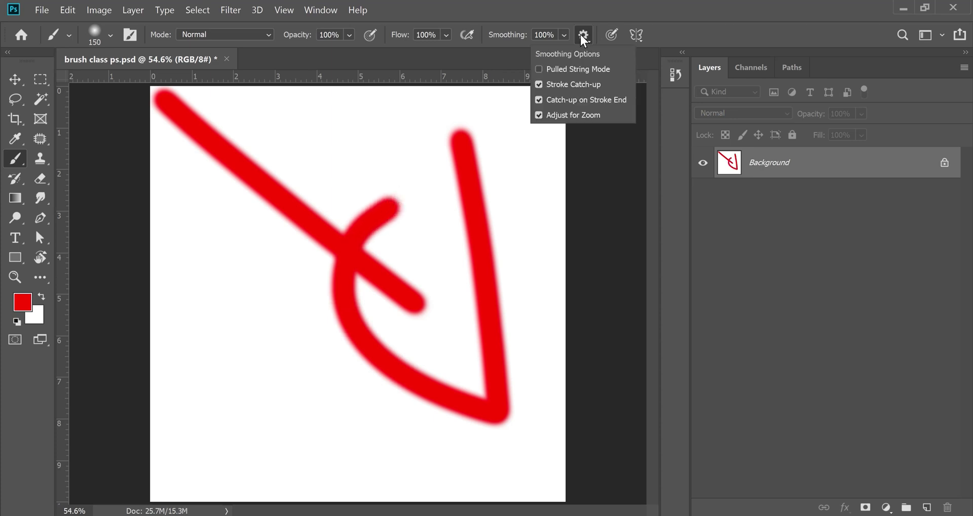
pyautogui.click(578, 70)
pyautogui.moveTo(209, 215)
pyautogui.mouseDown()
pyautogui.moveTo(316, 379)
pyautogui.moveTo(352, 403)
pyautogui.moveTo(401, 416)
pyautogui.moveTo(471, 315)
pyautogui.moveTo(402, 174)
pyautogui.moveTo(263, 133)
pyautogui.moveTo(447, 124)
pyautogui.moveTo(545, 246)
pyautogui.moveTo(524, 384)
pyautogui.moveTo(361, 473)
pyautogui.moveTo(245, 428)
pyautogui.moveTo(220, 365)
pyautogui.moveTo(207, 251)
pyautogui.moveTo(243, 184)
pyautogui.moveTo(387, 135)
pyautogui.moveTo(505, 164)
pyautogui.moveTo(537, 355)
pyautogui.moveTo(524, 496)
pyautogui.moveTo(424, 454)
pyautogui.moveTo(286, 365)
pyautogui.moveTo(292, 228)
pyautogui.mouseUp()
# Lower the brush smoothing for a wavy stroke down the canvas's left side, then use 21% for one along its upper edge
pyautogui.moveTo(517, 36); pyautogui.dragTo(409, 30)
pyautogui.moveTo(260, 111)
pyautogui.mouseDown()
pyautogui.moveTo(232, 128)
pyautogui.moveTo(182, 204)
pyautogui.moveTo(177, 407)
pyautogui.moveTo(194, 450)
pyautogui.mouseUp()
pyautogui.moveTo(494, 37); pyautogui.dragTo(512, 35)
pyautogui.moveTo(295, 103)
pyautogui.mouseDown()
pyautogui.moveTo(499, 101)
pyautogui.moveTo(533, 114)
pyautogui.mouseUp()
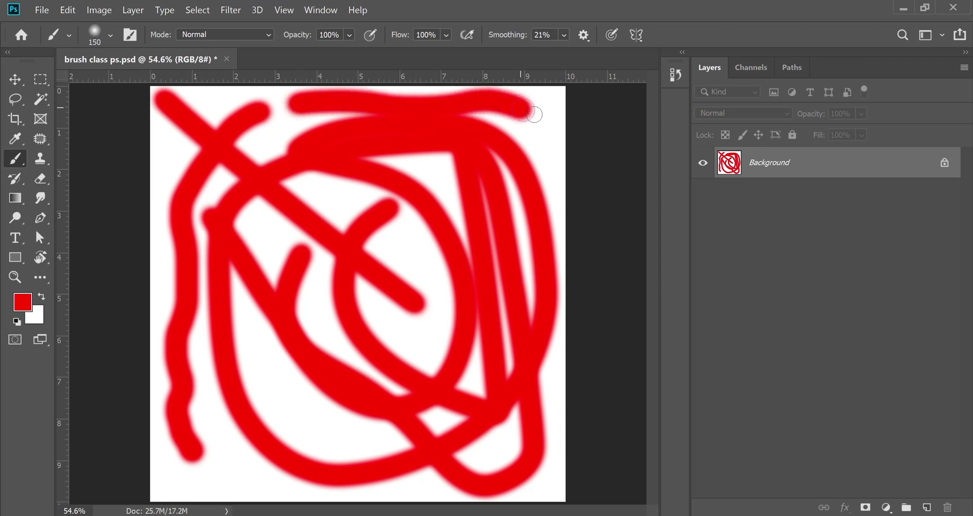
# Undo all the loops, wavy strokes and diagonals until the canvas is blank
pyautogui.hotkey('ctrl', 'z')
pyautogui.hotkey('ctrl', 'z')
pyautogui.hotkey('ctrl', 'z')
pyautogui.hotkey('ctrl', 'z')
pyautogui.hotkey('ctrl', 'z')
pyautogui.hotkey('ctrl', 'z')
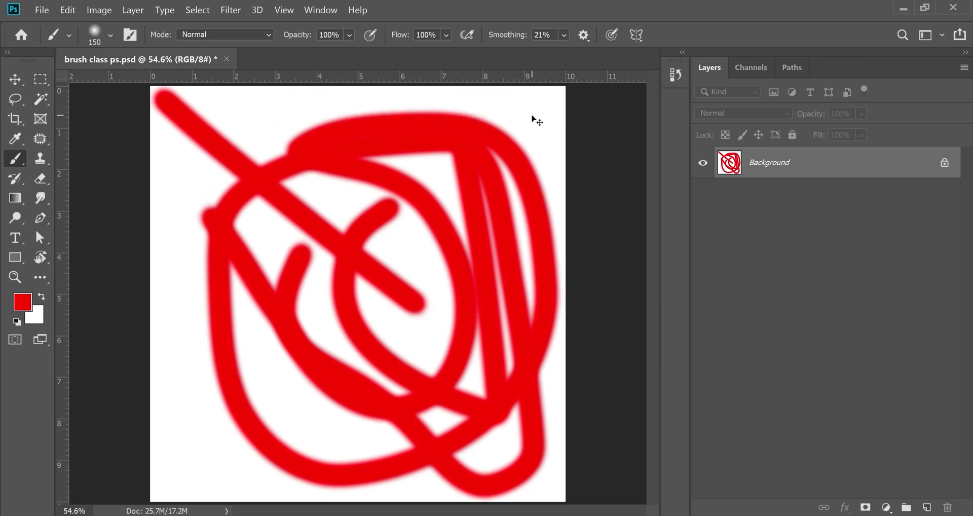
pyautogui.hotkey('ctrl', 'z')
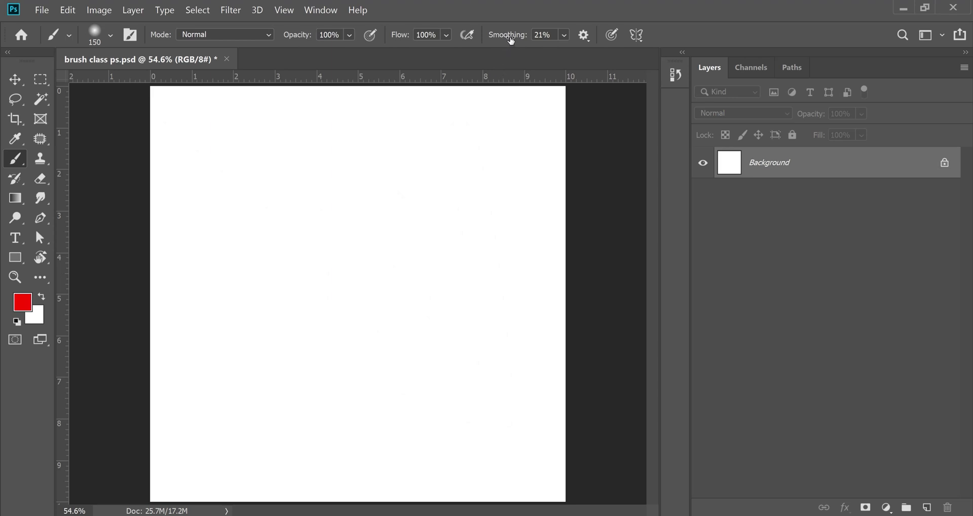
# Paint separate curved red strokes while raising the brush smoothing to 29% and finally to 100%
pyautogui.moveTo(191, 111)
pyautogui.mouseDown()
pyautogui.moveTo(271, 140)
pyautogui.moveTo(303, 204)
pyautogui.mouseUp()
pyautogui.moveTo(521, 39); pyautogui.dragTo(529, 37)
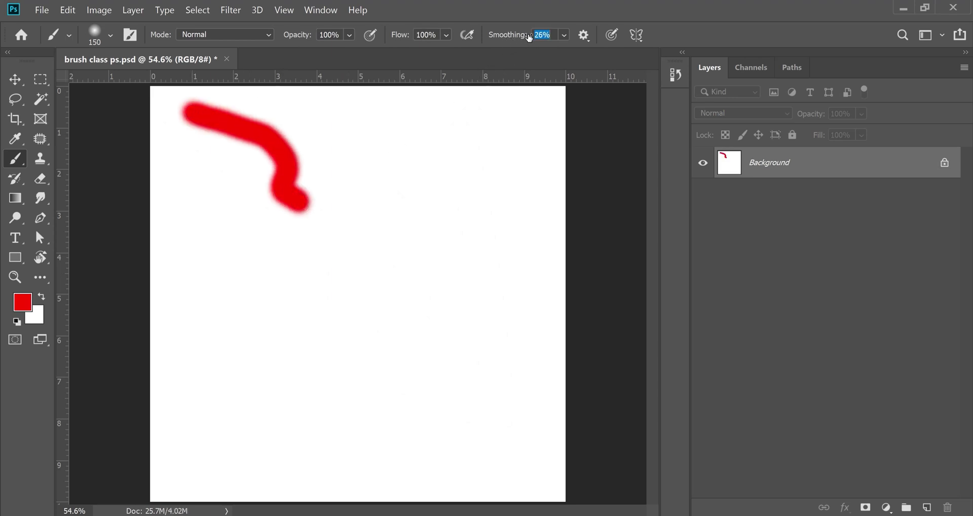
pyautogui.moveTo(366, 106)
pyautogui.mouseDown()
pyautogui.moveTo(451, 144)
pyautogui.moveTo(454, 182)
pyautogui.moveTo(437, 199)
pyautogui.moveTo(432, 231)
pyautogui.moveTo(465, 265)
pyautogui.moveTo(406, 300)
pyautogui.mouseUp()
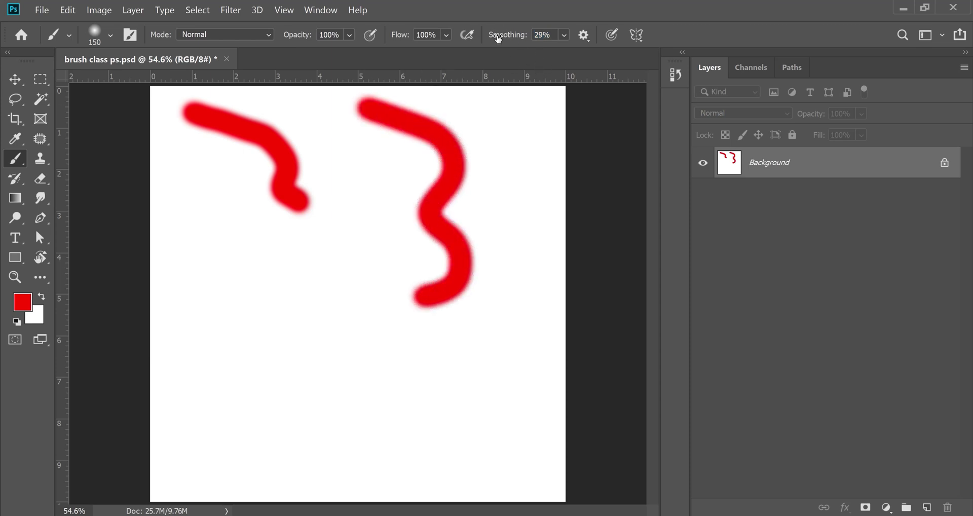
pyautogui.moveTo(262, 254)
pyautogui.mouseDown()
pyautogui.moveTo(311, 317)
pyautogui.moveTo(310, 385)
pyautogui.moveTo(391, 337)
pyautogui.moveTo(376, 308)
pyautogui.moveTo(351, 307)
pyautogui.moveTo(312, 265)
pyautogui.moveTo(421, 230)
pyautogui.moveTo(407, 188)
pyautogui.moveTo(311, 134)
pyautogui.moveTo(454, 111)
pyautogui.moveTo(495, 314)
pyautogui.moveTo(230, 391)
pyautogui.moveTo(245, 211)
pyautogui.moveTo(289, 223)
pyautogui.moveTo(302, 252)
pyautogui.mouseUp()
# Undo the curved strokes from the smoothing comparison
pyautogui.hotkey('ctrl', 'z')
pyautogui.hotkey('ctrl', 'z')
pyautogui.hotkey('ctrl', 'z')
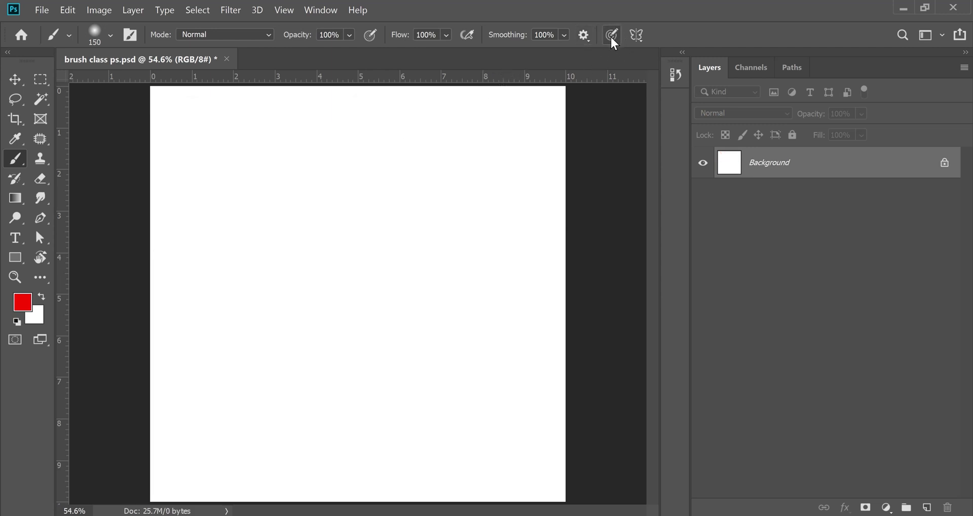
# Apply Vertical paint symmetry through the canvas centre and paint mirrored red strokes beside the axis
pyautogui.click(636, 36)
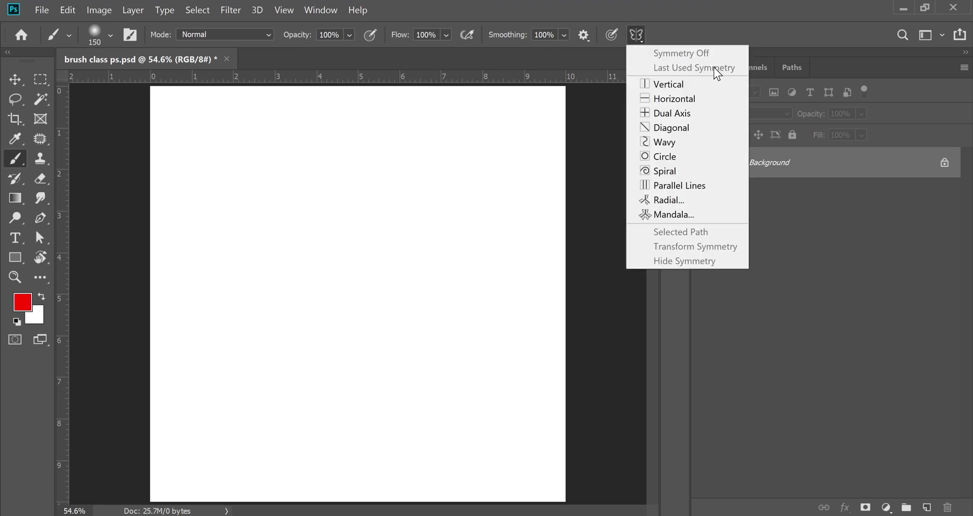
pyautogui.click(679, 85)
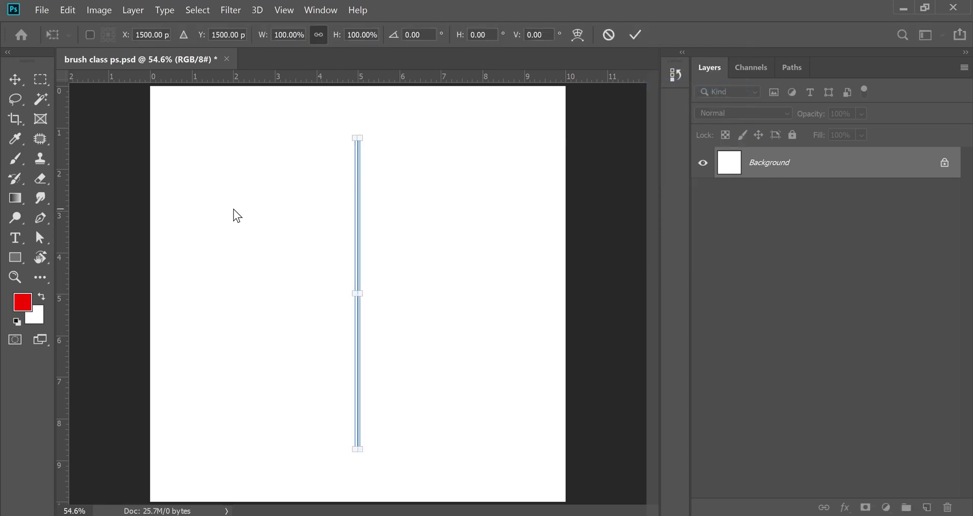
pyautogui.click(16, 157)
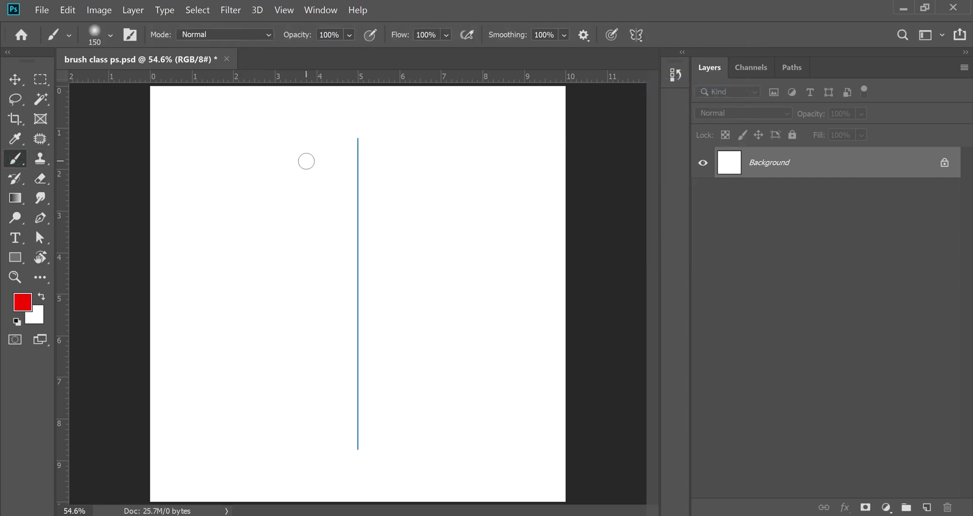
pyautogui.moveTo(335, 157)
pyautogui.mouseDown()
pyautogui.moveTo(224, 166)
pyautogui.moveTo(242, 260)
pyautogui.moveTo(333, 244)
pyautogui.moveTo(335, 289)
pyautogui.moveTo(310, 337)
pyautogui.moveTo(235, 358)
pyautogui.moveTo(208, 378)
pyautogui.moveTo(205, 415)
pyautogui.moveTo(240, 441)
pyautogui.moveTo(269, 441)
pyautogui.moveTo(341, 382)
pyautogui.mouseUp()
pyautogui.moveTo(345, 311)
pyautogui.mouseDown()
pyautogui.moveTo(350, 279)
pyautogui.moveTo(360, 278)
pyautogui.mouseUp()
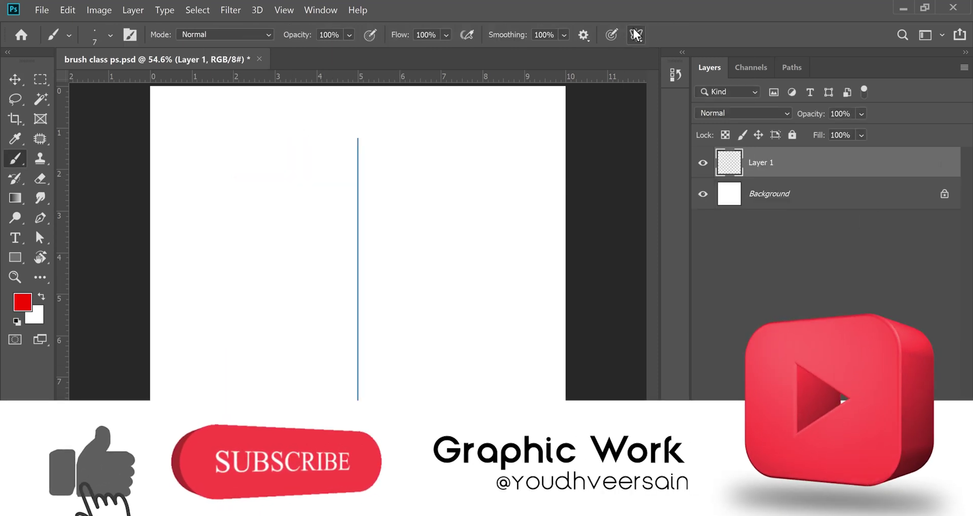
# Switch the paint symmetry to Horizontal, paint a mirrored wavy red line across the canvas, and undo it
pyautogui.click(690, 35)
pyautogui.click(667, 96)
pyautogui.press('Return')
pyautogui.moveTo(210, 260)
pyautogui.mouseDown()
pyautogui.moveTo(511, 264)
pyautogui.moveTo(537, 281)
pyautogui.mouseUp()
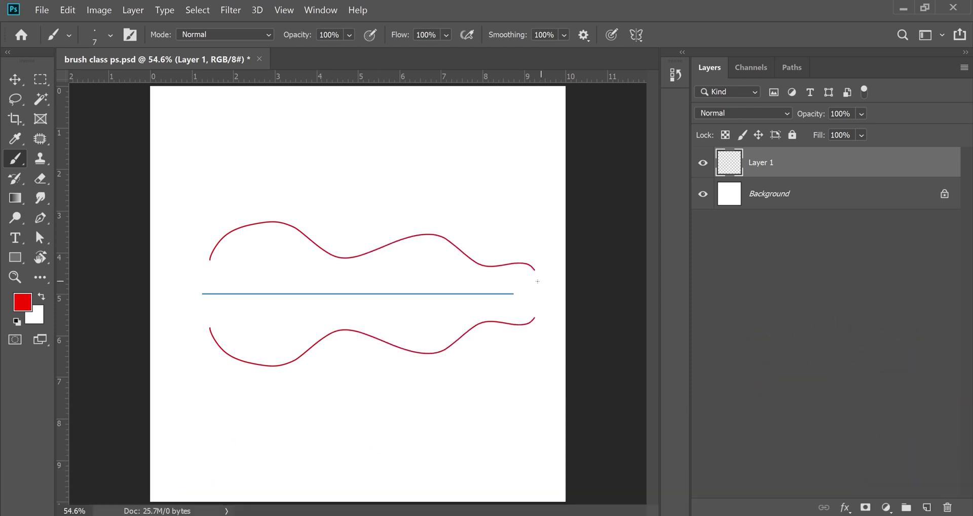
pyautogui.hotkey('ctrl', 'z')
# Switch the paint symmetry to Dual Axis, paint mirrored red strokes in the four quadrants, and undo them
pyautogui.click(635, 37)
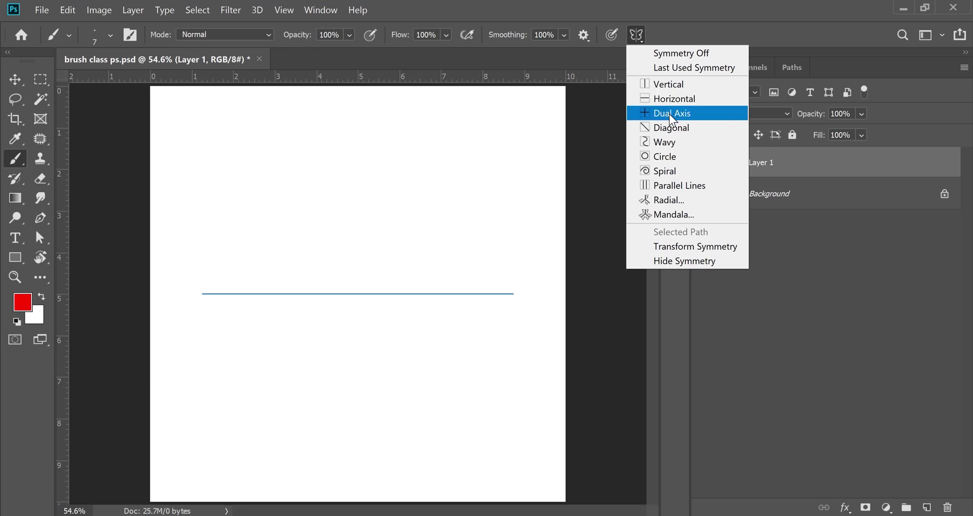
pyautogui.click(668, 114)
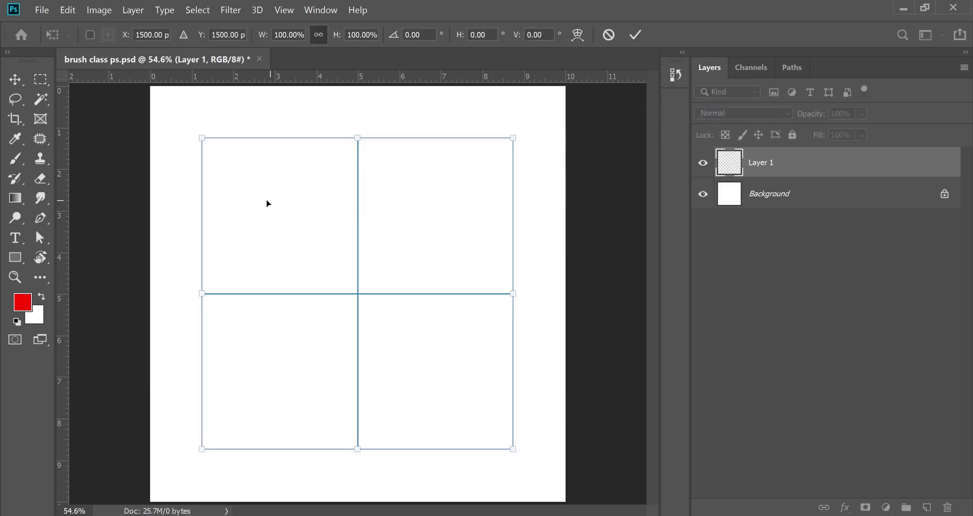
pyautogui.press('Return')
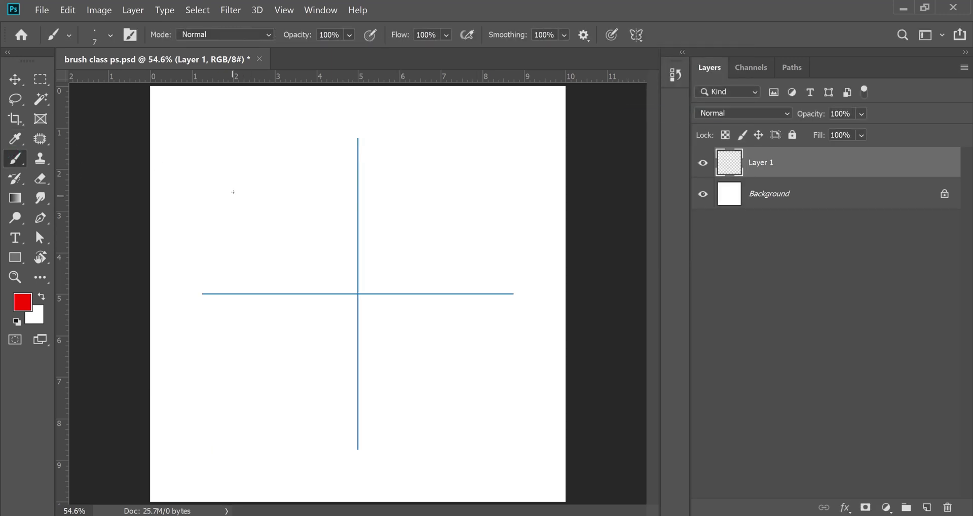
pyautogui.moveTo(261, 169)
pyautogui.mouseDown()
pyautogui.moveTo(284, 185)
pyautogui.moveTo(264, 221)
pyautogui.moveTo(273, 236)
pyautogui.moveTo(316, 202)
pyautogui.moveTo(332, 205)
pyautogui.moveTo(328, 272)
pyautogui.moveTo(360, 296)
pyautogui.moveTo(216, 227)
pyautogui.moveTo(205, 206)
pyautogui.moveTo(231, 179)
pyautogui.moveTo(365, 138)
pyautogui.moveTo(223, 123)
pyautogui.moveTo(187, 163)
pyautogui.moveTo(182, 195)
pyautogui.moveTo(187, 268)
pyautogui.moveTo(212, 302)
pyautogui.mouseUp()
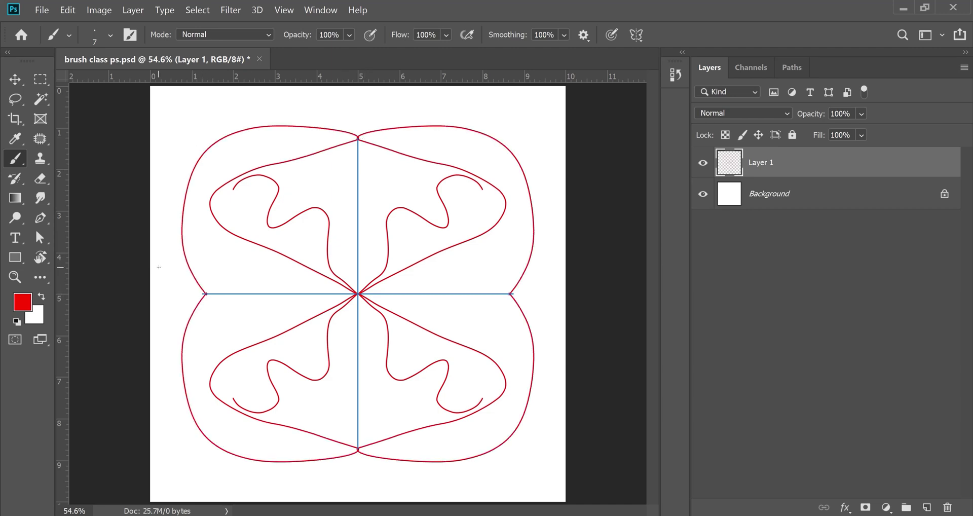
pyautogui.click(14, 79)
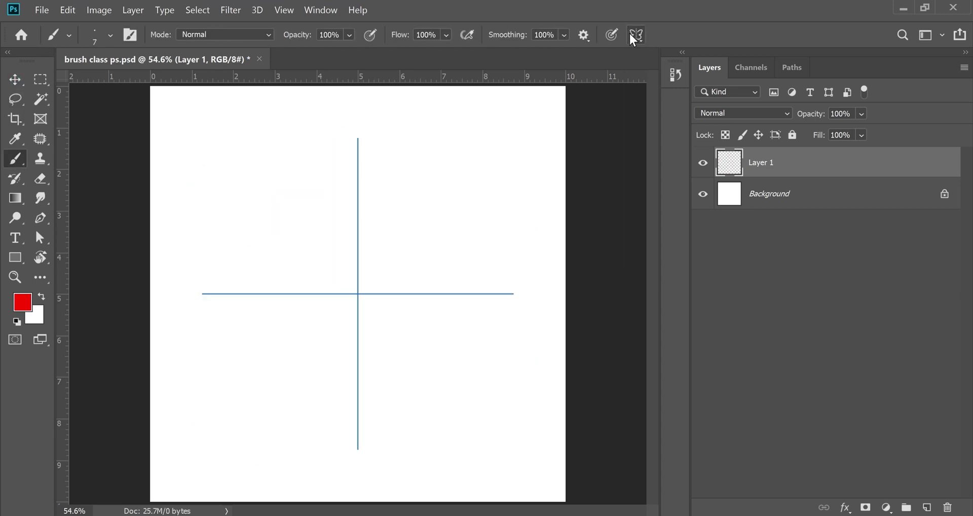
# Apply Mandala paint symmetry with a segment count of 8 at the canvas centre
pyautogui.click(636, 34)
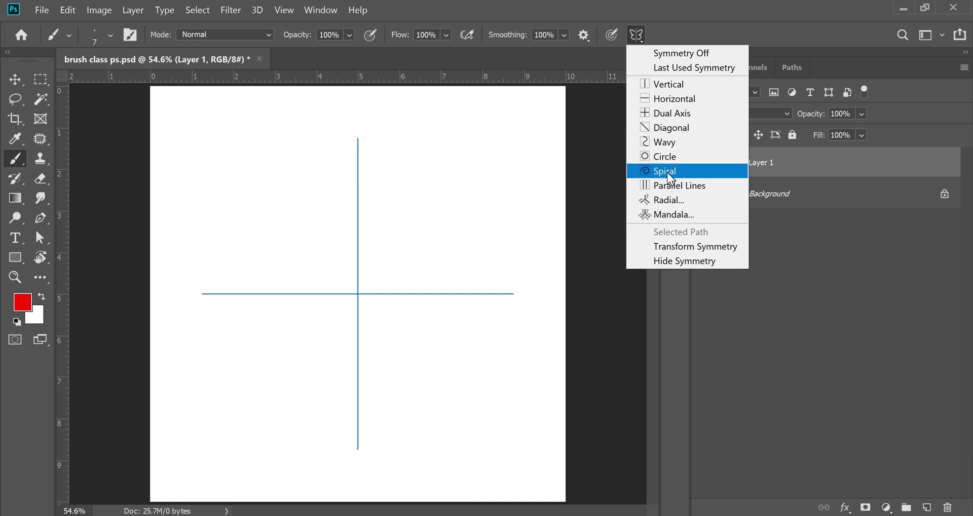
pyautogui.click(667, 216)
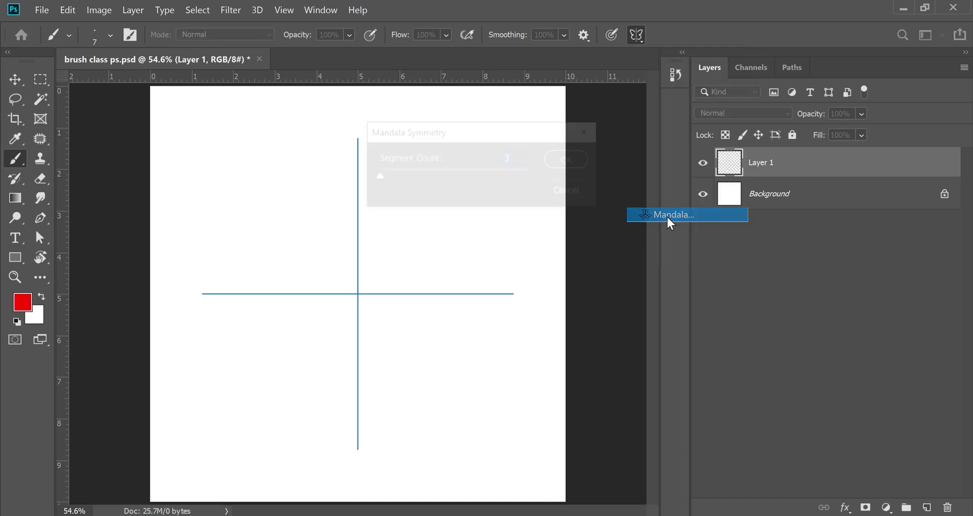
pyautogui.moveTo(379, 175); pyautogui.dragTo(417, 175)
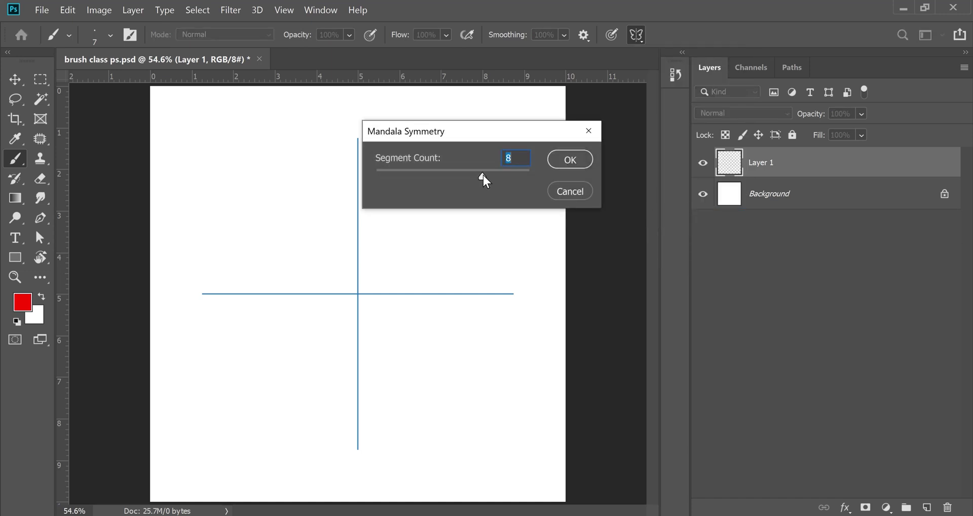
pyautogui.click(570, 159)
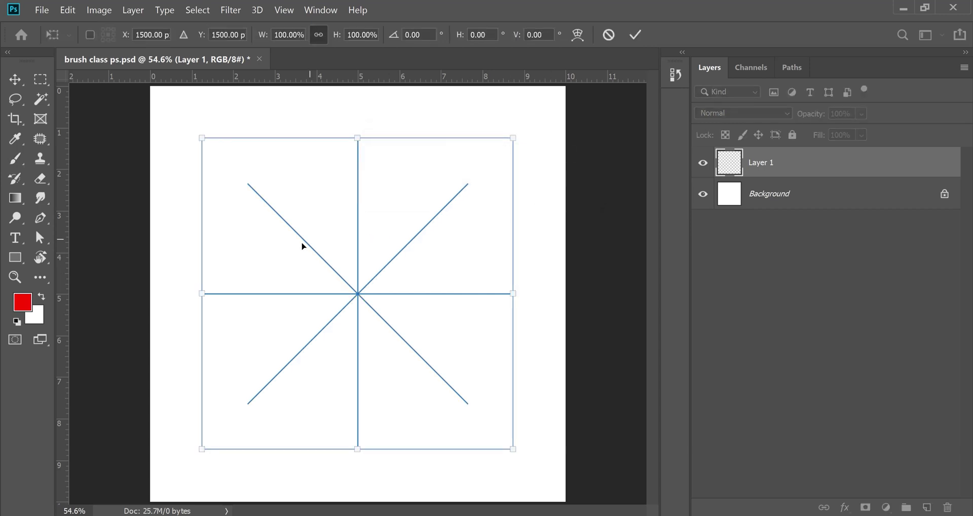
pyautogui.click(15, 159)
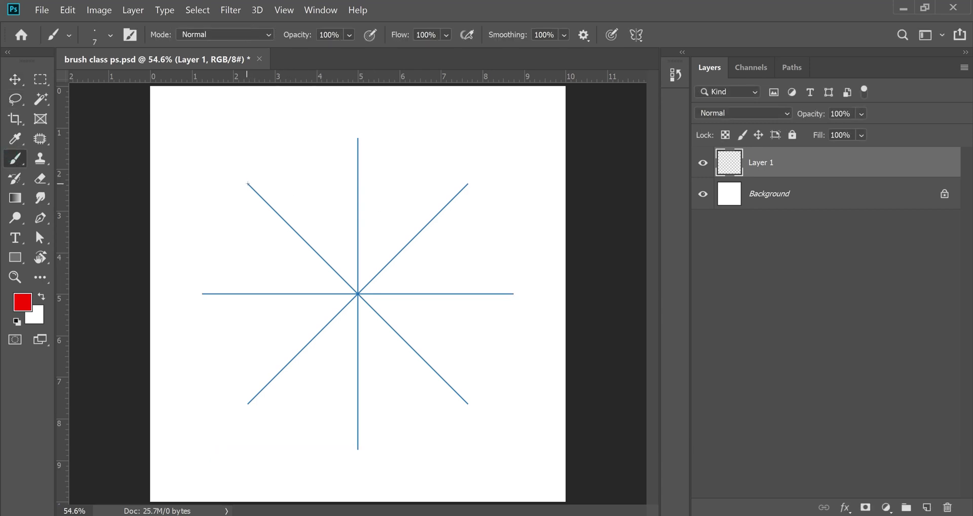
# Paint flowing red strokes around the eight symmetry axes to build a layered mandala pattern on Layer 1
pyautogui.moveTo(247, 184)
pyautogui.mouseDown()
pyautogui.moveTo(282, 195)
pyautogui.moveTo(302, 189)
pyautogui.moveTo(306, 171)
pyautogui.moveTo(366, 305)
pyautogui.moveTo(358, 295)
pyautogui.moveTo(448, 307)
pyautogui.mouseUp()
pyautogui.moveTo(299, 193); pyautogui.dragTo(333, 186)
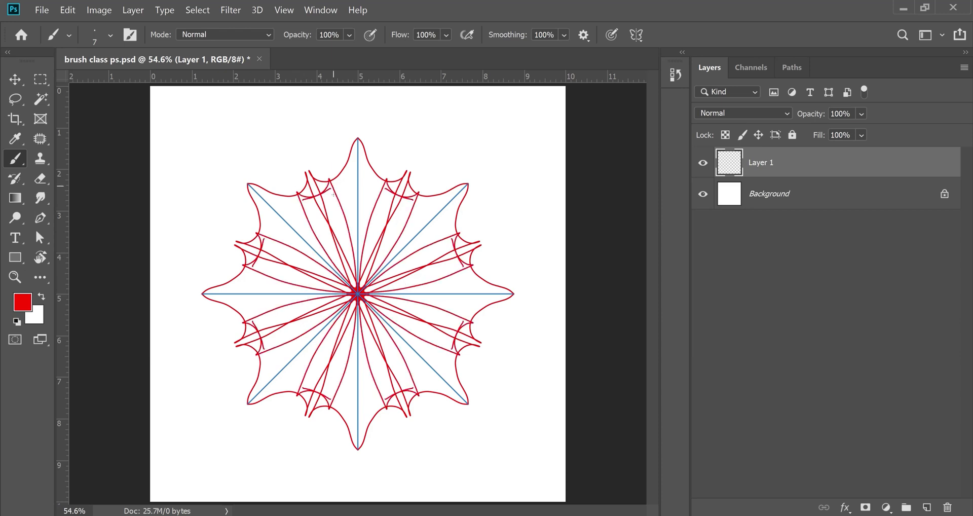
pyautogui.moveTo(317, 216)
pyautogui.mouseDown()
pyautogui.moveTo(274, 211)
pyautogui.moveTo(295, 228)
pyautogui.moveTo(334, 228)
pyautogui.moveTo(356, 209)
pyautogui.moveTo(341, 283)
pyautogui.moveTo(348, 218)
pyautogui.moveTo(355, 248)
pyautogui.moveTo(357, 238)
pyautogui.moveTo(350, 277)
pyautogui.moveTo(325, 261)
pyautogui.mouseUp()
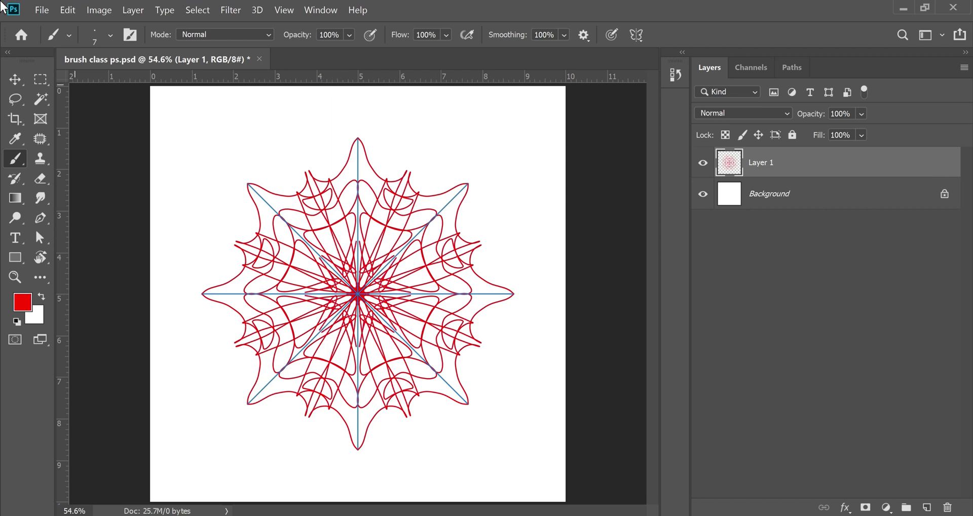
# Move the painted mandala around the canvas, ending slightly off-centre
pyautogui.click(14, 81)
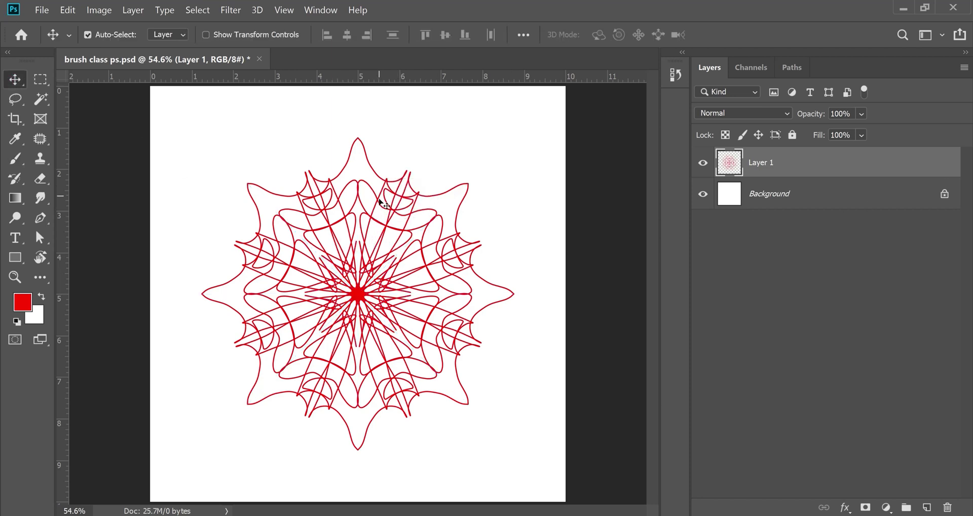
pyautogui.moveTo(374, 209); pyautogui.dragTo(381, 247)
pyautogui.press('ctrl')
pyautogui.moveTo(392, 306); pyautogui.dragTo(365, 306)
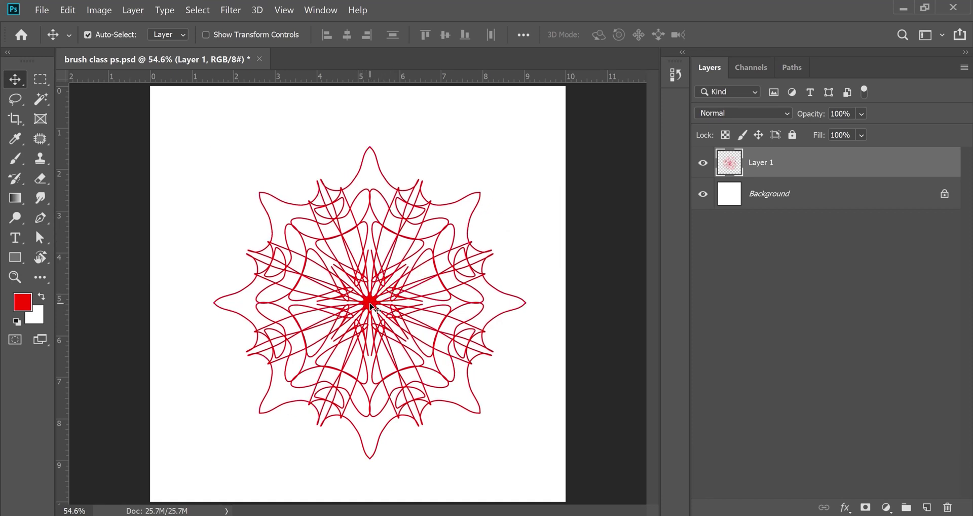
# Undo the mandala's move, its strokes and the creation of Layer 1, and turn the brush's paint symmetry off
pyautogui.hotkey('ctrl', 'z')
pyautogui.hotkey('ctrl', 'z')
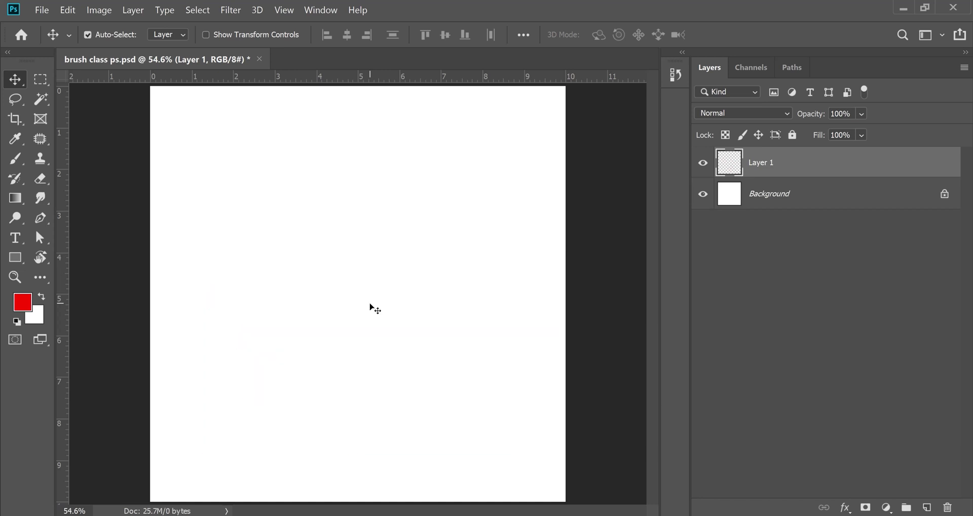
pyautogui.hotkey('ctrl', 'z')
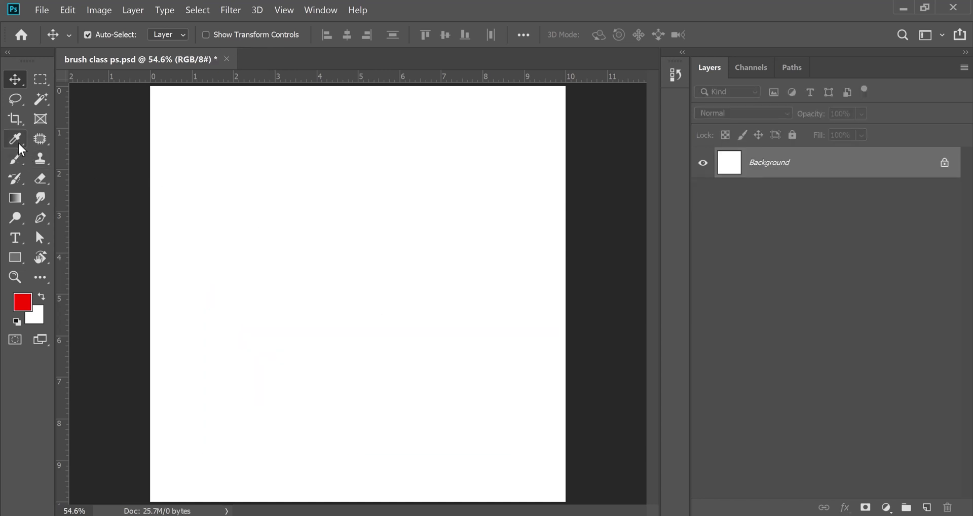
pyautogui.click(16, 160)
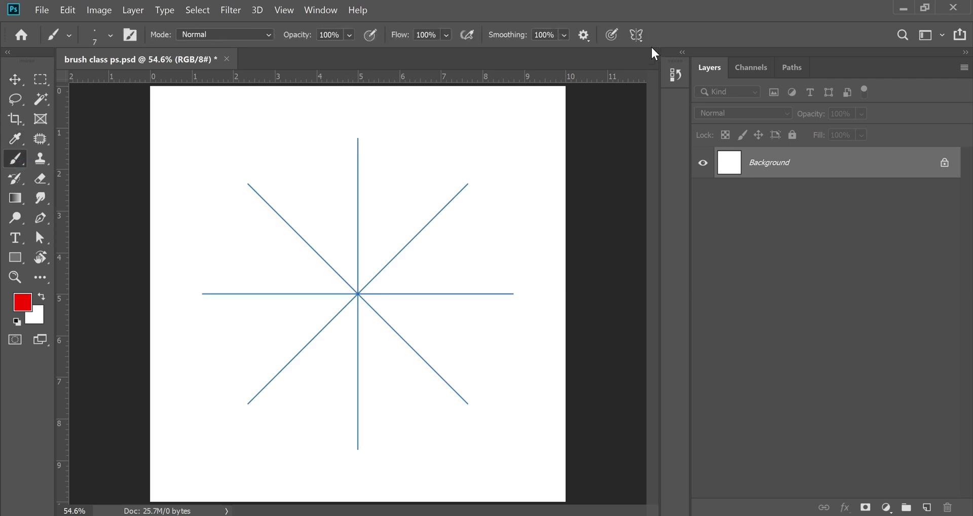
pyautogui.click(636, 35)
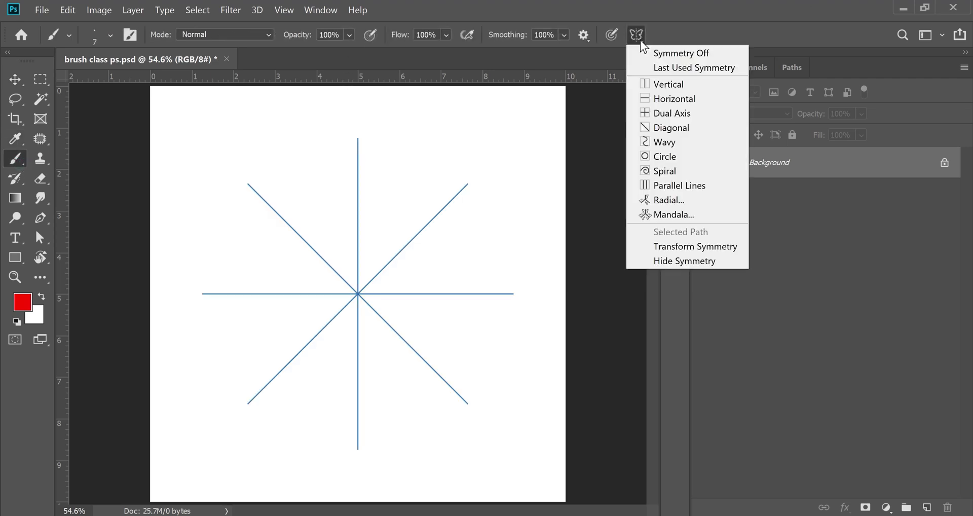
pyautogui.click(680, 54)
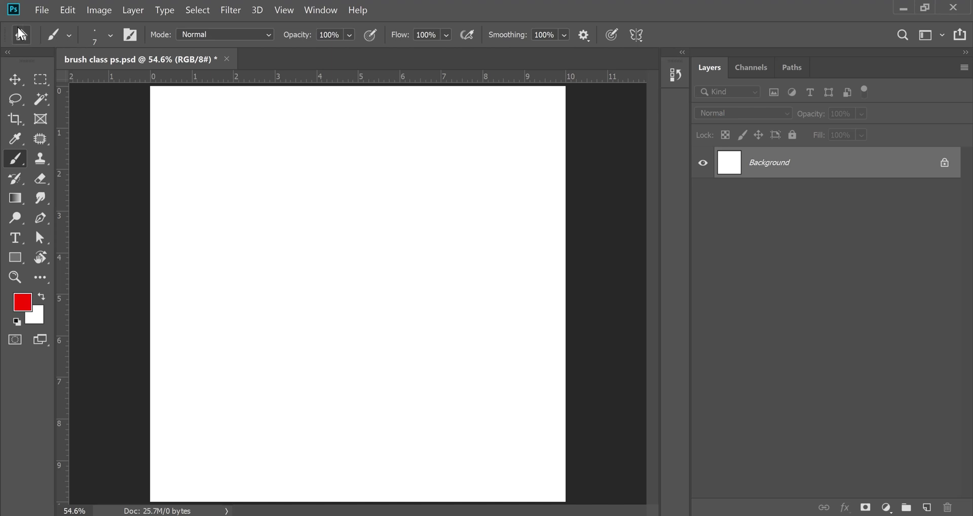
# Show the Brush Settings, hide them, and show them again
pyautogui.click(129, 34)
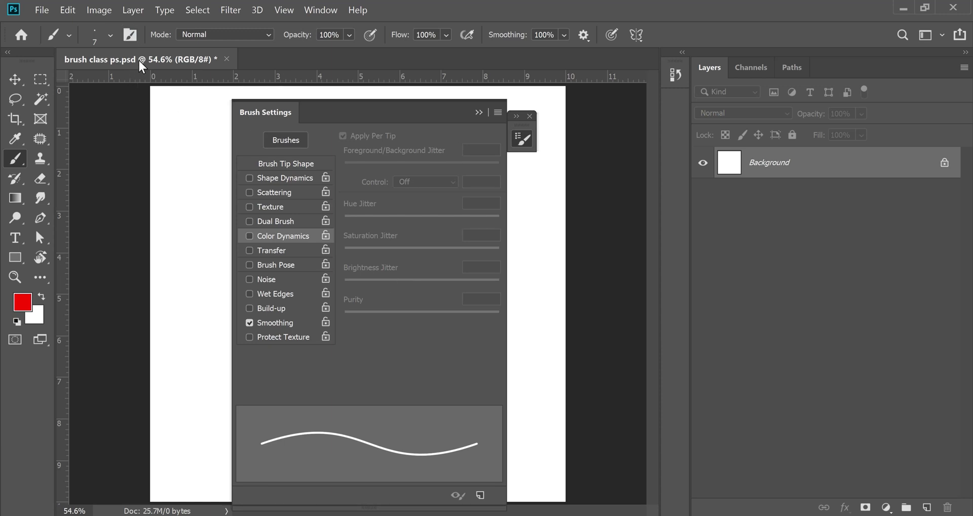
pyautogui.click(130, 33)
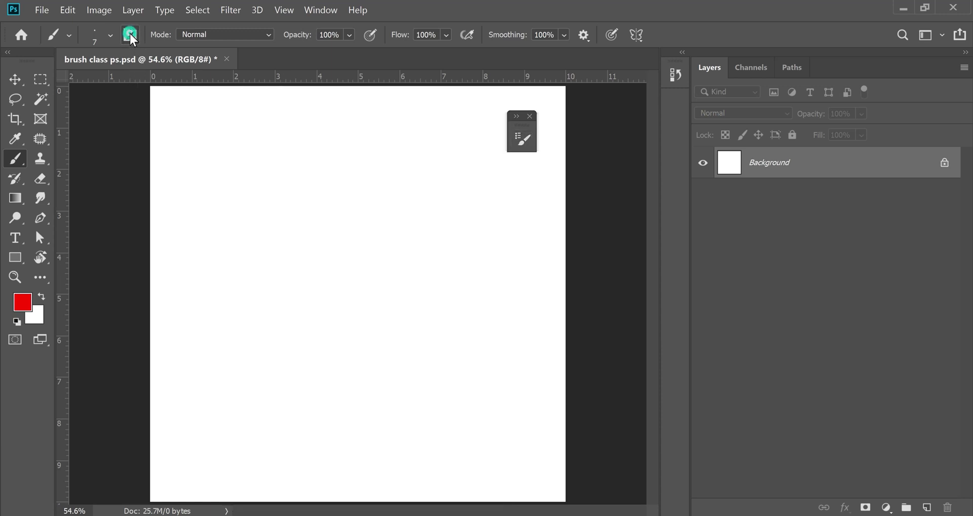
pyautogui.click(318, 9)
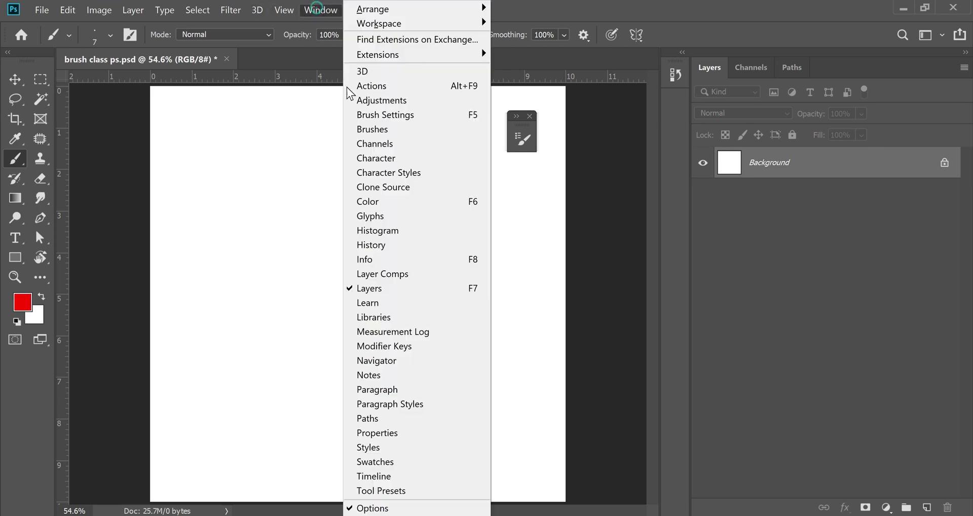
pyautogui.click(375, 117)
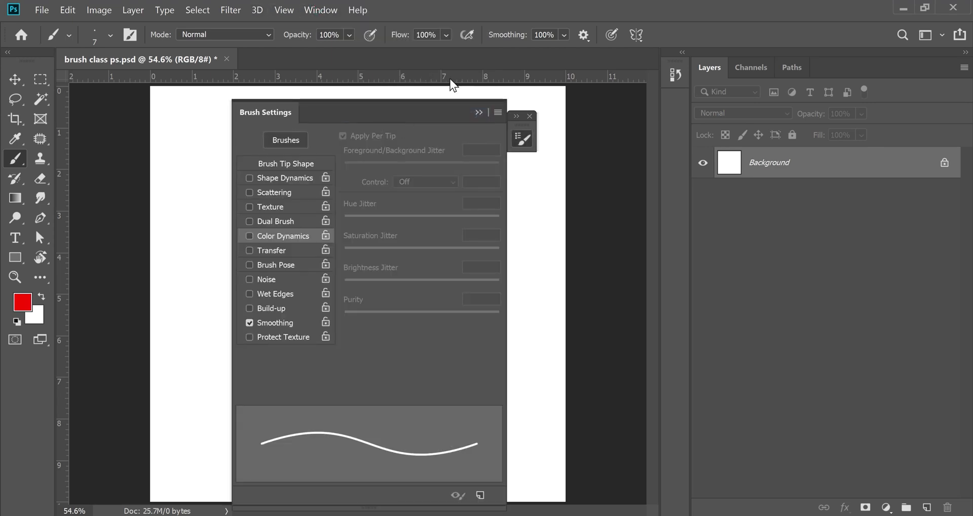
# Toggle the Brush Settings off and on repeatedly, leaving them shown
pyautogui.press('F5')
pyautogui.press('F5')
pyautogui.press('F5')
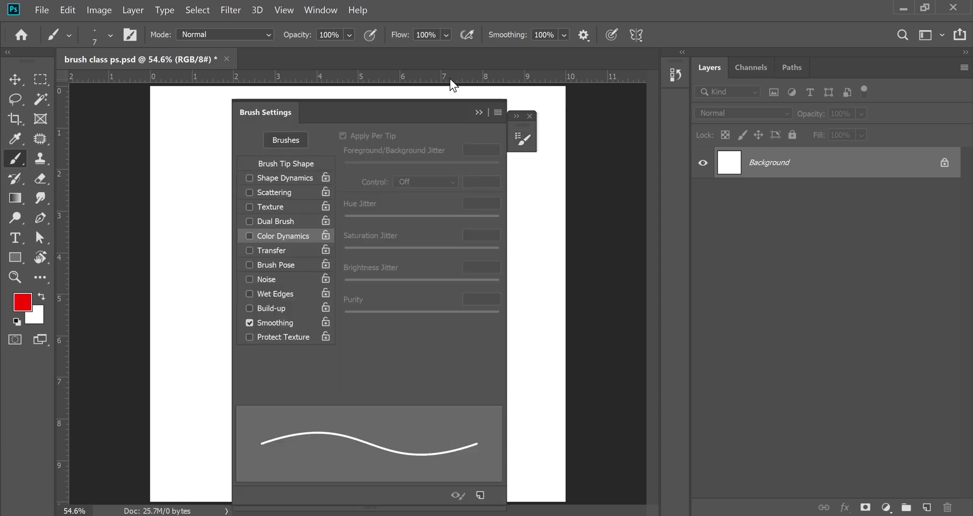
pyautogui.press('F5')
pyautogui.press('F5')
pyautogui.press('F5')
pyautogui.press('F5')
pyautogui.press('F5')
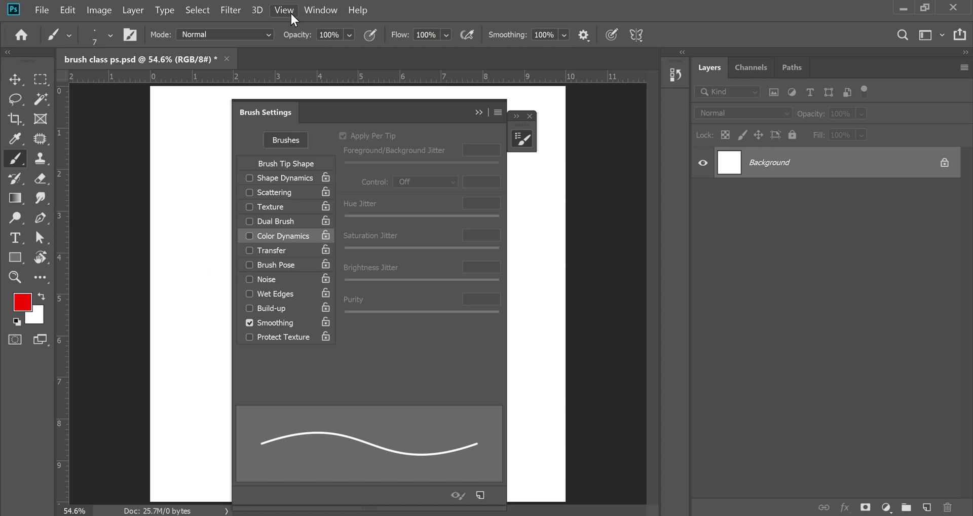
# Move the Brush Settings toward the canvas's right edge and set the brush size to 18 px
pyautogui.moveTo(345, 112)
pyautogui.mouseDown()
pyautogui.moveTo(591, 119)
pyautogui.moveTo(690, 106)
pyautogui.moveTo(682, 115)
pyautogui.moveTo(601, 114)
pyautogui.mouseUp()
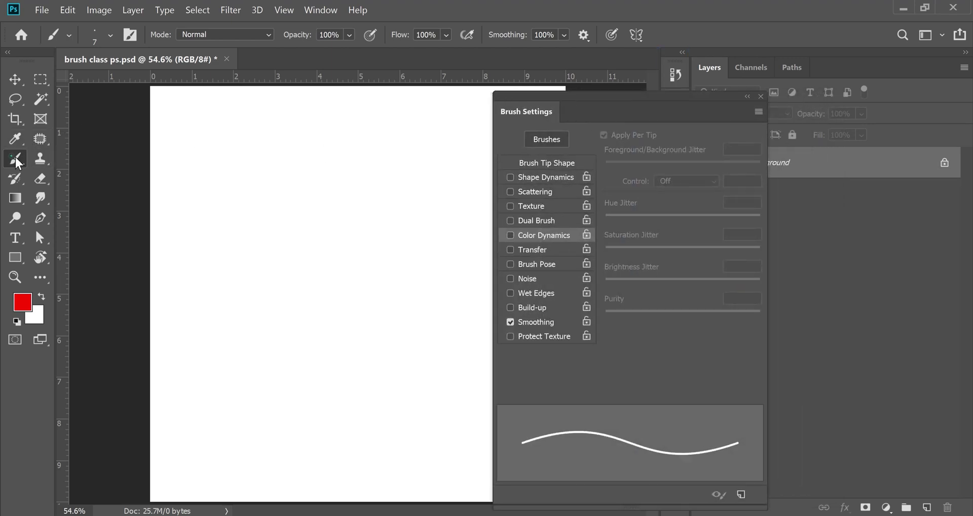
pyautogui.click(111, 36)
pyautogui.moveTo(90, 81); pyautogui.dragTo(93, 82)
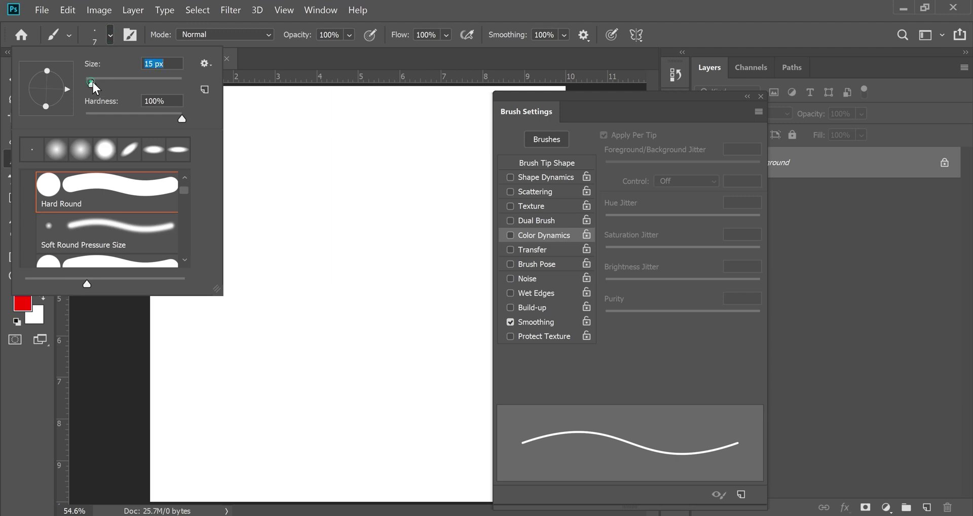
pyautogui.click(299, 60)
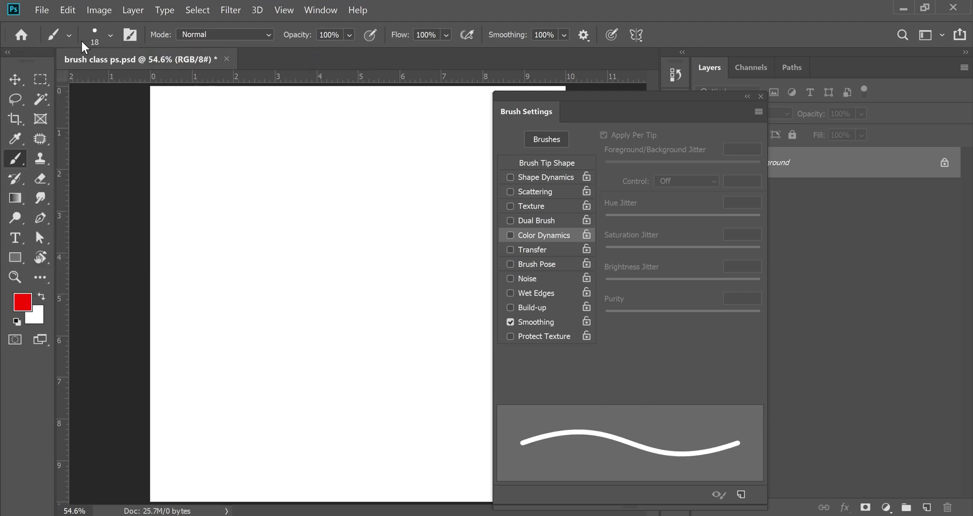
# Display the Brush Tip Shape options and browse the available brush tips
pyautogui.click(548, 163)
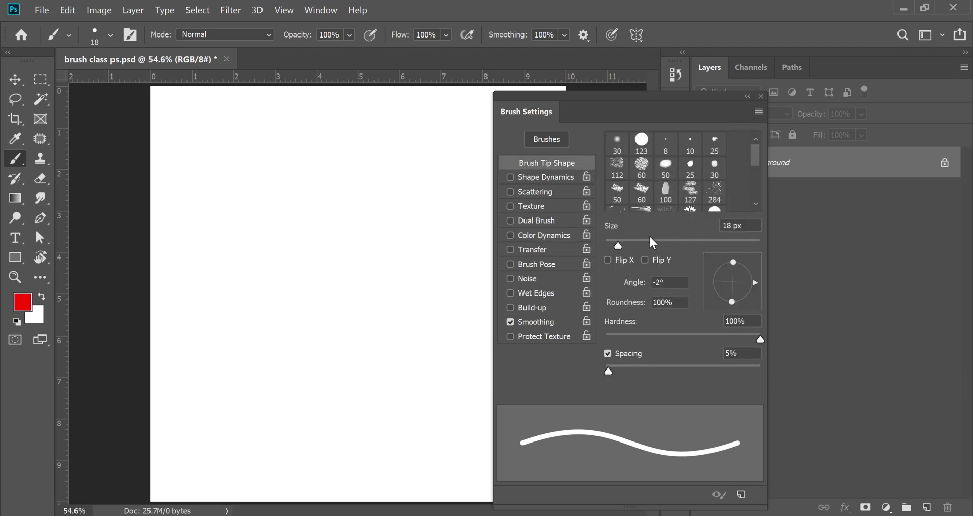
pyautogui.scroll(-2, 654, 147)
pyautogui.scroll(-3, 654, 148)
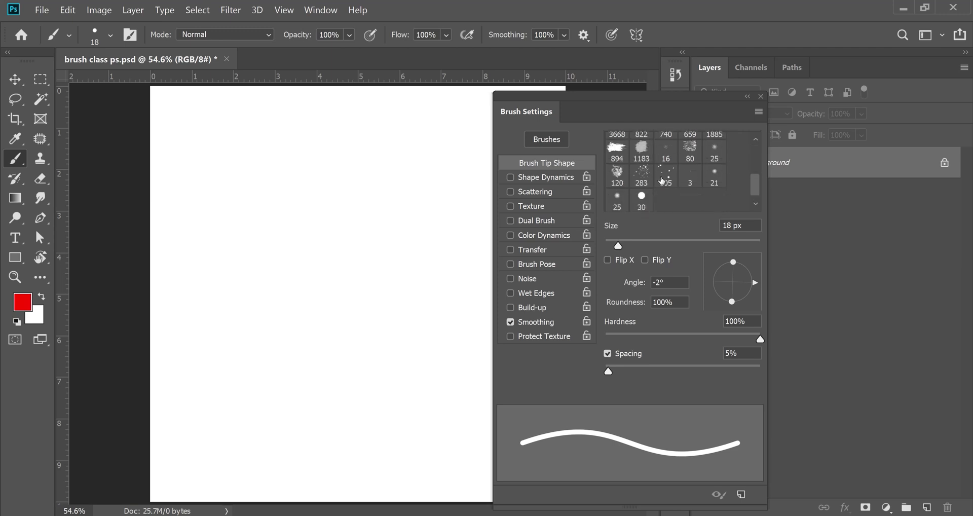
pyautogui.scroll(5, 661, 180)
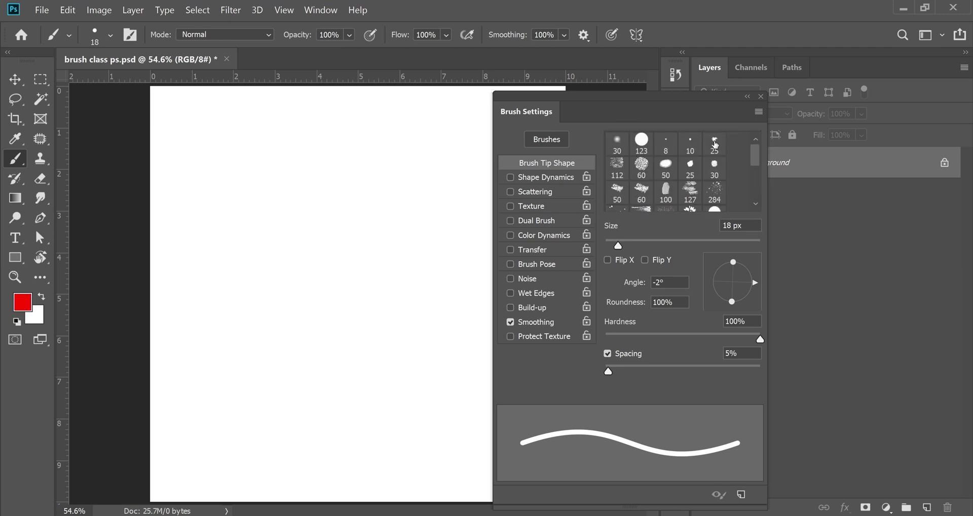
pyautogui.scroll(-5, 629, 172)
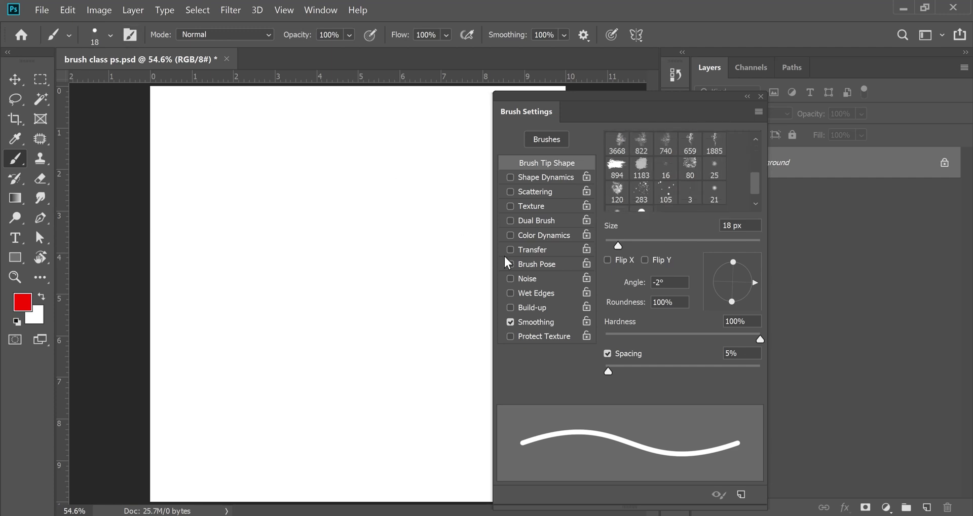
# Try a brush tip size of 176 px, reduce it to 22 px, and set the hardness to 0%
pyautogui.moveTo(619, 246); pyautogui.dragTo(712, 242)
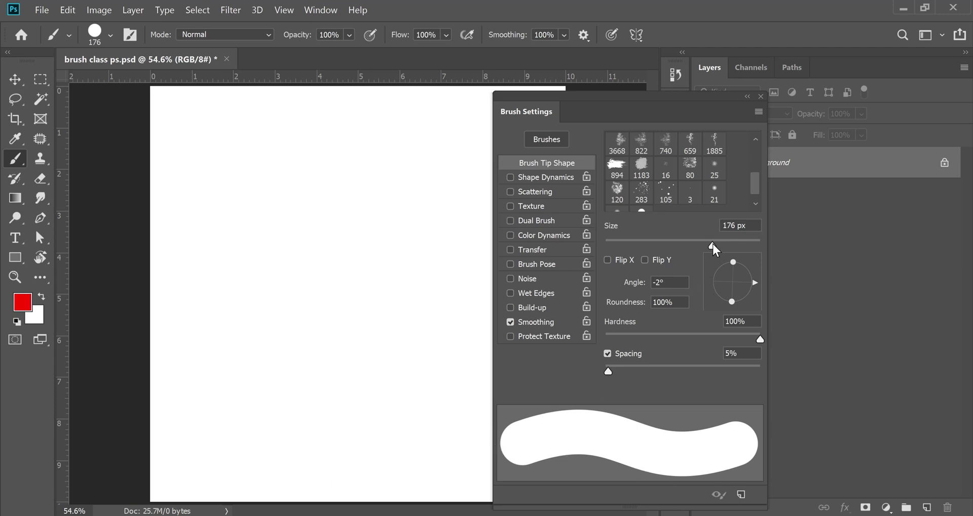
pyautogui.moveTo(713, 241)
pyautogui.mouseDown()
pyautogui.moveTo(609, 242)
pyautogui.moveTo(621, 243)
pyautogui.mouseUp()
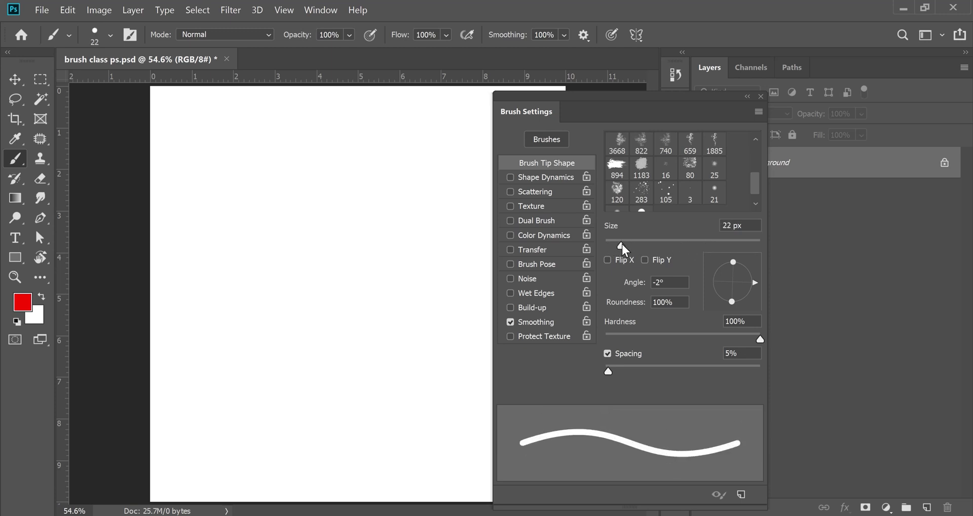
pyautogui.moveTo(757, 338); pyautogui.dragTo(606, 345)
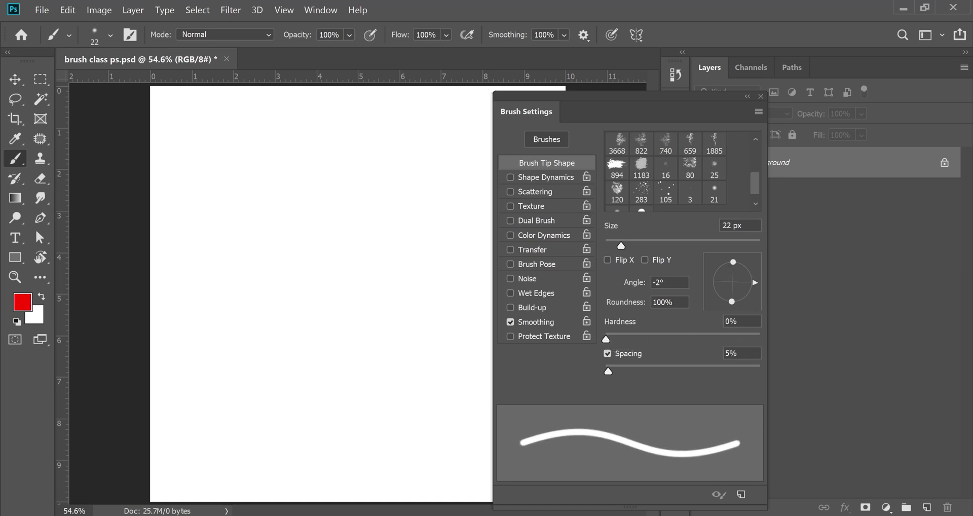
# Set the brush tip to 118 px, a 90° angle and 80% roundness, and paint a wavy red stroke on the canvas
pyautogui.moveTo(665, 282); pyautogui.dragTo(651, 284)
pyautogui.write('90')
pyautogui.write('80')
pyautogui.moveTo(621, 247)
pyautogui.mouseDown()
pyautogui.moveTo(706, 247)
pyautogui.moveTo(689, 246)
pyautogui.mouseUp()
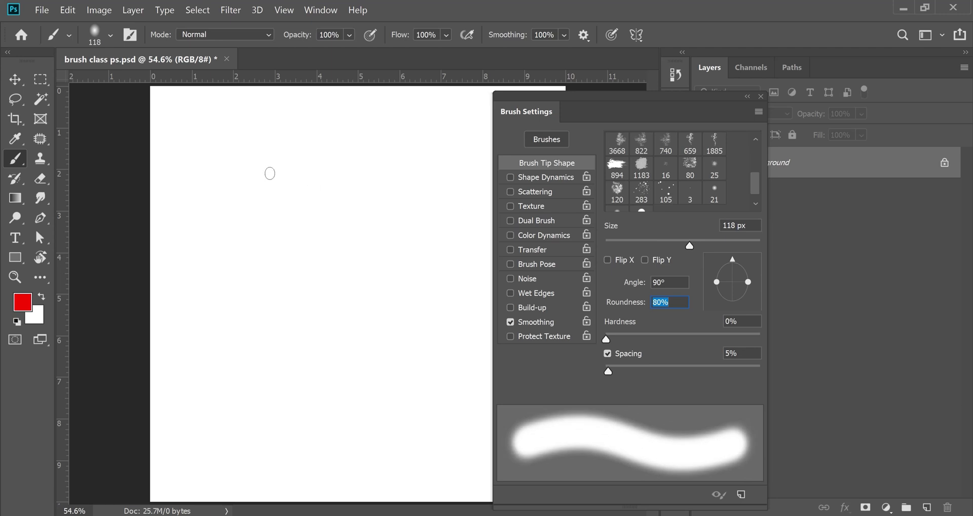
pyautogui.moveTo(253, 178)
pyautogui.mouseDown()
pyautogui.moveTo(344, 178)
pyautogui.moveTo(348, 265)
pyautogui.moveTo(265, 274)
pyautogui.moveTo(251, 296)
pyautogui.moveTo(267, 324)
pyautogui.moveTo(289, 334)
pyautogui.moveTo(350, 331)
pyautogui.mouseUp()
pyautogui.hotkey('ctrl', 'z')
pyautogui.moveTo(248, 162)
pyautogui.mouseDown()
pyautogui.moveTo(345, 210)
pyautogui.moveTo(313, 357)
pyautogui.mouseUp()
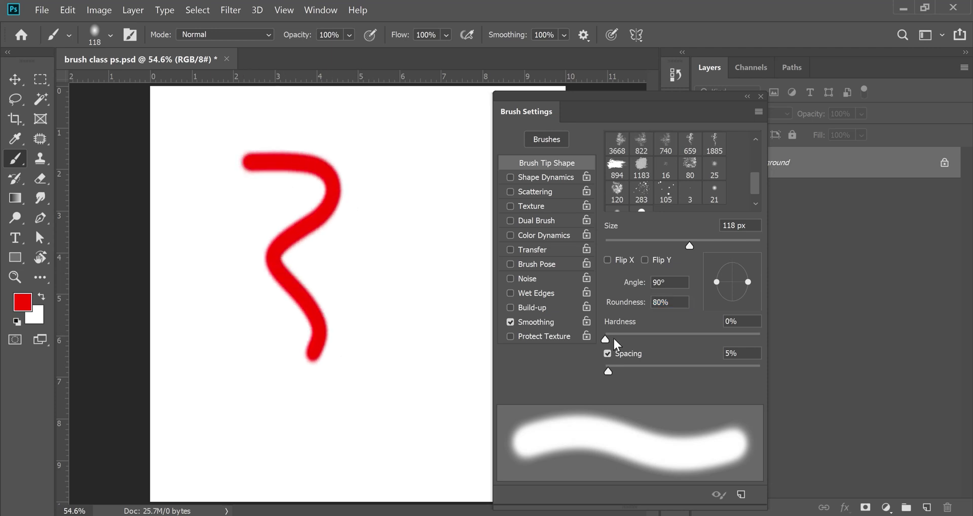
# Reduce the tip roundness to 50% and paint a second wavy stroke beside the first
pyautogui.click(662, 302)
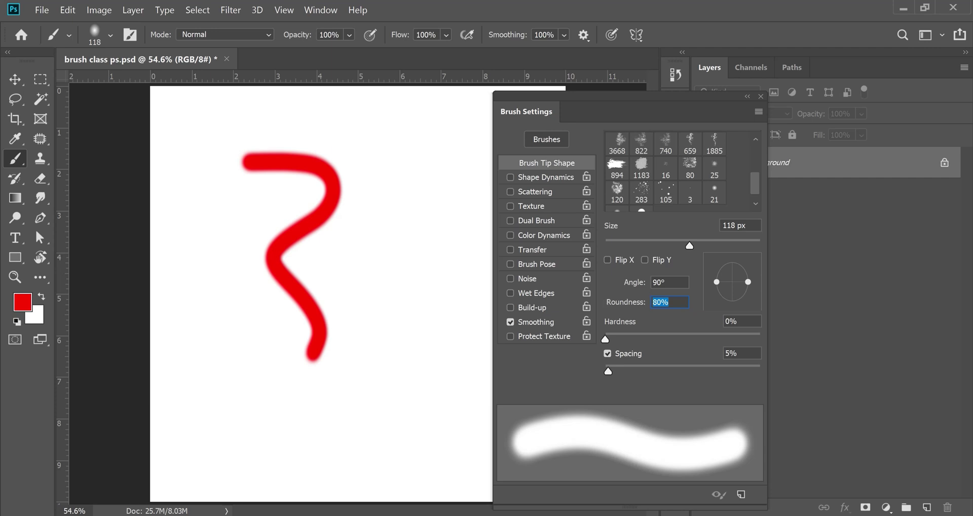
pyautogui.write('50')
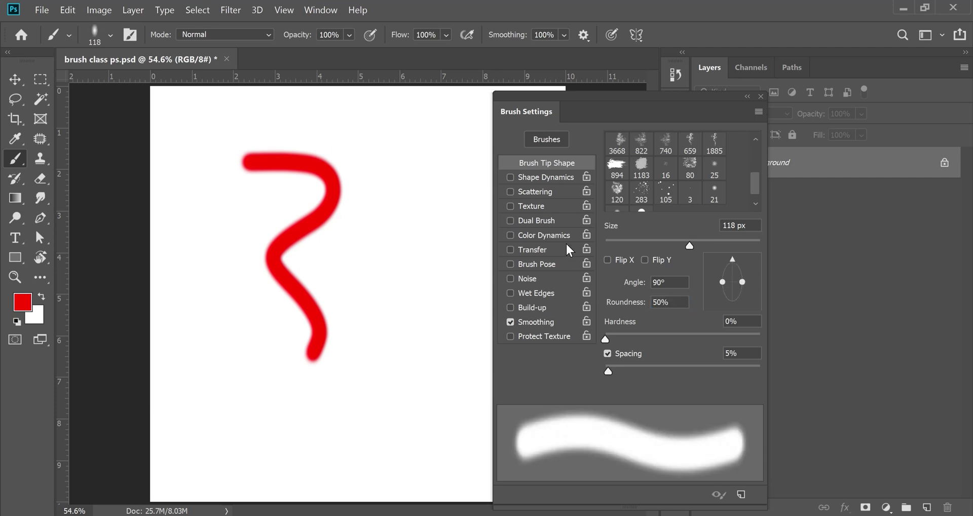
pyautogui.moveTo(384, 164)
pyautogui.mouseDown()
pyautogui.moveTo(445, 185)
pyautogui.moveTo(418, 216)
pyautogui.moveTo(395, 273)
pyautogui.moveTo(397, 352)
pyautogui.mouseUp()
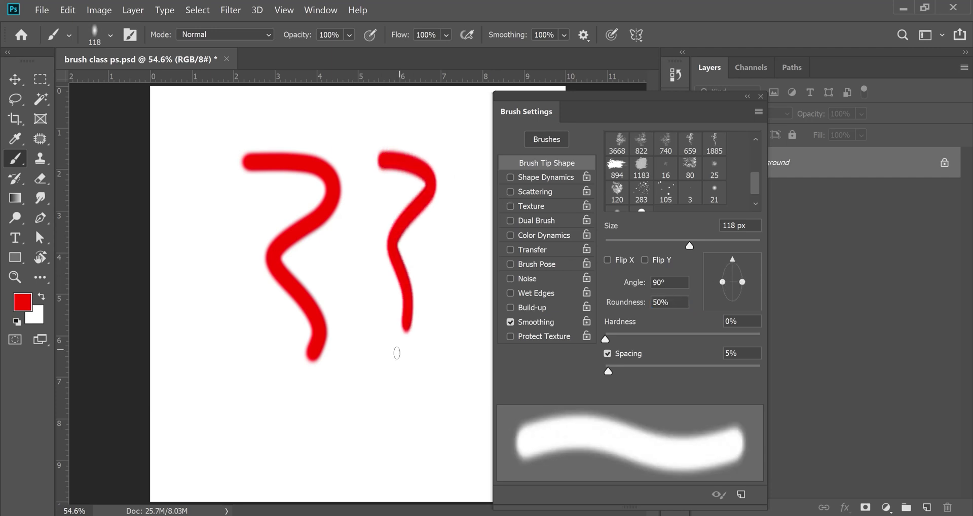
# Flatten the tip to 10% roundness and paint several test strokes around the existing ones
pyautogui.click(606, 302)
pyautogui.write('10')
pyautogui.moveTo(448, 140)
pyautogui.mouseDown()
pyautogui.moveTo(471, 277)
pyautogui.moveTo(449, 382)
pyautogui.mouseUp()
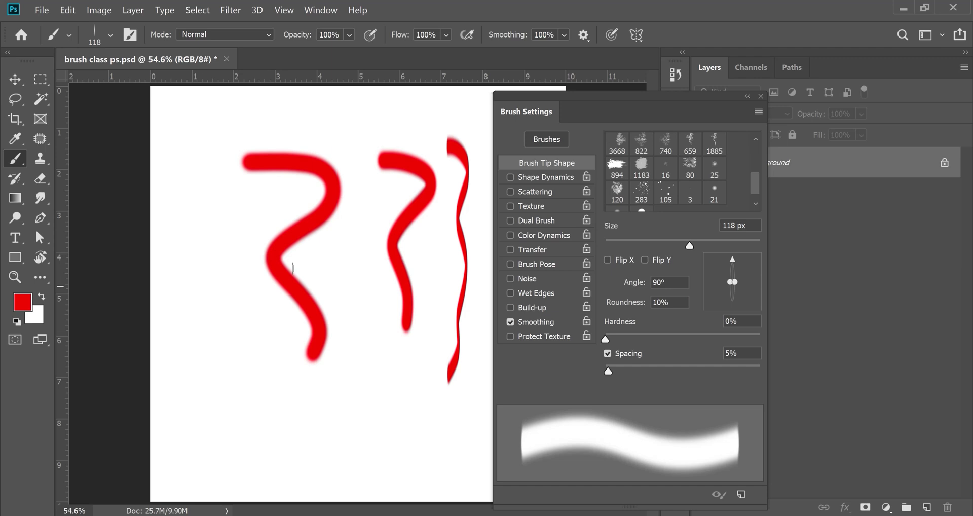
pyautogui.moveTo(185, 286)
pyautogui.mouseDown()
pyautogui.moveTo(224, 256)
pyautogui.moveTo(234, 265)
pyautogui.moveTo(218, 360)
pyautogui.moveTo(238, 374)
pyautogui.moveTo(227, 402)
pyautogui.moveTo(284, 364)
pyautogui.moveTo(239, 474)
pyautogui.moveTo(297, 463)
pyautogui.moveTo(311, 403)
pyautogui.moveTo(344, 387)
pyautogui.moveTo(357, 457)
pyautogui.moveTo(409, 366)
pyautogui.moveTo(352, 356)
pyautogui.moveTo(360, 101)
pyautogui.moveTo(278, 111)
pyautogui.moveTo(206, 143)
pyautogui.mouseUp()
pyautogui.moveTo(185, 173); pyautogui.dragTo(188, 248)
# Set the tip roundness to 20% and paint another wavy stroke in the canvas's upper-left area
pyautogui.click(620, 305)
pyautogui.write('20')
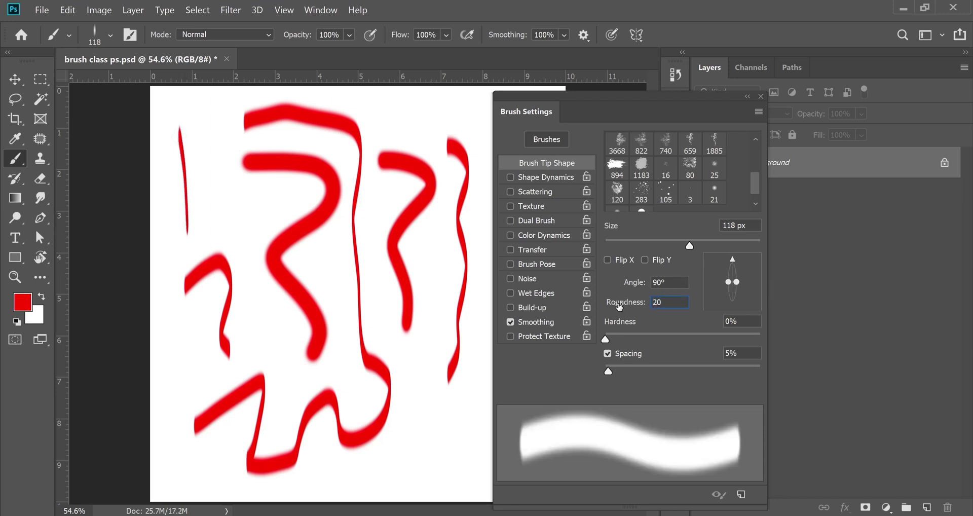
pyautogui.moveTo(206, 124)
pyautogui.mouseDown()
pyautogui.moveTo(227, 134)
pyautogui.moveTo(225, 209)
pyautogui.moveTo(237, 212)
pyautogui.moveTo(262, 332)
pyautogui.moveTo(280, 341)
pyautogui.mouseUp()
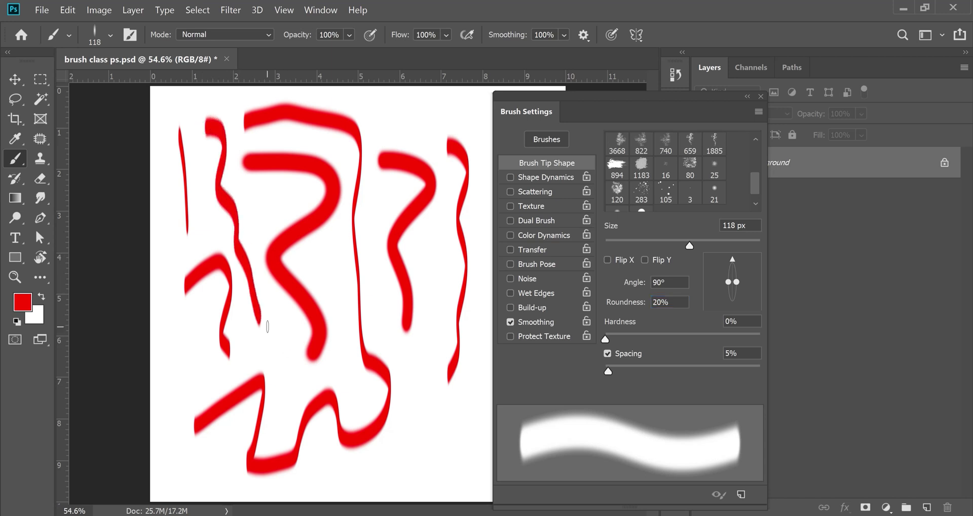
# Try Flip X on the round tip with test strokes, enable Flip Y as well, and turn both flips off
pyautogui.click(607, 260)
pyautogui.moveTo(406, 116)
pyautogui.mouseDown()
pyautogui.moveTo(472, 116)
pyautogui.moveTo(558, 166)
pyautogui.moveTo(476, 113)
pyautogui.moveTo(489, 156)
pyautogui.moveTo(487, 244)
pyautogui.mouseUp()
pyautogui.click(645, 260)
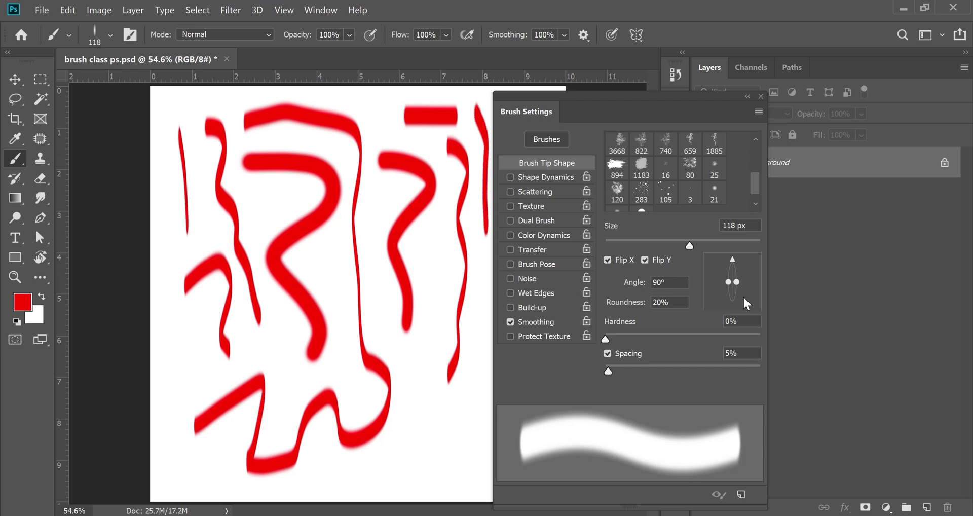
pyautogui.click(645, 260)
pyautogui.click(608, 260)
# Undo all the test strokes to clear the canvas and select the 894 px sampled paint-smear brush tip
pyautogui.click(616, 167)
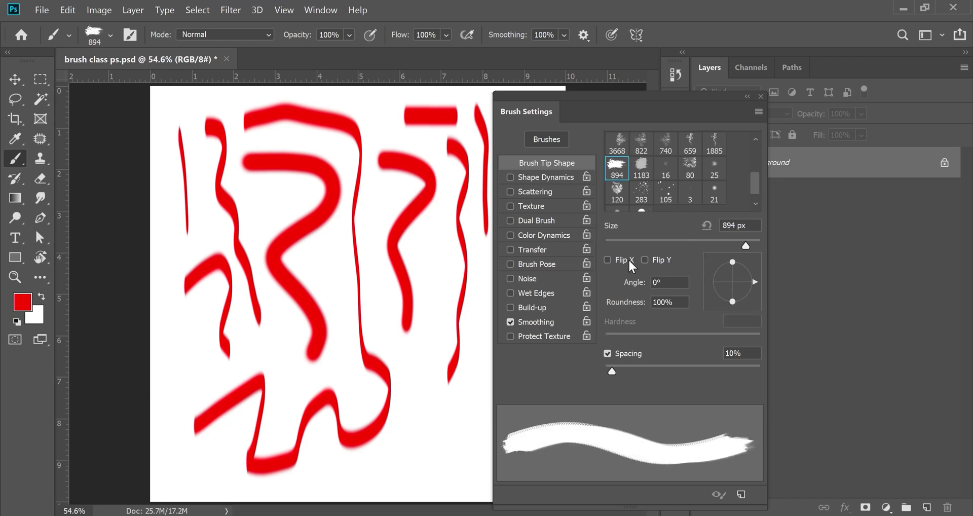
pyautogui.hotkey('ctrl', 'z')
pyautogui.hotkey('ctrl', 'z')
pyautogui.hotkey('ctrl', 'z')
pyautogui.hotkey('ctrl', 'z')
pyautogui.hotkey('ctrl', 'z')
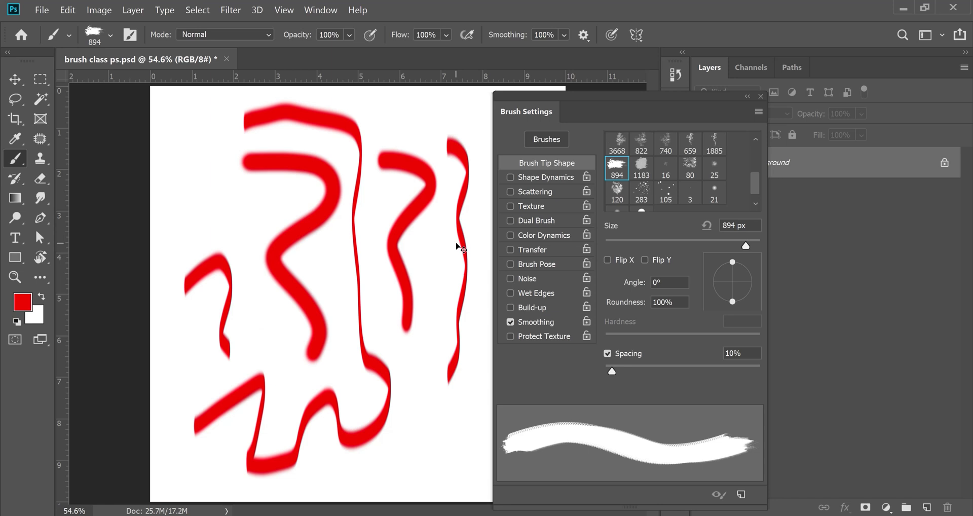
pyautogui.hotkey('ctrl', 'z')
pyautogui.hotkey('ctrl', 'z')
pyautogui.hotkey('ctrl', 'z')
pyautogui.hotkey('ctrl', 'z')
pyautogui.hotkey('ctrl', 'z')
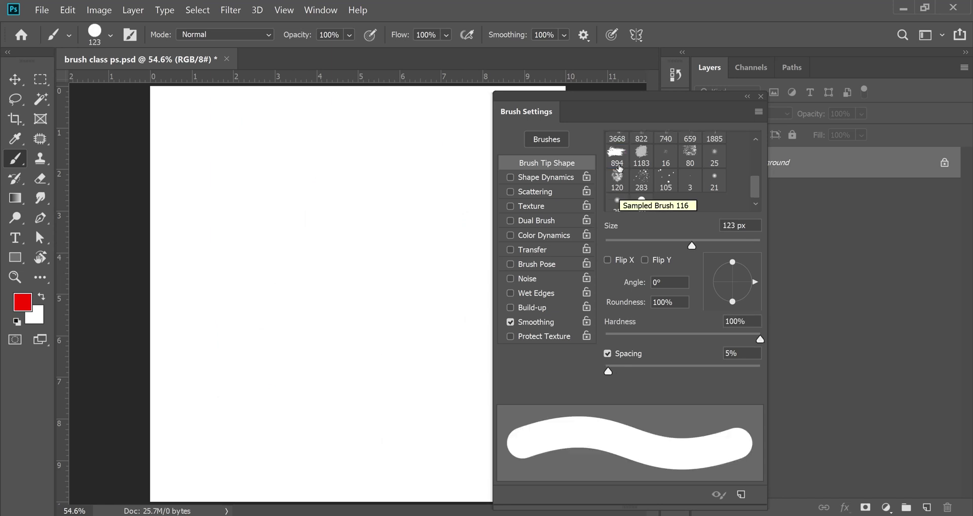
pyautogui.click(618, 159)
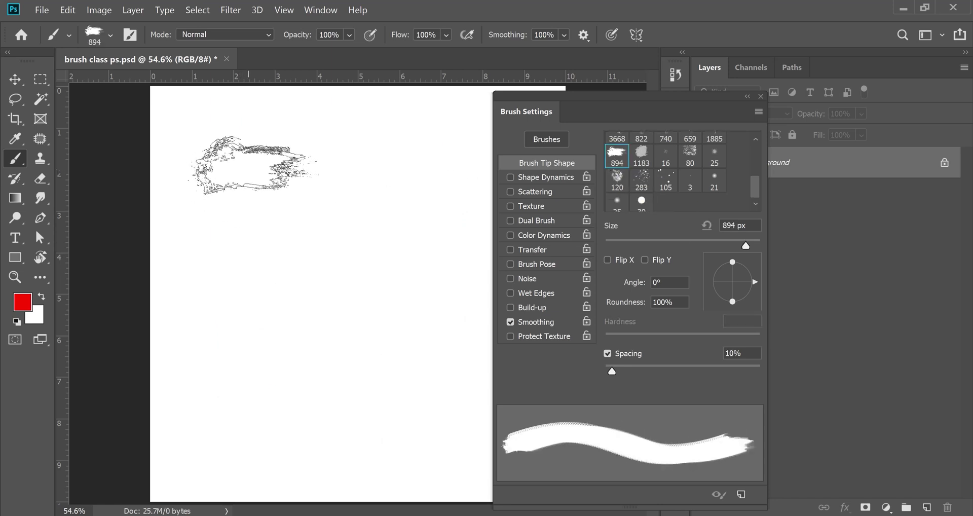
# Stamp the tip unflipped, with Flip X, with both flips and with Flip Y alone, and turn the flips off
pyautogui.click(272, 160)
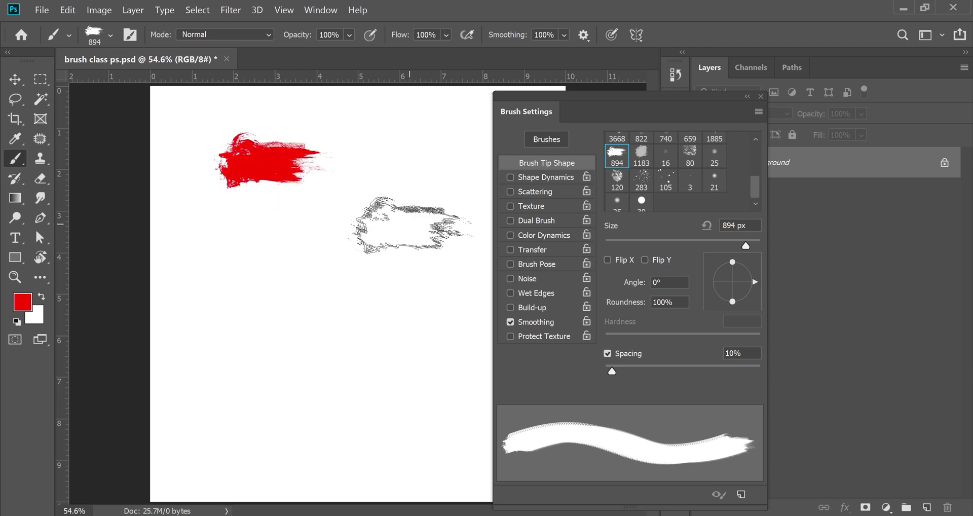
pyautogui.click(607, 260)
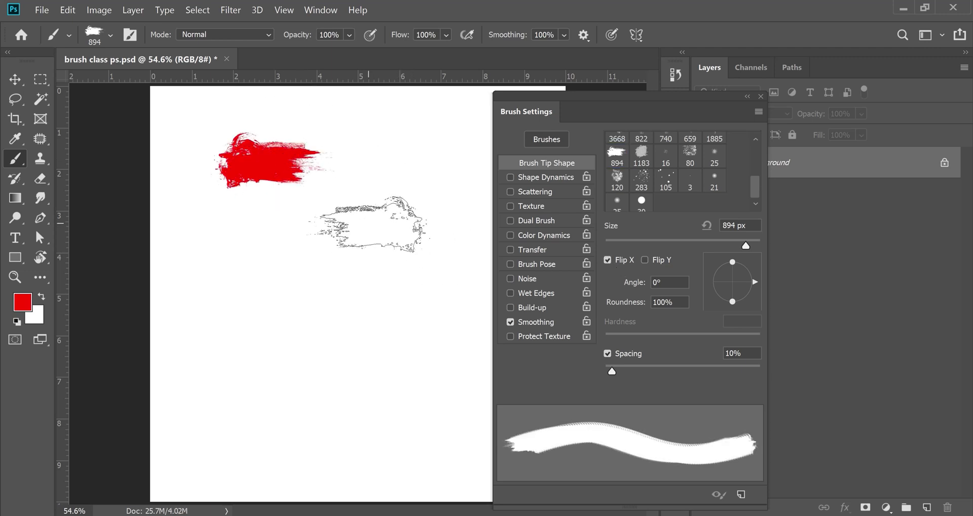
pyautogui.click(369, 223)
pyautogui.click(645, 260)
pyautogui.click(267, 288)
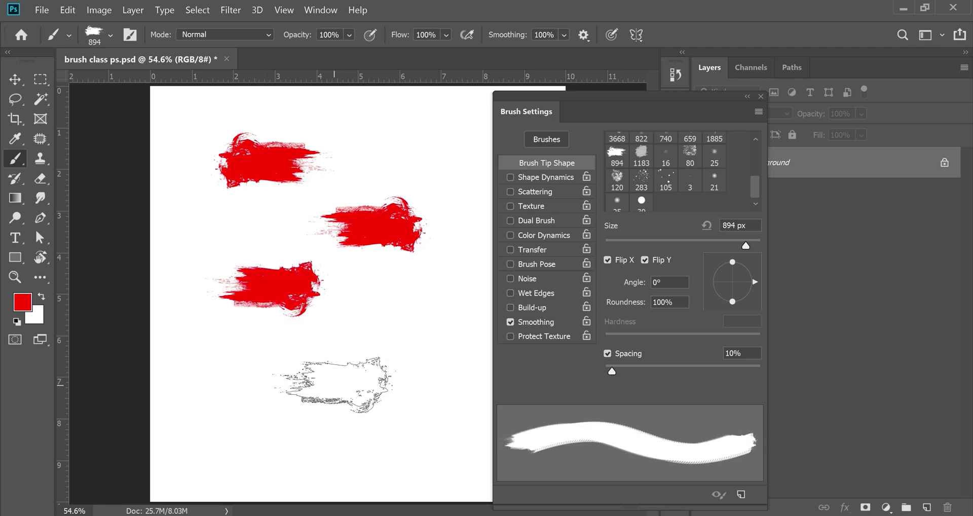
pyautogui.click(607, 260)
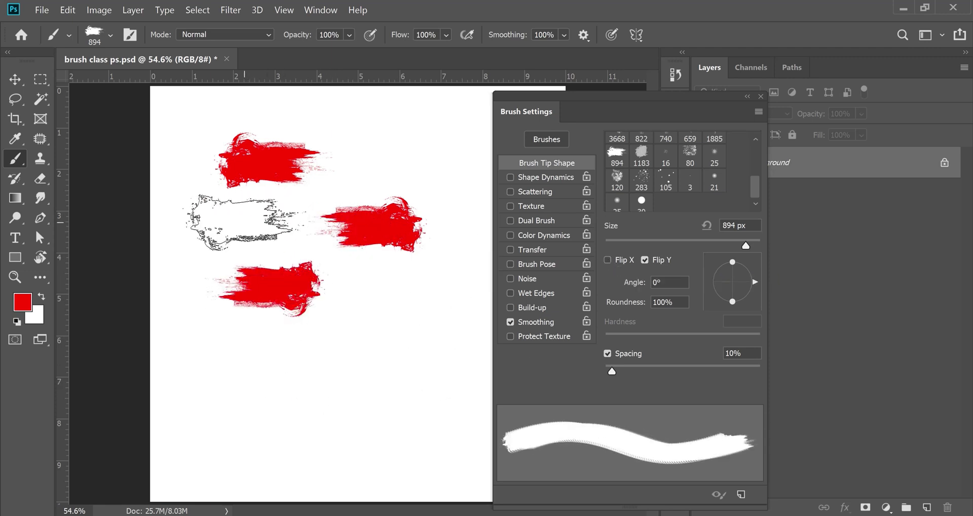
pyautogui.click(245, 222)
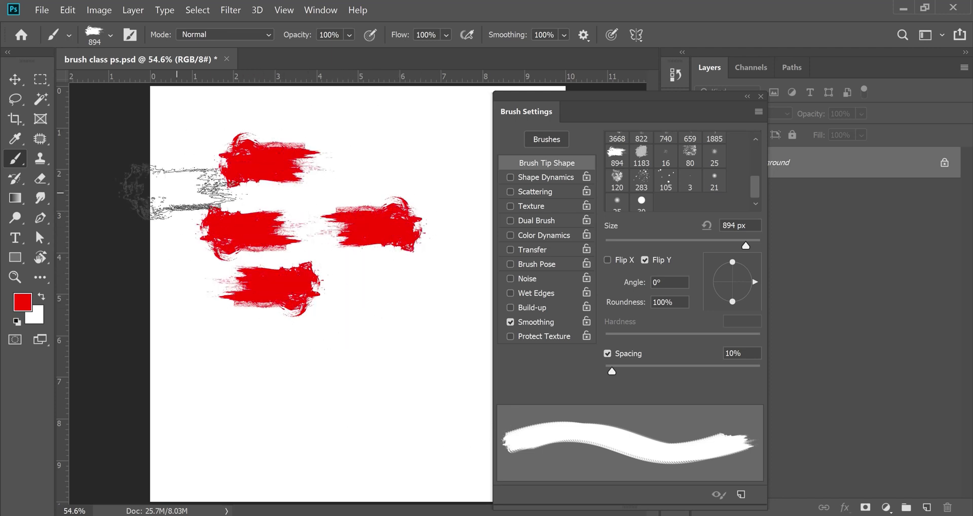
pyautogui.click(644, 261)
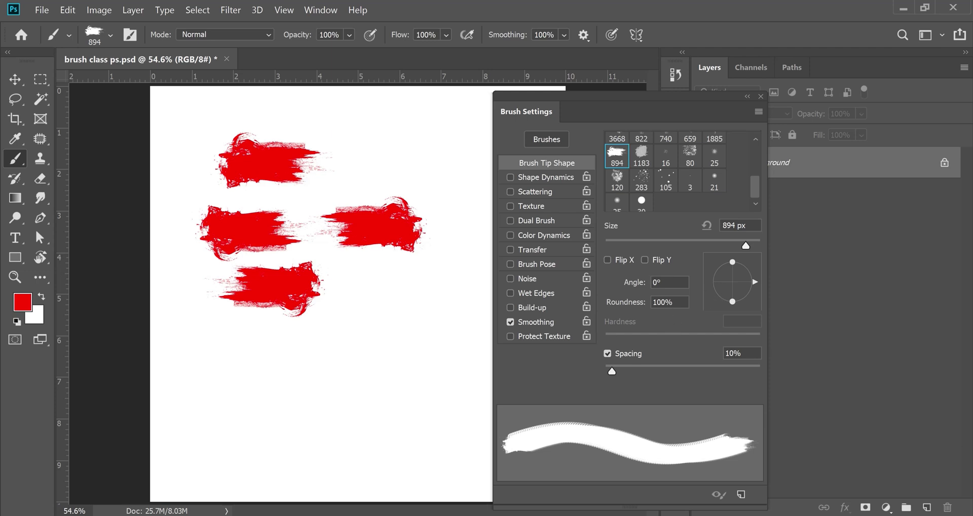
# Stamp the tip once at a 90° angle and once at 180° in the lower part of the canvas
pyautogui.write('90')
pyautogui.press('Return')
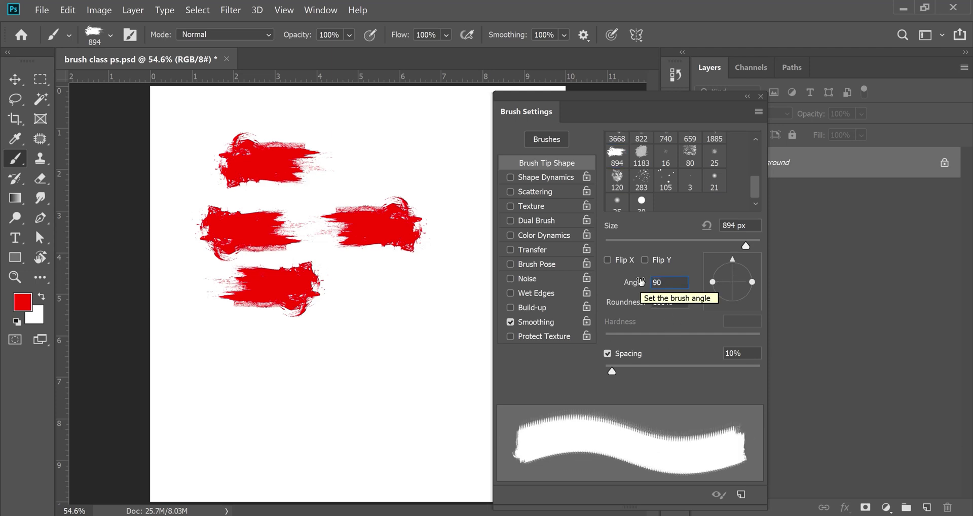
pyautogui.click(379, 350)
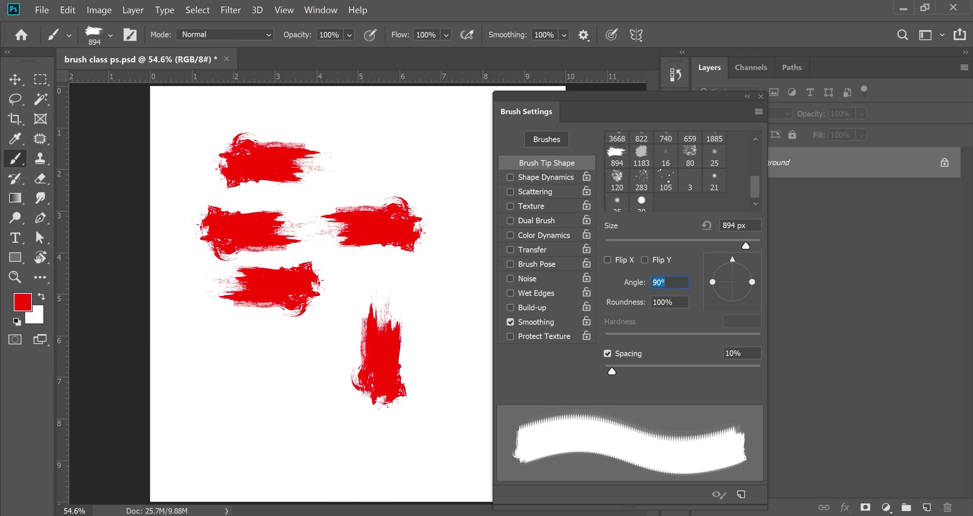
pyautogui.write('180')
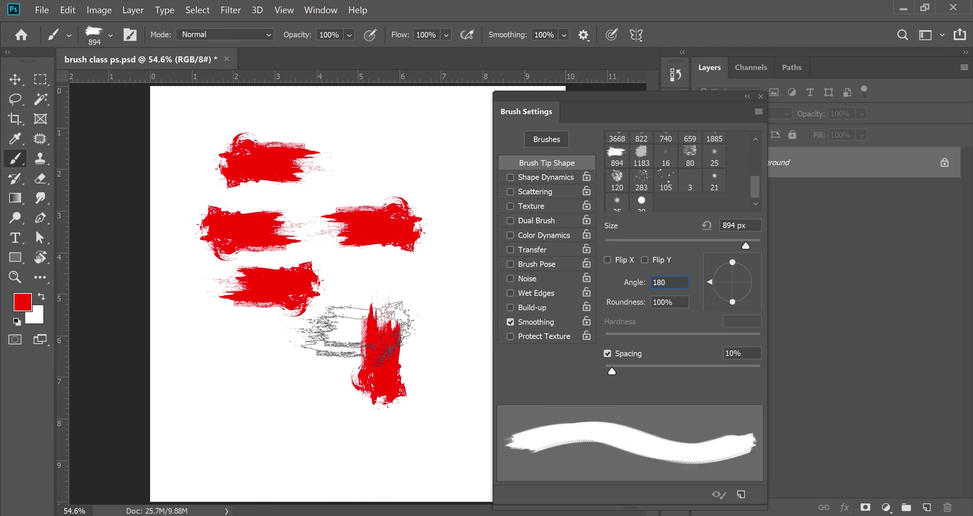
pyautogui.click(293, 380)
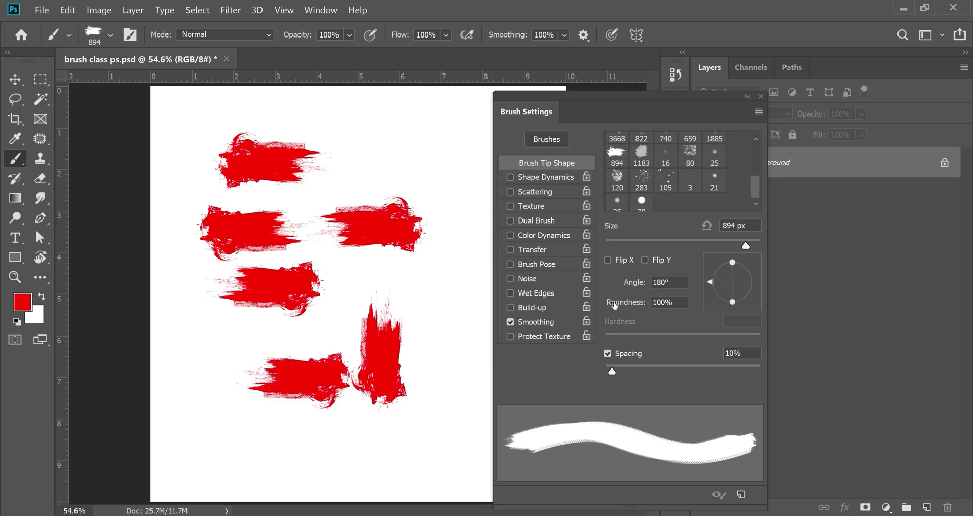
# Set the tip angle to 0° and the roundness to 50%, and stamp it in the canvas's upper right
pyautogui.click(628, 285)
pyautogui.write('0')
pyautogui.press('Tab')
pyautogui.write('50')
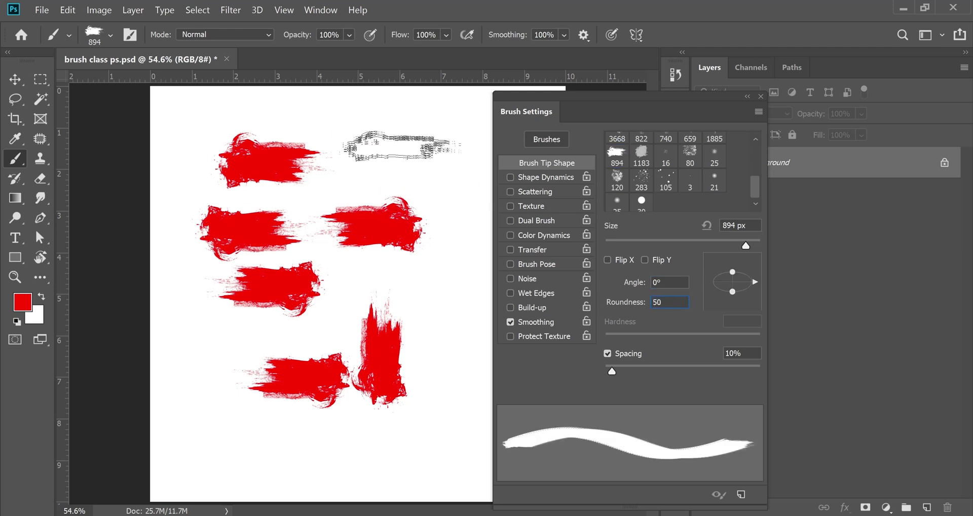
pyautogui.click(402, 138)
pyautogui.click(438, 194)
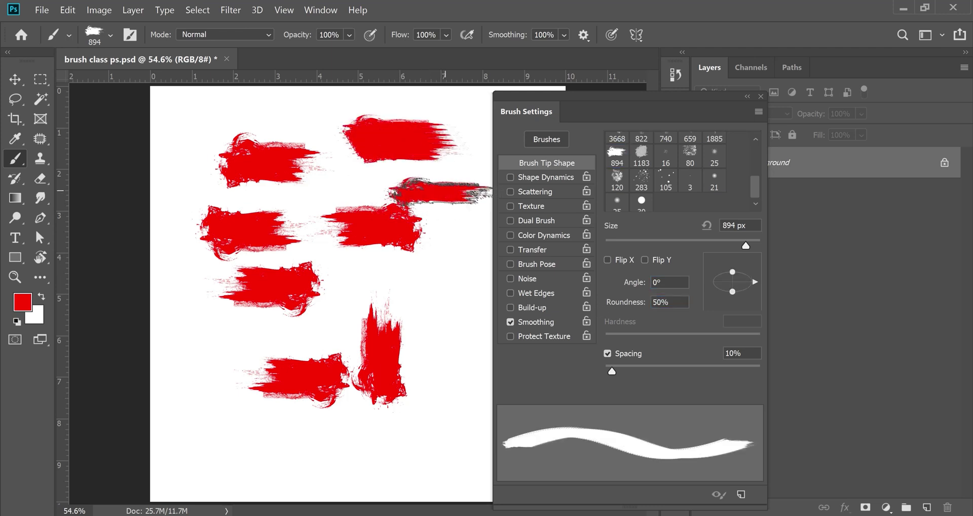
# Set the tip roundness to 20% and stamp the flattened smear at four spots around the canvas
pyautogui.click(618, 301)
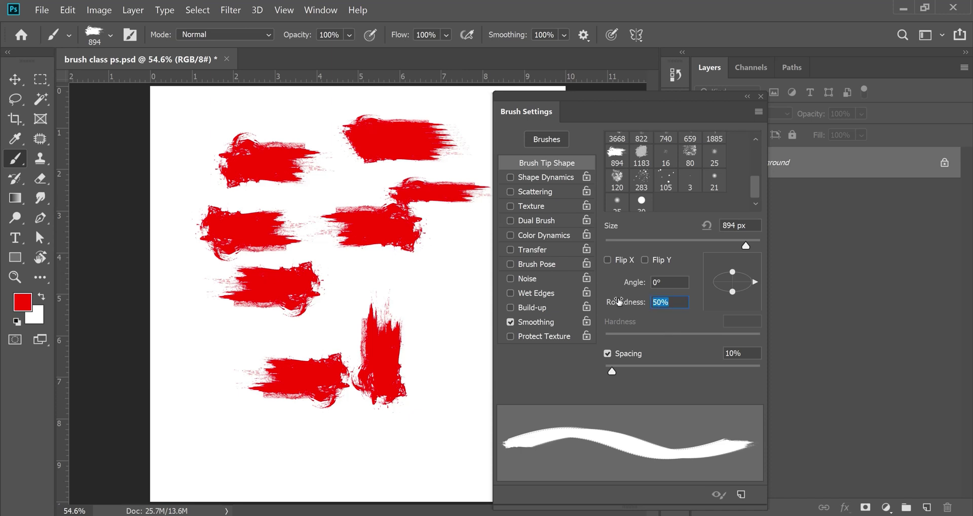
pyautogui.write('20')
pyautogui.click(439, 265)
pyautogui.click(396, 460)
pyautogui.click(257, 461)
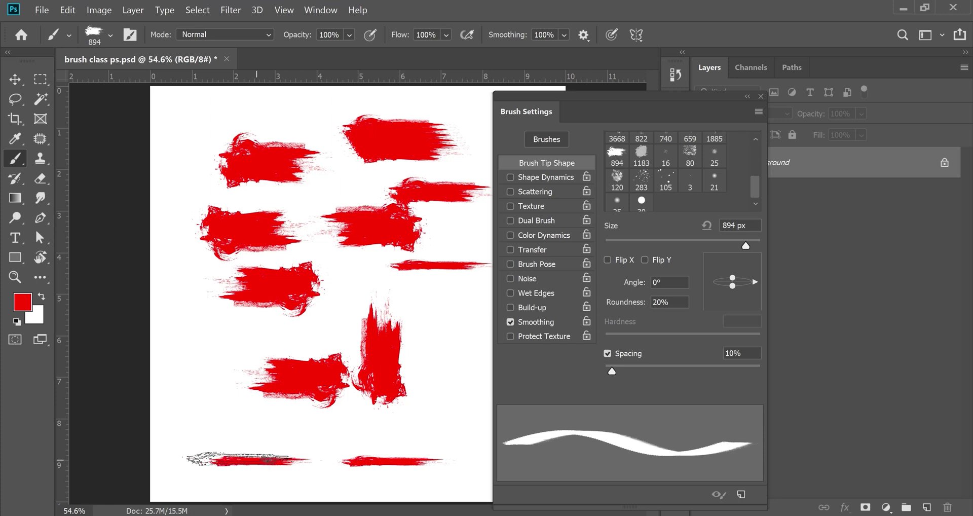
pyautogui.click(206, 320)
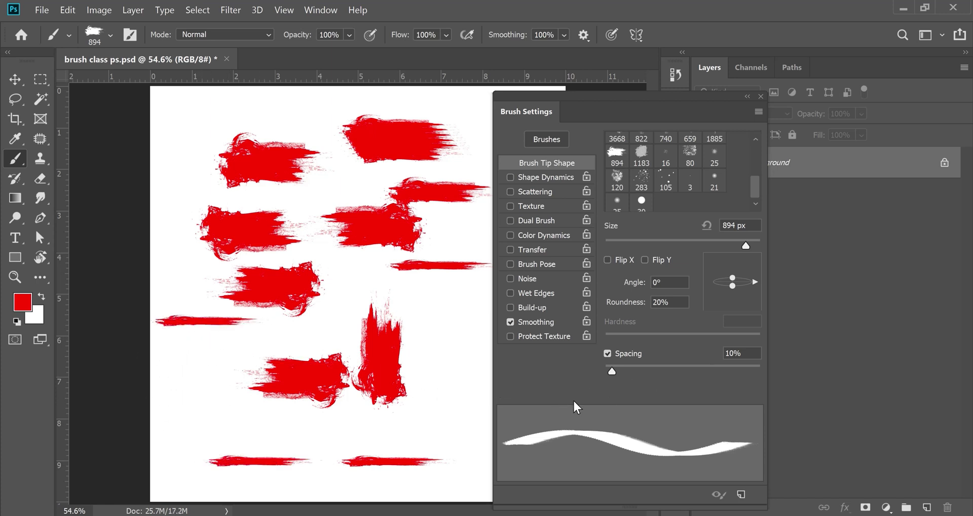
# Increase the tip spacing to 194% and undo all the smear stamps to clear the canvas
pyautogui.moveTo(612, 371); pyautogui.dragTo(718, 370)
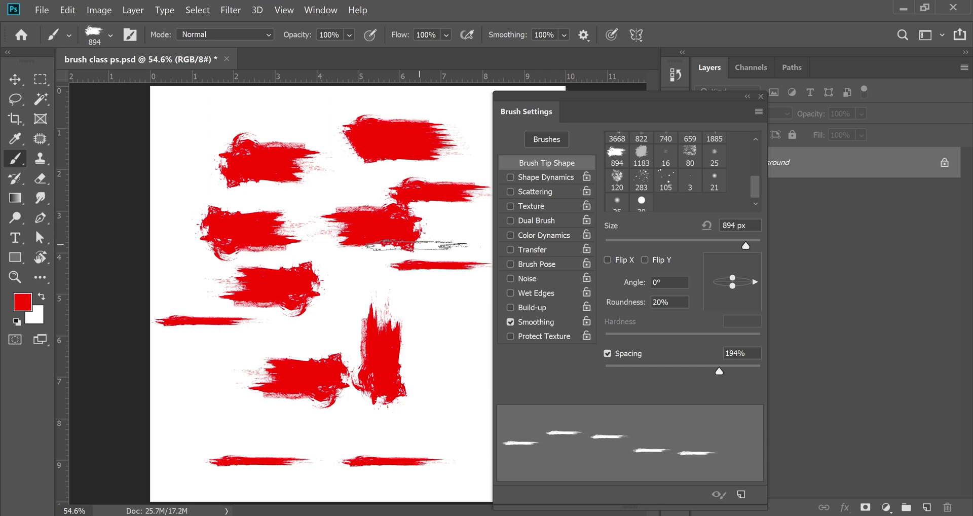
pyautogui.hotkey('ctrl', 'z')
pyautogui.hotkey('ctrl', 'z')
pyautogui.hotkey('ctrl', 'z')
pyautogui.hotkey('ctrl', 'z')
pyautogui.hotkey('ctrl', 'z')
pyautogui.hotkey('ctrl', 'z')
pyautogui.hotkey('ctrl', 'z')
pyautogui.hotkey('ctrl', 'z')
pyautogui.hotkey('ctrl', 'z')
pyautogui.hotkey('ctrl', 'z')
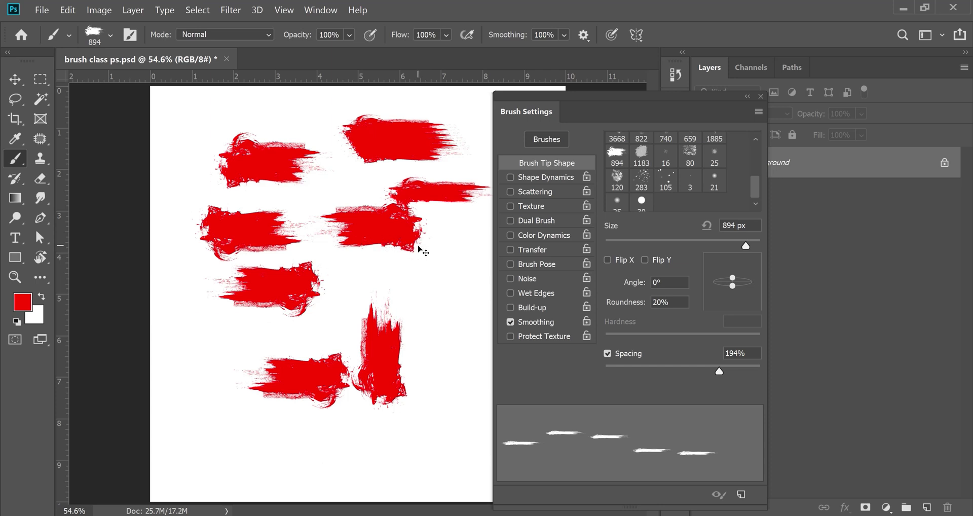
pyautogui.hotkey('ctrl', 'z')
pyautogui.hotkey('ctrl', 'z')
# Stamp nine separate flattened red smears spread across the blank canvas
pyautogui.click(213, 117)
pyautogui.click(291, 206)
pyautogui.click(340, 315)
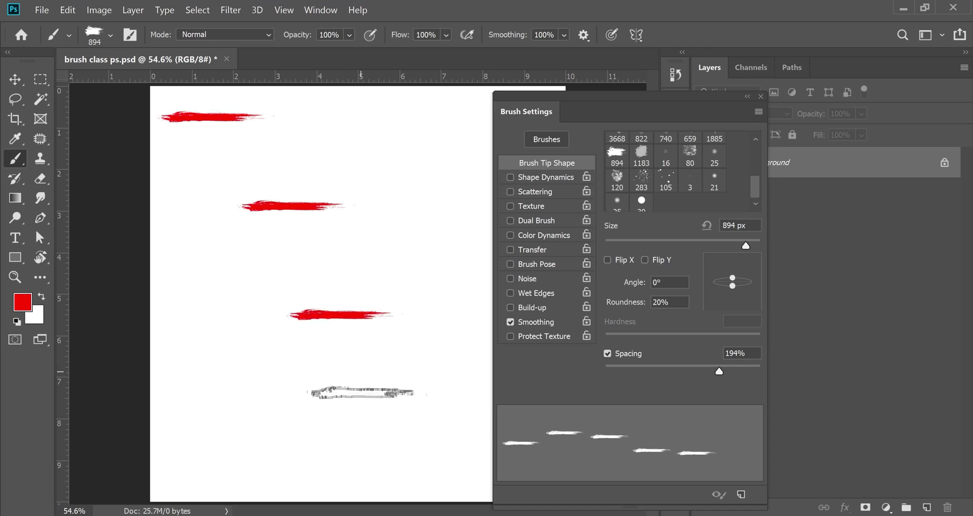
pyautogui.click(332, 416)
pyautogui.click(243, 394)
pyautogui.click(211, 279)
pyautogui.click(223, 164)
pyautogui.click(335, 128)
pyautogui.click(413, 186)
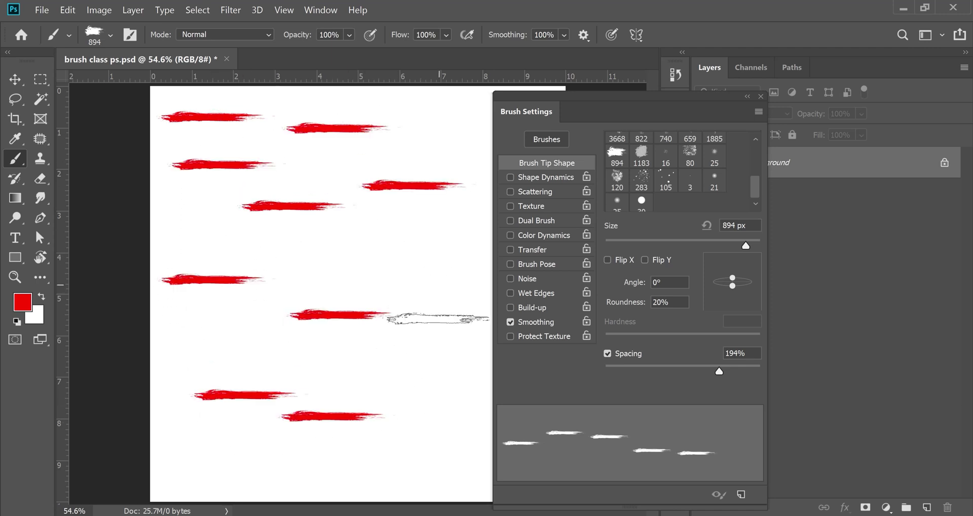
# Try a spacing of 1% with continuous strokes across the canvas and undo them
pyautogui.moveTo(725, 368); pyautogui.dragTo(540, 357)
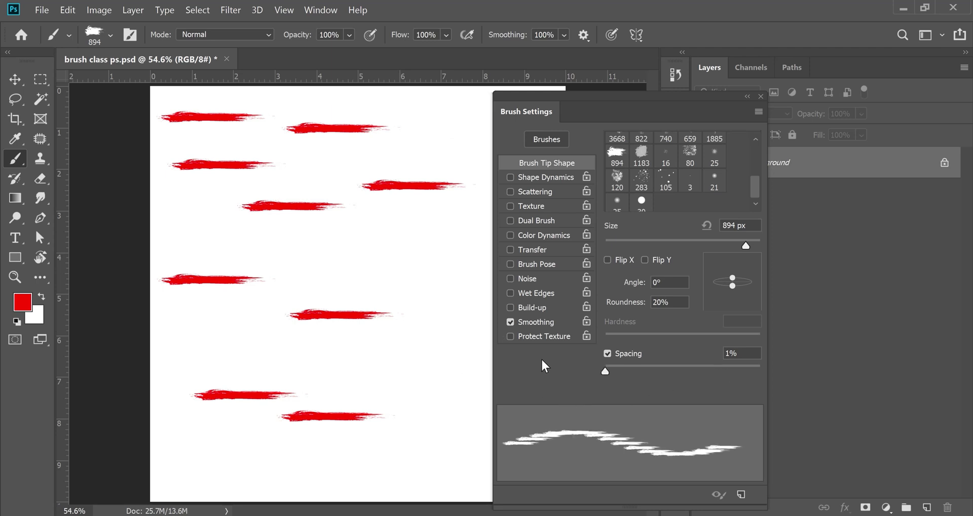
pyautogui.moveTo(289, 231)
pyautogui.mouseDown()
pyautogui.moveTo(347, 274)
pyautogui.moveTo(399, 343)
pyautogui.moveTo(429, 420)
pyautogui.moveTo(410, 327)
pyautogui.moveTo(413, 115)
pyautogui.mouseUp()
pyautogui.moveTo(413, 190); pyautogui.dragTo(403, 476)
pyautogui.hotkey('ctrl', 'z')
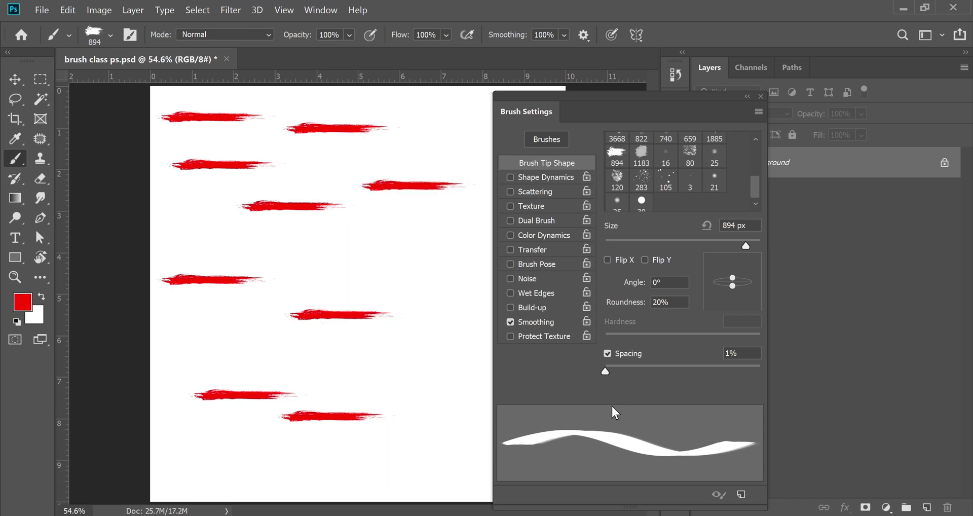
# Set the tip spacing to 192% and paint widely spaced smears across the canvas
pyautogui.moveTo(610, 373); pyautogui.dragTo(718, 374)
pyautogui.moveTo(390, 229)
pyautogui.mouseDown()
pyautogui.moveTo(424, 348)
pyautogui.moveTo(433, 450)
pyautogui.moveTo(408, 466)
pyautogui.moveTo(266, 463)
pyautogui.moveTo(226, 418)
pyautogui.moveTo(212, 277)
pyautogui.moveTo(239, 169)
pyautogui.moveTo(413, 102)
pyautogui.moveTo(444, 200)
pyautogui.mouseUp()
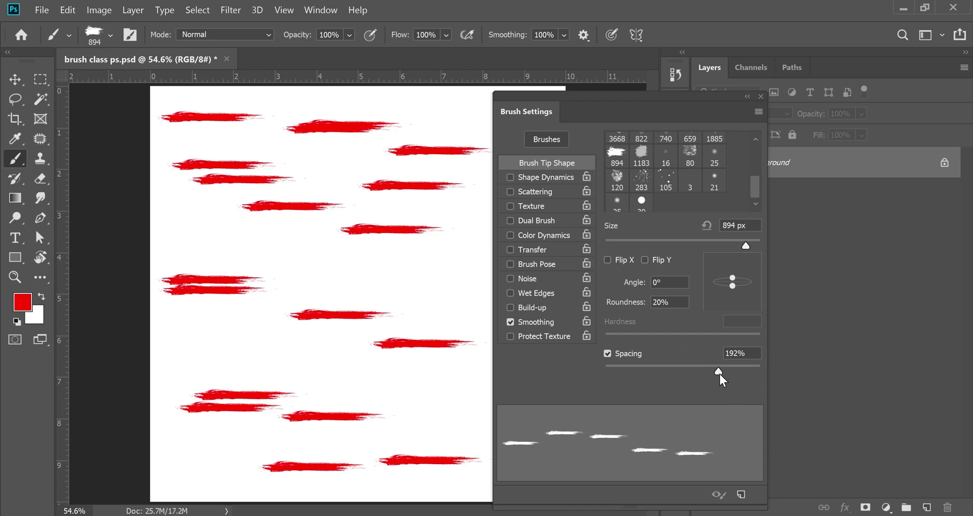
# Reduce the tip spacing to 135% and undo all the red smears to clear the canvas
pyautogui.moveTo(719, 374)
pyautogui.mouseDown()
pyautogui.moveTo(739, 370)
pyautogui.moveTo(696, 371)
pyautogui.mouseUp()
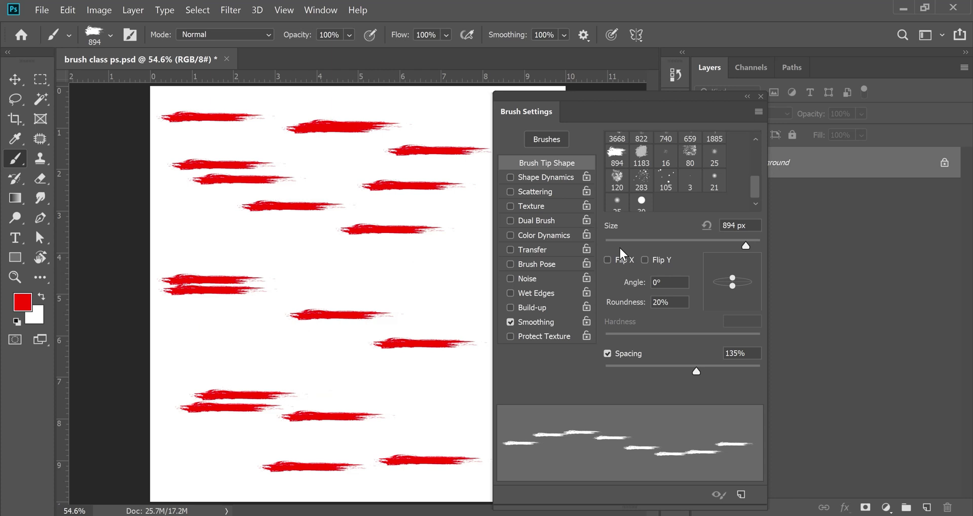
pyautogui.hotkey('ctrl', 'z')
pyautogui.hotkey('ctrl', 'z')
pyautogui.hotkey('ctrl', 'z')
pyautogui.hotkey('ctrl', 'z')
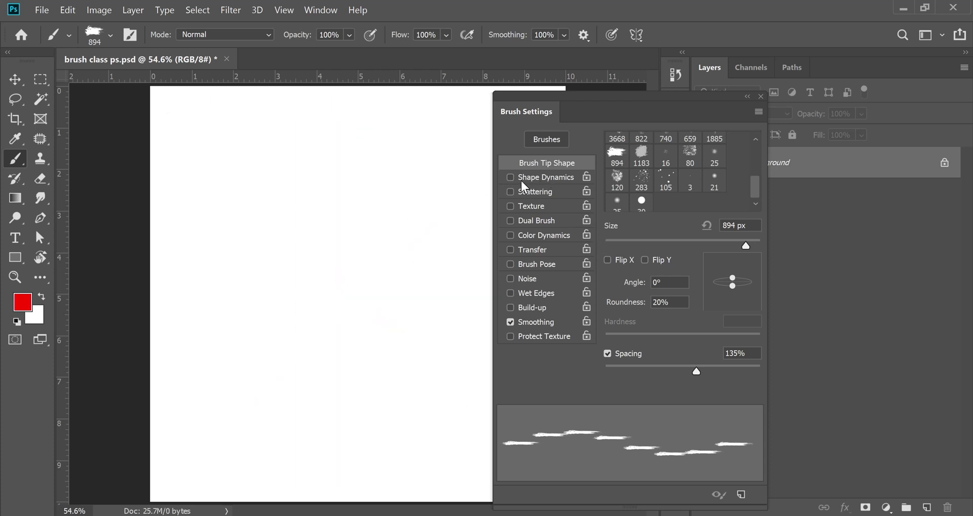
# Enable Shape Dynamics for the brush and set Size Jitter to 100%
pyautogui.click(507, 177)
pyautogui.click(545, 178)
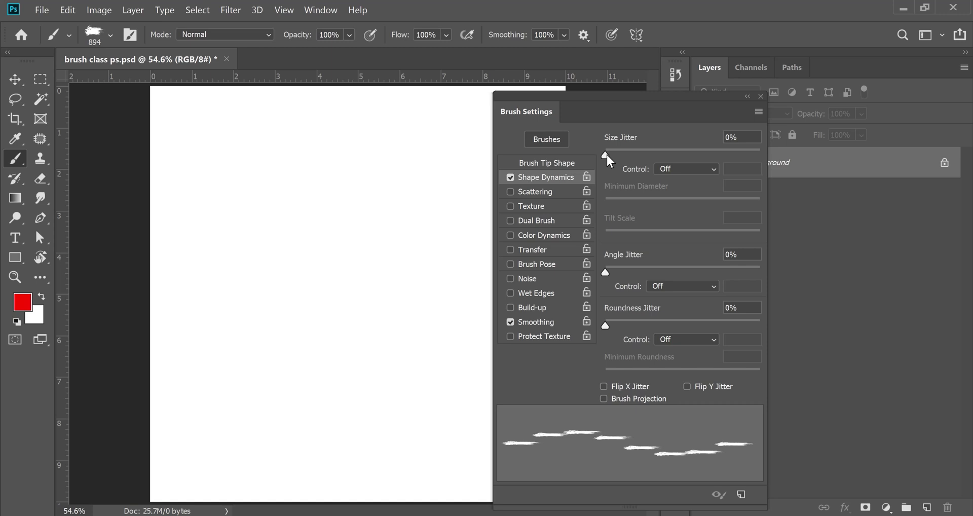
pyautogui.moveTo(606, 154); pyautogui.dragTo(742, 156)
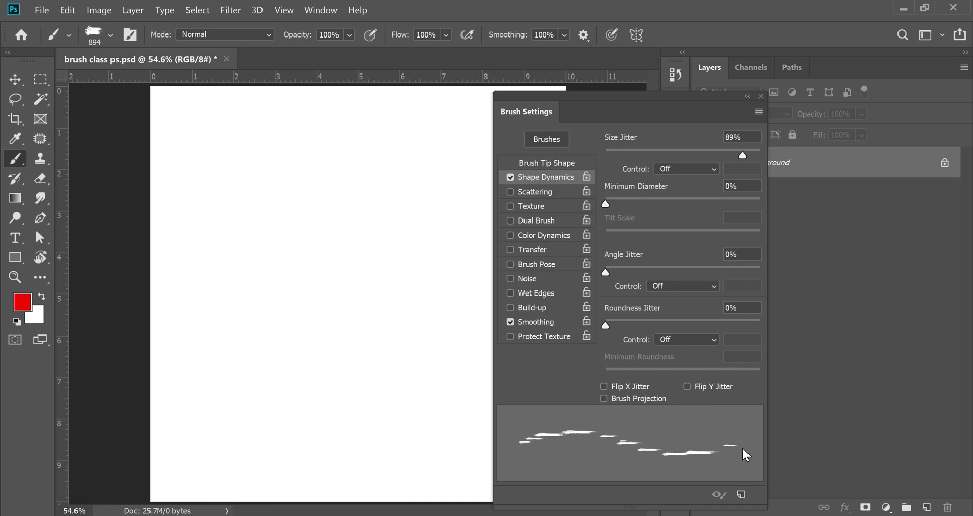
pyautogui.moveTo(744, 152); pyautogui.dragTo(781, 156)
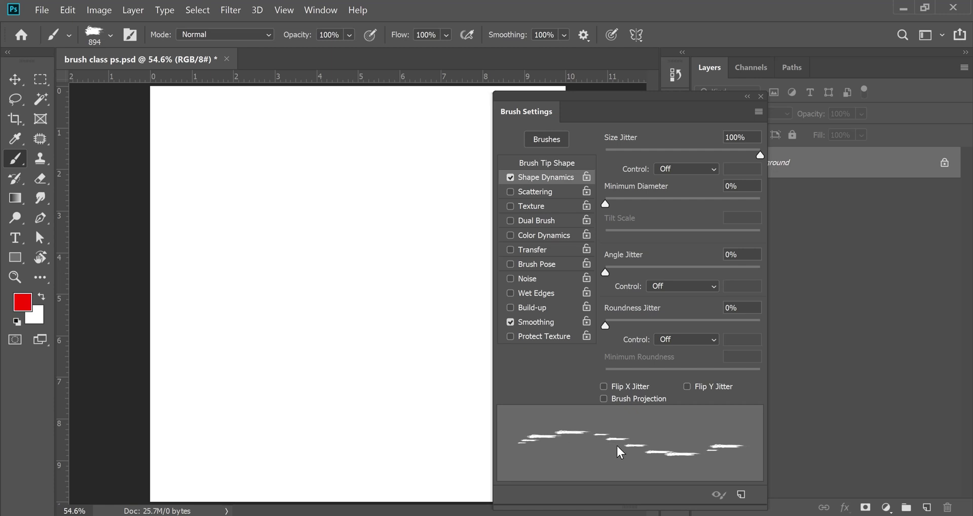
# Paint red smears of varying size across the canvas, then undo all of them
pyautogui.moveTo(201, 251); pyautogui.dragTo(250, 251)
pyautogui.click(205, 118)
pyautogui.moveTo(193, 158); pyautogui.dragTo(234, 159)
pyautogui.moveTo(270, 206); pyautogui.dragTo(297, 205)
pyautogui.moveTo(369, 176)
pyautogui.mouseDown()
pyautogui.moveTo(435, 224)
pyautogui.moveTo(432, 307)
pyautogui.moveTo(357, 348)
pyautogui.moveTo(254, 285)
pyautogui.moveTo(215, 296)
pyautogui.moveTo(219, 384)
pyautogui.moveTo(313, 416)
pyautogui.moveTo(415, 405)
pyautogui.moveTo(444, 441)
pyautogui.moveTo(395, 473)
pyautogui.moveTo(253, 461)
pyautogui.moveTo(232, 479)
pyautogui.mouseUp()
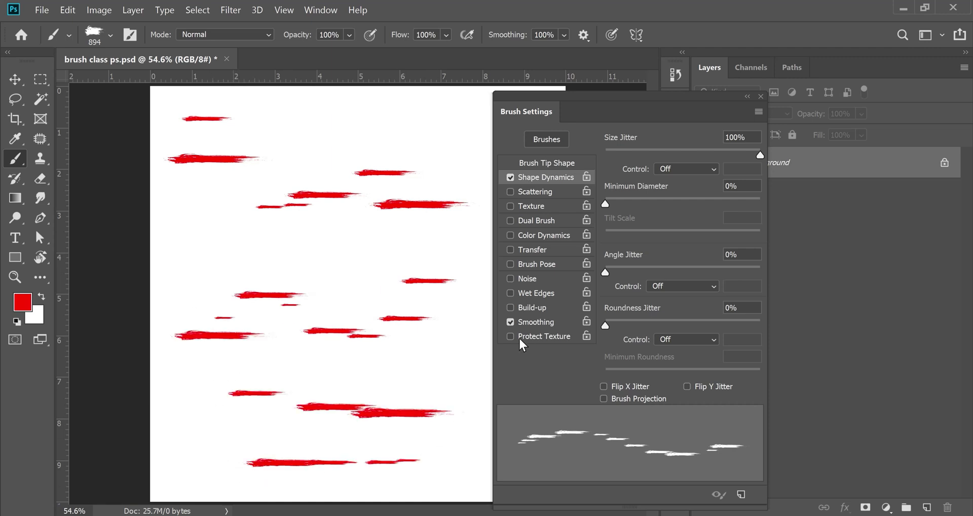
pyautogui.hotkey('ctrl', 'z')
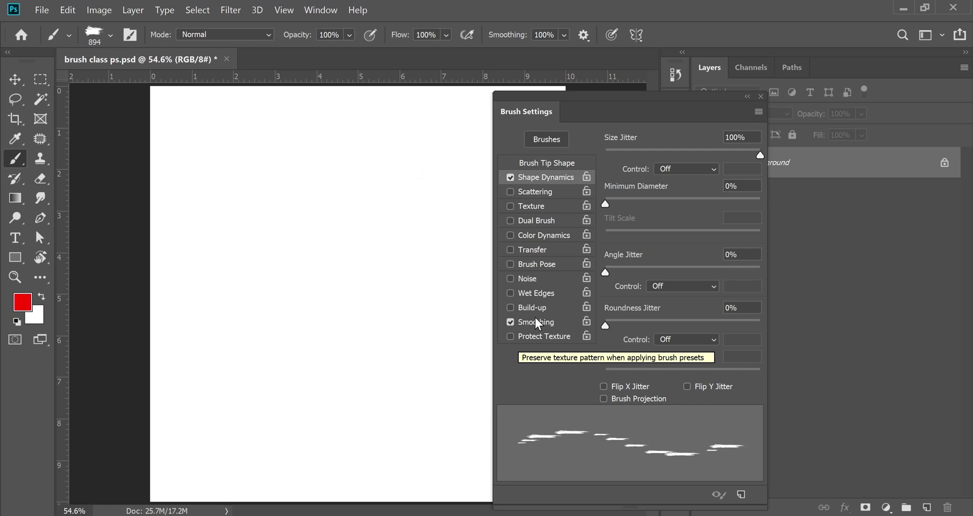
# Choose the 123 px hard round tip with 176% spacing and paint a winding trail of red dots down the canvas
pyautogui.click(584, 166)
pyautogui.scroll(6, 658, 172)
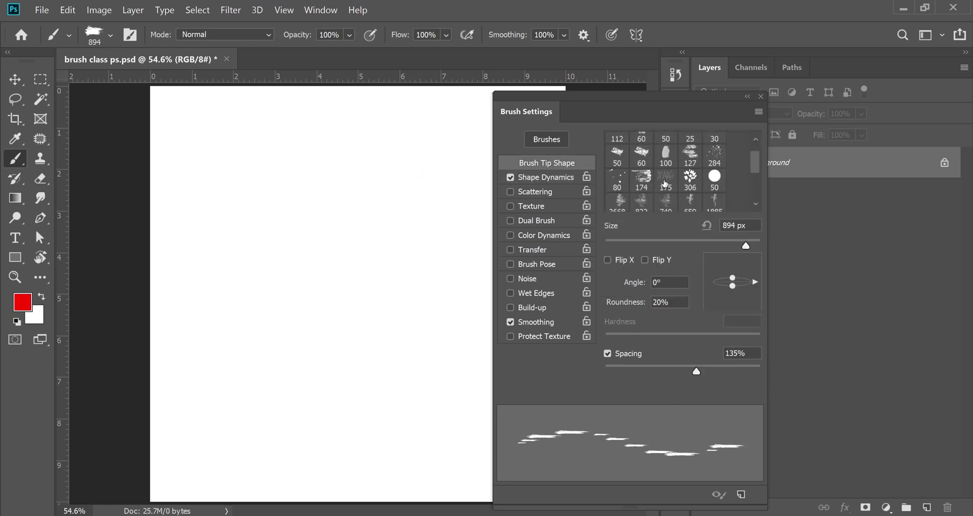
pyautogui.click(641, 141)
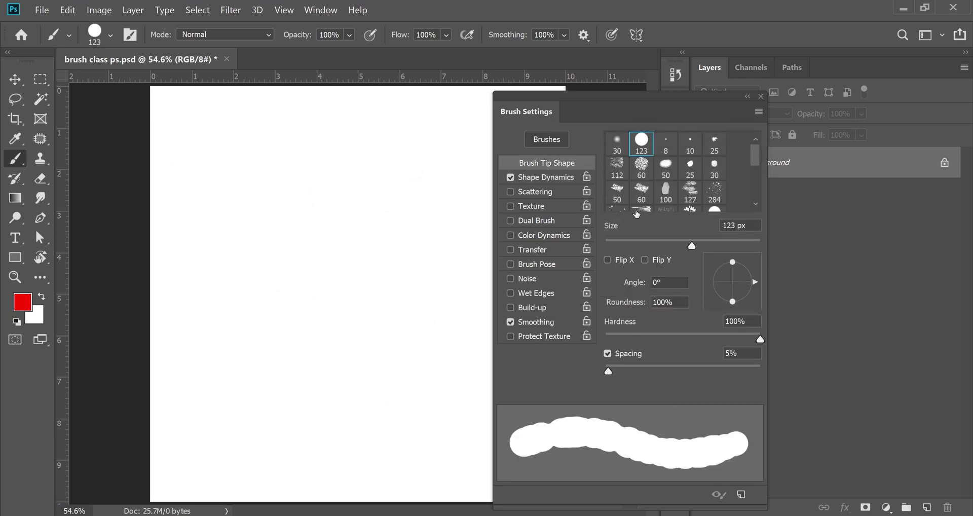
pyautogui.moveTo(613, 374); pyautogui.dragTo(712, 375)
pyautogui.click(551, 178)
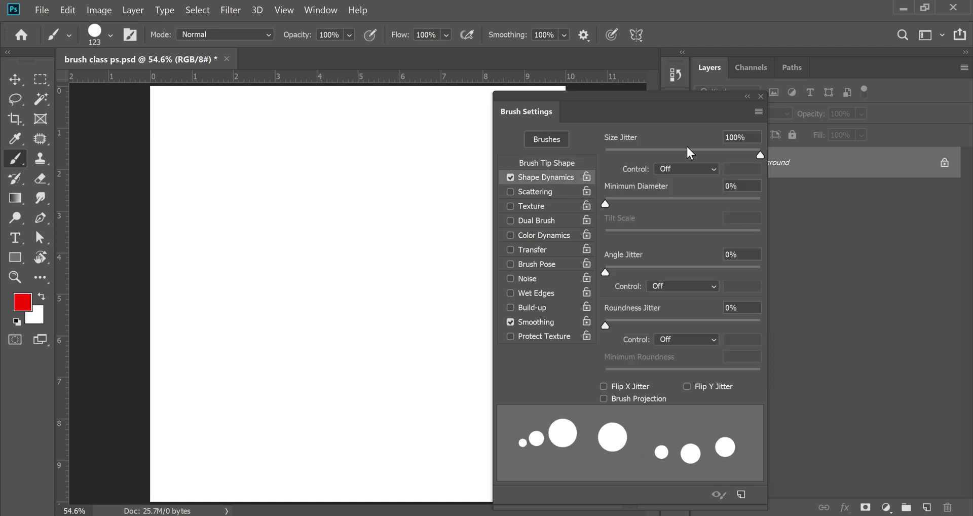
pyautogui.moveTo(177, 126)
pyautogui.mouseDown()
pyautogui.moveTo(233, 120)
pyautogui.moveTo(322, 160)
pyautogui.moveTo(326, 223)
pyautogui.moveTo(403, 212)
pyautogui.moveTo(454, 177)
pyautogui.moveTo(451, 274)
pyautogui.moveTo(348, 324)
pyautogui.moveTo(232, 299)
pyautogui.moveTo(204, 363)
pyautogui.moveTo(254, 406)
pyautogui.moveTo(422, 374)
pyautogui.moveTo(439, 403)
pyautogui.moveTo(410, 451)
pyautogui.moveTo(261, 458)
pyautogui.mouseUp()
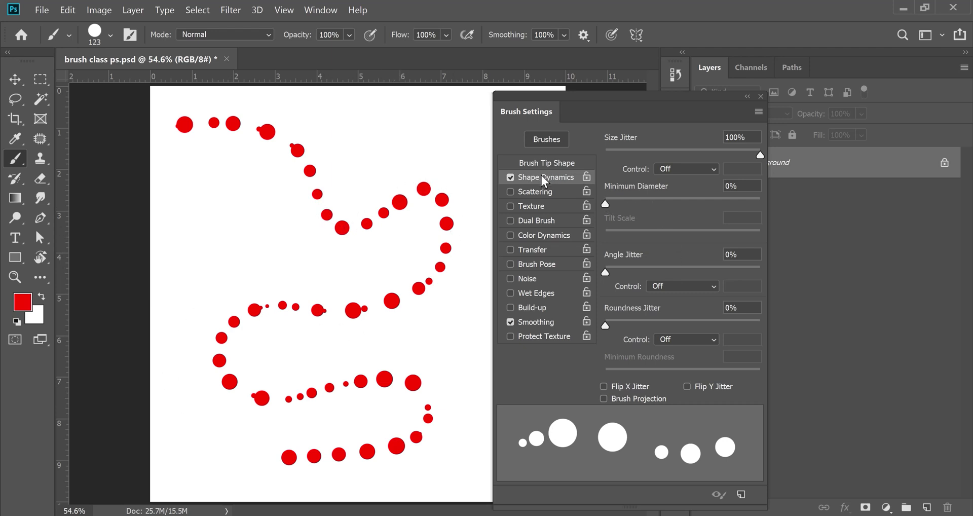
# Try a spacing of 1000% with Size Jitter at 100% and paint widely scattered red dots over the canvas
pyautogui.click(564, 165)
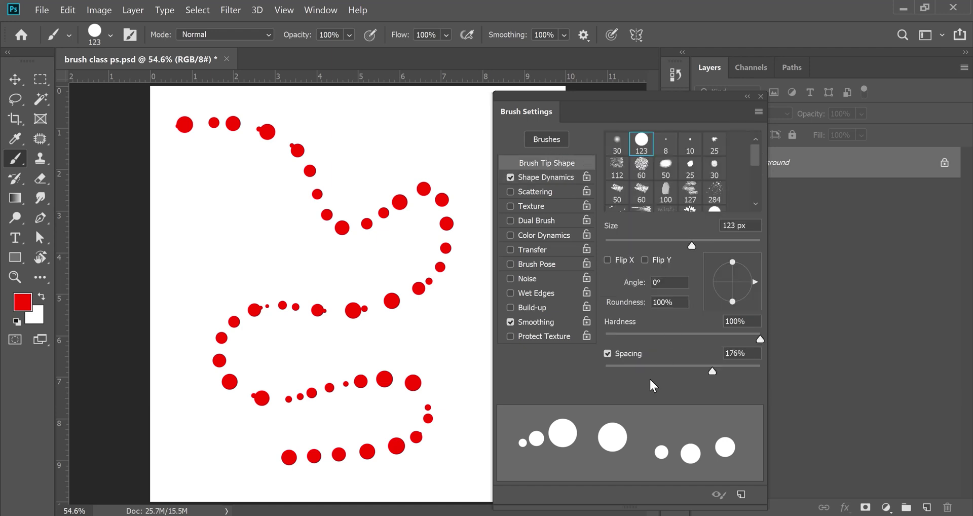
pyautogui.moveTo(720, 372); pyautogui.dragTo(793, 368)
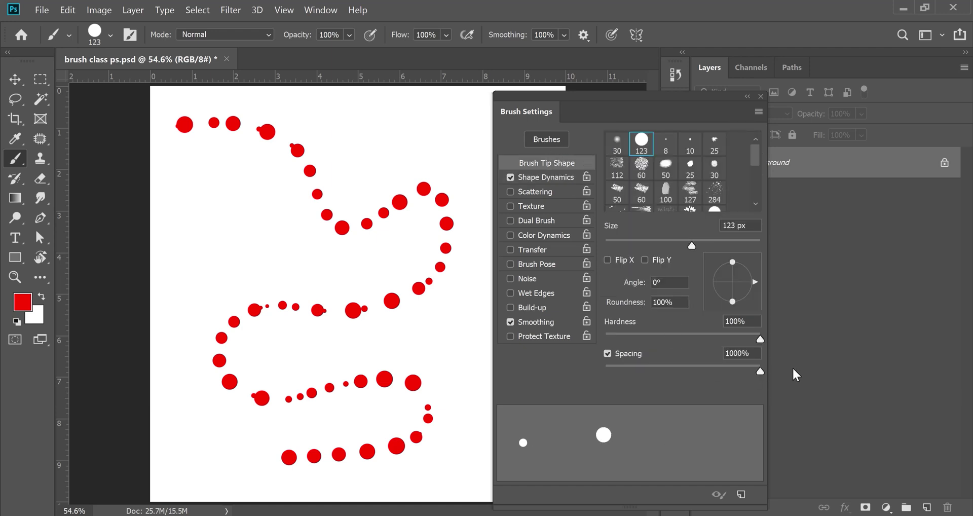
pyautogui.click(564, 179)
pyautogui.moveTo(681, 154); pyautogui.dragTo(762, 154)
pyautogui.moveTo(312, 115)
pyautogui.mouseDown()
pyautogui.moveTo(415, 143)
pyautogui.moveTo(441, 184)
pyautogui.moveTo(416, 242)
pyautogui.moveTo(314, 263)
pyautogui.moveTo(215, 218)
pyautogui.moveTo(187, 225)
pyautogui.moveTo(226, 295)
pyautogui.moveTo(396, 306)
pyautogui.moveTo(424, 328)
pyautogui.moveTo(426, 373)
pyautogui.moveTo(254, 434)
pyautogui.moveTo(225, 459)
pyautogui.mouseUp()
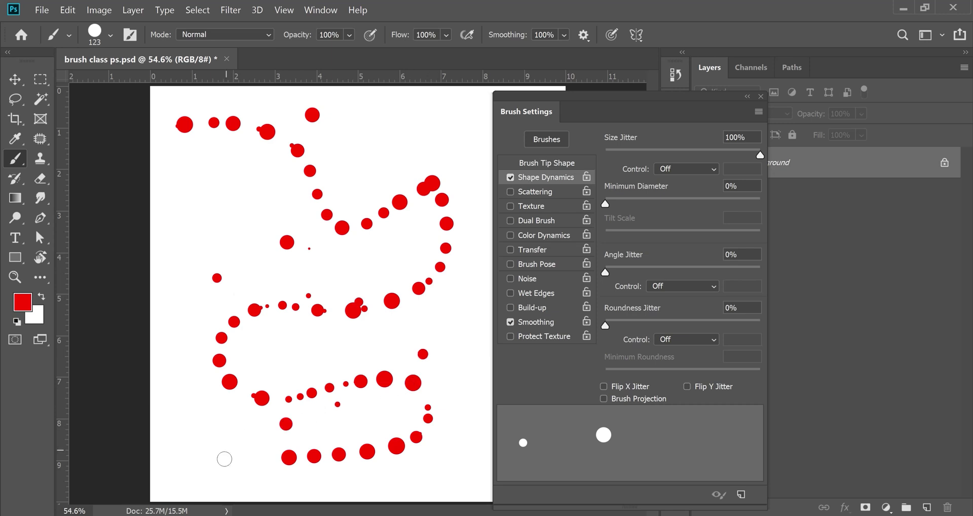
pyautogui.moveTo(302, 486)
pyautogui.mouseDown()
pyautogui.moveTo(394, 473)
pyautogui.moveTo(446, 449)
pyautogui.moveTo(480, 381)
pyautogui.moveTo(457, 144)
pyautogui.moveTo(404, 120)
pyautogui.mouseUp()
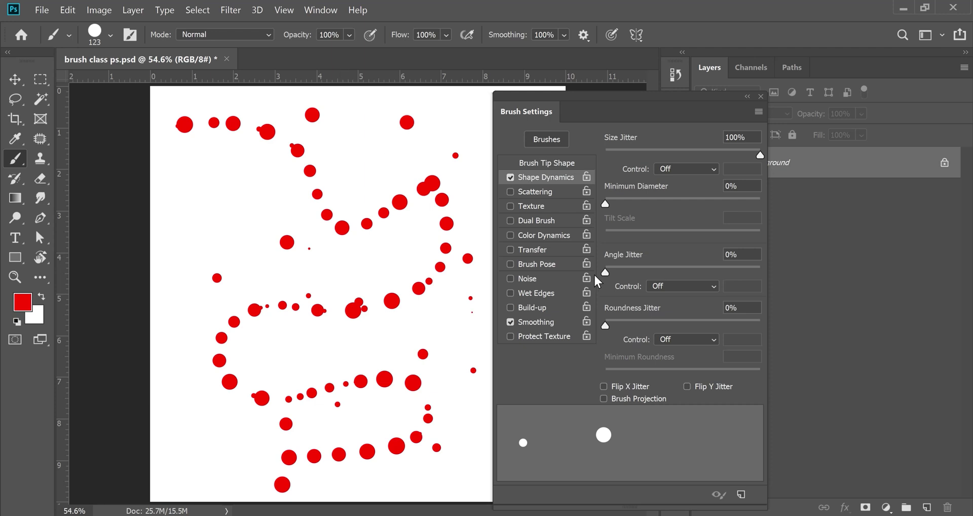
# Set the tip spacing to 153% and paint another winding trail of red dots
pyautogui.click(556, 162)
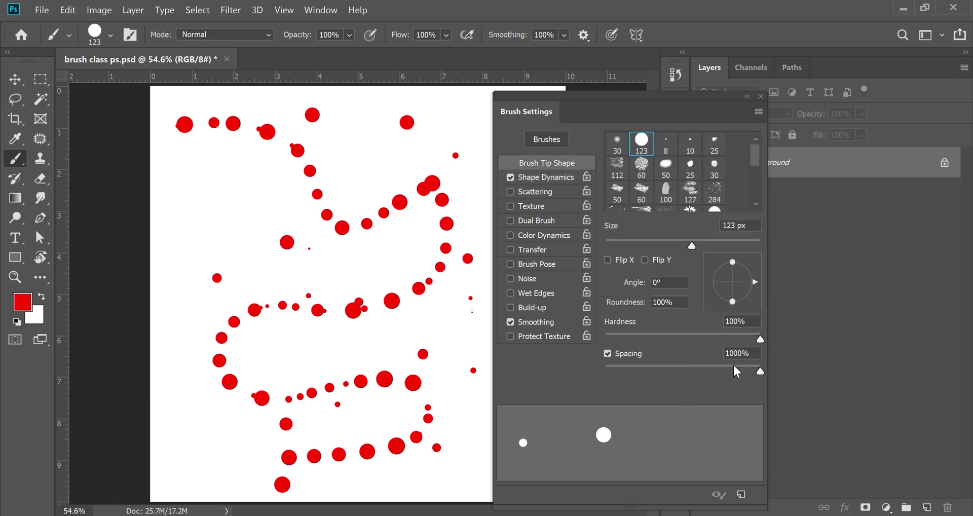
pyautogui.moveTo(759, 370); pyautogui.dragTo(703, 373)
pyautogui.moveTo(183, 182)
pyautogui.mouseDown()
pyautogui.moveTo(230, 186)
pyautogui.moveTo(307, 270)
pyautogui.moveTo(355, 258)
pyautogui.moveTo(409, 169)
pyautogui.moveTo(459, 166)
pyautogui.moveTo(469, 252)
pyautogui.moveTo(453, 321)
pyautogui.moveTo(302, 345)
pyautogui.moveTo(238, 397)
pyautogui.moveTo(210, 475)
pyautogui.moveTo(191, 459)
pyautogui.moveTo(175, 337)
pyautogui.mouseUp()
# Change the foreground color to blue 001eff and paint blue dot trails over the red ones
pyautogui.click(22, 302)
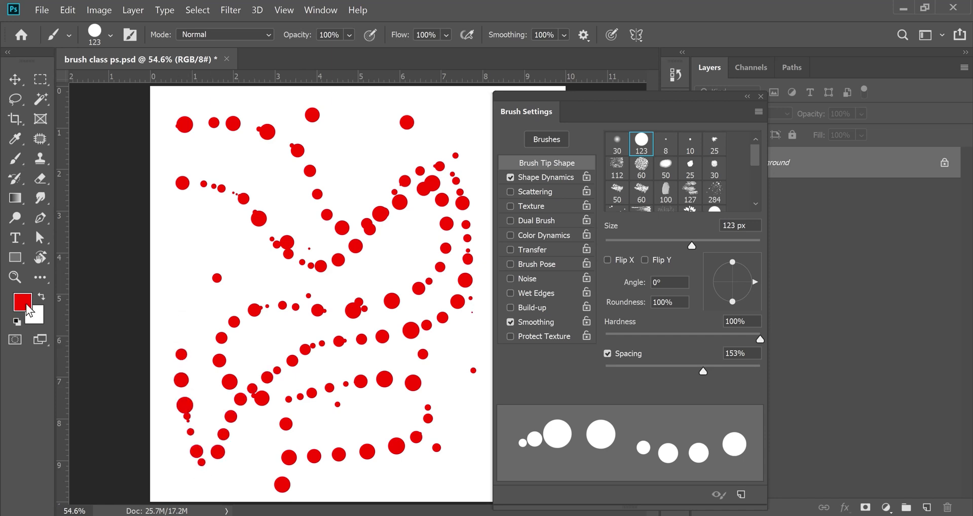
pyautogui.click(729, 230)
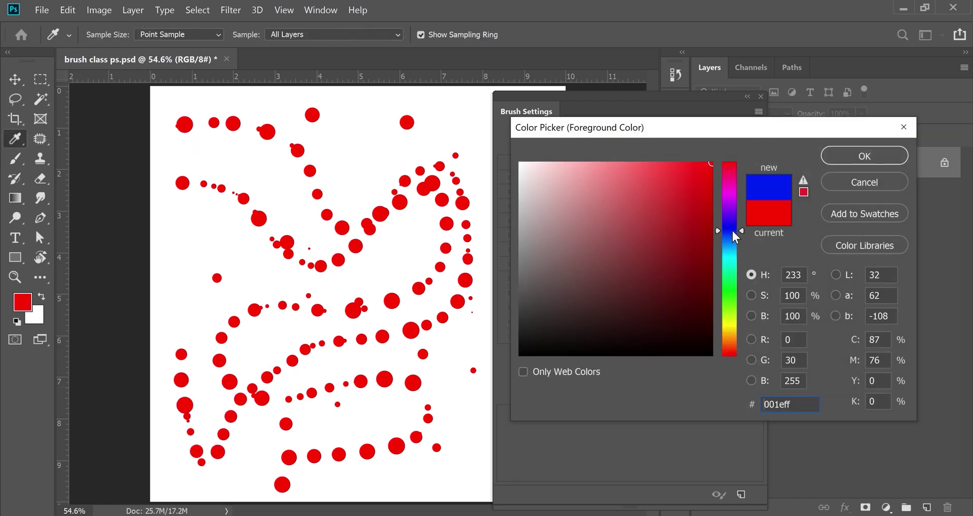
pyautogui.click(856, 152)
pyautogui.moveTo(348, 116)
pyautogui.mouseDown()
pyautogui.moveTo(364, 212)
pyautogui.moveTo(249, 313)
pyautogui.moveTo(329, 415)
pyautogui.mouseUp()
pyautogui.moveTo(256, 419)
pyautogui.mouseDown()
pyautogui.moveTo(400, 238)
pyautogui.moveTo(218, 204)
pyautogui.mouseUp()
# Try a Minimum Diameter of 100%, settle on 25%, and paint a blue dot trail around the canvas
pyautogui.click(552, 175)
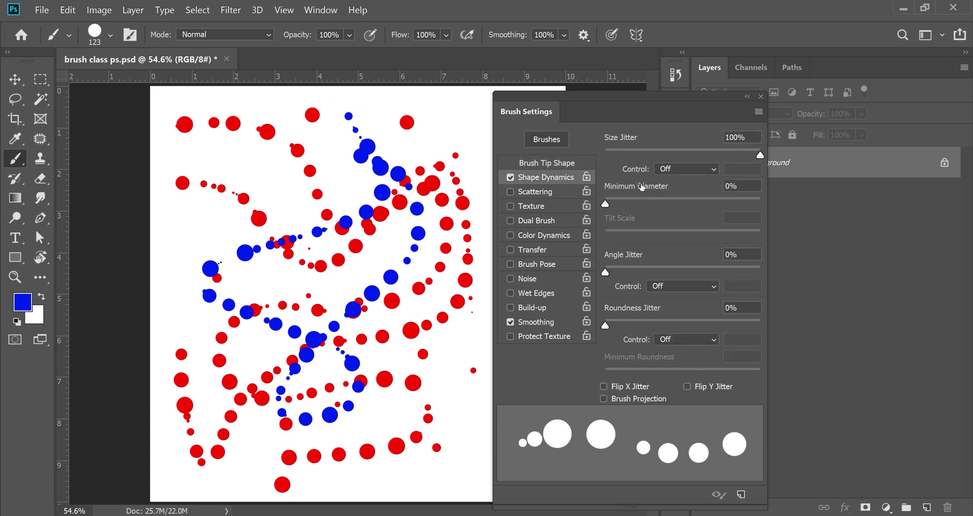
pyautogui.moveTo(607, 201); pyautogui.dragTo(784, 192)
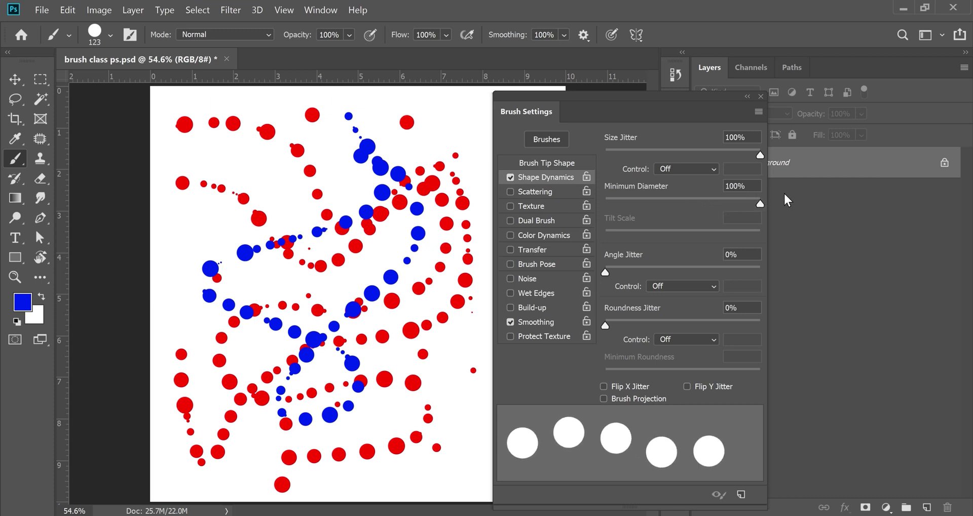
pyautogui.moveTo(783, 192); pyautogui.dragTo(643, 213)
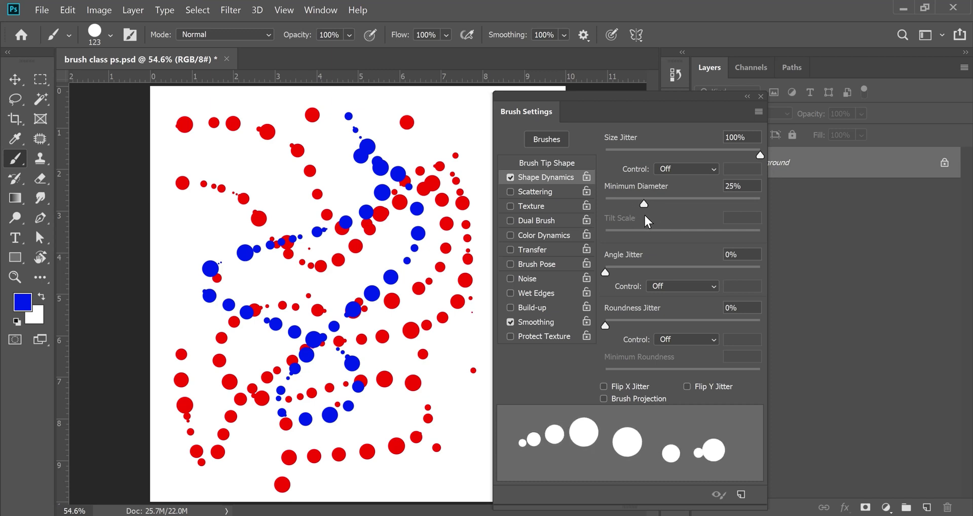
pyautogui.moveTo(260, 160)
pyautogui.mouseDown()
pyautogui.moveTo(289, 210)
pyautogui.moveTo(304, 210)
pyautogui.moveTo(329, 176)
pyautogui.moveTo(416, 137)
pyautogui.moveTo(452, 148)
pyautogui.moveTo(466, 344)
pyautogui.moveTo(445, 381)
pyautogui.moveTo(480, 423)
pyautogui.moveTo(314, 480)
pyautogui.moveTo(208, 475)
pyautogui.moveTo(191, 233)
pyautogui.mouseUp()
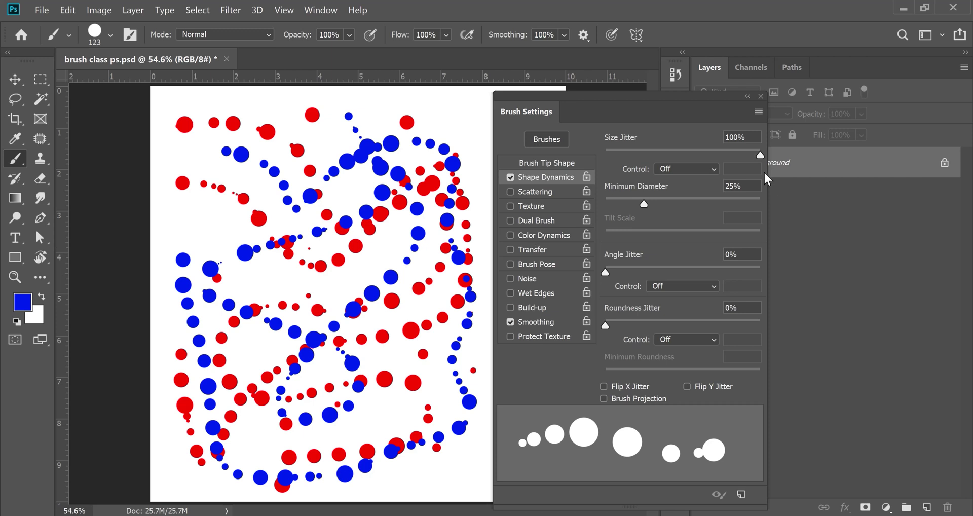
# Set the Size Jitter control to Fade at 25 steps and paint three blue dot trails on a cleared canvas
pyautogui.click(695, 168)
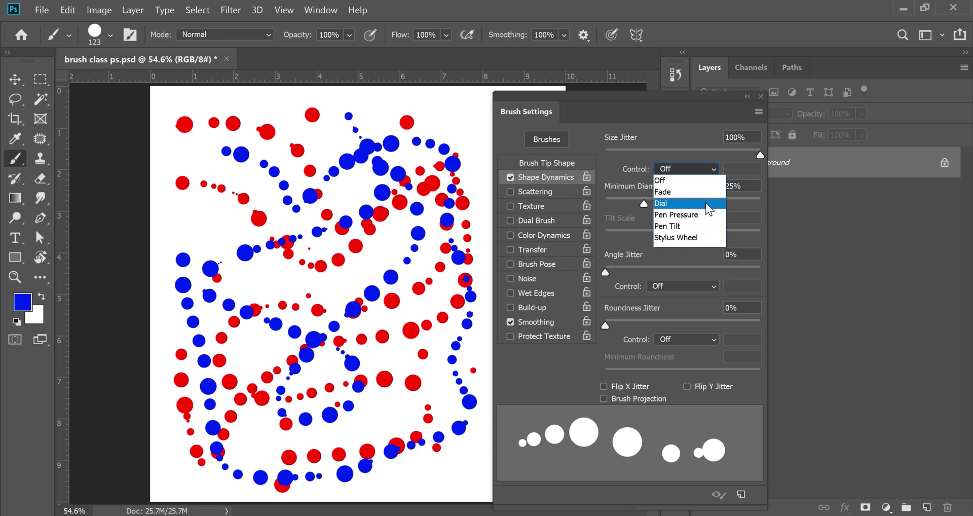
pyautogui.click(672, 193)
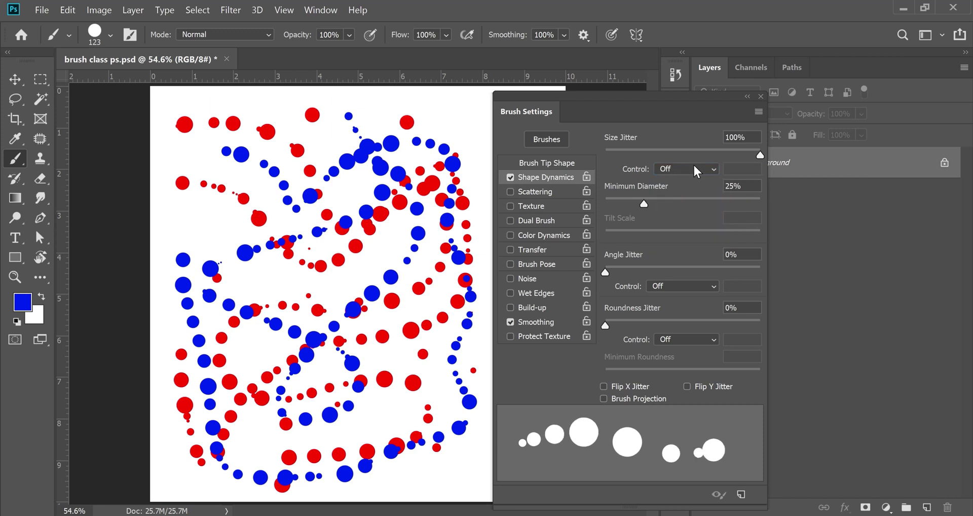
pyautogui.click(694, 166)
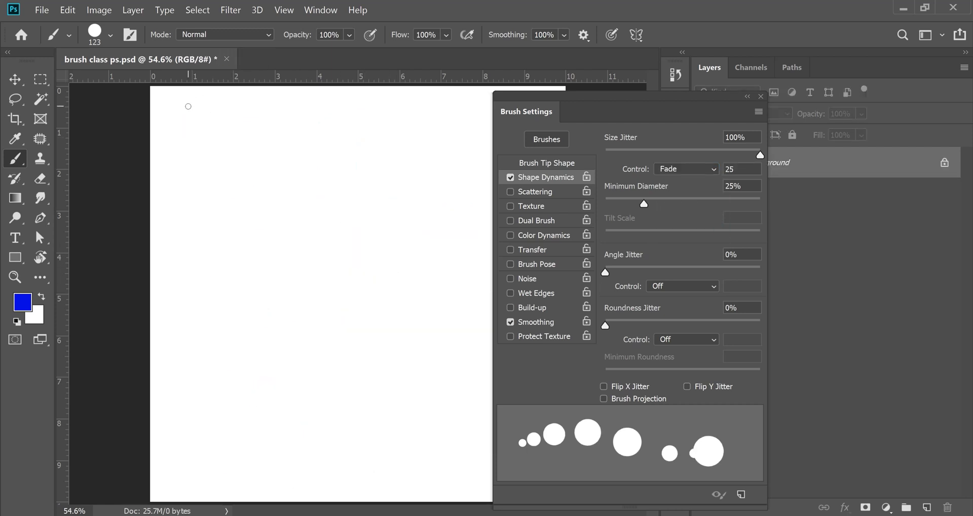
pyautogui.moveTo(188, 106)
pyautogui.mouseDown()
pyautogui.moveTo(296, 140)
pyautogui.moveTo(399, 314)
pyautogui.moveTo(425, 336)
pyautogui.moveTo(472, 223)
pyautogui.moveTo(477, 167)
pyautogui.moveTo(439, 147)
pyautogui.moveTo(419, 153)
pyautogui.mouseUp()
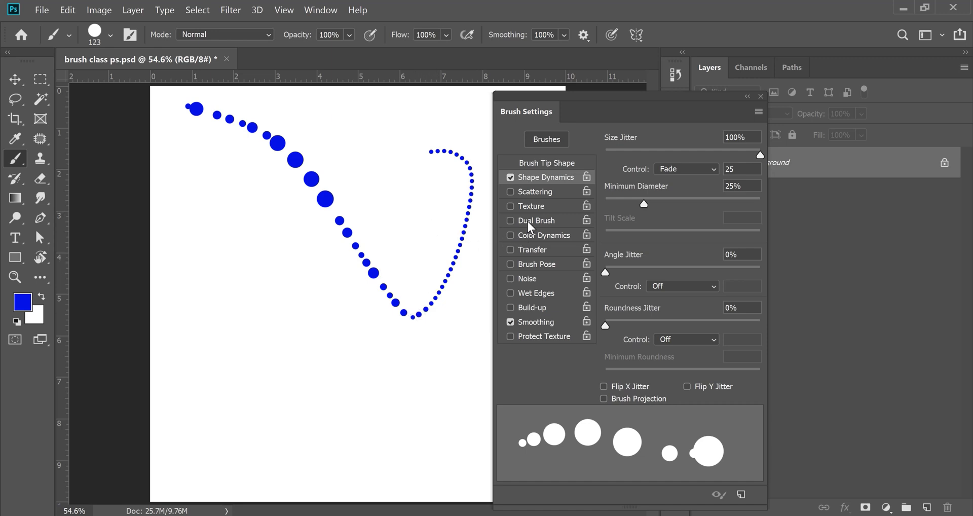
pyautogui.moveTo(171, 169); pyautogui.dragTo(395, 295)
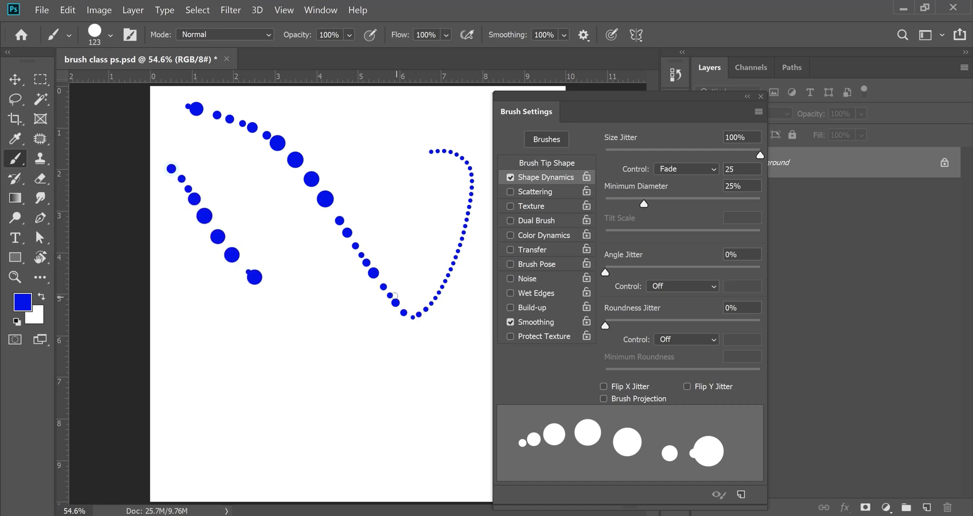
pyautogui.moveTo(215, 303)
pyautogui.mouseDown()
pyautogui.moveTo(352, 424)
pyautogui.moveTo(438, 356)
pyautogui.moveTo(447, 266)
pyautogui.moveTo(440, 216)
pyautogui.moveTo(414, 176)
pyautogui.moveTo(322, 139)
pyautogui.moveTo(263, 144)
pyautogui.mouseUp()
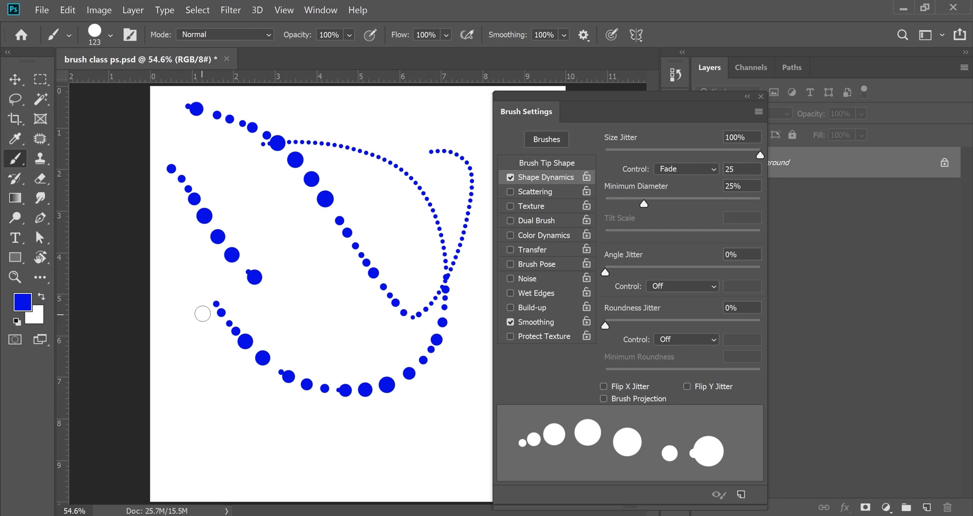
# Turn the Size Jitter control off and paint more blue dot trails across the canvas
pyautogui.click(712, 167)
pyautogui.click(697, 180)
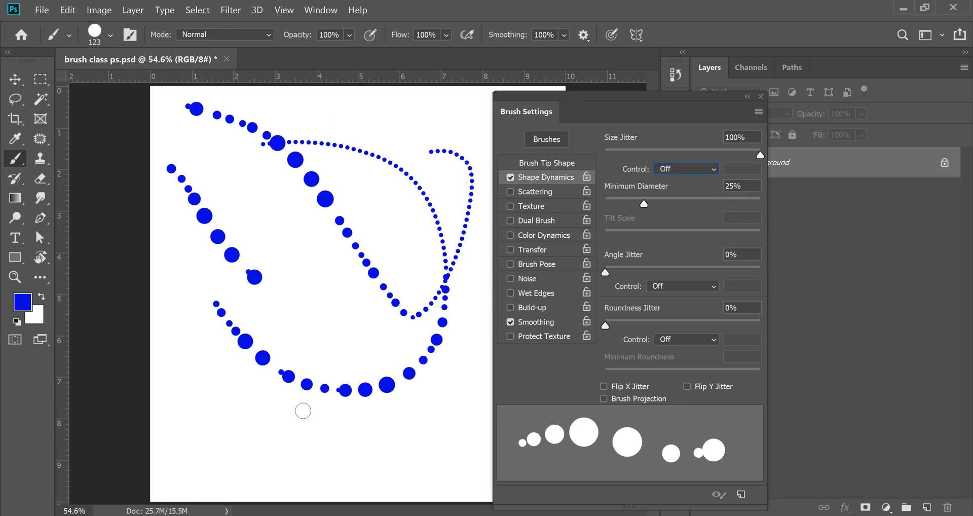
pyautogui.moveTo(185, 381)
pyautogui.mouseDown()
pyautogui.moveTo(239, 445)
pyautogui.moveTo(338, 438)
pyautogui.mouseUp()
pyautogui.moveTo(418, 418)
pyautogui.mouseDown()
pyautogui.moveTo(458, 442)
pyautogui.moveTo(462, 310)
pyautogui.moveTo(432, 147)
pyautogui.moveTo(365, 152)
pyautogui.moveTo(273, 253)
pyautogui.moveTo(223, 188)
pyautogui.moveTo(467, 112)
pyautogui.mouseUp()
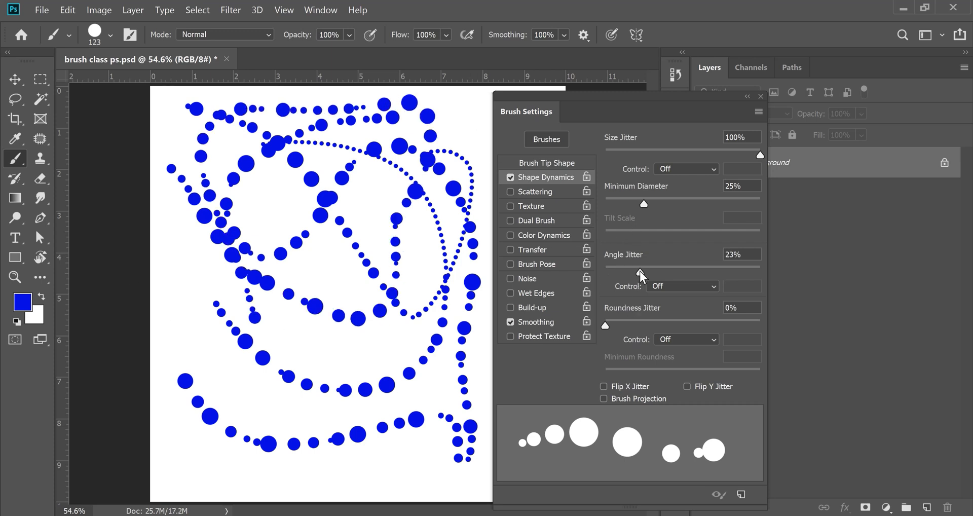
# Set Angle Jitter to 19% and paint more round blue dot trails over the canvas
pyautogui.moveTo(640, 271); pyautogui.dragTo(629, 269)
pyautogui.moveTo(728, 272); pyautogui.dragTo(633, 273)
pyautogui.moveTo(171, 278)
pyautogui.mouseDown()
pyautogui.moveTo(203, 323)
pyautogui.moveTo(200, 366)
pyautogui.moveTo(225, 395)
pyautogui.moveTo(279, 403)
pyautogui.moveTo(299, 430)
pyautogui.moveTo(207, 481)
pyautogui.mouseUp()
pyautogui.moveTo(265, 487)
pyautogui.mouseDown()
pyautogui.moveTo(389, 461)
pyautogui.moveTo(405, 389)
pyautogui.moveTo(298, 330)
pyautogui.moveTo(248, 346)
pyautogui.moveTo(288, 281)
pyautogui.moveTo(386, 224)
pyautogui.moveTo(351, 168)
pyautogui.mouseUp()
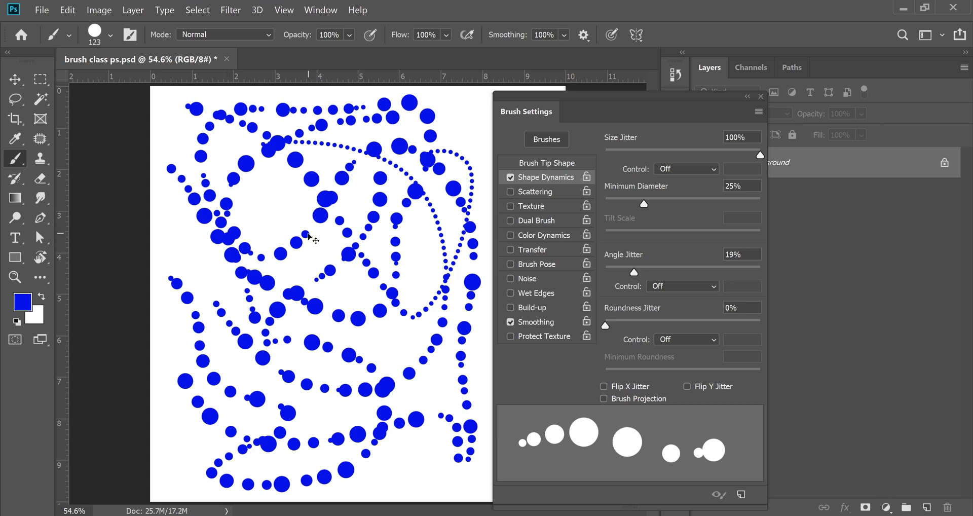
# Undo all the blue dot trails until the canvas is blank
pyautogui.hotkey('ctrl', 'z')
pyautogui.hotkey('ctrl', 'z')
pyautogui.hotkey('ctrl', 'z')
pyautogui.hotkey('ctrl', 'z')
pyautogui.hotkey('ctrl', 'z')
pyautogui.hotkey('ctrl', 'z')
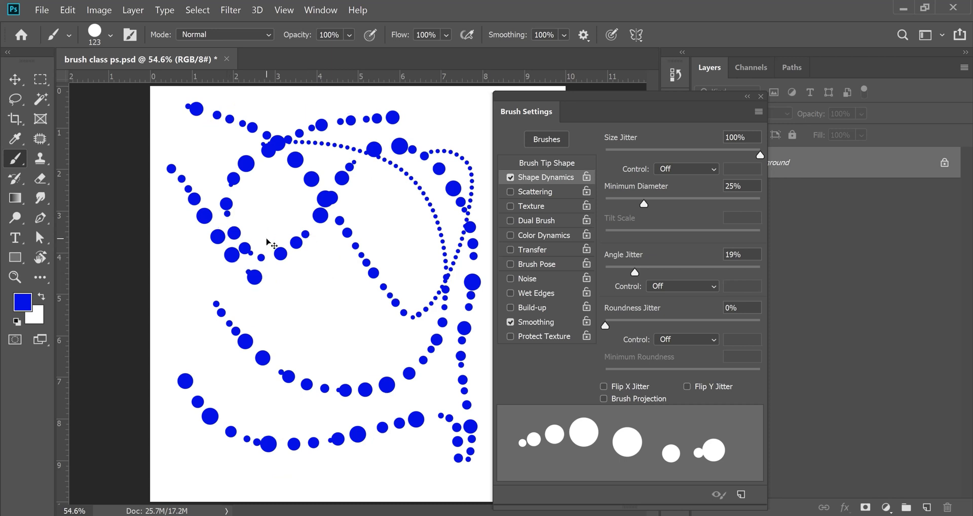
pyautogui.hotkey('ctrl', 'z')
pyautogui.hotkey('ctrl', 'z')
pyautogui.hotkey('ctrl', 'z')
pyautogui.hotkey('ctrl', 'z')
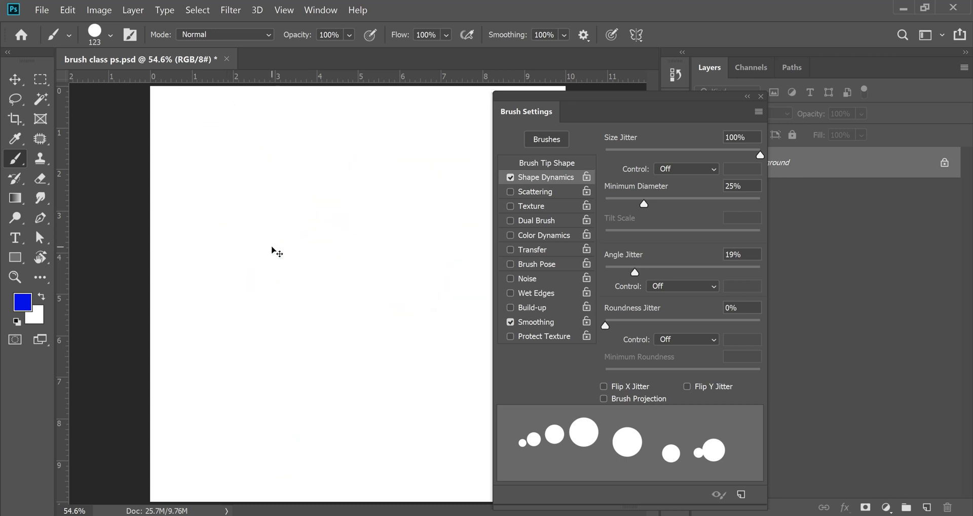
# Choose the textured 112 px brush tip, set Angle Jitter to 86%, and try a stroke before undoing it
pyautogui.click(551, 163)
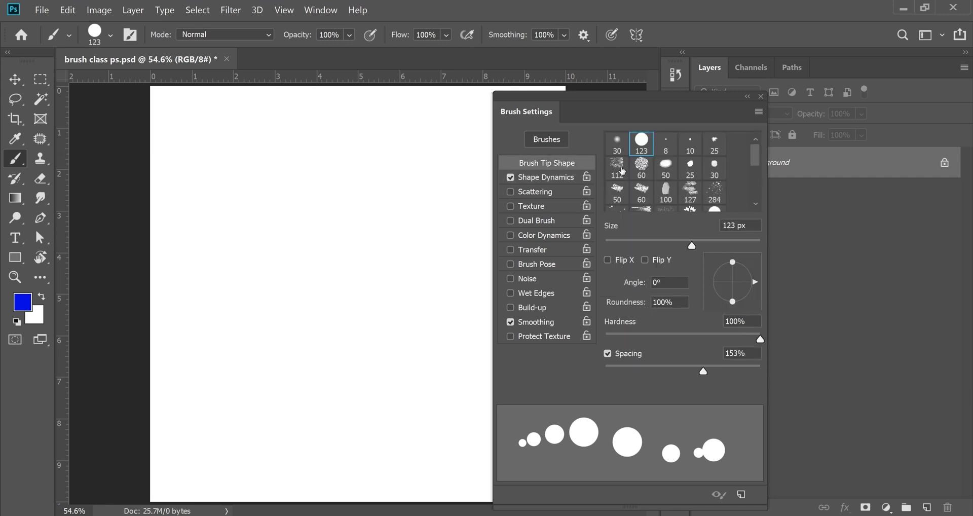
pyautogui.click(617, 167)
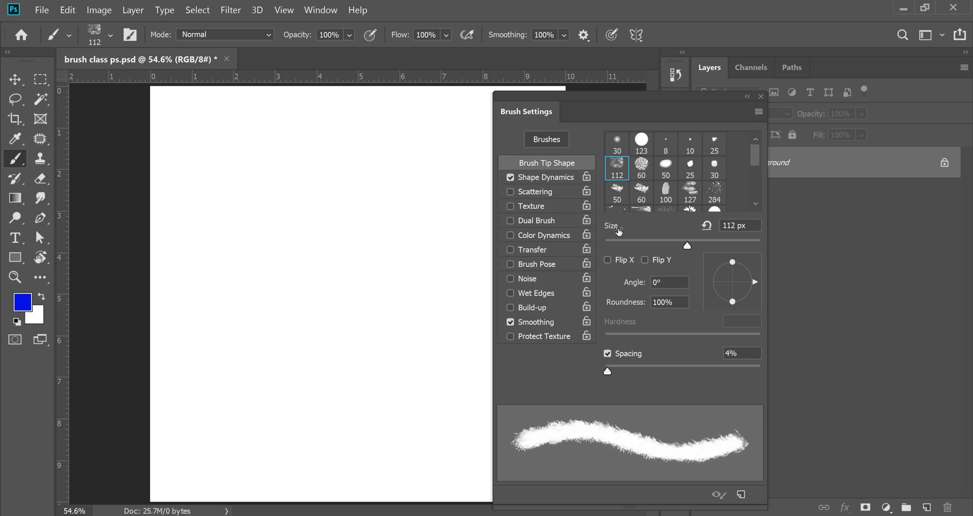
pyautogui.click(547, 178)
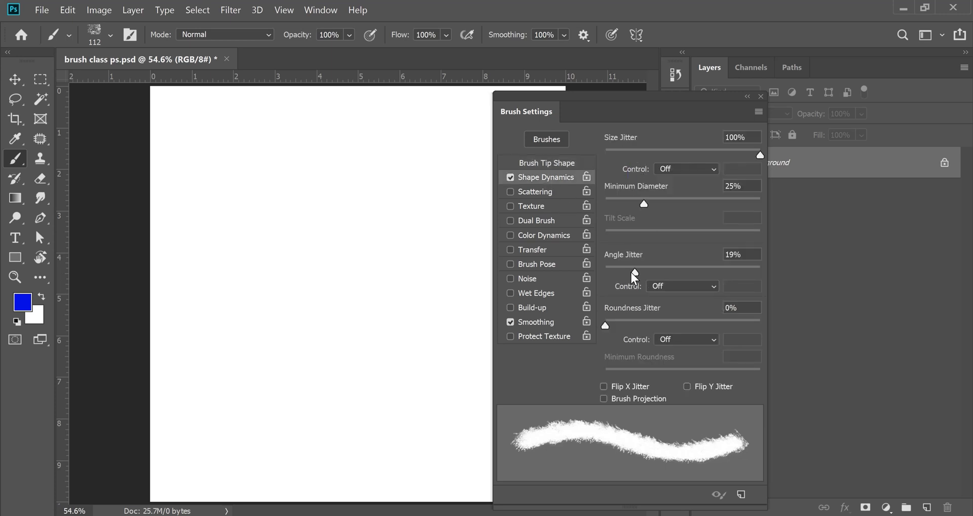
pyautogui.moveTo(635, 267); pyautogui.dragTo(737, 265)
pyautogui.moveTo(236, 135)
pyautogui.mouseDown()
pyautogui.moveTo(348, 164)
pyautogui.moveTo(356, 244)
pyautogui.moveTo(314, 346)
pyautogui.moveTo(334, 358)
pyautogui.mouseUp()
pyautogui.hotkey('ctrl', 'z')
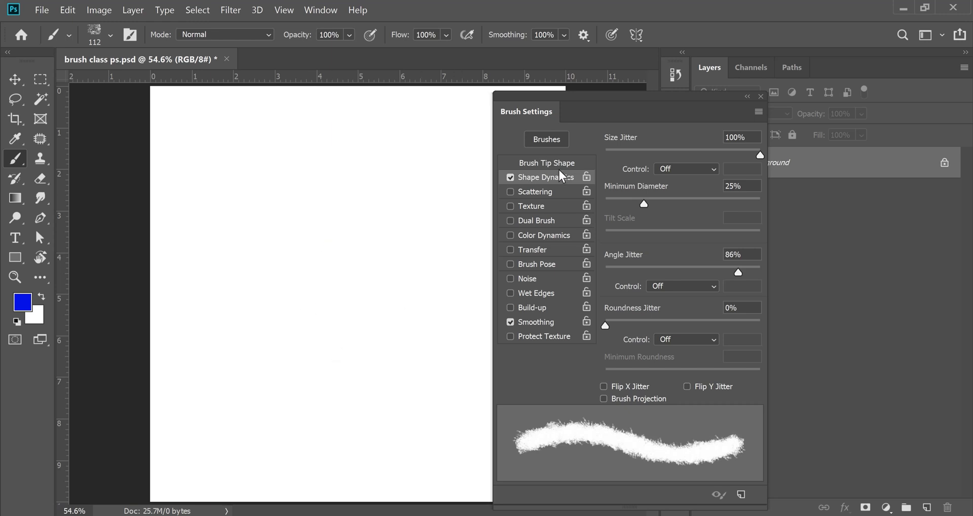
# Set the textured brush's Spacing to 337% and Angle Jitter to 0%, testing with trails on the canvas that are undone
pyautogui.click(547, 162)
pyautogui.moveTo(608, 371); pyautogui.dragTo(733, 374)
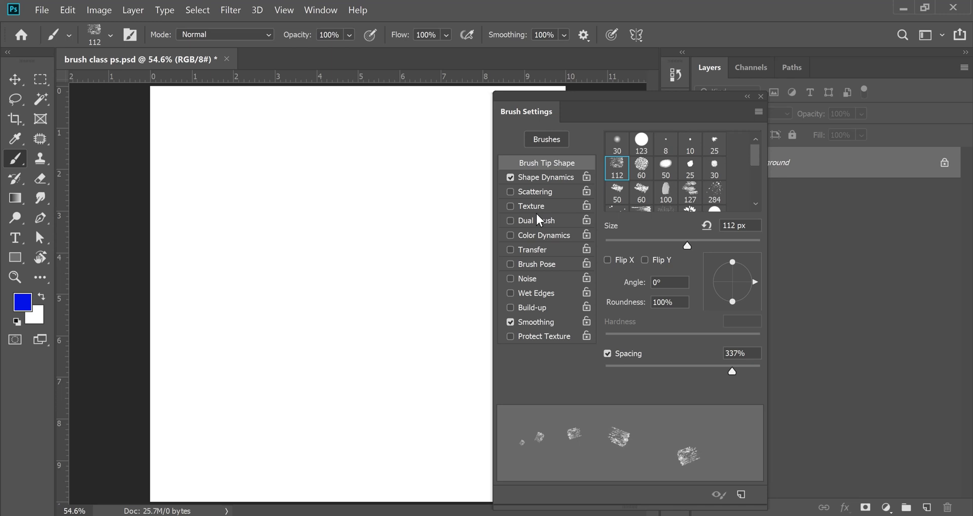
pyautogui.click(556, 178)
pyautogui.moveTo(696, 272); pyautogui.dragTo(549, 274)
pyautogui.moveTo(206, 156)
pyautogui.mouseDown()
pyautogui.moveTo(349, 157)
pyautogui.moveTo(399, 209)
pyautogui.mouseUp()
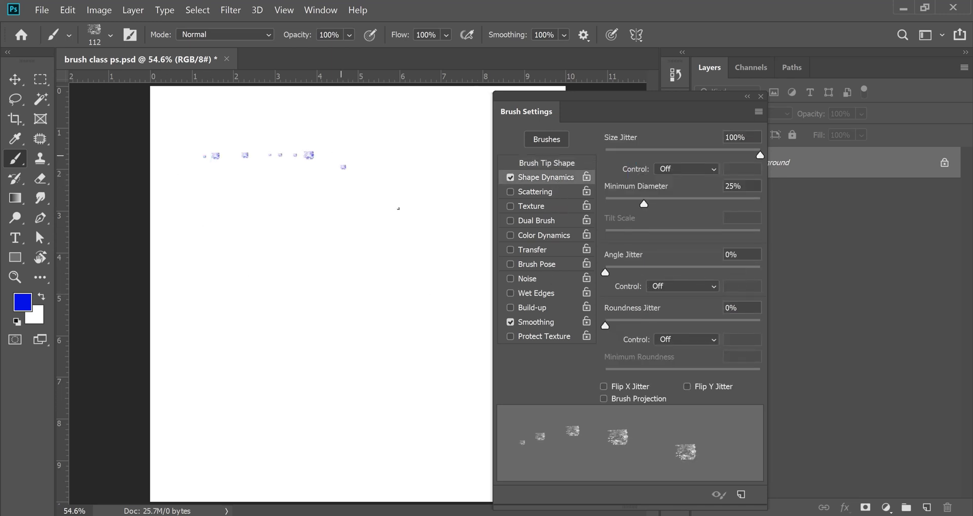
pyautogui.moveTo(357, 319)
pyautogui.mouseDown()
pyautogui.moveTo(250, 338)
pyautogui.moveTo(240, 399)
pyautogui.mouseUp()
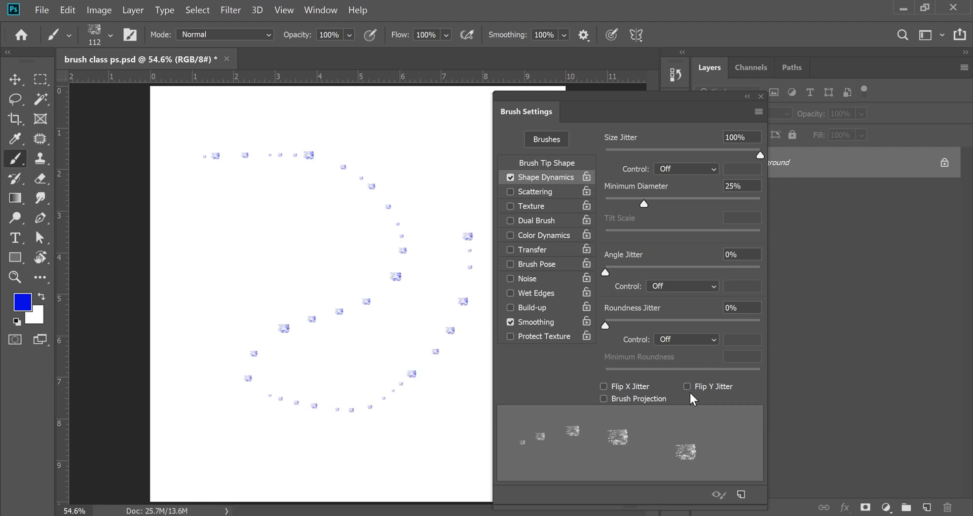
pyautogui.hotkey('ctrl', 'z')
# Set Angle Jitter to 100% and test it with a winding trail of textured marks, then undo the trail
pyautogui.moveTo(606, 273); pyautogui.dragTo(760, 273)
pyautogui.moveTo(192, 118)
pyautogui.mouseDown()
pyautogui.moveTo(367, 128)
pyautogui.moveTo(386, 154)
pyautogui.moveTo(354, 179)
pyautogui.moveTo(234, 178)
pyautogui.moveTo(209, 197)
pyautogui.moveTo(210, 237)
pyautogui.moveTo(281, 254)
pyautogui.moveTo(378, 228)
pyautogui.moveTo(403, 273)
pyautogui.moveTo(381, 318)
pyautogui.moveTo(301, 336)
pyautogui.moveTo(286, 377)
pyautogui.moveTo(339, 395)
pyautogui.moveTo(401, 386)
pyautogui.moveTo(450, 284)
pyautogui.moveTo(436, 175)
pyautogui.moveTo(465, 183)
pyautogui.moveTo(483, 243)
pyautogui.moveTo(480, 320)
pyautogui.moveTo(403, 403)
pyautogui.mouseUp()
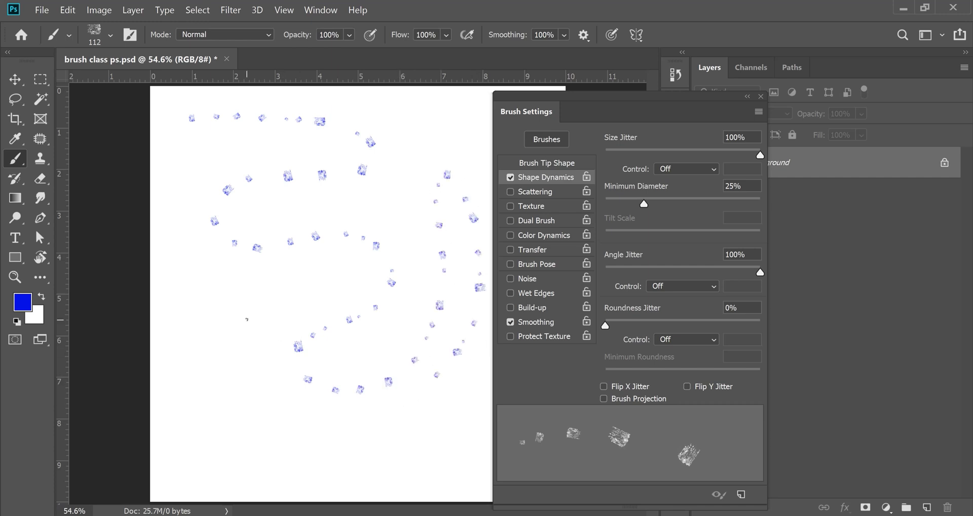
pyautogui.hotkey('ctrl', 'z')
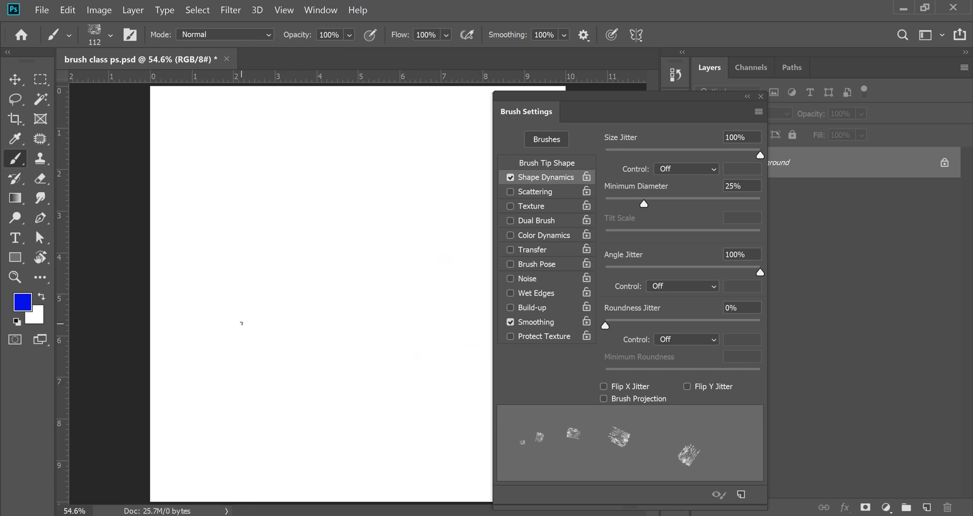
# Enlarge the textured brush to 1500 px and stamp eight separate blue marks around the canvas
pyautogui.press(']')
pyautogui.press(']')
pyautogui.press(']')
pyautogui.press(']')
pyautogui.press(']')
pyautogui.press(']')
pyautogui.press(']')
pyautogui.press(']')
pyautogui.press(']')
pyautogui.press(']')
pyautogui.press(']')
pyautogui.press(']')
pyautogui.press(']')
pyautogui.press(']')
pyautogui.press(']')
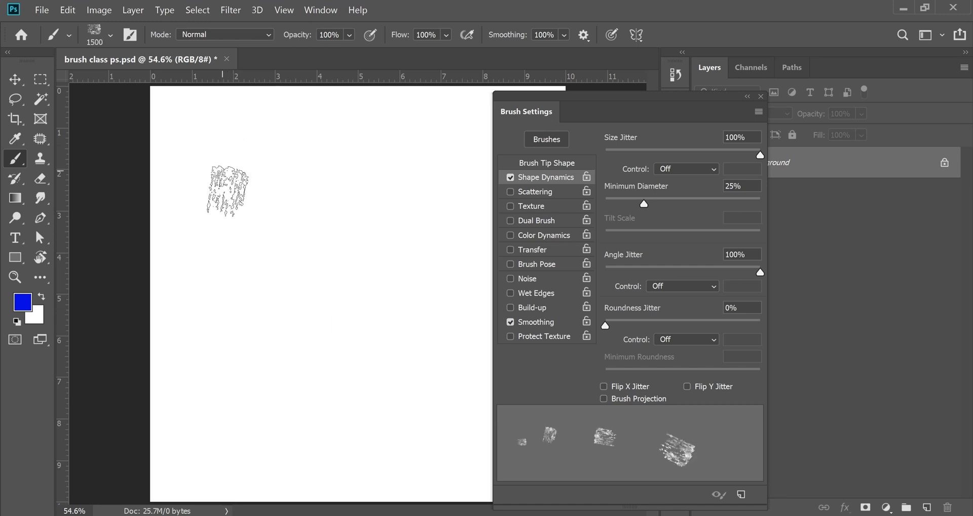
pyautogui.click(189, 138)
pyautogui.click(359, 169)
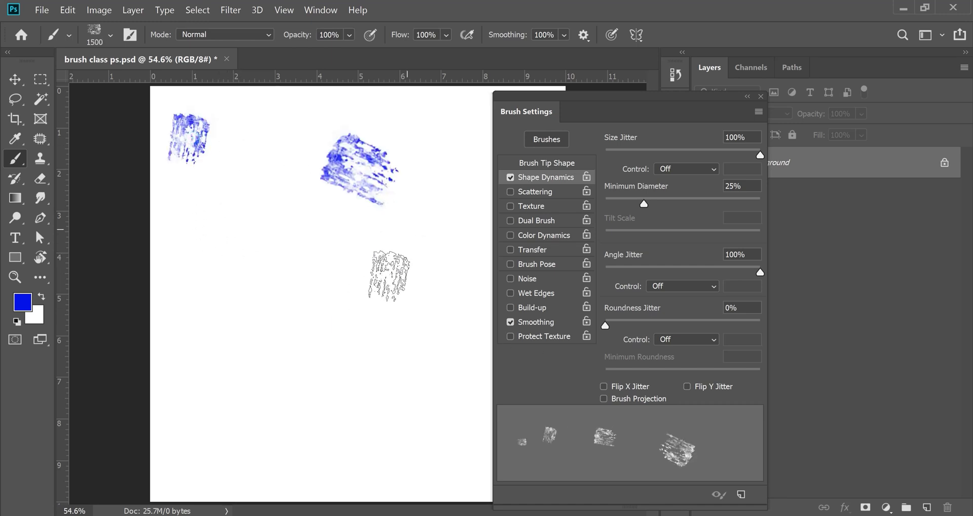
pyautogui.click(279, 259)
pyautogui.click(353, 321)
pyautogui.click(446, 266)
pyautogui.click(173, 324)
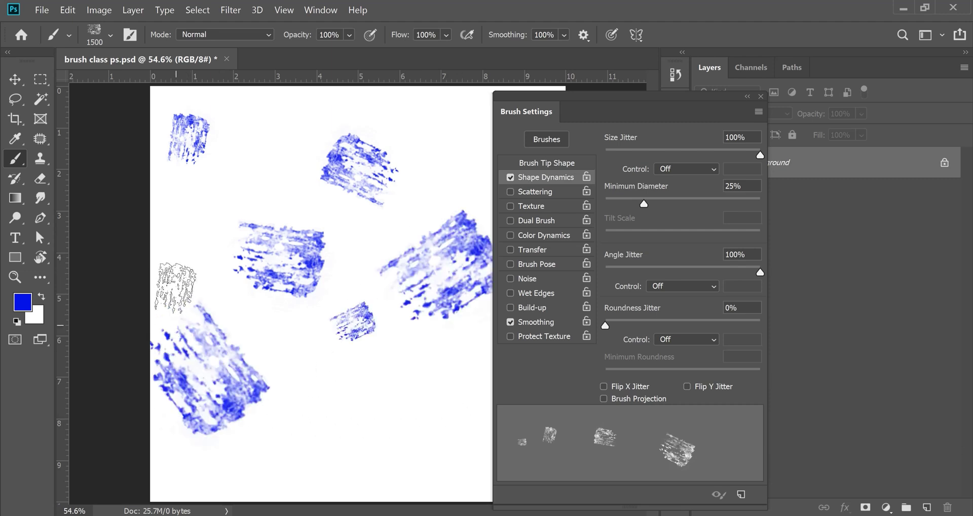
pyautogui.click(430, 116)
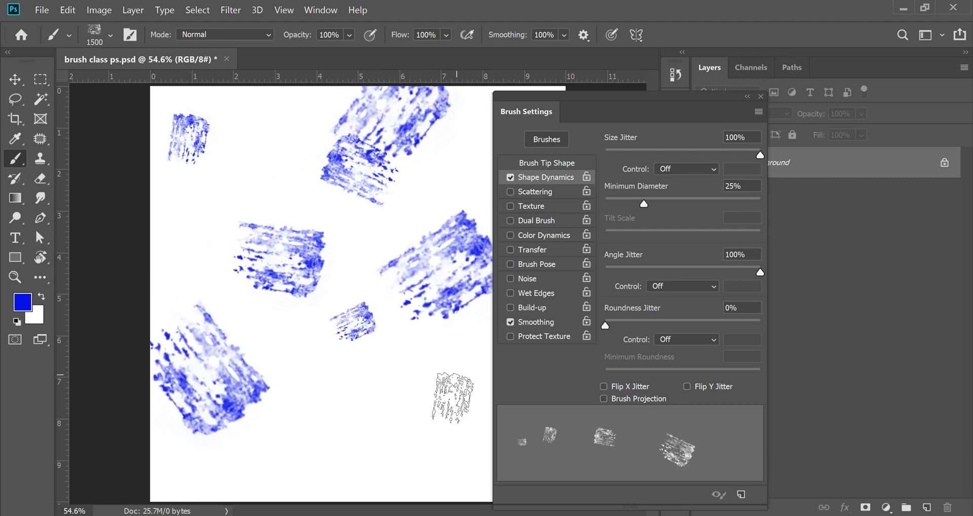
pyautogui.click(385, 431)
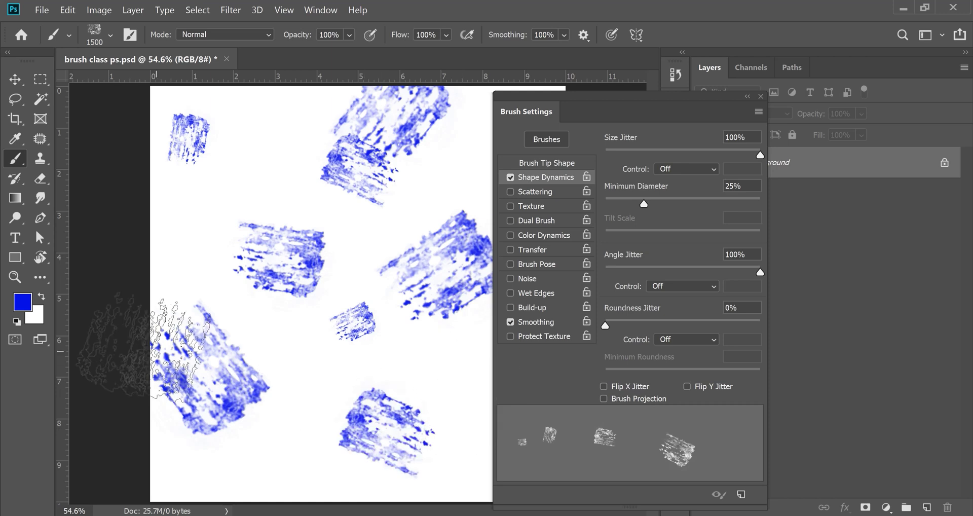
# Clear the canvas to white and set Roundness Jitter to 82%
pyautogui.hotkey('ctrl', 'BackSpace')
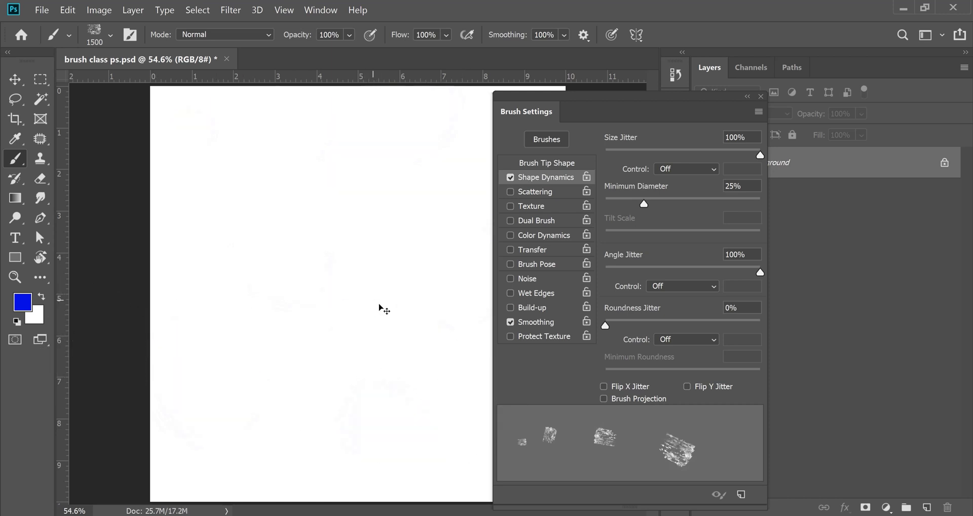
pyautogui.moveTo(605, 325); pyautogui.dragTo(731, 324)
# Reduce the textured brush to 600 px and stamp thirteen separate blue marks across the canvas
pyautogui.press('[')
pyautogui.press('[')
pyautogui.press('[')
pyautogui.press('[')
pyautogui.press('[')
pyautogui.press('[')
pyautogui.press('[')
pyautogui.press('[')
pyautogui.press('[')
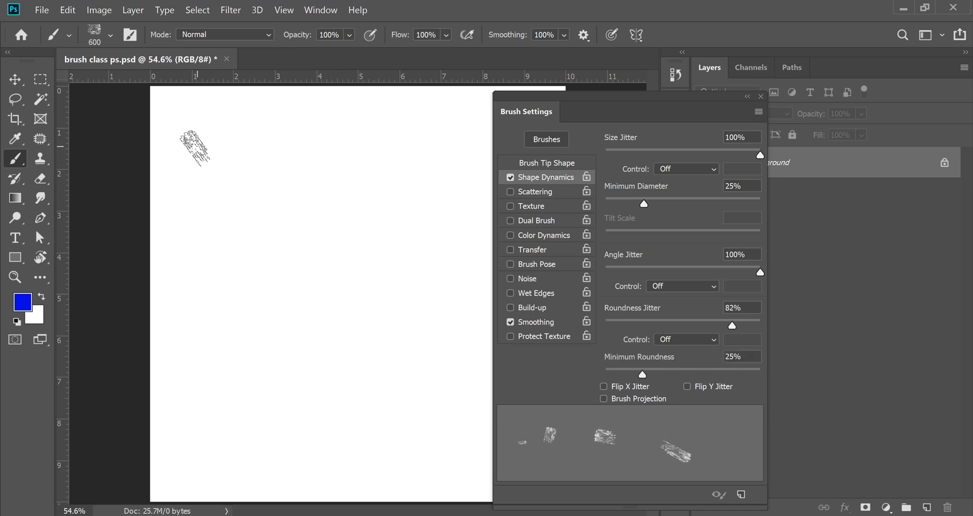
pyautogui.click(187, 138)
pyautogui.click(321, 135)
pyautogui.click(414, 223)
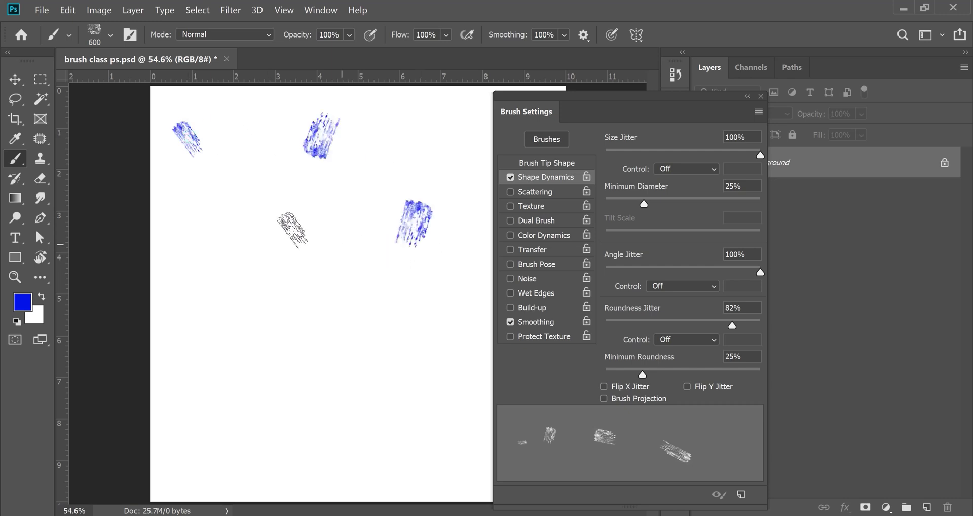
pyautogui.click(271, 239)
pyautogui.click(377, 323)
pyautogui.click(368, 424)
pyautogui.click(204, 330)
pyautogui.click(194, 262)
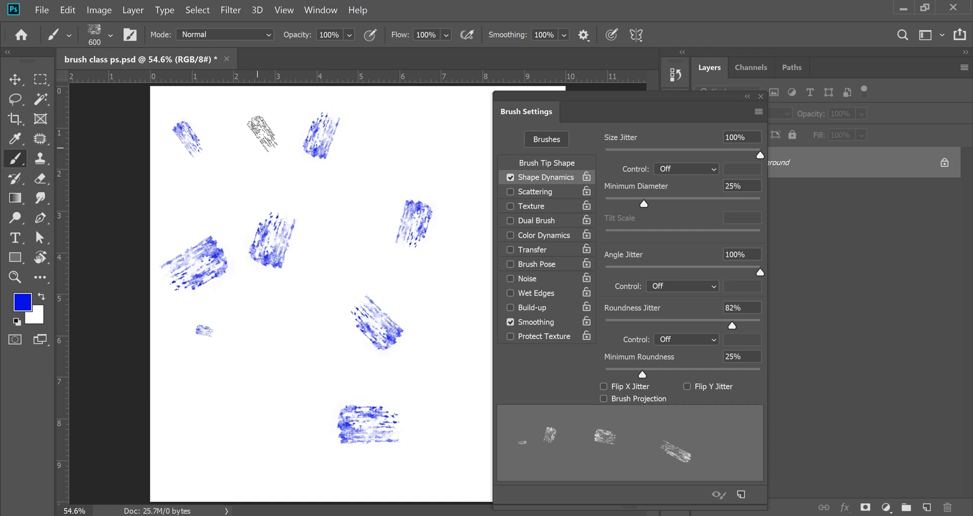
pyautogui.click(319, 109)
pyautogui.click(458, 177)
pyautogui.click(465, 249)
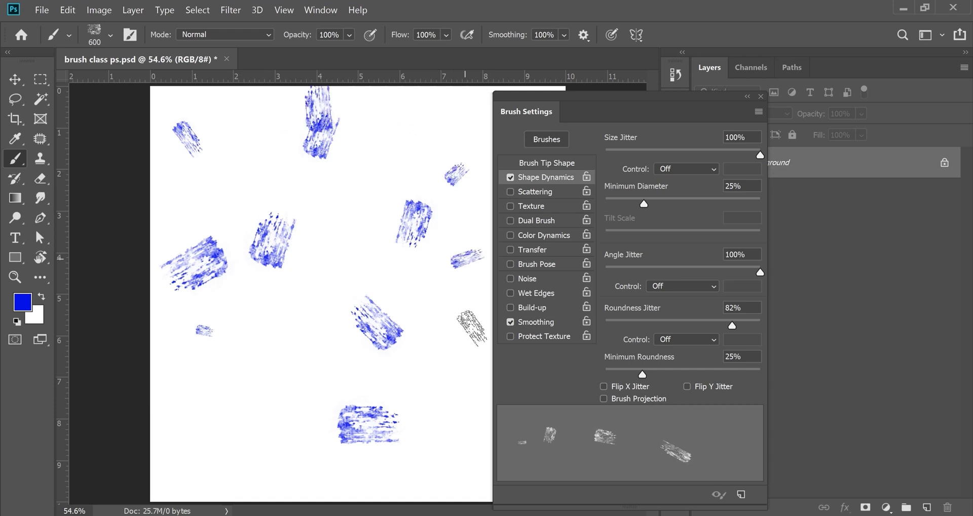
pyautogui.click(472, 369)
pyautogui.click(329, 485)
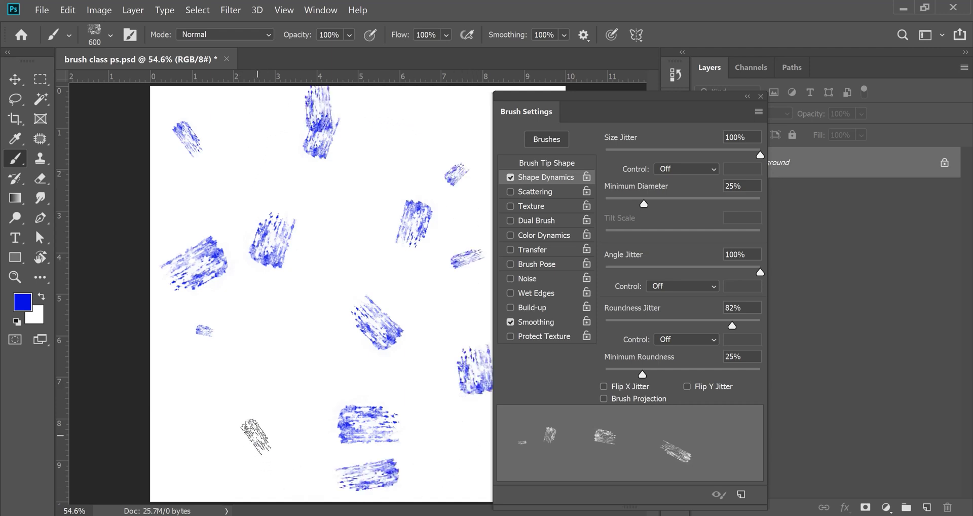
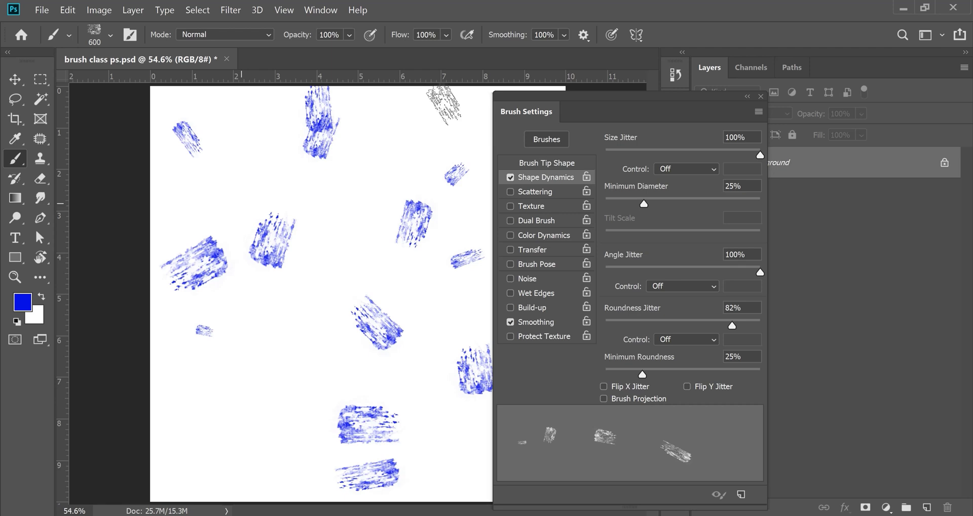
# Set Roundness Jitter to 100% and Minimum Roundness to 57%, with Size Jitter and Angle Jitter at 100%
pyautogui.moveTo(728, 151)
pyautogui.mouseDown()
pyautogui.moveTo(614, 162)
pyautogui.moveTo(792, 156)
pyautogui.mouseUp()
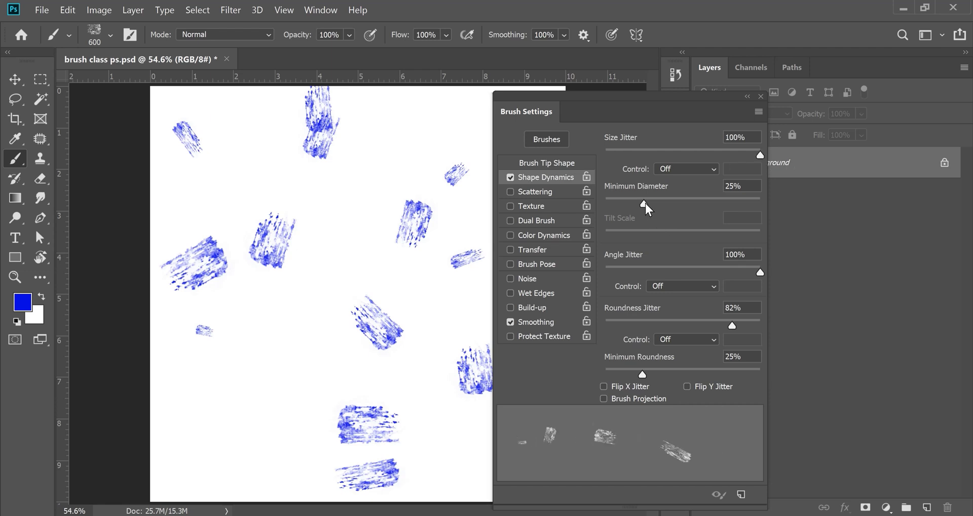
pyautogui.moveTo(759, 272)
pyautogui.mouseDown()
pyautogui.moveTo(600, 273)
pyautogui.moveTo(781, 269)
pyautogui.mouseUp()
pyautogui.moveTo(731, 326); pyautogui.dragTo(787, 322)
pyautogui.moveTo(642, 376)
pyautogui.mouseDown()
pyautogui.moveTo(782, 369)
pyautogui.moveTo(603, 374)
pyautogui.moveTo(676, 376)
pyautogui.mouseUp()
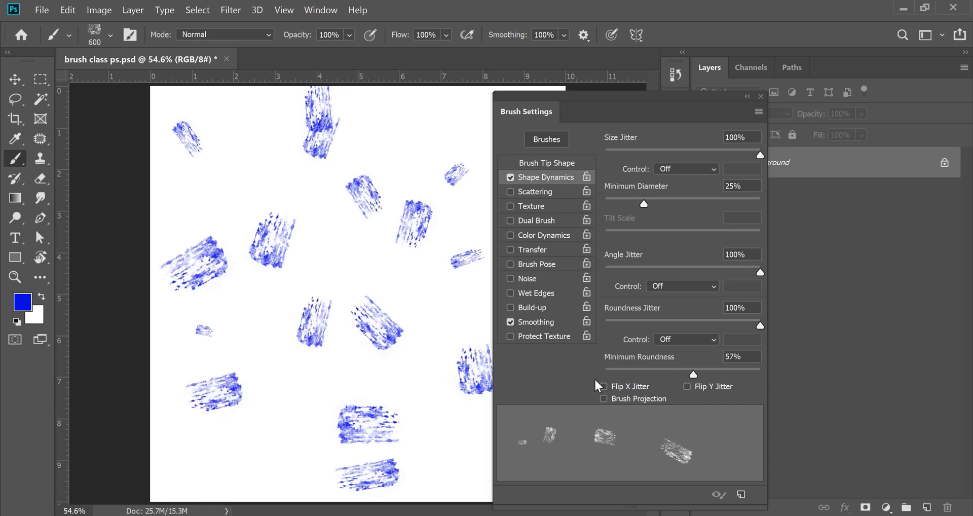
# Enable Scattering and switch to the hard round 123 px brush tip with Spacing at 198%
pyautogui.click(546, 192)
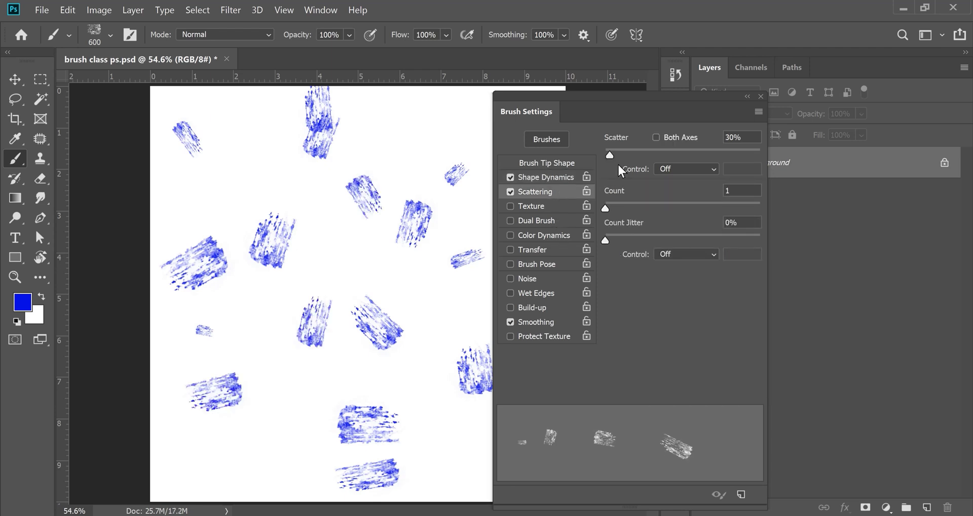
pyautogui.click(546, 163)
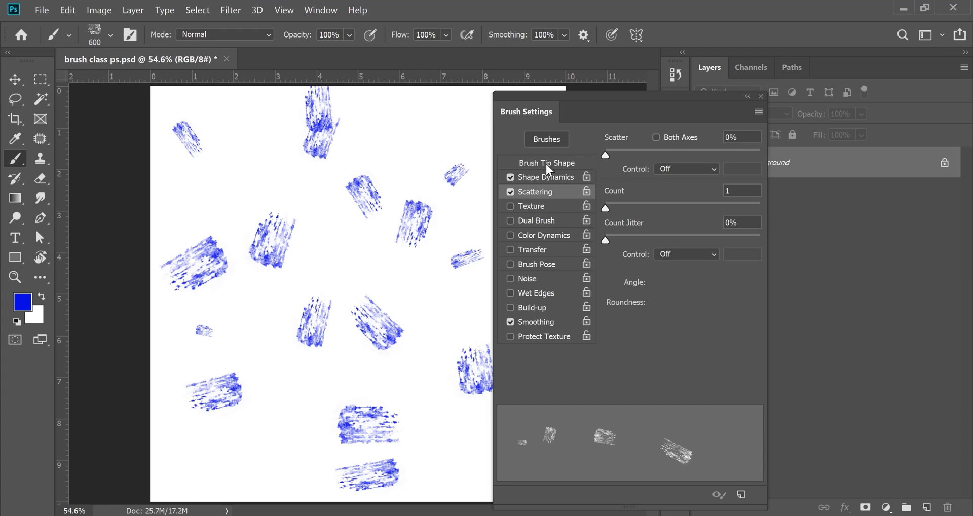
pyautogui.click(641, 140)
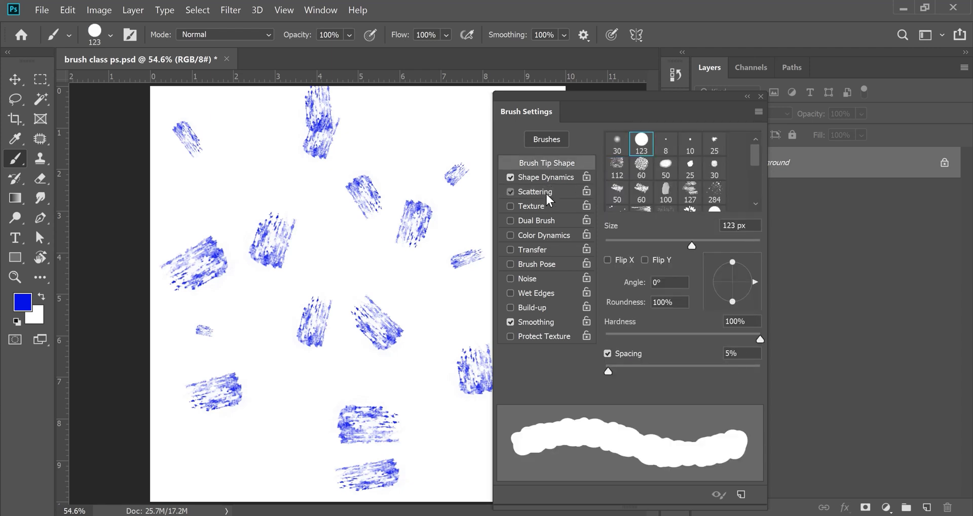
pyautogui.click(537, 191)
pyautogui.click(543, 163)
pyautogui.moveTo(608, 371); pyautogui.dragTo(720, 372)
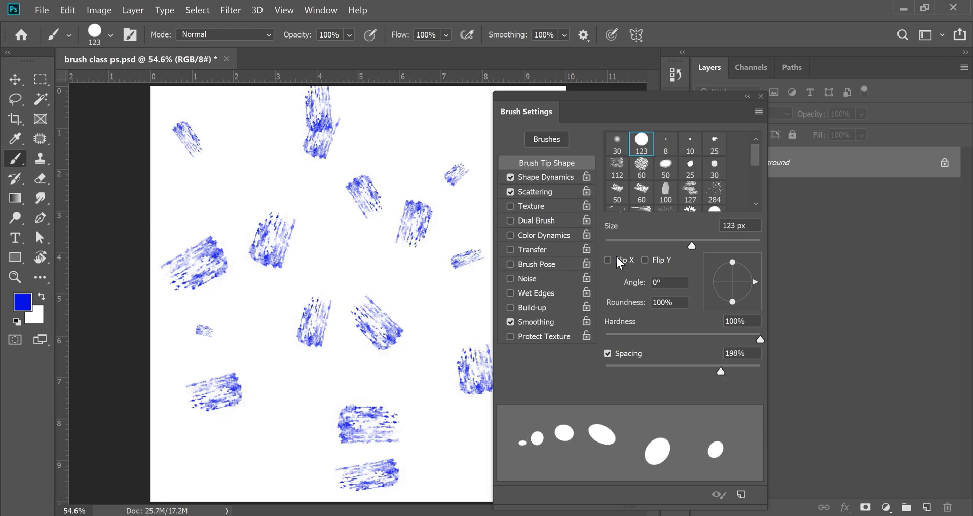
pyautogui.click(545, 178)
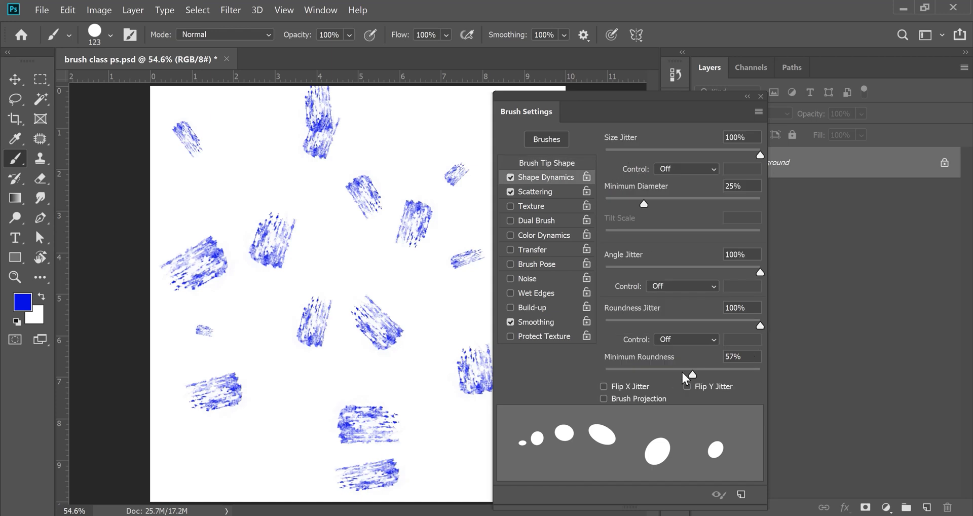
pyautogui.moveTo(758, 325)
pyautogui.mouseDown()
pyautogui.moveTo(630, 329)
pyautogui.moveTo(872, 327)
pyautogui.mouseUp()
pyautogui.moveTo(758, 275)
pyautogui.mouseDown()
pyautogui.moveTo(658, 272)
pyautogui.moveTo(836, 276)
pyautogui.mouseUp()
pyautogui.moveTo(757, 154)
pyautogui.mouseDown()
pyautogui.moveTo(641, 151)
pyautogui.moveTo(797, 167)
pyautogui.mouseUp()
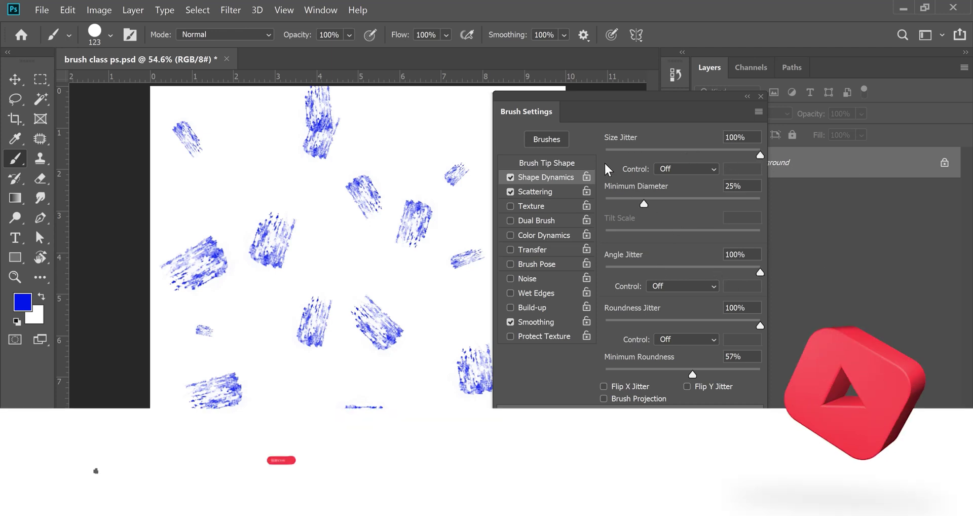
# Set Scatter to 623% and clear the blue textured marks from the canvas
pyautogui.click(550, 192)
pyautogui.moveTo(644, 156); pyautogui.dragTo(701, 155)
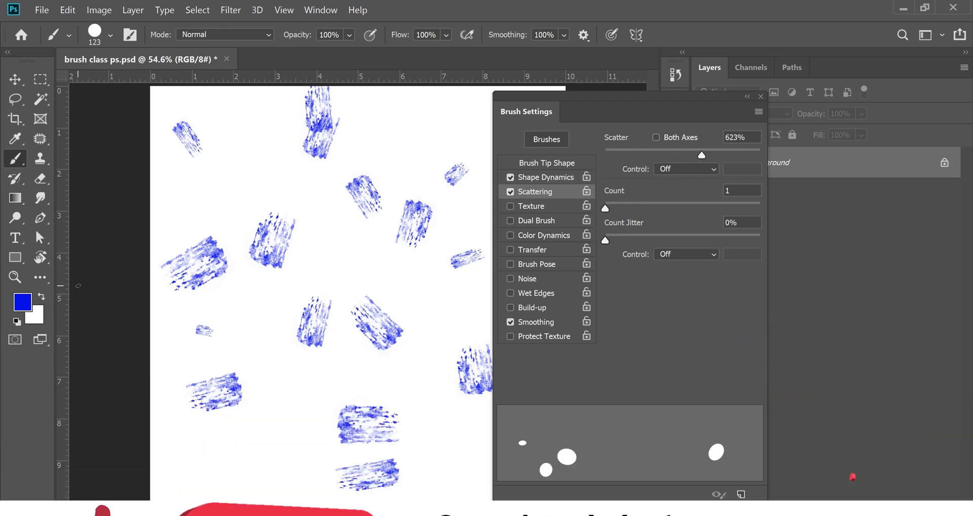
pyautogui.hotkey('ctrl', 'z')
pyautogui.hotkey('ctrl', 'z')
pyautogui.hotkey('ctrl', 'z')
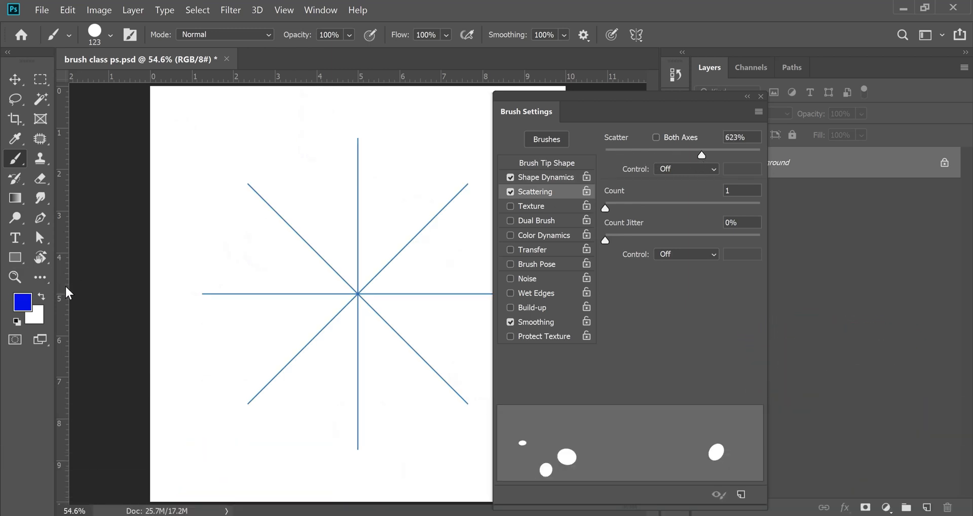
# Change the foreground colour to bright green and paint scattered dots over the whole canvas
pyautogui.click(23, 302)
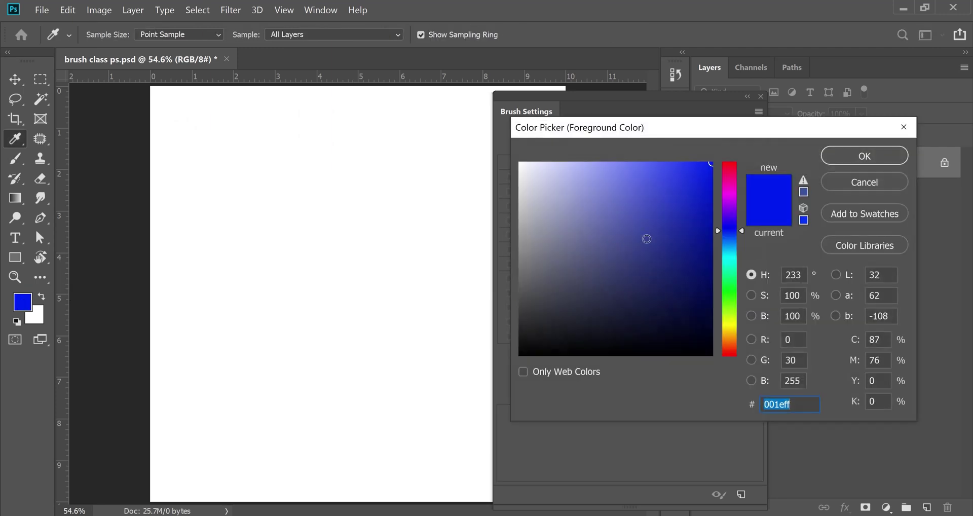
pyautogui.moveTo(731, 256); pyautogui.dragTo(732, 296)
pyautogui.click(864, 155)
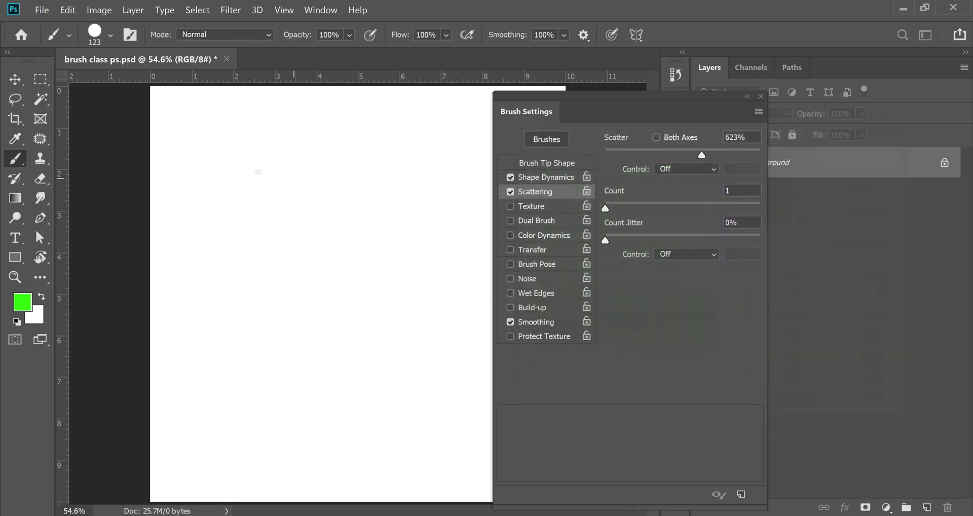
pyautogui.moveTo(212, 119)
pyautogui.mouseDown()
pyautogui.moveTo(333, 131)
pyautogui.moveTo(392, 185)
pyautogui.moveTo(396, 235)
pyautogui.moveTo(337, 259)
pyautogui.moveTo(240, 229)
pyautogui.moveTo(190, 234)
pyautogui.moveTo(183, 273)
pyautogui.moveTo(213, 336)
pyautogui.moveTo(255, 357)
pyautogui.moveTo(378, 330)
pyautogui.moveTo(425, 350)
pyautogui.moveTo(430, 385)
pyautogui.moveTo(410, 447)
pyautogui.moveTo(304, 475)
pyautogui.moveTo(225, 422)
pyautogui.moveTo(235, 371)
pyautogui.moveTo(453, 219)
pyautogui.moveTo(460, 151)
pyautogui.moveTo(443, 140)
pyautogui.moveTo(356, 132)
pyautogui.moveTo(271, 141)
pyautogui.moveTo(207, 175)
pyautogui.moveTo(220, 215)
pyautogui.moveTo(275, 229)
pyautogui.moveTo(460, 199)
pyautogui.moveTo(487, 300)
pyautogui.moveTo(480, 393)
pyautogui.moveTo(463, 424)
pyautogui.moveTo(349, 391)
pyautogui.moveTo(279, 399)
pyautogui.moveTo(223, 443)
pyautogui.moveTo(173, 425)
pyautogui.moveTo(171, 127)
pyautogui.moveTo(189, 115)
pyautogui.moveTo(491, 118)
pyautogui.moveTo(427, 366)
pyautogui.moveTo(450, 414)
pyautogui.moveTo(279, 303)
pyautogui.moveTo(179, 351)
pyautogui.moveTo(361, 490)
pyautogui.moveTo(440, 490)
pyautogui.moveTo(403, 308)
pyautogui.moveTo(433, 355)
pyautogui.mouseUp()
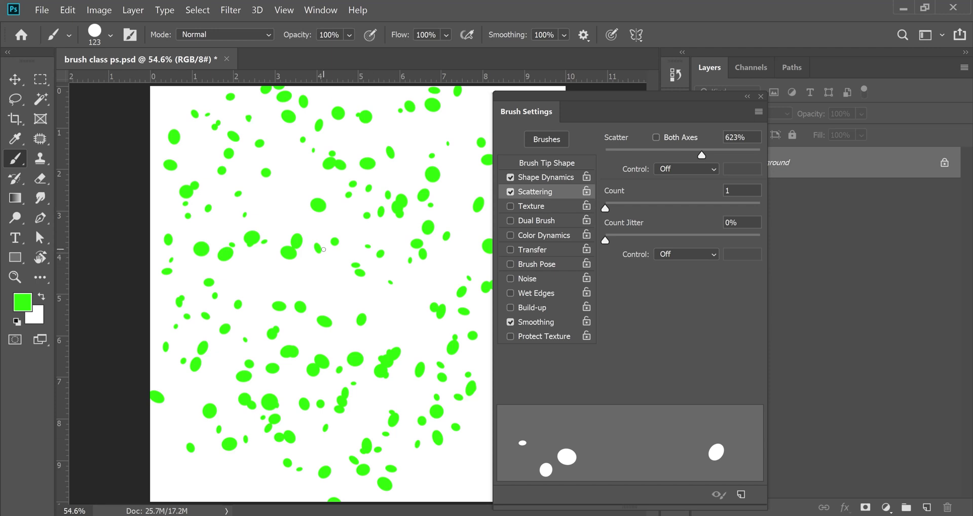
# Save the current brush as a new preset named "new brush" and check it in the brush preset list
pyautogui.click(741, 496)
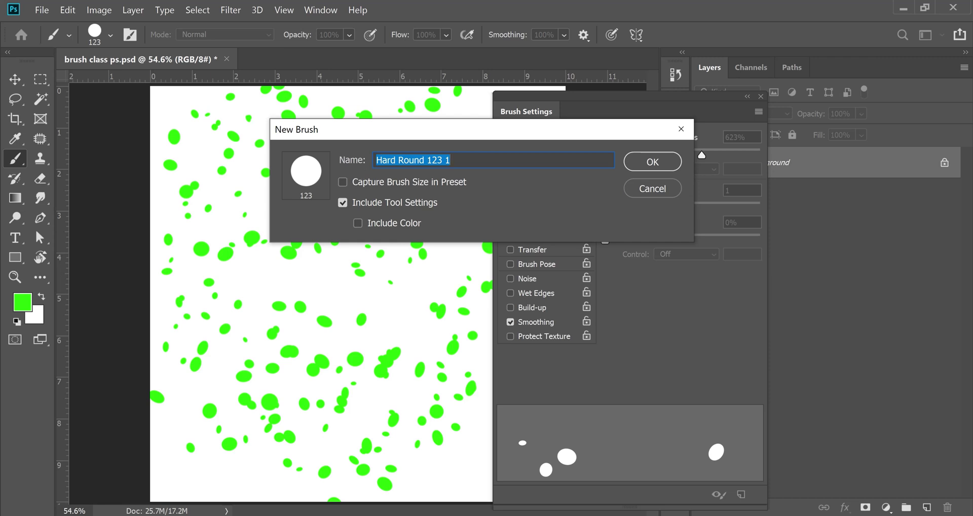
pyautogui.write('new brush')
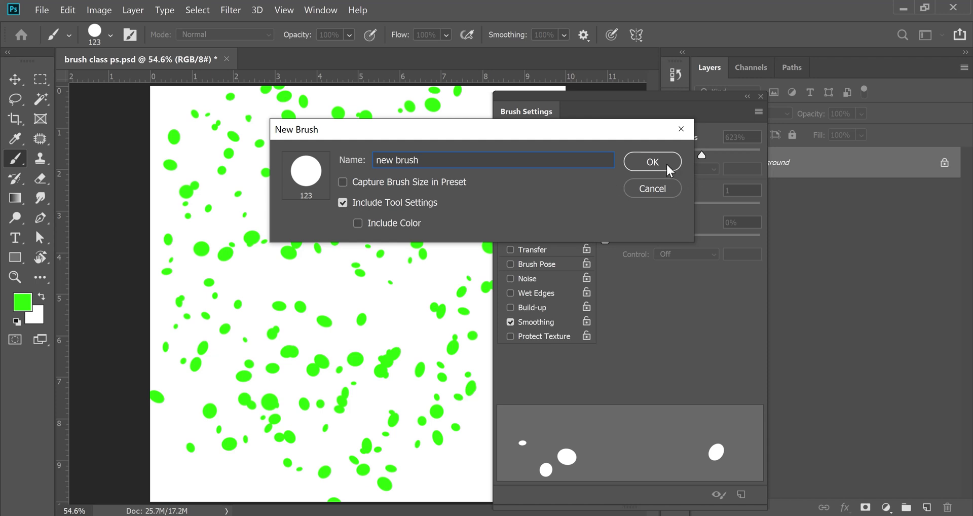
pyautogui.click(666, 162)
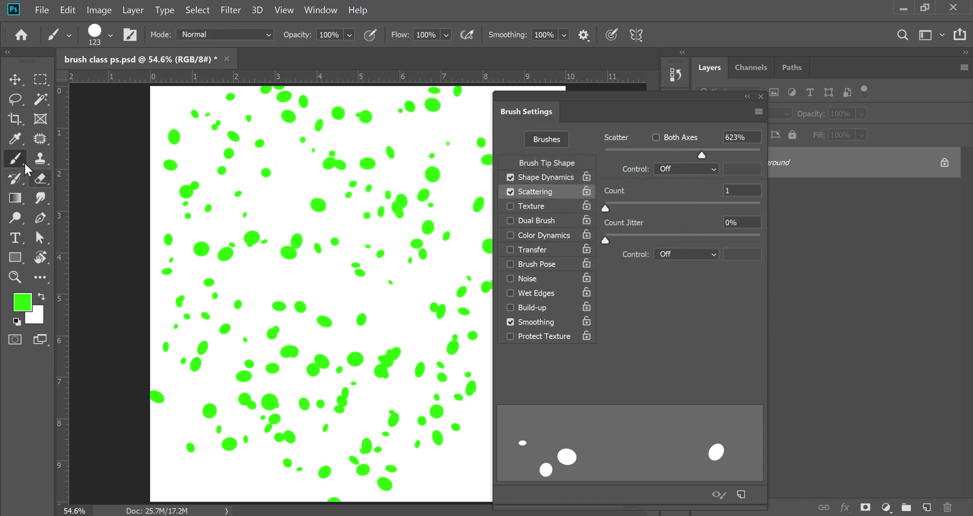
pyautogui.click(108, 35)
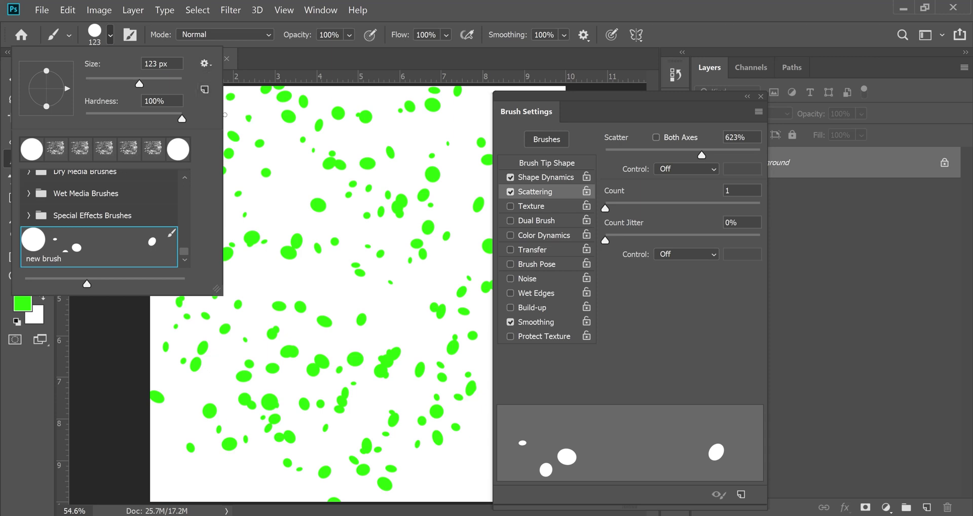
pyautogui.click(308, 57)
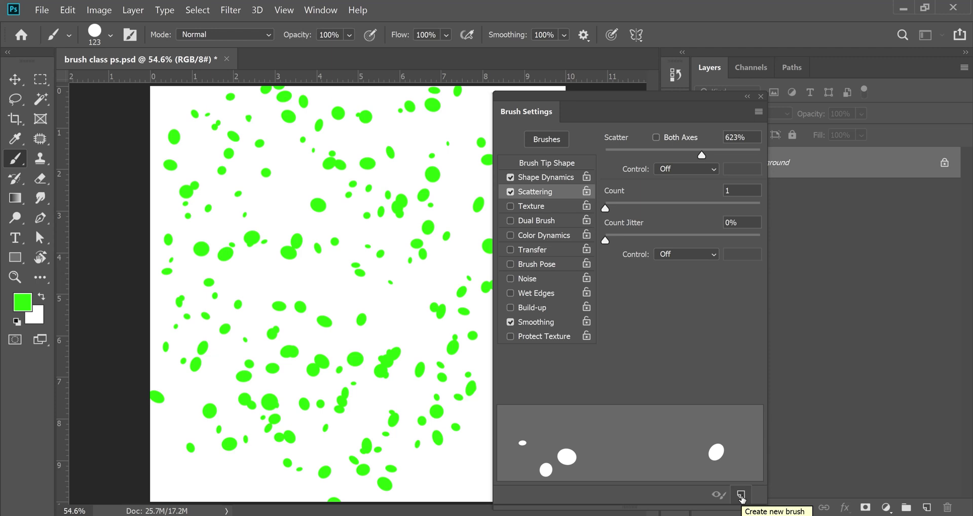
# Undo the painted green dots and set Scatter to 534% with Both Axes enabled
pyautogui.hotkey('ctrl', 'z')
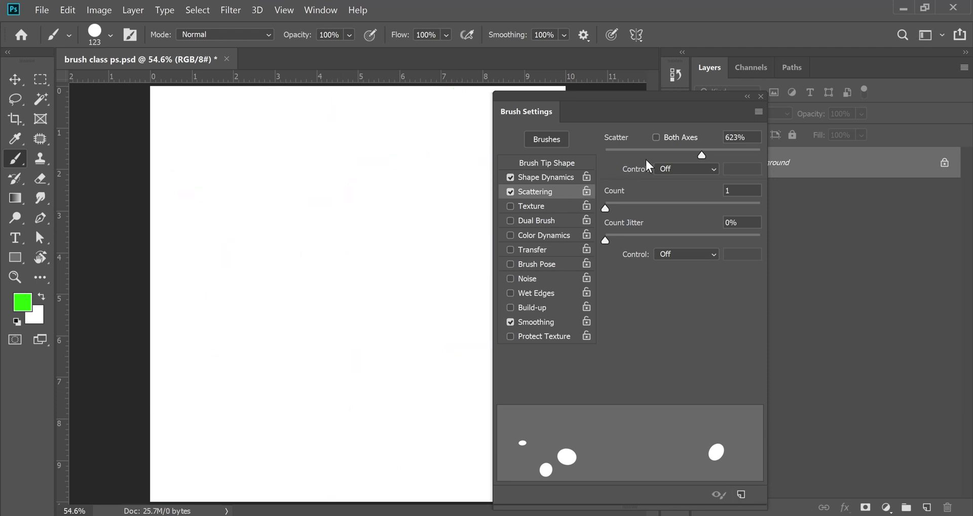
pyautogui.moveTo(701, 154)
pyautogui.mouseDown()
pyautogui.moveTo(540, 164)
pyautogui.moveTo(668, 169)
pyautogui.moveTo(761, 156)
pyautogui.moveTo(687, 153)
pyautogui.mouseUp()
pyautogui.click(655, 136)
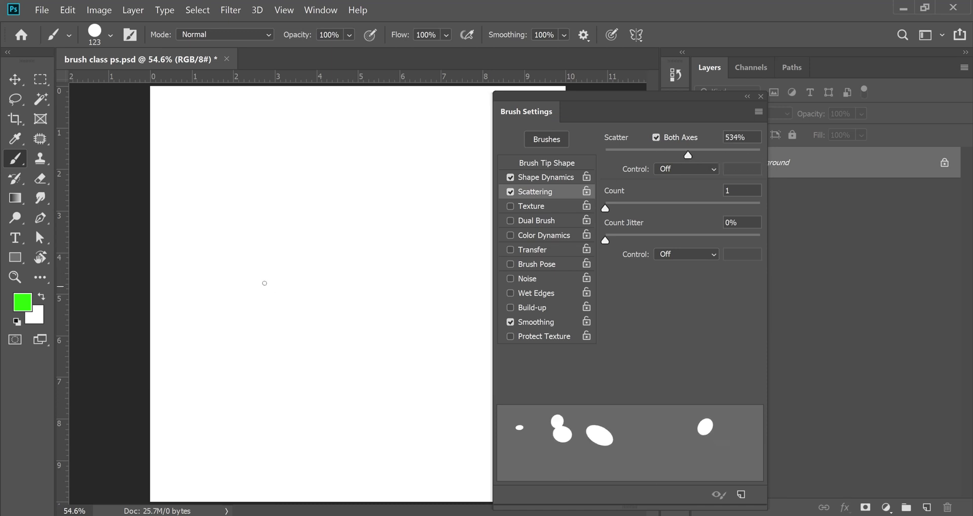
# Paint two rounds of scattered test dots with Both Axes enabled, undoing each one
pyautogui.moveTo(197, 136)
pyautogui.mouseDown()
pyautogui.moveTo(374, 165)
pyautogui.moveTo(349, 264)
pyautogui.moveTo(213, 275)
pyautogui.moveTo(323, 384)
pyautogui.moveTo(458, 201)
pyautogui.moveTo(448, 152)
pyautogui.moveTo(401, 131)
pyautogui.moveTo(268, 198)
pyautogui.moveTo(317, 445)
pyautogui.moveTo(299, 446)
pyautogui.mouseUp()
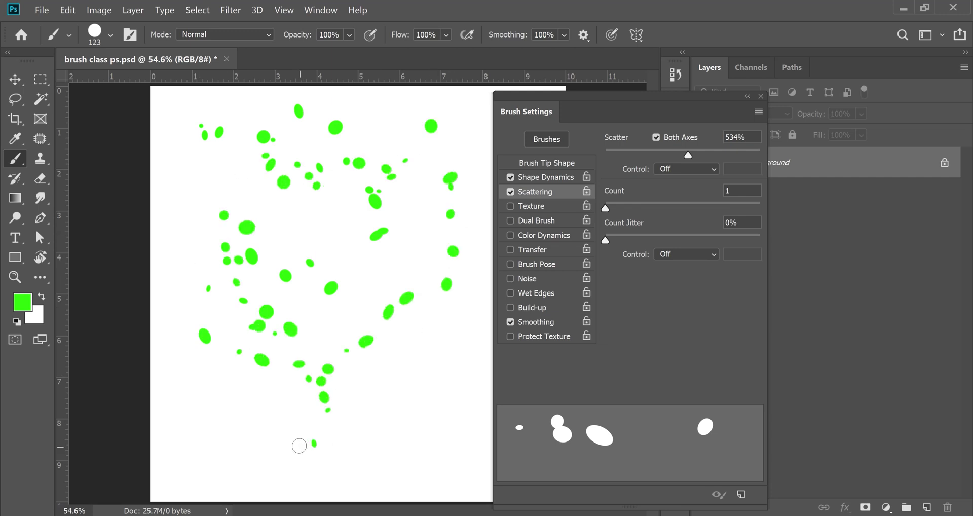
pyautogui.hotkey('ctrl', 'z')
pyautogui.click(657, 136)
pyautogui.moveTo(182, 114)
pyautogui.mouseDown()
pyautogui.moveTo(380, 116)
pyautogui.moveTo(397, 123)
pyautogui.moveTo(430, 189)
pyautogui.moveTo(419, 236)
pyautogui.moveTo(342, 304)
pyautogui.moveTo(224, 178)
pyautogui.moveTo(191, 206)
pyautogui.moveTo(212, 318)
pyautogui.moveTo(190, 436)
pyautogui.moveTo(264, 461)
pyautogui.moveTo(357, 375)
pyautogui.moveTo(397, 432)
pyautogui.moveTo(489, 342)
pyautogui.moveTo(425, 203)
pyautogui.moveTo(426, 108)
pyautogui.moveTo(301, 170)
pyautogui.moveTo(250, 144)
pyautogui.moveTo(232, 150)
pyautogui.moveTo(245, 218)
pyautogui.moveTo(303, 303)
pyautogui.moveTo(258, 355)
pyautogui.mouseUp()
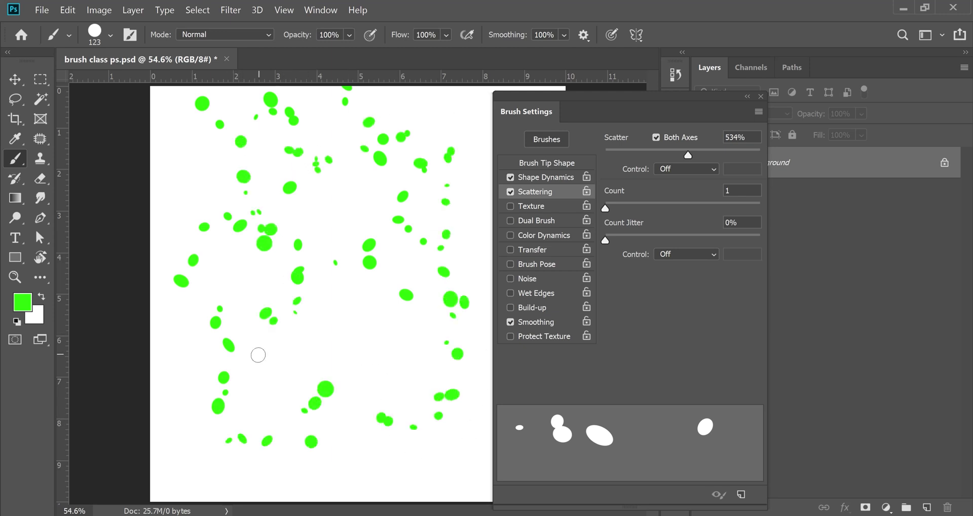
pyautogui.hotkey('ctrl', 'z')
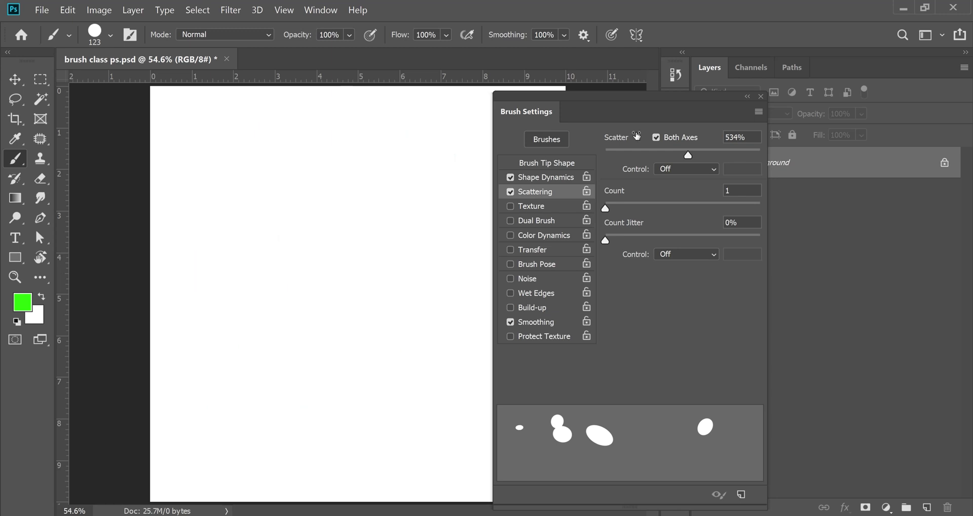
# Compare scattering by painting dots with Both Axes disabled and again with it re-enabled
pyautogui.click(656, 137)
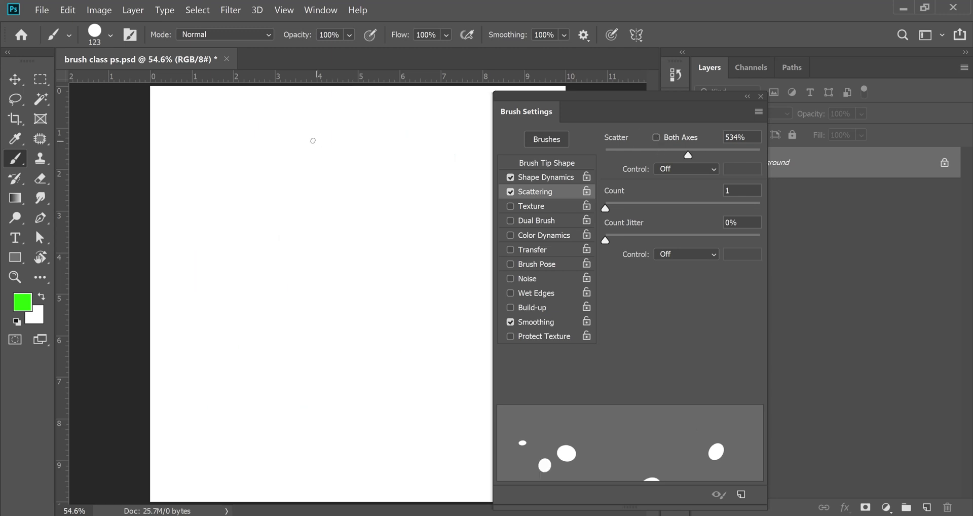
pyautogui.moveTo(204, 108)
pyautogui.mouseDown()
pyautogui.moveTo(410, 121)
pyautogui.moveTo(426, 143)
pyautogui.moveTo(383, 229)
pyautogui.mouseUp()
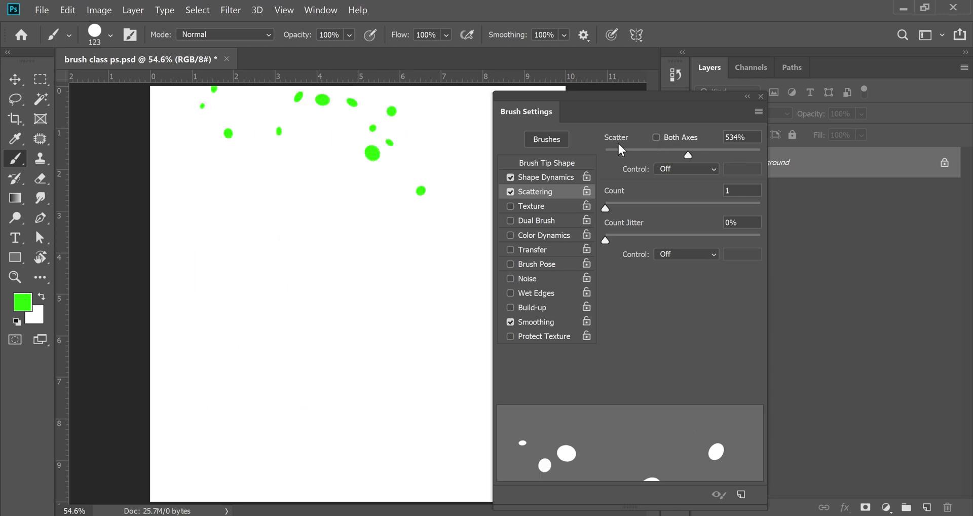
pyautogui.click(656, 137)
pyautogui.moveTo(239, 167)
pyautogui.mouseDown()
pyautogui.moveTo(279, 227)
pyautogui.moveTo(376, 243)
pyautogui.moveTo(451, 145)
pyautogui.moveTo(460, 345)
pyautogui.moveTo(295, 397)
pyautogui.moveTo(253, 340)
pyautogui.moveTo(253, 287)
pyautogui.moveTo(221, 233)
pyautogui.moveTo(201, 275)
pyautogui.moveTo(207, 367)
pyautogui.moveTo(245, 414)
pyautogui.moveTo(382, 443)
pyautogui.moveTo(288, 449)
pyautogui.moveTo(243, 425)
pyautogui.moveTo(224, 458)
pyautogui.moveTo(362, 329)
pyautogui.moveTo(366, 202)
pyautogui.moveTo(399, 327)
pyautogui.moveTo(203, 162)
pyautogui.moveTo(207, 243)
pyautogui.moveTo(378, 195)
pyautogui.moveTo(453, 191)
pyautogui.mouseUp()
# Clear the canvas, try a Count of 10 with dense scattered dots, and revert both the dots and Count to 1
pyautogui.moveTo(606, 207); pyautogui.dragTo(671, 214)
pyautogui.moveTo(649, 219); pyautogui.dragTo(600, 224)
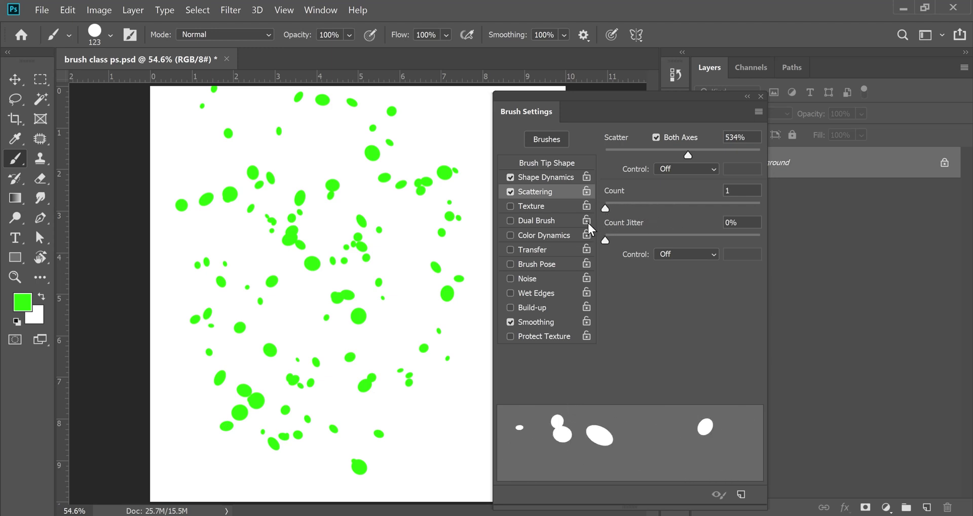
pyautogui.moveTo(609, 212); pyautogui.dragTo(615, 211)
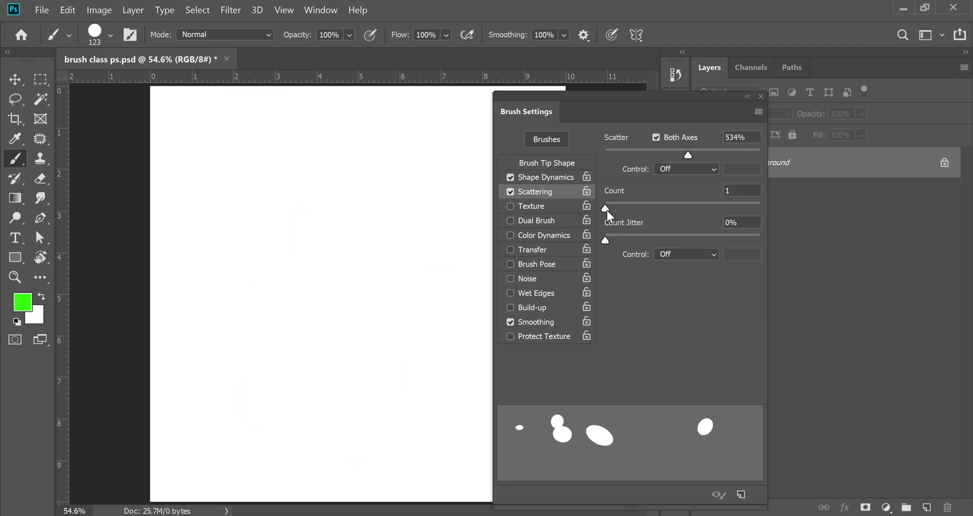
pyautogui.moveTo(606, 211); pyautogui.dragTo(694, 208)
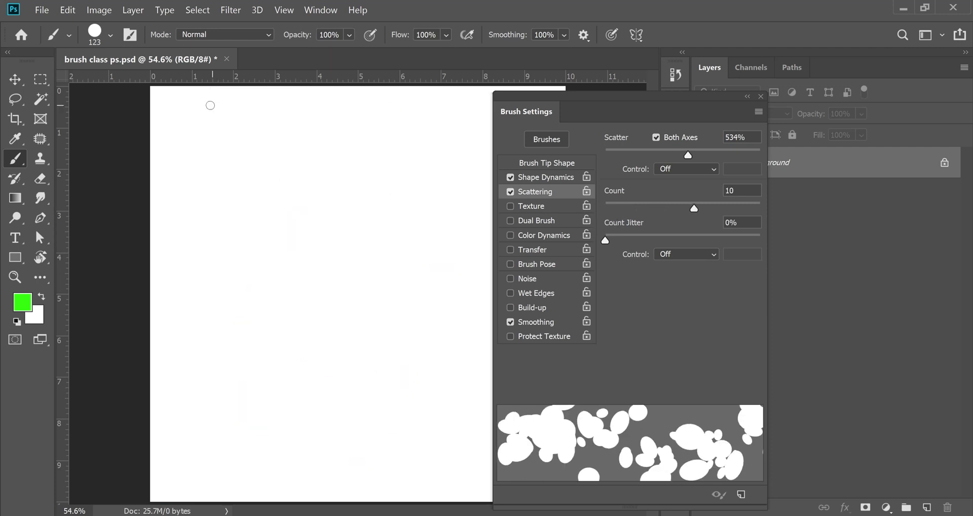
pyautogui.moveTo(175, 104)
pyautogui.mouseDown()
pyautogui.moveTo(360, 146)
pyautogui.moveTo(404, 178)
pyautogui.moveTo(389, 233)
pyautogui.moveTo(257, 186)
pyautogui.moveTo(196, 238)
pyautogui.moveTo(441, 382)
pyautogui.moveTo(284, 407)
pyautogui.moveTo(263, 459)
pyautogui.moveTo(314, 471)
pyautogui.moveTo(220, 357)
pyautogui.moveTo(441, 126)
pyautogui.moveTo(453, 158)
pyautogui.mouseUp()
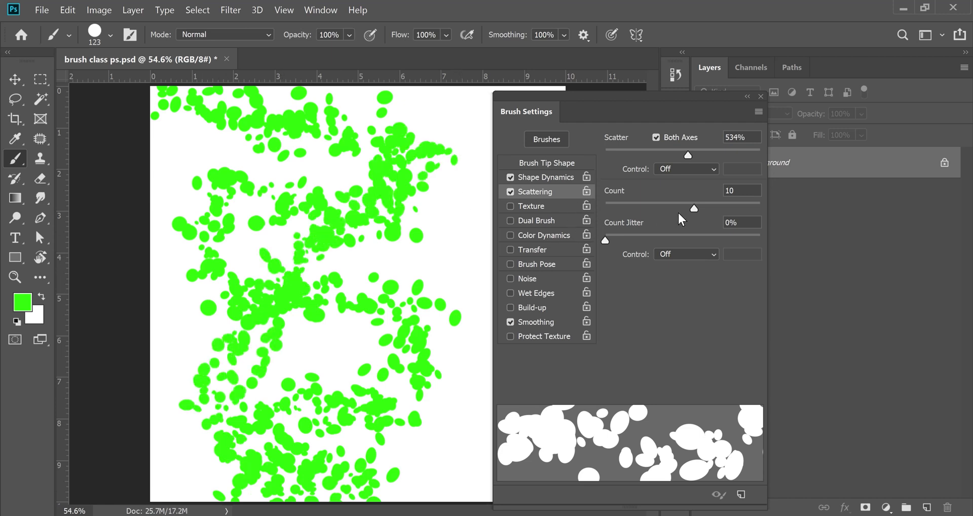
pyautogui.moveTo(693, 207); pyautogui.dragTo(605, 208)
pyautogui.hotkey('ctrl', 'z')
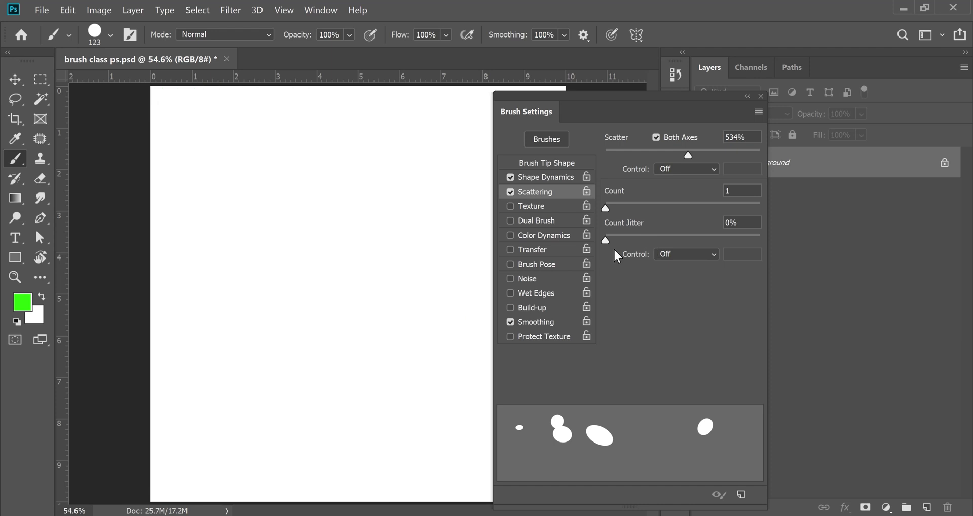
# Set Count Jitter to 100% and paint scattered dots across the canvas
pyautogui.moveTo(606, 240); pyautogui.dragTo(620, 240)
pyautogui.moveTo(727, 240); pyautogui.dragTo(773, 239)
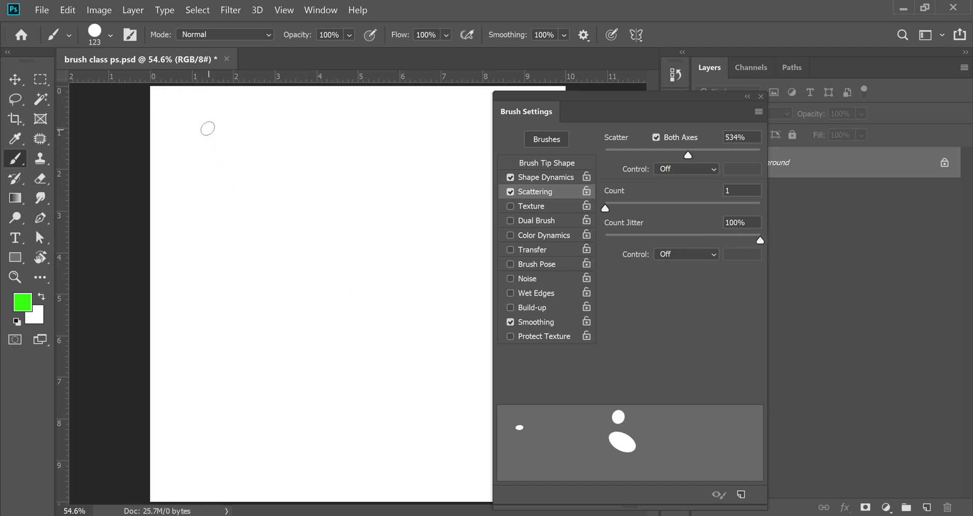
pyautogui.moveTo(183, 110)
pyautogui.mouseDown()
pyautogui.moveTo(338, 113)
pyautogui.moveTo(415, 154)
pyautogui.moveTo(412, 273)
pyautogui.moveTo(348, 321)
pyautogui.moveTo(270, 223)
pyautogui.moveTo(211, 195)
pyautogui.moveTo(176, 272)
pyautogui.moveTo(202, 356)
pyautogui.moveTo(368, 377)
pyautogui.moveTo(295, 449)
pyautogui.moveTo(248, 269)
pyautogui.mouseUp()
pyautogui.moveTo(361, 180)
pyautogui.mouseDown()
pyautogui.moveTo(470, 133)
pyautogui.moveTo(493, 298)
pyautogui.moveTo(441, 487)
pyautogui.moveTo(413, 426)
pyautogui.moveTo(426, 302)
pyautogui.moveTo(372, 313)
pyautogui.moveTo(320, 232)
pyautogui.moveTo(245, 300)
pyautogui.moveTo(217, 442)
pyautogui.moveTo(177, 460)
pyautogui.moveTo(223, 460)
pyautogui.mouseUp()
pyautogui.moveTo(259, 493)
pyautogui.mouseDown()
pyautogui.moveTo(218, 228)
pyautogui.moveTo(274, 168)
pyautogui.moveTo(471, 314)
pyautogui.moveTo(248, 248)
pyautogui.moveTo(324, 294)
pyautogui.mouseUp()
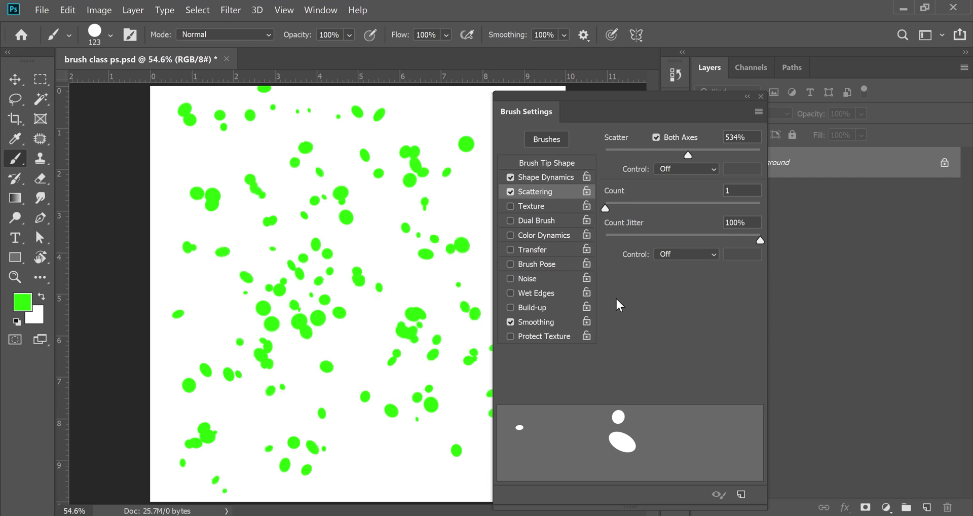
# Lower Count Jitter to 37%, and switch from Scattering and Shape Dynamics to Texture only
pyautogui.moveTo(758, 239); pyautogui.dragTo(658, 238)
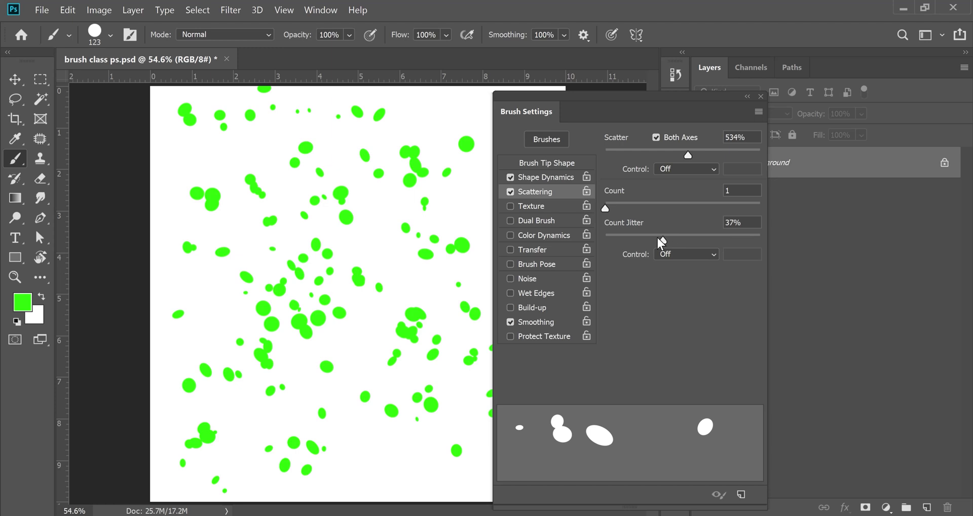
pyautogui.click(521, 206)
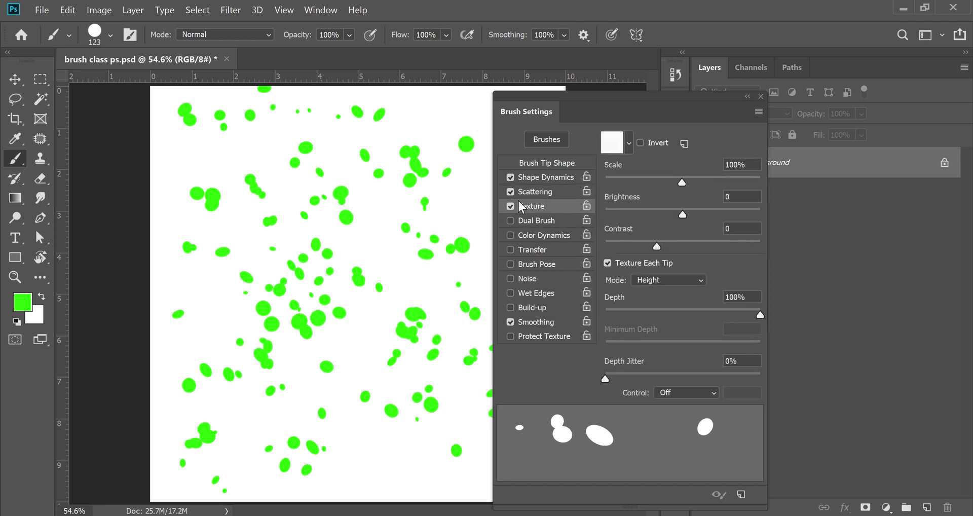
pyautogui.click(510, 191)
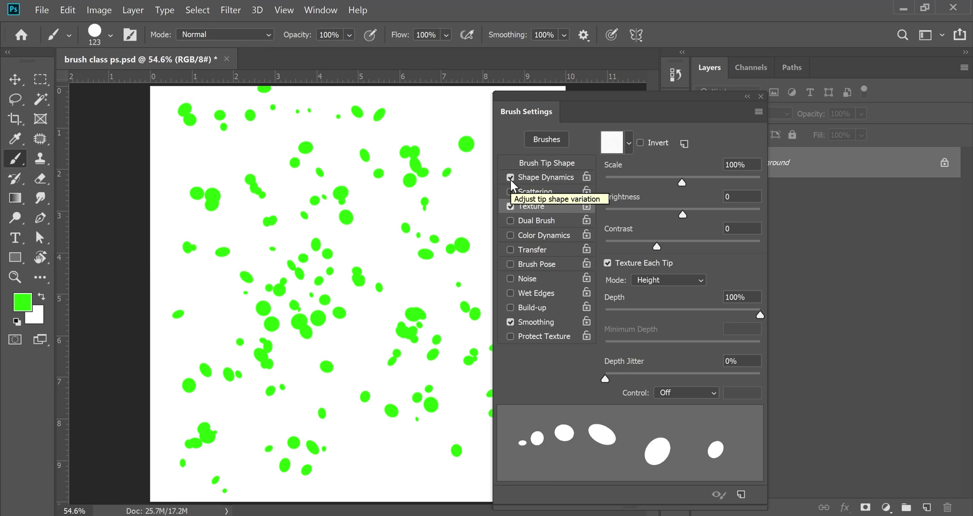
pyautogui.click(510, 180)
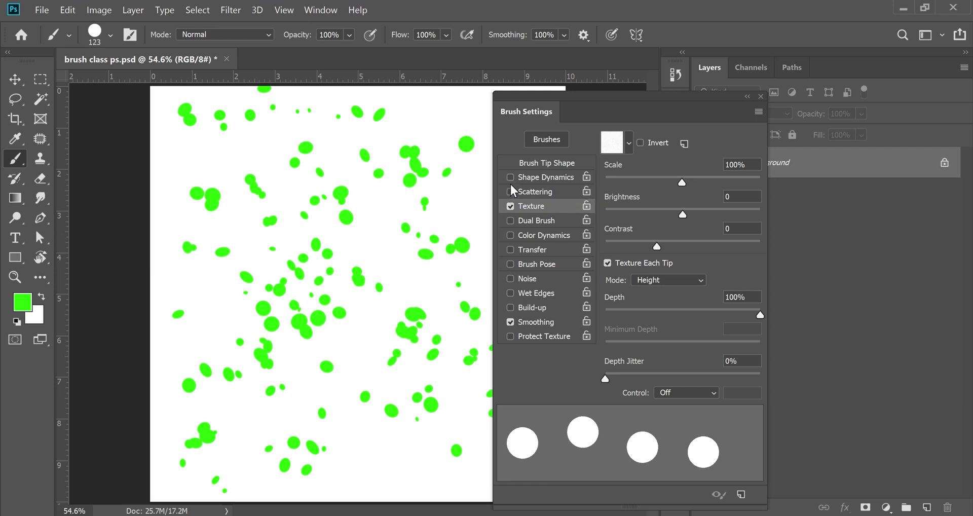
# Set the brush tip to Size 143 px, Hardness 64% and Spacing 1%, and fill the canvas with white
pyautogui.click(559, 164)
pyautogui.moveTo(726, 375); pyautogui.dragTo(600, 380)
pyautogui.moveTo(694, 242); pyautogui.dragTo(699, 245)
pyautogui.moveTo(758, 337); pyautogui.dragTo(704, 339)
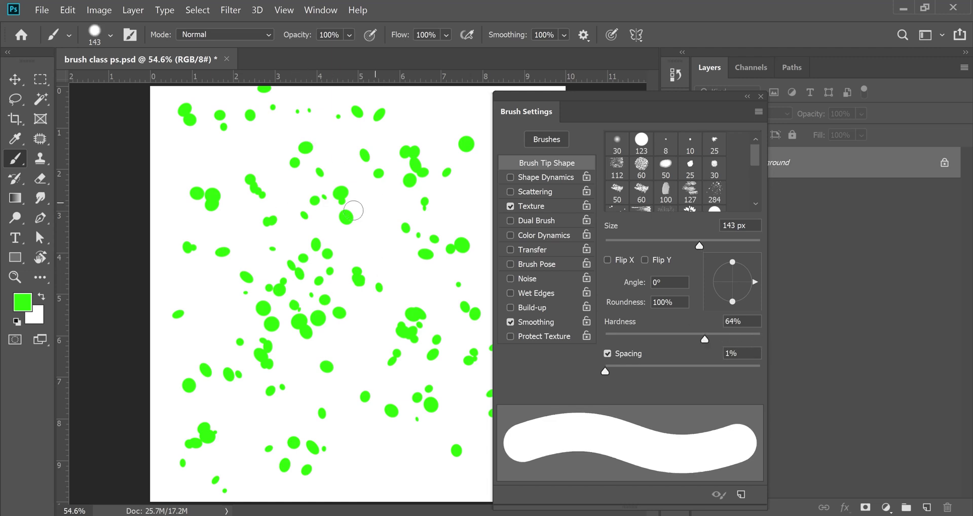
pyautogui.hotkey('ctrl', 'BackSpace')
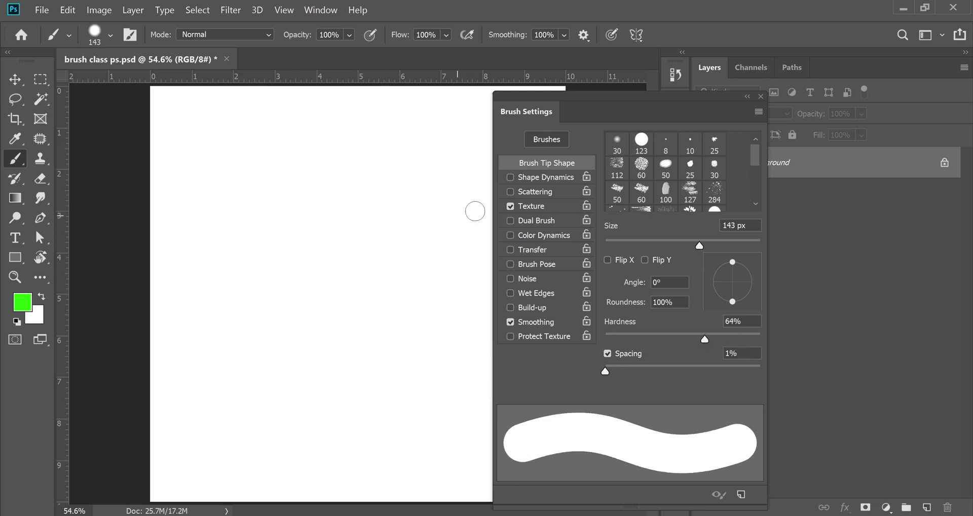
# Apply the concentric-squares texture at Scale 44% and Brightness 24, and paint a wavy green stroke
pyautogui.click(536, 208)
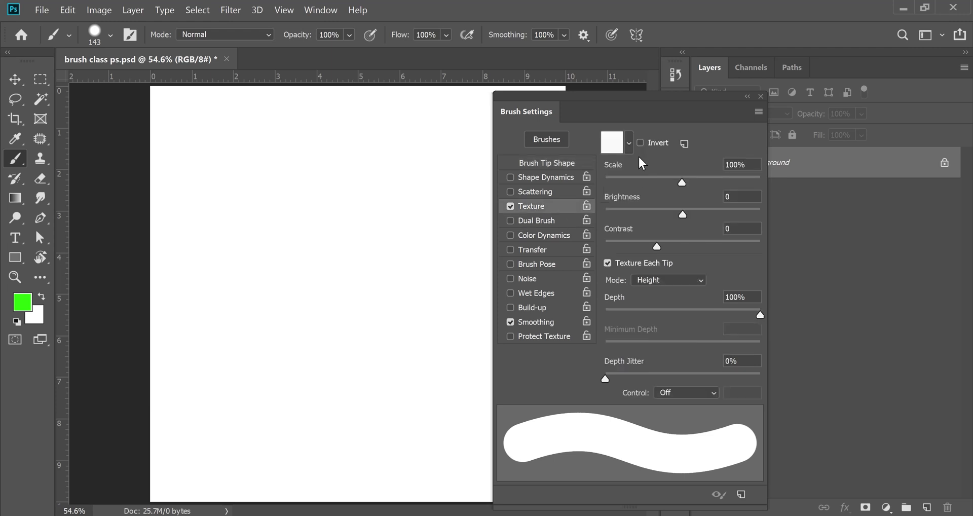
pyautogui.click(629, 143)
pyautogui.click(636, 202)
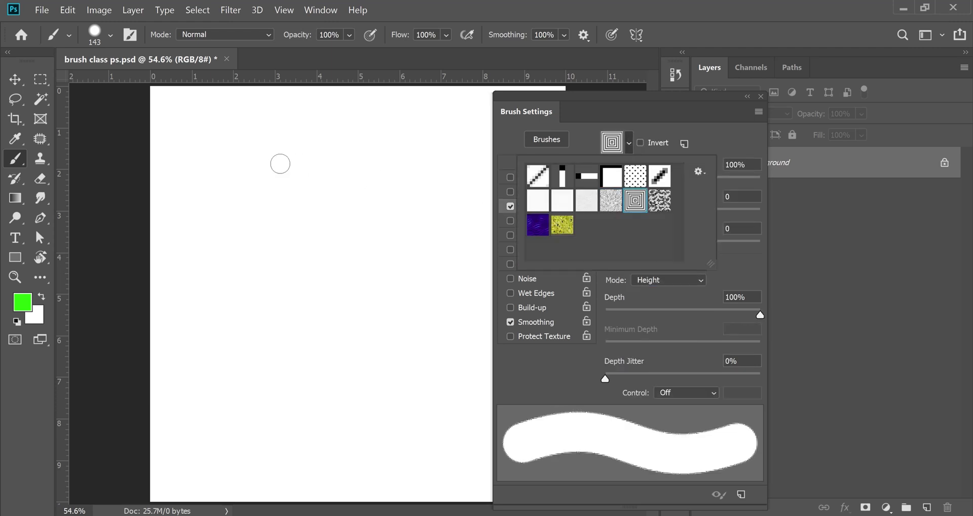
pyautogui.hotkey('ctrl', '-')
pyautogui.click(173, 193)
pyautogui.moveTo(190, 180)
pyautogui.mouseDown()
pyautogui.moveTo(291, 188)
pyautogui.moveTo(277, 261)
pyautogui.moveTo(302, 293)
pyautogui.moveTo(329, 168)
pyautogui.moveTo(383, 179)
pyautogui.moveTo(389, 284)
pyautogui.moveTo(464, 311)
pyautogui.mouseUp()
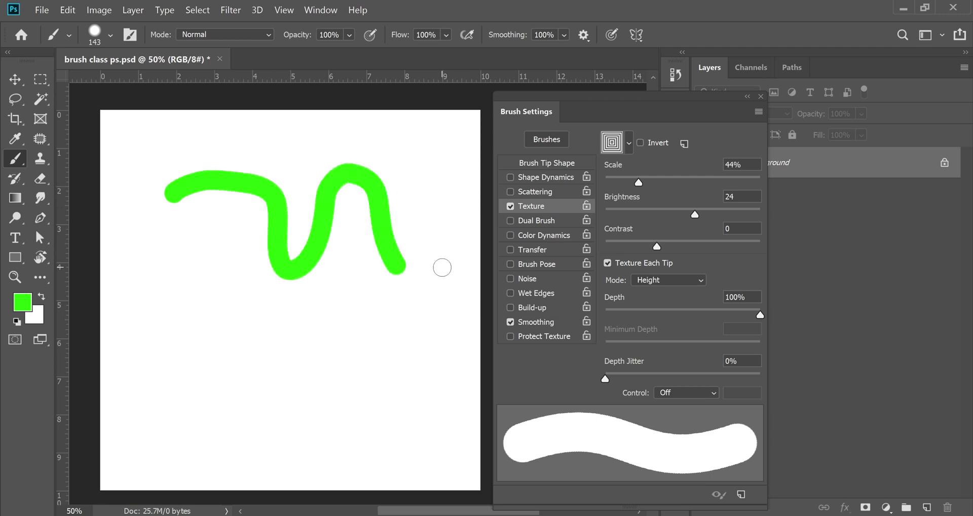
# Inspect the end of the green stroke up close and set the texture Mode to Multiply
pyautogui.click(403, 258)
pyautogui.click(401, 260)
pyautogui.click(400, 264)
pyautogui.click(399, 264)
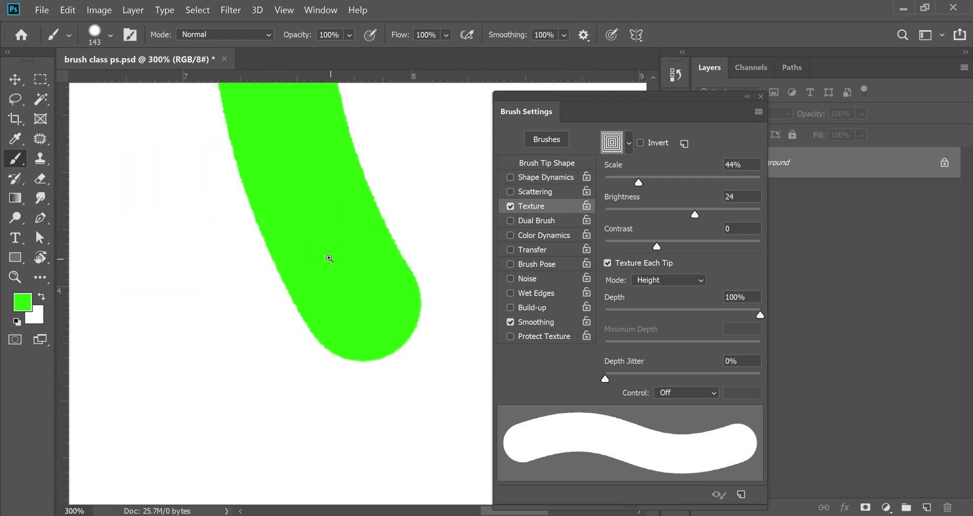
pyautogui.click(694, 280)
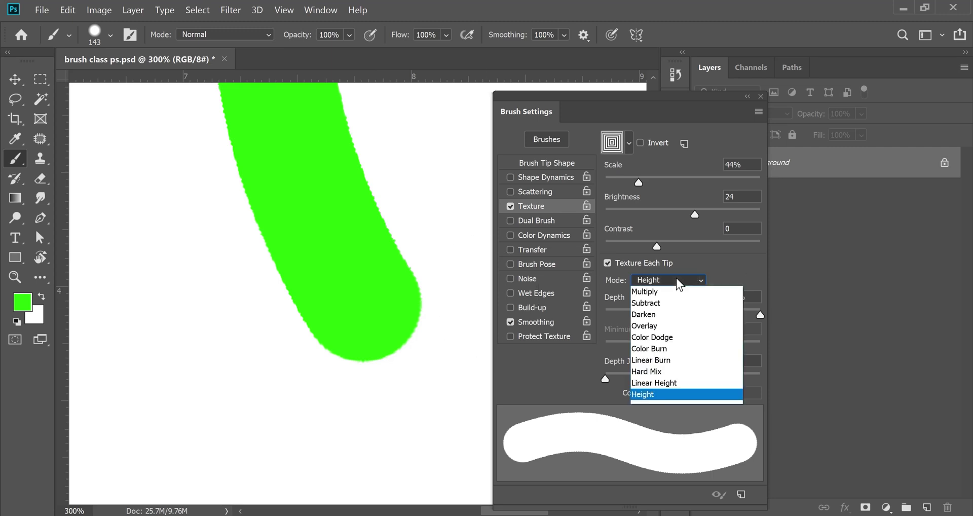
pyautogui.click(657, 294)
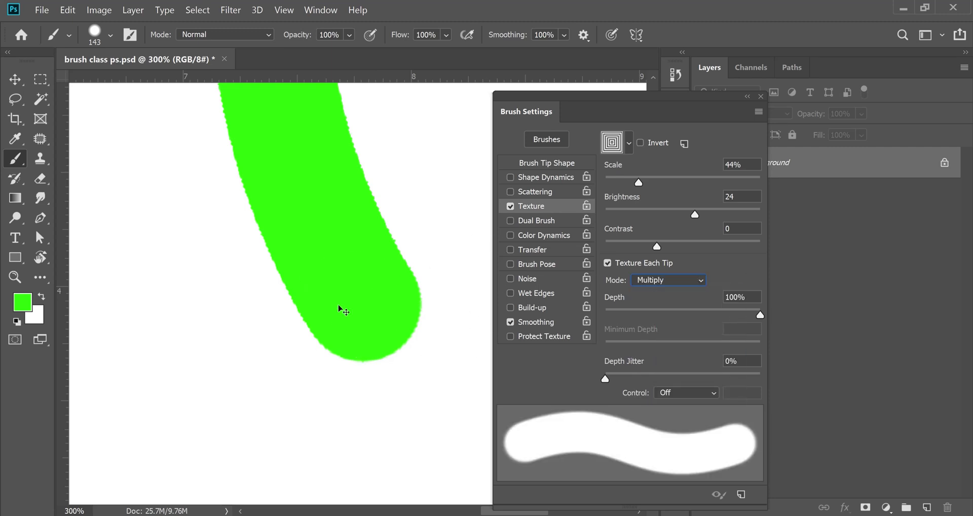
# Paint a second wavy stroke below the first one and inspect its edge up close
pyautogui.keyDown('alt'); pyautogui.click(308, 275); pyautogui.keyUp('alt')
pyautogui.keyDown('alt'); pyautogui.click(308, 275); pyautogui.keyUp('alt')
pyautogui.moveTo(142, 387)
pyautogui.mouseDown()
pyautogui.moveTo(256, 356)
pyautogui.moveTo(345, 418)
pyautogui.moveTo(423, 324)
pyautogui.moveTo(428, 348)
pyautogui.mouseUp()
pyautogui.keyDown('ctrl'); pyautogui.click(417, 343); pyautogui.keyUp('ctrl')
pyautogui.keyDown('ctrl'); pyautogui.click(371, 373); pyautogui.keyUp('ctrl')
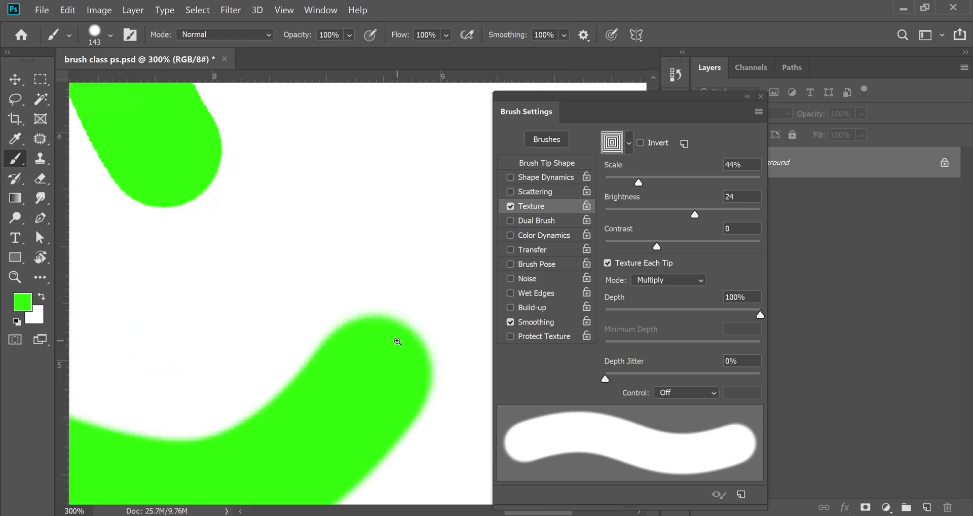
pyautogui.keyDown('ctrl'); pyautogui.click(396, 343); pyautogui.keyUp('ctrl')
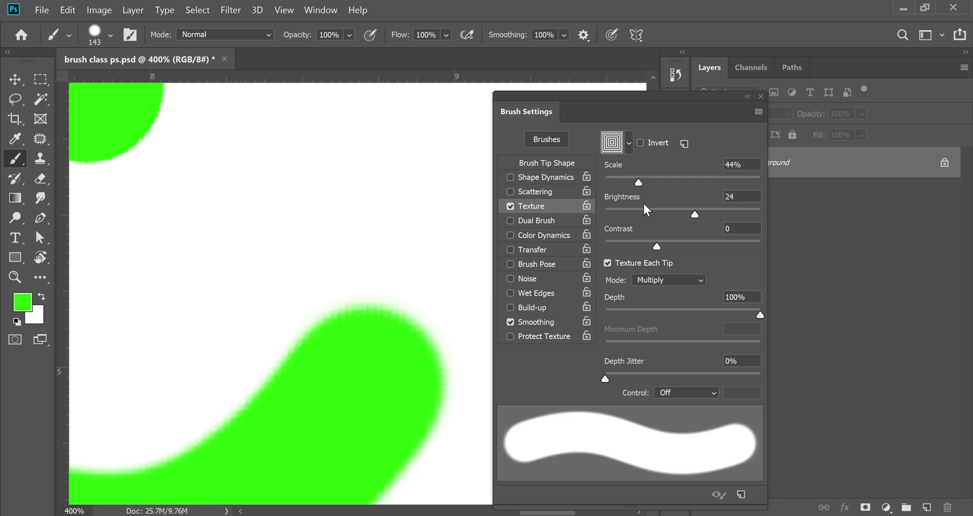
# Set the texture to Scale 376%, Brightness -69 and Contrast 19, and paint test strokes until the concentric squares fill the area
pyautogui.moveTo(641, 184)
pyautogui.mouseDown()
pyautogui.moveTo(758, 177)
pyautogui.moveTo(737, 184)
pyautogui.moveTo(734, 208)
pyautogui.moveTo(646, 216)
pyautogui.mouseUp()
pyautogui.moveTo(659, 247); pyautogui.dragTo(676, 246)
pyautogui.moveTo(195, 215)
pyautogui.mouseDown()
pyautogui.moveTo(206, 203)
pyautogui.moveTo(374, 228)
pyautogui.moveTo(374, 343)
pyautogui.moveTo(177, 380)
pyautogui.moveTo(201, 501)
pyautogui.moveTo(382, 413)
pyautogui.moveTo(402, 211)
pyautogui.moveTo(218, 209)
pyautogui.moveTo(124, 330)
pyautogui.moveTo(207, 334)
pyautogui.mouseUp()
pyautogui.keyDown('alt'); pyautogui.click(343, 248); pyautogui.keyUp('alt')
pyautogui.keyDown('alt'); pyautogui.click(343, 247); pyautogui.keyUp('alt')
pyautogui.keyDown('alt'); pyautogui.click(344, 248); pyautogui.keyUp('alt')
pyautogui.moveTo(260, 275)
pyautogui.mouseDown()
pyautogui.moveTo(134, 381)
pyautogui.moveTo(83, 375)
pyautogui.moveTo(134, 358)
pyautogui.moveTo(84, 280)
pyautogui.moveTo(191, 181)
pyautogui.moveTo(120, 262)
pyautogui.mouseUp()
pyautogui.moveTo(185, 180)
pyautogui.mouseDown()
pyautogui.moveTo(230, 167)
pyautogui.moveTo(304, 104)
pyautogui.moveTo(292, 178)
pyautogui.moveTo(337, 109)
pyautogui.moveTo(400, 104)
pyautogui.moveTo(368, 135)
pyautogui.moveTo(425, 411)
pyautogui.mouseUp()
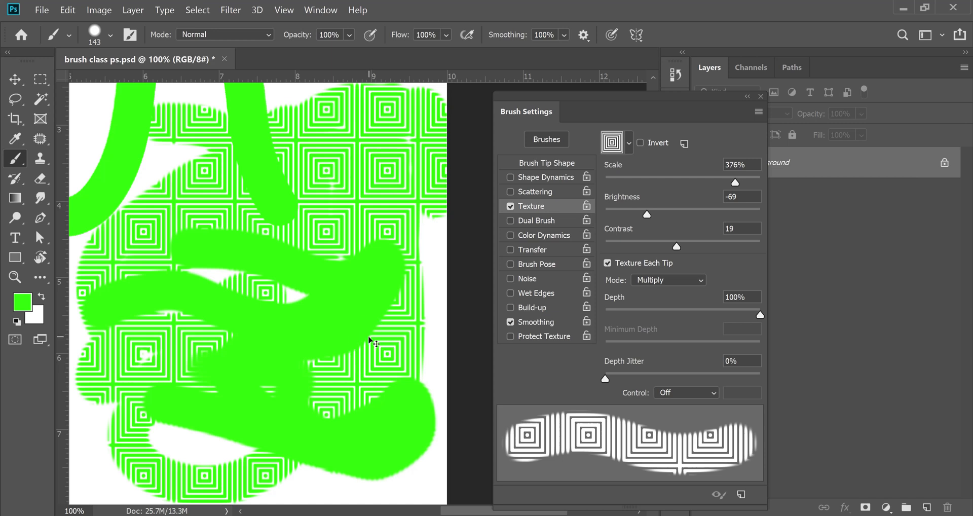
# Undo the latest test strokes back to the first two plain green strokes
pyautogui.hotkey('ctrl', 'z')
pyautogui.hotkey('ctrl', 'z')
pyautogui.hotkey('ctrl', 'z')
pyautogui.hotkey('ctrl', 'z')
pyautogui.hotkey('ctrl', 'z')
pyautogui.hotkey('ctrl', 'z')
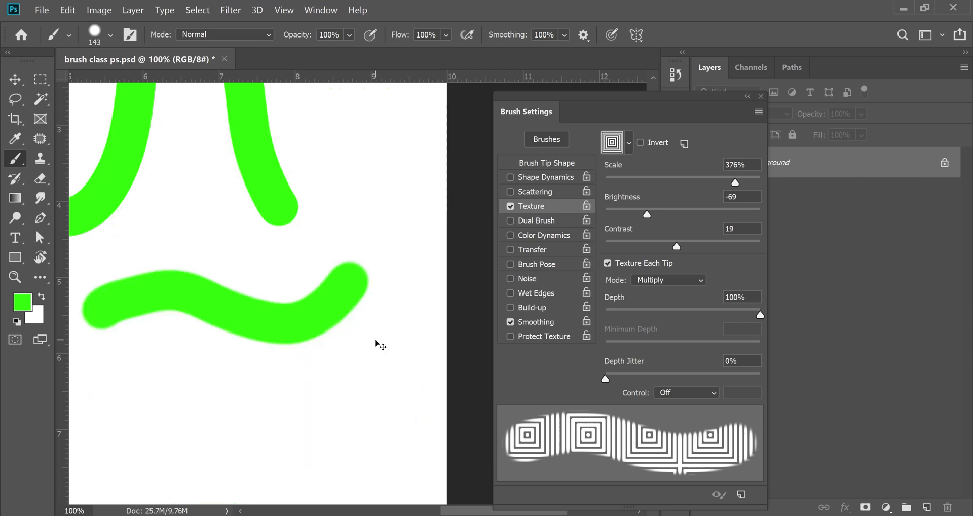
# Undo the remaining green strokes and switch the brush from Texture to Dual Brush
pyautogui.hotkey('ctrl', 'z')
pyautogui.hotkey('ctrl', '0')
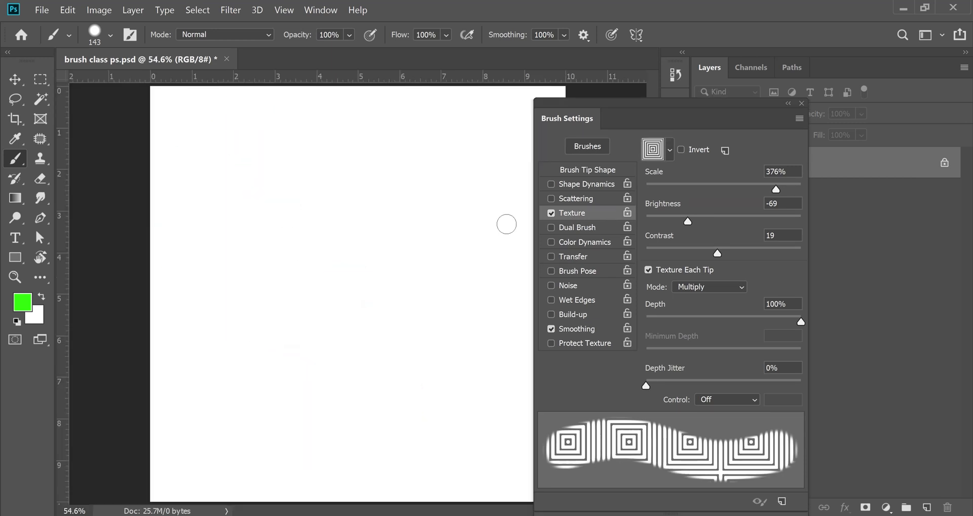
pyautogui.click(551, 212)
pyautogui.click(573, 228)
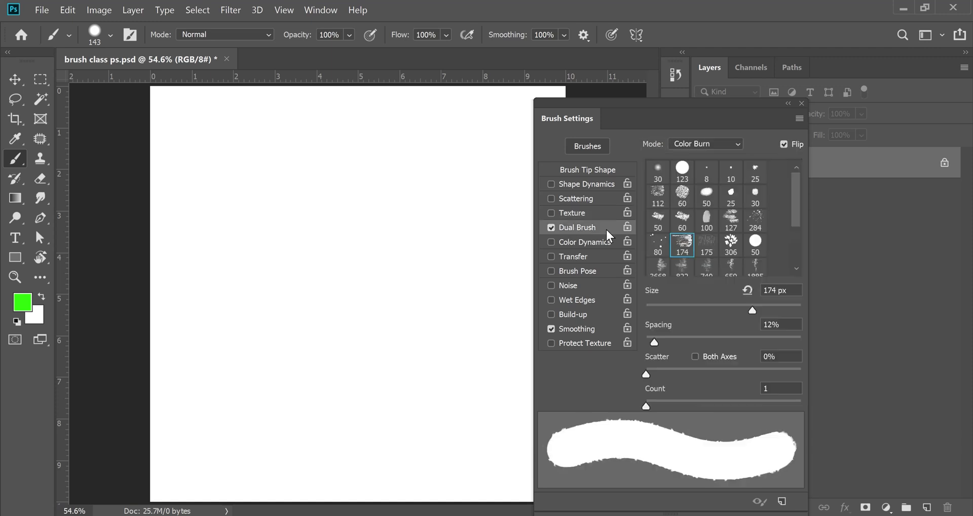
# Paint green test strokes with dual tip 123 and with leaf tip 306, setting the leaf tip's Size to 269 px and Spacing to 64%
pyautogui.click(682, 168)
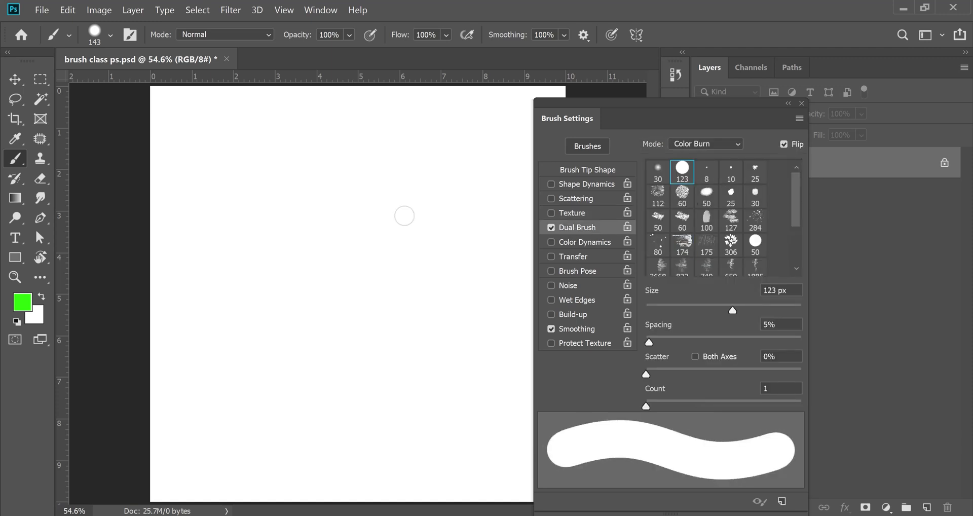
pyautogui.moveTo(191, 136)
pyautogui.mouseDown()
pyautogui.moveTo(395, 133)
pyautogui.moveTo(416, 286)
pyautogui.moveTo(319, 315)
pyautogui.mouseUp()
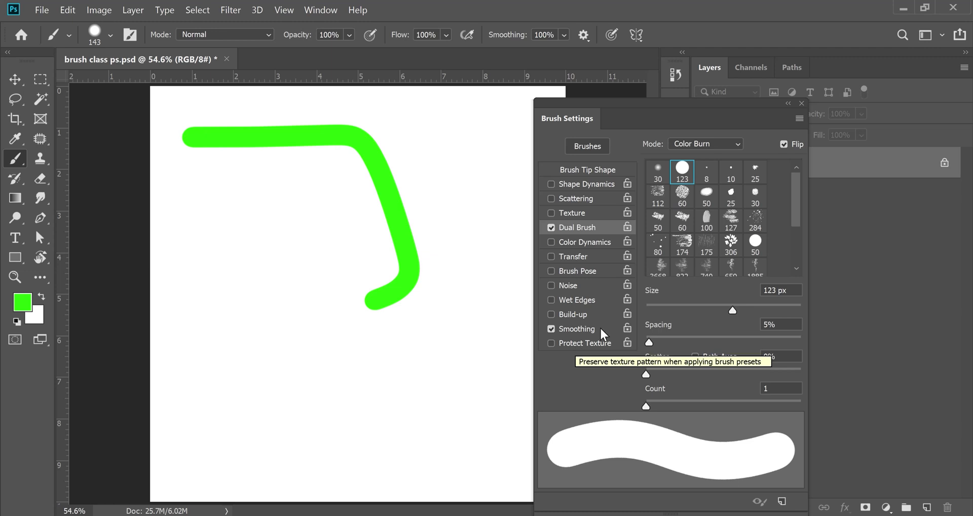
pyautogui.click(730, 243)
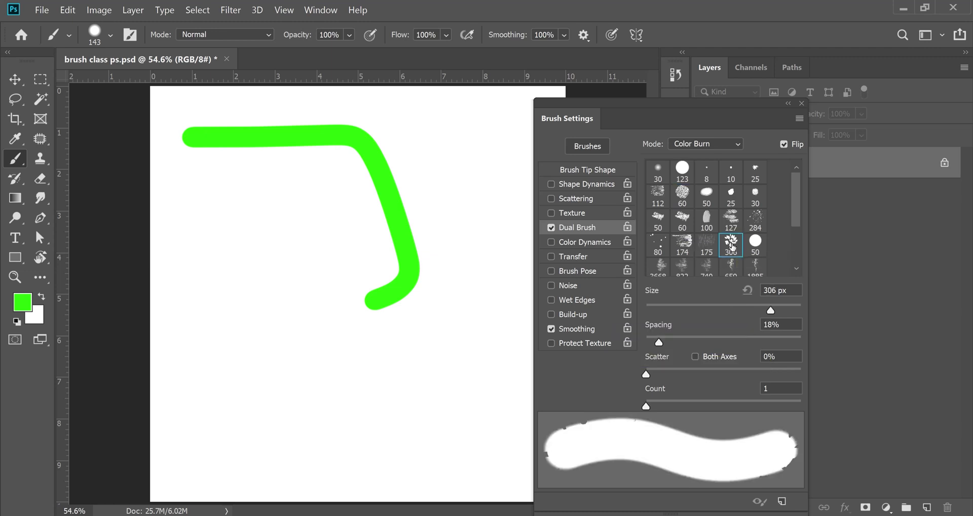
pyautogui.moveTo(226, 252)
pyautogui.mouseDown()
pyautogui.moveTo(270, 263)
pyautogui.moveTo(286, 293)
pyautogui.moveTo(263, 363)
pyautogui.moveTo(305, 379)
pyautogui.moveTo(443, 358)
pyautogui.mouseUp()
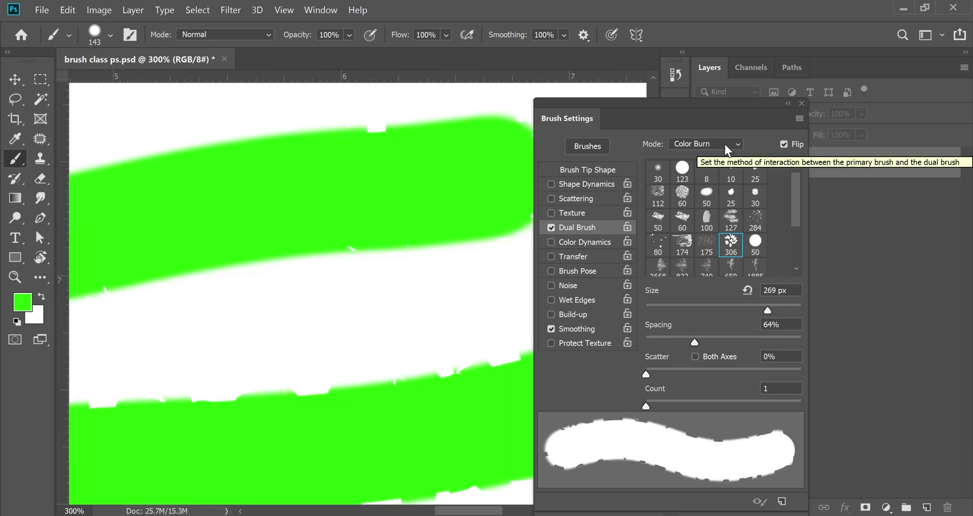
# Set the Dual Brush mode to Multiply and paint a long leaf-patterned stroke around the canvas's right and lower edges
pyautogui.click(724, 144)
pyautogui.click(705, 155)
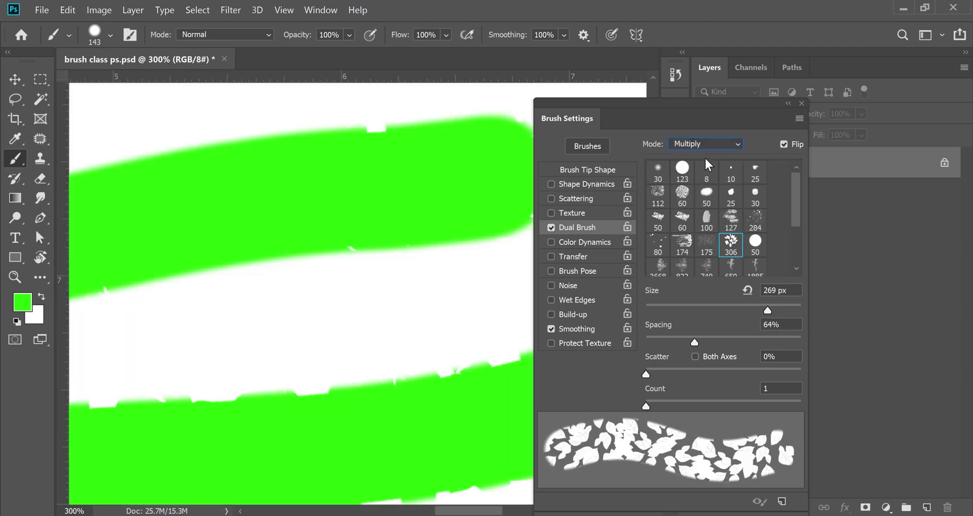
pyautogui.keyDown('ctrl'); pyautogui.keyDown('alt'); pyautogui.click(345, 370); pyautogui.keyUp('alt'); pyautogui.keyUp('ctrl')
pyautogui.keyDown('ctrl'); pyautogui.keyDown('alt'); pyautogui.click(345, 369); pyautogui.keyUp('alt'); pyautogui.keyUp('ctrl')
pyautogui.keyDown('ctrl'); pyautogui.keyDown('alt'); pyautogui.click(346, 370); pyautogui.keyUp('alt'); pyautogui.keyUp('ctrl')
pyautogui.moveTo(372, 355)
pyautogui.mouseDown()
pyautogui.moveTo(266, 325)
pyautogui.moveTo(289, 343)
pyautogui.mouseUp()
pyautogui.moveTo(375, 119)
pyautogui.mouseDown()
pyautogui.moveTo(410, 158)
pyautogui.moveTo(429, 228)
pyautogui.moveTo(437, 309)
pyautogui.moveTo(427, 381)
pyautogui.moveTo(409, 402)
pyautogui.moveTo(353, 427)
pyautogui.moveTo(306, 433)
pyautogui.moveTo(292, 454)
pyautogui.moveTo(160, 446)
pyautogui.moveTo(127, 428)
pyautogui.mouseUp()
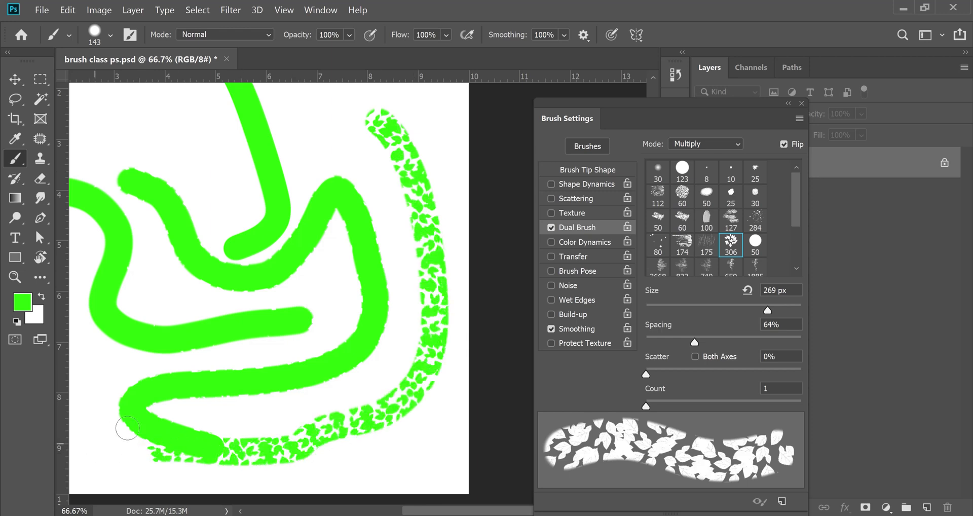
# Change the foreground color to blue (#0000ff) and paint winding leaf-patterned strokes over the green ones
pyautogui.click(28, 308)
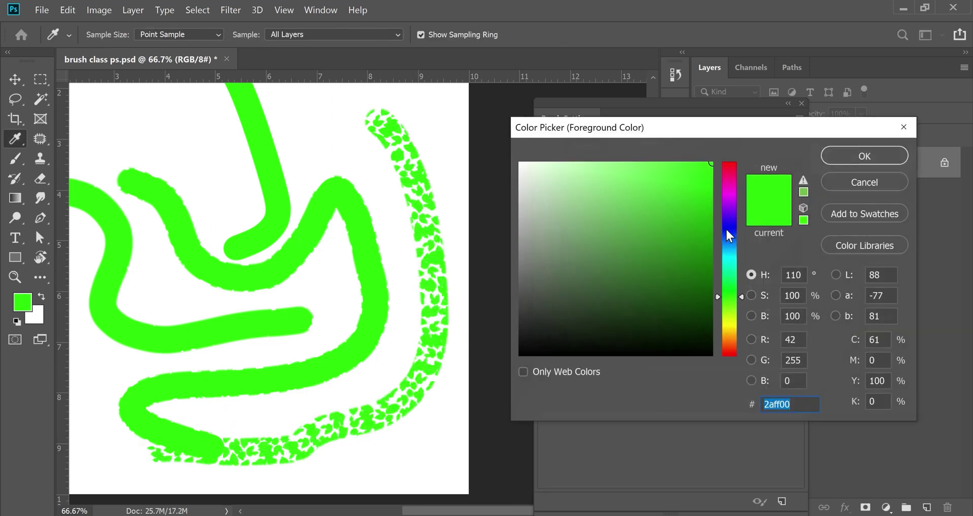
pyautogui.click(729, 227)
pyautogui.click(860, 157)
pyautogui.moveTo(107, 107); pyautogui.dragTo(220, 139)
pyautogui.moveTo(259, 170)
pyautogui.mouseDown()
pyautogui.moveTo(250, 235)
pyautogui.moveTo(287, 313)
pyautogui.moveTo(253, 397)
pyautogui.moveTo(333, 399)
pyautogui.moveTo(336, 320)
pyautogui.moveTo(381, 296)
pyautogui.moveTo(393, 376)
pyautogui.moveTo(443, 336)
pyautogui.moveTo(404, 194)
pyautogui.moveTo(326, 151)
pyautogui.moveTo(303, 193)
pyautogui.mouseUp()
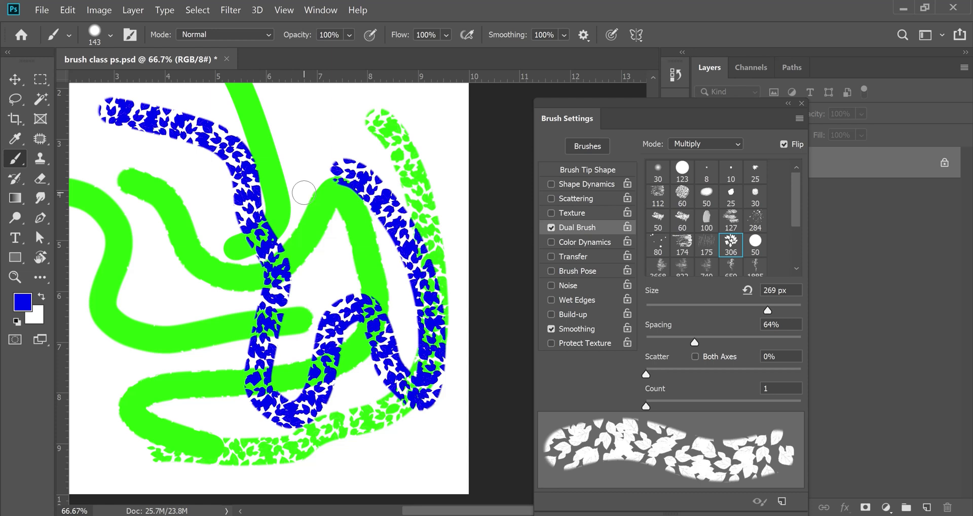
# Turn off Dual Brush and undo all the test strokes back to a blank canvas
pyautogui.click(552, 227)
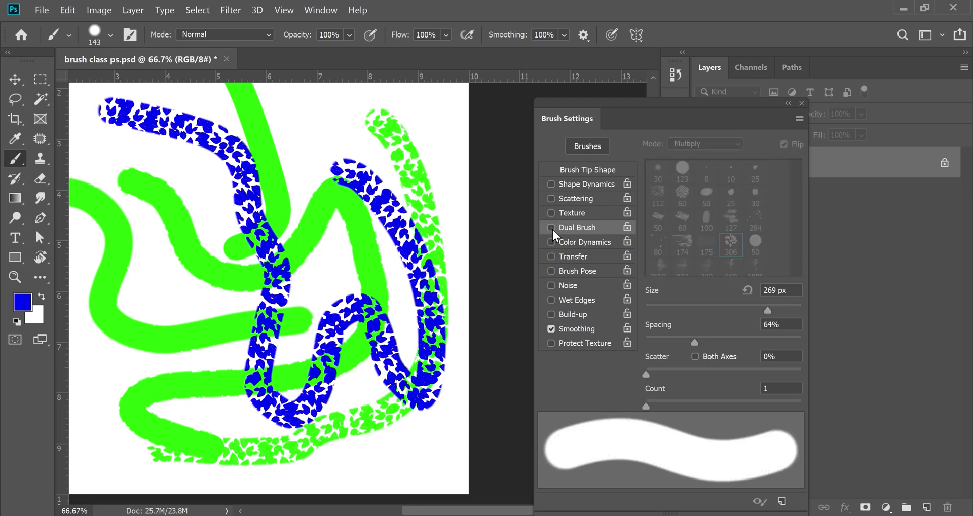
pyautogui.hotkey('ctrl', 'z')
pyautogui.hotkey('ctrl', 'z')
pyautogui.hotkey('ctrl', 'z')
pyautogui.hotkey('ctrl', 'z')
pyautogui.hotkey('ctrl', 'z')
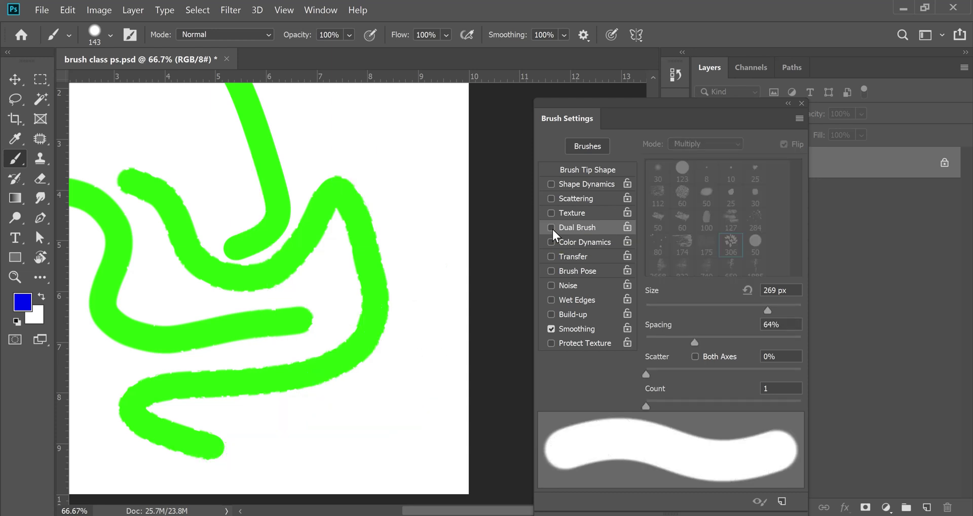
pyautogui.hotkey('ctrl', 'z')
pyautogui.hotkey('ctrl', 'z')
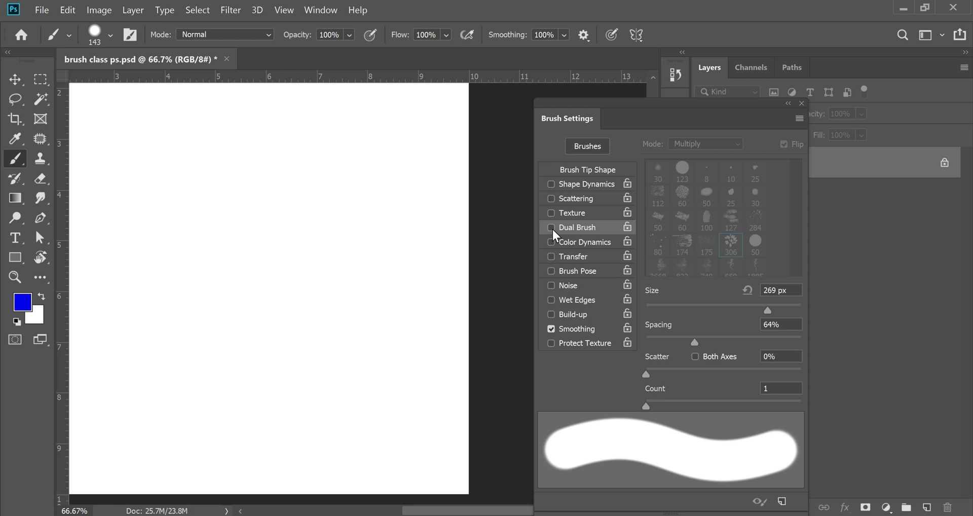
pyautogui.click(551, 227)
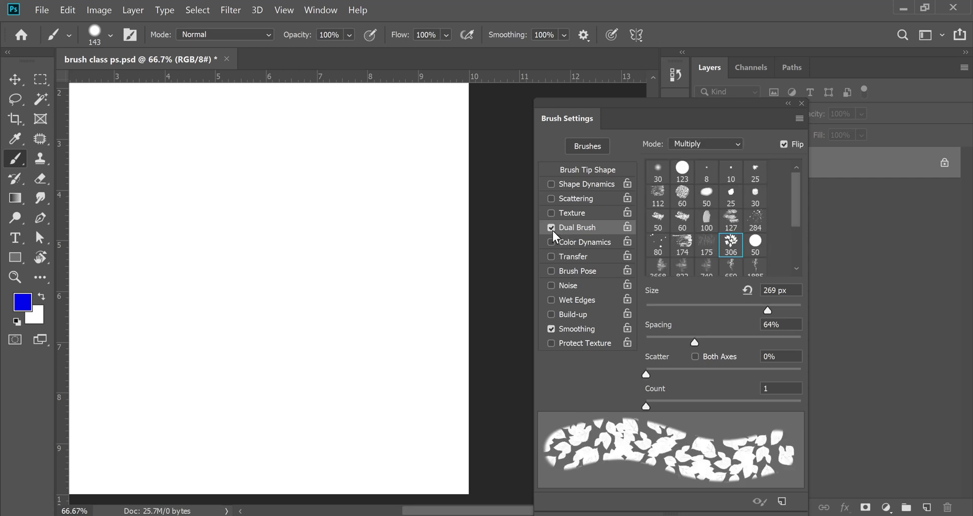
pyautogui.click(551, 227)
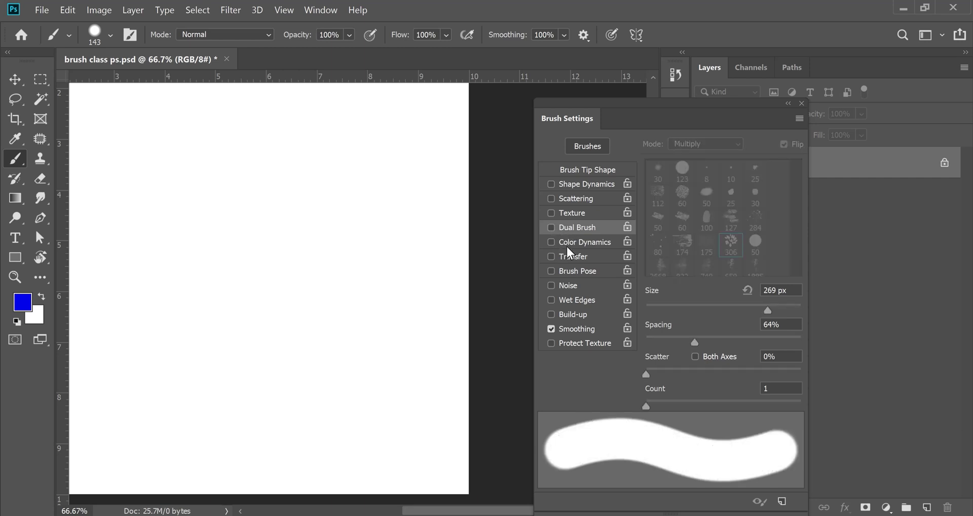
# Enable Color Dynamics for the brush and set the foreground color to magenta
pyautogui.click(567, 246)
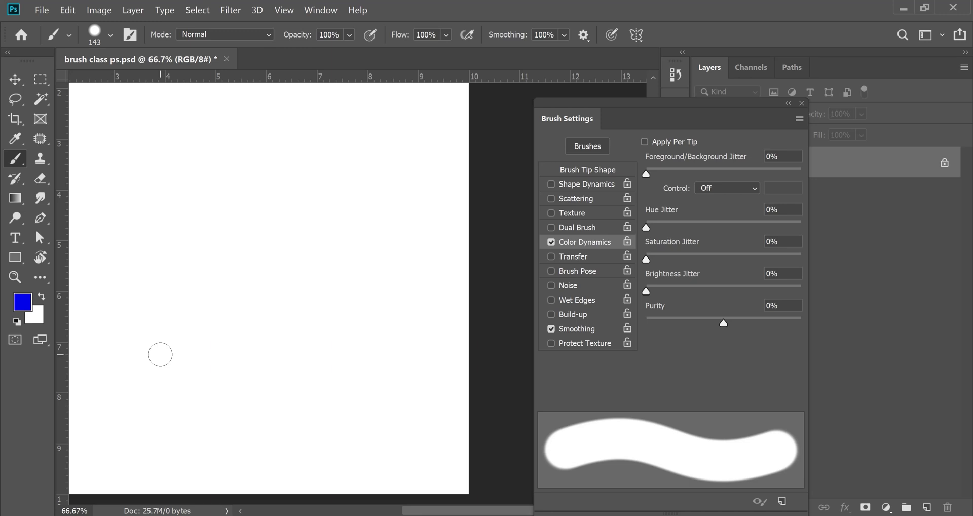
pyautogui.click(23, 303)
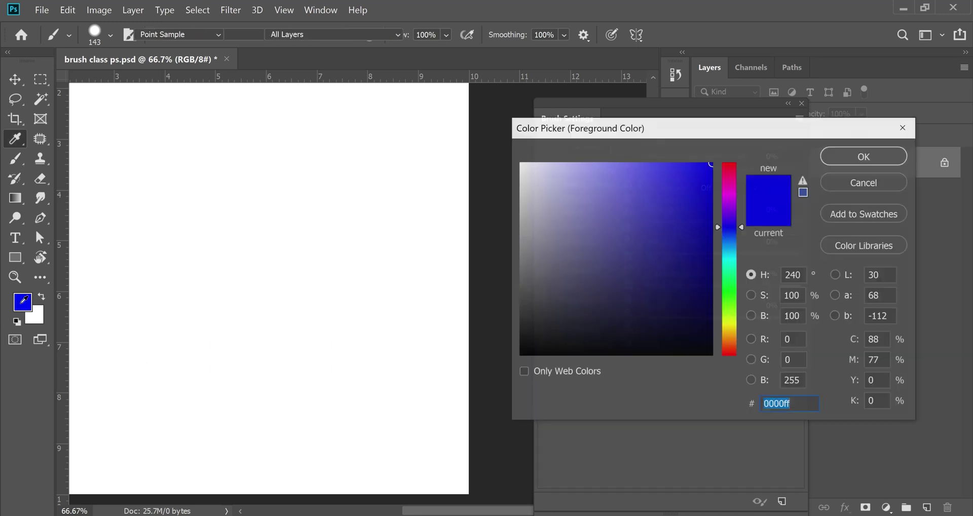
pyautogui.moveTo(728, 202); pyautogui.dragTo(710, 192)
pyautogui.click(696, 190)
pyautogui.click(843, 153)
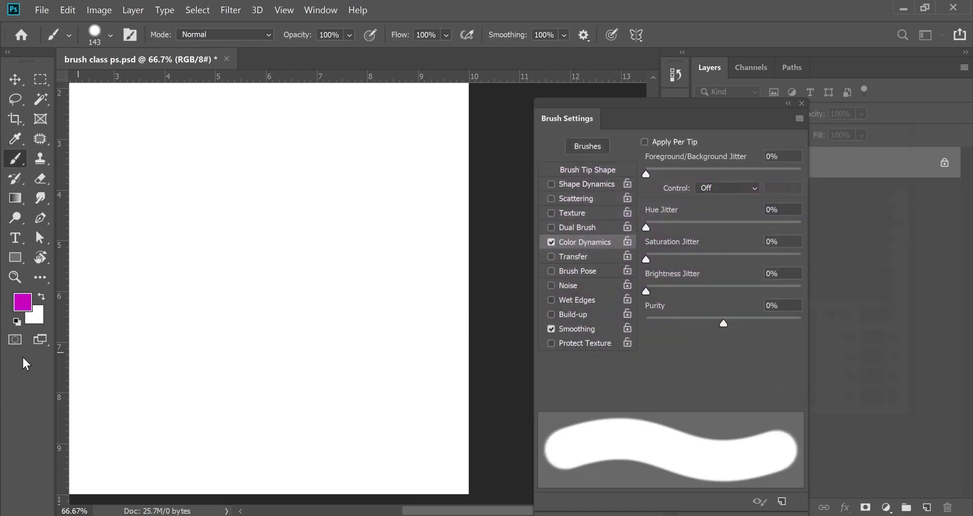
# Set the background color to a medium green and return to the Brush tool
pyautogui.click(34, 318)
pyautogui.moveTo(728, 221); pyautogui.dragTo(727, 292)
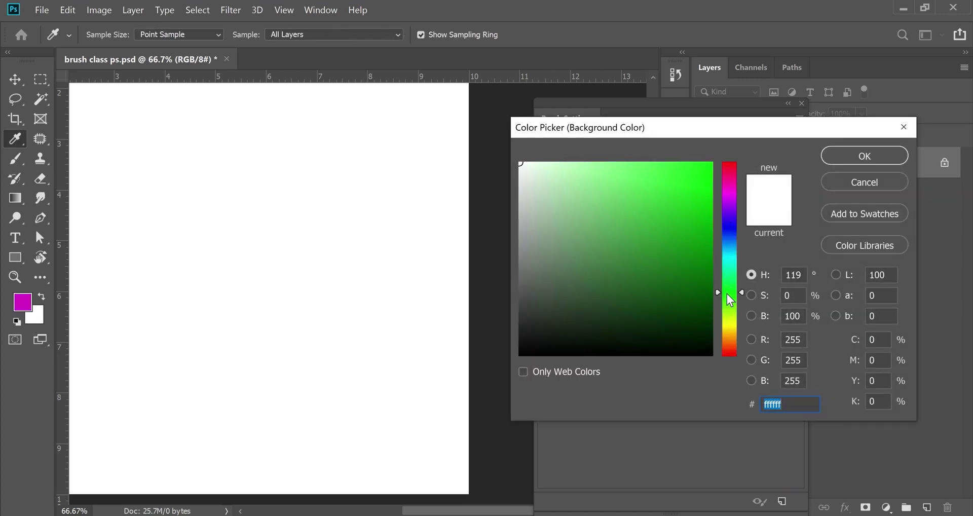
pyautogui.click(698, 237)
pyautogui.click(853, 150)
pyautogui.press('b')
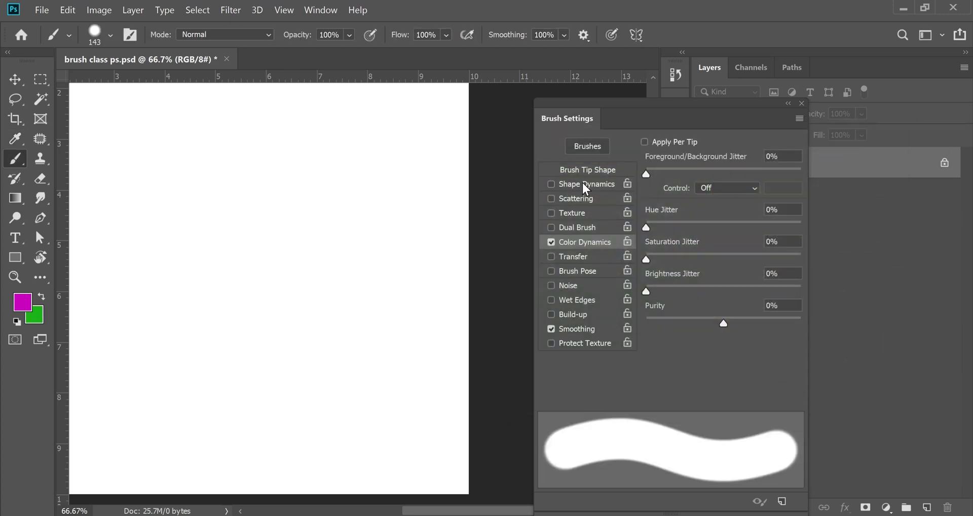
# Choose the 306 leaf brush tip and set its Spacing to 147% and Size to 131 px
pyautogui.click(583, 171)
pyautogui.scroll(-3, 720, 197)
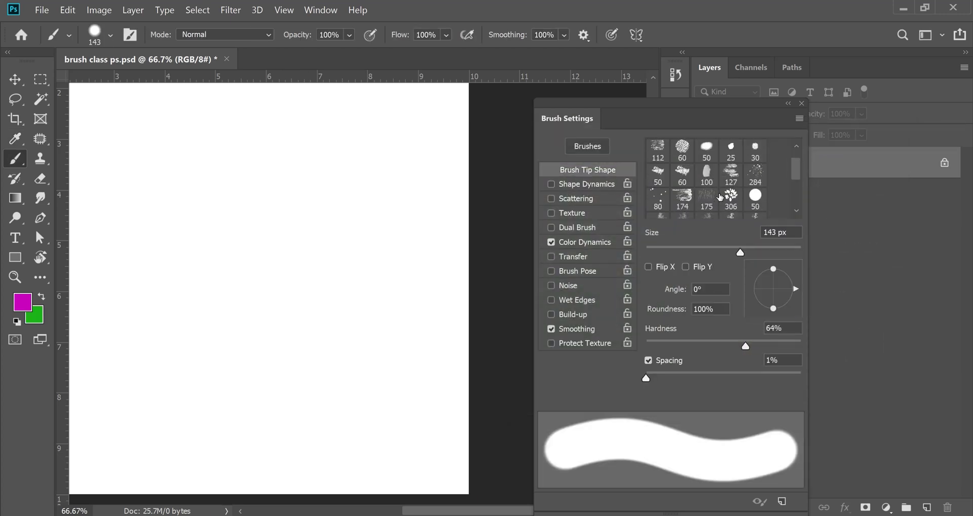
pyautogui.click(729, 186)
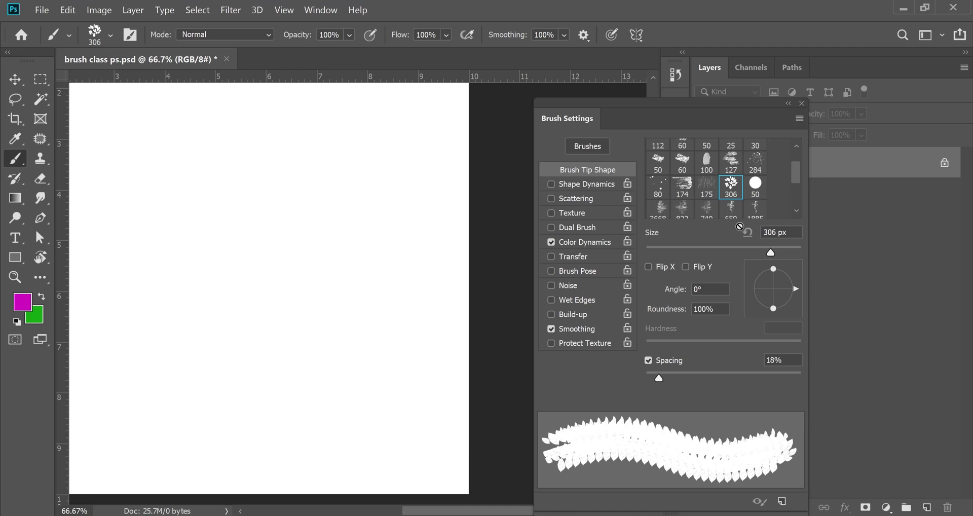
pyautogui.moveTo(658, 377)
pyautogui.mouseDown()
pyautogui.moveTo(754, 378)
pyautogui.moveTo(742, 383)
pyautogui.mouseUp()
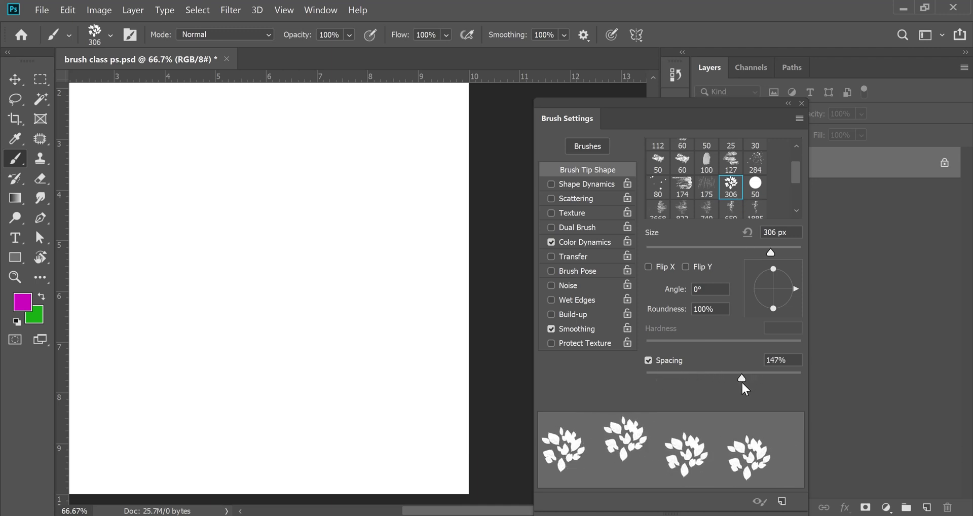
pyautogui.moveTo(768, 256); pyautogui.dragTo(730, 260)
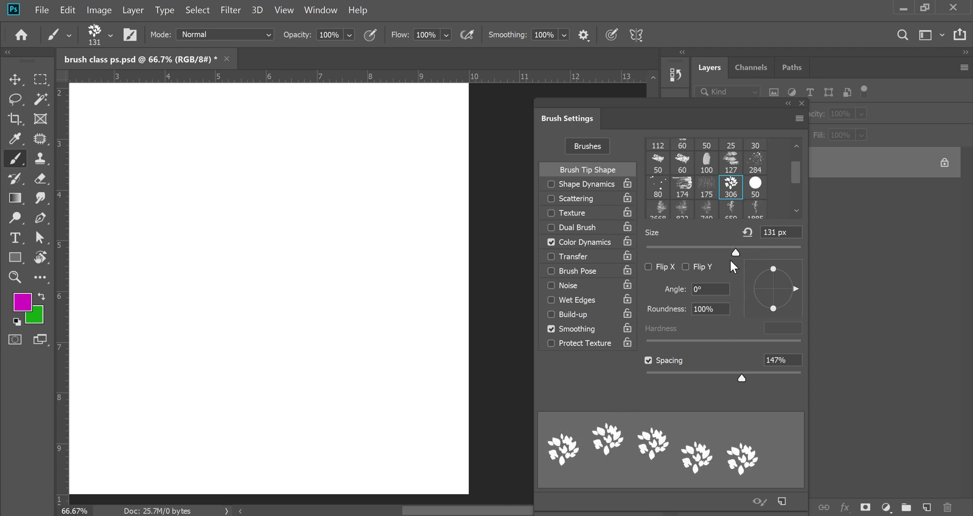
# Enable Shape Dynamics and Scattering for the leaf brush, with Scatter at 853% and Count at 2
pyautogui.click(596, 185)
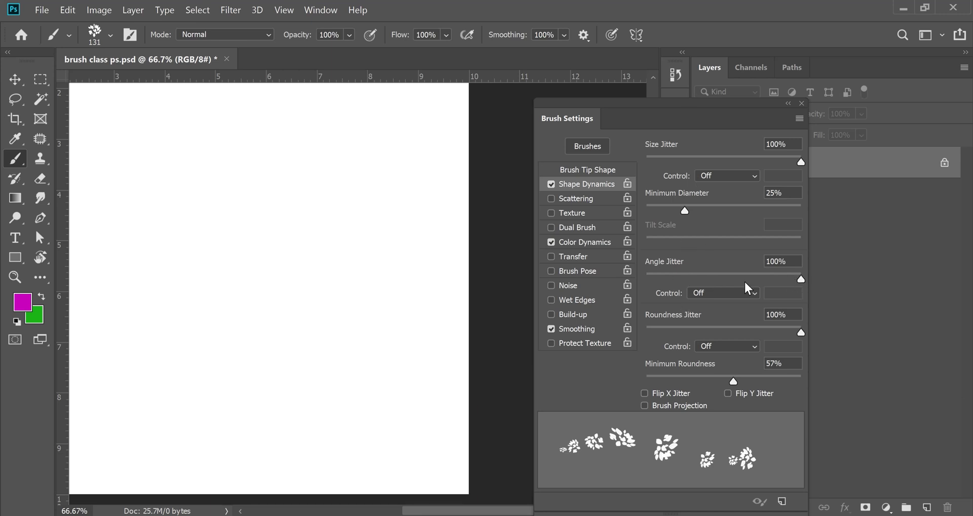
pyautogui.click(586, 200)
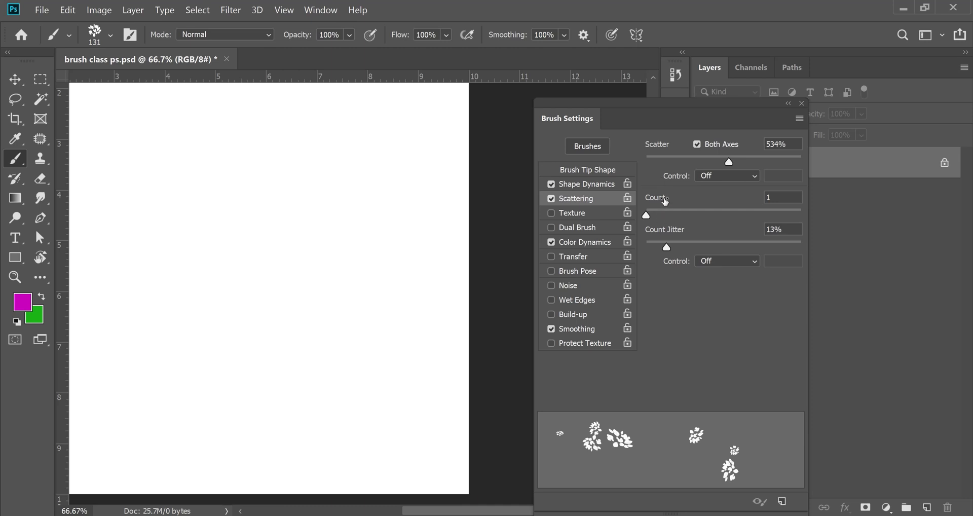
pyautogui.moveTo(729, 163)
pyautogui.mouseDown()
pyautogui.moveTo(797, 163)
pyautogui.moveTo(778, 161)
pyautogui.mouseUp()
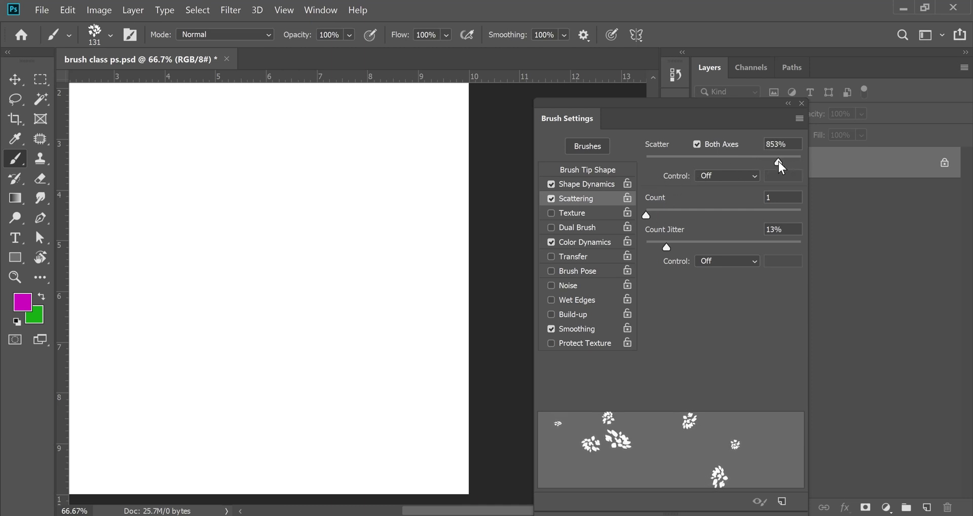
pyautogui.click(658, 214)
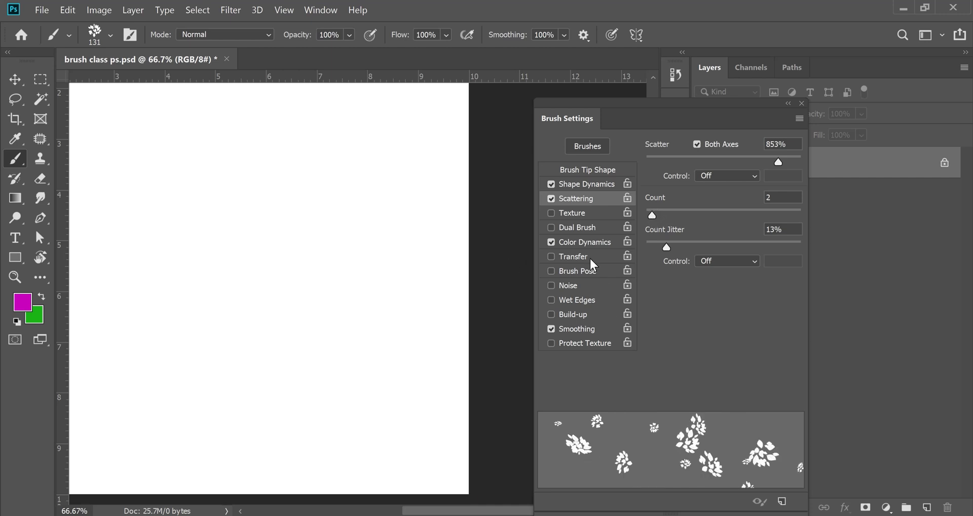
# Return to the Color Dynamics settings, scatter magenta leaves across the canvas without any color jitter, and undo the strokes
pyautogui.click(592, 242)
pyautogui.moveTo(126, 141)
pyautogui.mouseDown()
pyautogui.moveTo(297, 144)
pyautogui.moveTo(366, 175)
pyautogui.moveTo(389, 250)
pyautogui.moveTo(359, 309)
pyautogui.moveTo(155, 343)
pyautogui.moveTo(143, 378)
pyautogui.moveTo(223, 435)
pyautogui.moveTo(311, 448)
pyautogui.moveTo(398, 413)
pyautogui.moveTo(437, 269)
pyautogui.moveTo(439, 192)
pyautogui.moveTo(421, 132)
pyautogui.moveTo(375, 147)
pyautogui.mouseUp()
pyautogui.moveTo(252, 200)
pyautogui.mouseDown()
pyautogui.moveTo(190, 247)
pyautogui.moveTo(140, 255)
pyautogui.moveTo(117, 213)
pyautogui.moveTo(92, 276)
pyautogui.moveTo(109, 421)
pyautogui.moveTo(97, 450)
pyautogui.moveTo(156, 477)
pyautogui.moveTo(401, 464)
pyautogui.moveTo(443, 424)
pyautogui.moveTo(364, 380)
pyautogui.moveTo(265, 402)
pyautogui.moveTo(202, 418)
pyautogui.mouseUp()
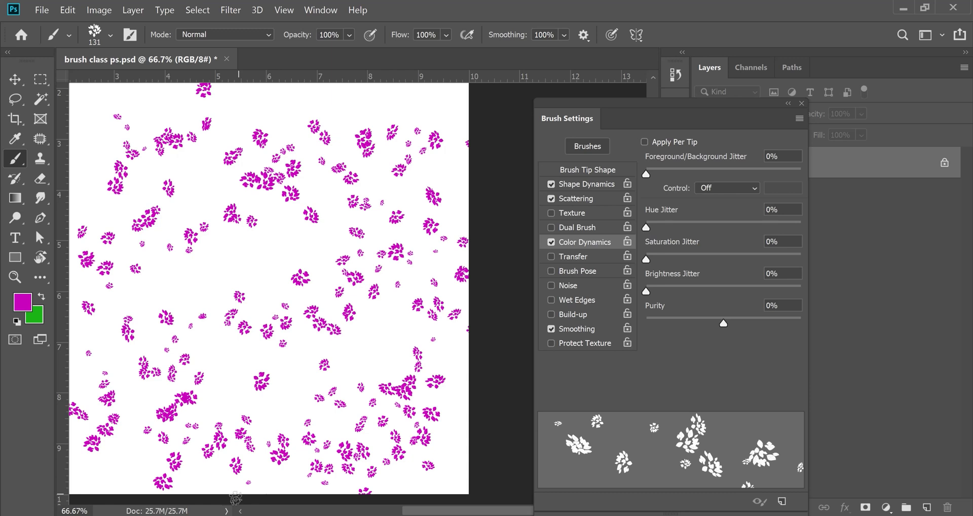
pyautogui.hotkey('ctrl', 'z')
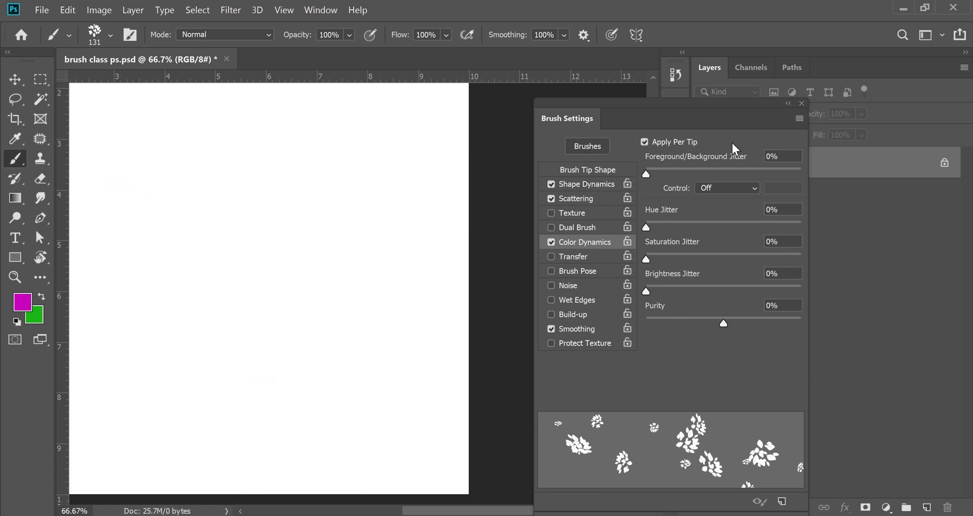
# Enable Apply Per Tip with Foreground/Background Jitter at 100% and paint magenta-to-green leaves across the canvas
pyautogui.moveTo(649, 172); pyautogui.dragTo(708, 172)
pyautogui.moveTo(195, 108)
pyautogui.mouseDown()
pyautogui.moveTo(372, 117)
pyautogui.moveTo(403, 154)
pyautogui.moveTo(410, 213)
pyautogui.moveTo(391, 256)
pyautogui.moveTo(315, 284)
pyautogui.moveTo(151, 218)
pyautogui.moveTo(109, 252)
pyautogui.moveTo(96, 313)
pyautogui.moveTo(118, 352)
pyautogui.moveTo(250, 395)
pyautogui.moveTo(367, 381)
pyautogui.moveTo(443, 442)
pyautogui.moveTo(462, 307)
pyautogui.moveTo(449, 227)
pyautogui.moveTo(425, 174)
pyautogui.moveTo(162, 135)
pyautogui.moveTo(104, 146)
pyautogui.mouseUp()
pyautogui.moveTo(76, 298)
pyautogui.mouseDown()
pyautogui.moveTo(89, 393)
pyautogui.moveTo(136, 472)
pyautogui.moveTo(368, 472)
pyautogui.moveTo(255, 311)
pyautogui.moveTo(349, 315)
pyautogui.moveTo(372, 270)
pyautogui.mouseUp()
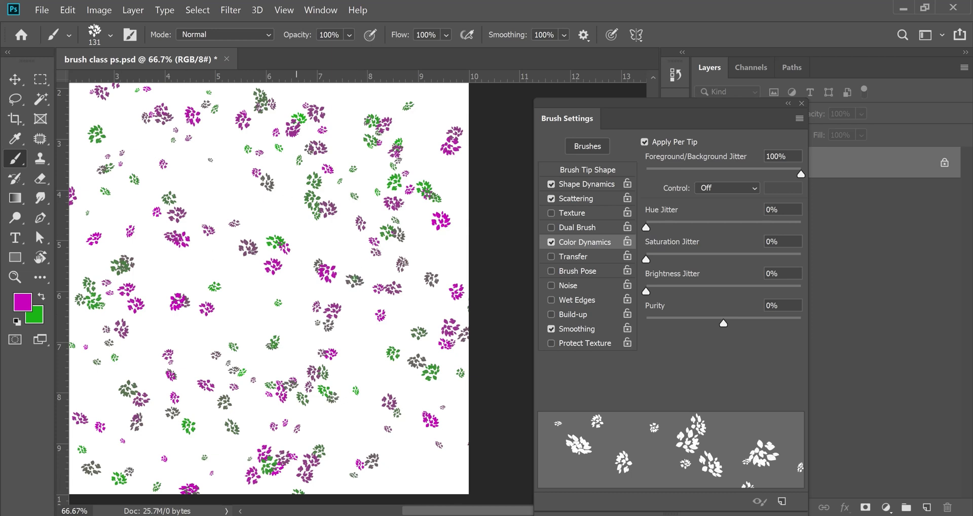
# Change the foreground color to turquoise and the background color to orange-brown
pyautogui.click(19, 302)
pyautogui.moveTo(732, 230); pyautogui.dragTo(727, 277)
pyautogui.click(828, 160)
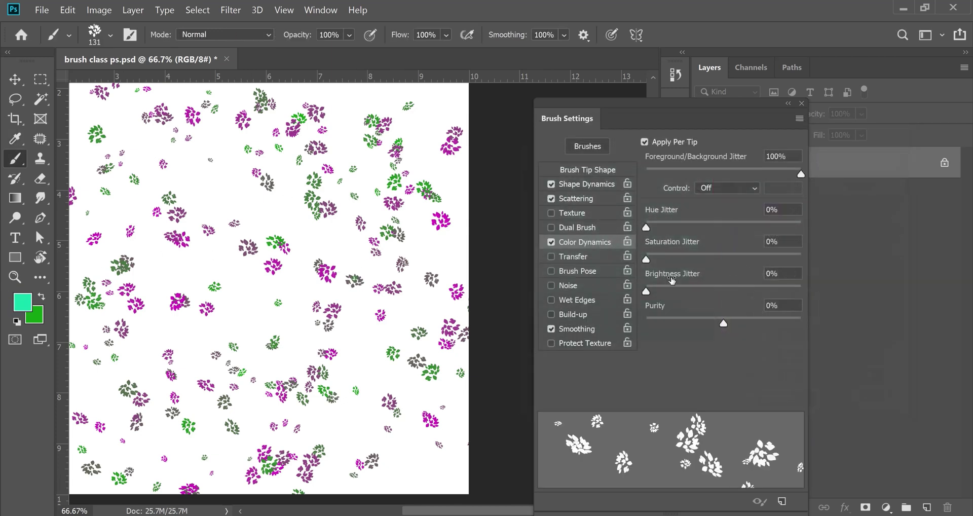
pyautogui.click(34, 313)
pyautogui.moveTo(723, 270)
pyautogui.mouseDown()
pyautogui.moveTo(729, 231)
pyautogui.moveTo(735, 337)
pyautogui.mouseUp()
pyautogui.click(842, 155)
# Paint turquoise-and-brown leaves on a cleared canvas, set Hue Jitter to 100%, and paint multicolored leaves over them
pyautogui.moveTo(91, 122)
pyautogui.mouseDown()
pyautogui.moveTo(325, 116)
pyautogui.moveTo(374, 284)
pyautogui.moveTo(212, 344)
pyautogui.moveTo(152, 259)
pyautogui.moveTo(100, 307)
pyautogui.moveTo(129, 367)
pyautogui.mouseUp()
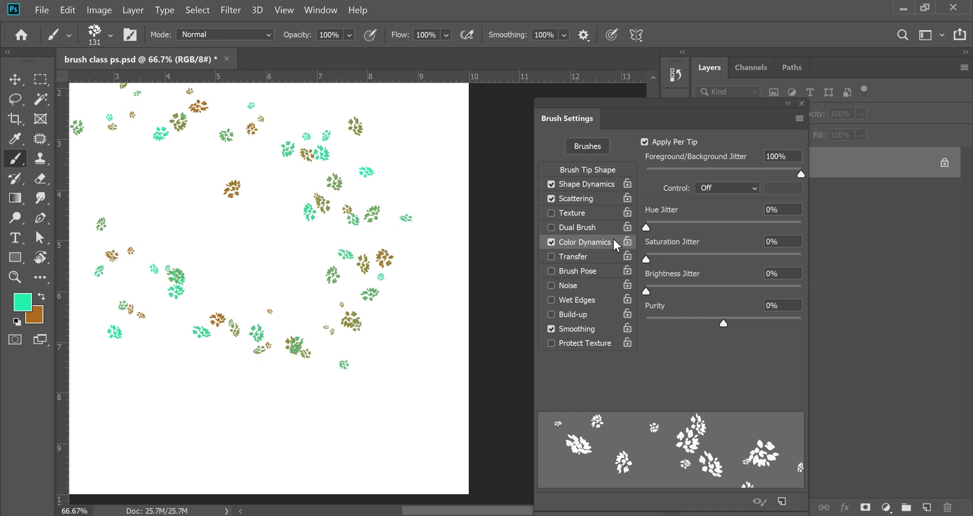
pyautogui.moveTo(648, 228); pyautogui.dragTo(679, 227)
pyautogui.moveTo(129, 162)
pyautogui.mouseDown()
pyautogui.moveTo(318, 186)
pyautogui.moveTo(366, 206)
pyautogui.moveTo(393, 297)
pyautogui.moveTo(359, 358)
pyautogui.moveTo(193, 388)
pyautogui.moveTo(161, 416)
pyautogui.moveTo(226, 455)
pyautogui.moveTo(366, 468)
pyautogui.moveTo(421, 424)
pyautogui.moveTo(481, 306)
pyautogui.moveTo(471, 224)
pyautogui.moveTo(382, 98)
pyautogui.moveTo(250, 93)
pyautogui.moveTo(182, 113)
pyautogui.moveTo(196, 205)
pyautogui.moveTo(273, 276)
pyautogui.moveTo(231, 304)
pyautogui.moveTo(71, 367)
pyautogui.moveTo(74, 424)
pyautogui.moveTo(118, 476)
pyautogui.moveTo(102, 480)
pyautogui.moveTo(91, 168)
pyautogui.moveTo(217, 131)
pyautogui.moveTo(390, 201)
pyautogui.moveTo(290, 259)
pyautogui.moveTo(398, 422)
pyautogui.mouseUp()
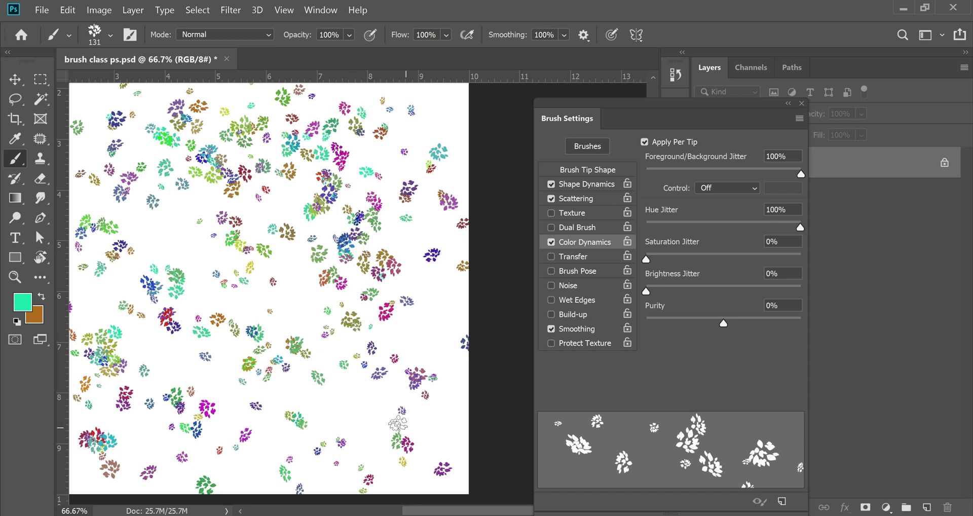
# Undo the leaf strokes to clear the canvas and set Saturation Jitter to 95%
pyautogui.hotkey('ctrl', 'z')
pyautogui.hotkey('ctrl', 'z')
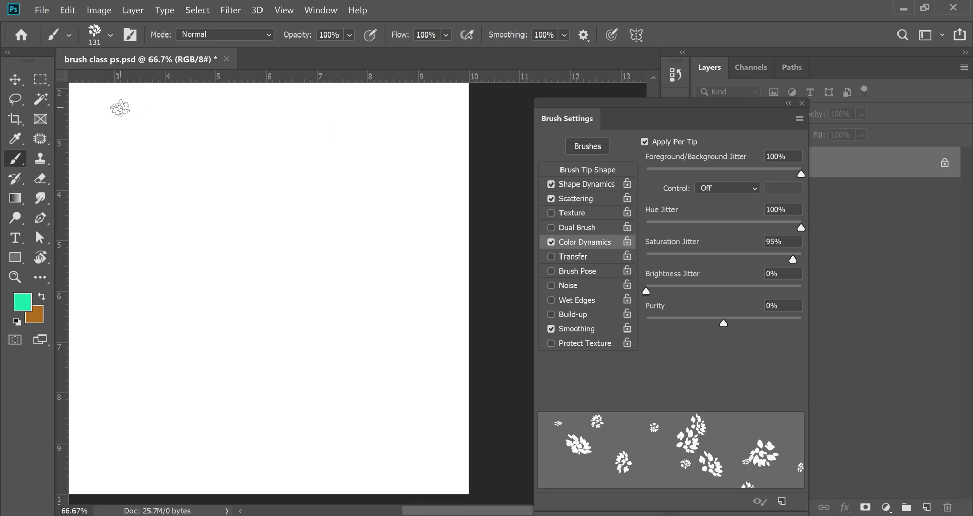
# Undo a test stroke of leaves, enlarge the brush to 300 px, and paint larger multicolored leaves on the canvas
pyautogui.moveTo(120, 107)
pyautogui.mouseDown()
pyautogui.moveTo(323, 110)
pyautogui.moveTo(382, 133)
pyautogui.moveTo(406, 208)
pyautogui.moveTo(372, 275)
pyautogui.moveTo(317, 318)
pyautogui.moveTo(222, 315)
pyautogui.moveTo(188, 327)
pyautogui.moveTo(190, 366)
pyautogui.moveTo(228, 402)
pyautogui.moveTo(300, 427)
pyautogui.moveTo(380, 394)
pyautogui.moveTo(428, 327)
pyautogui.moveTo(432, 445)
pyautogui.mouseUp()
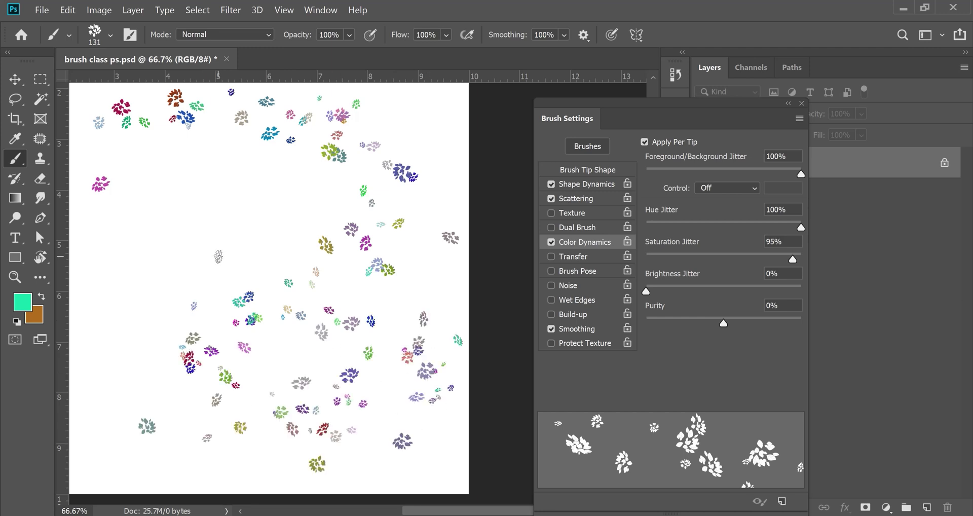
pyautogui.hotkey('ctrl', 'z')
pyautogui.press(']')
pyautogui.press(']')
pyautogui.press(']')
pyautogui.press(']')
pyautogui.press(']')
pyautogui.moveTo(162, 139)
pyautogui.mouseDown()
pyautogui.moveTo(282, 163)
pyautogui.moveTo(327, 191)
pyautogui.moveTo(362, 247)
pyautogui.moveTo(371, 303)
pyautogui.moveTo(337, 345)
pyautogui.moveTo(161, 361)
pyautogui.mouseUp()
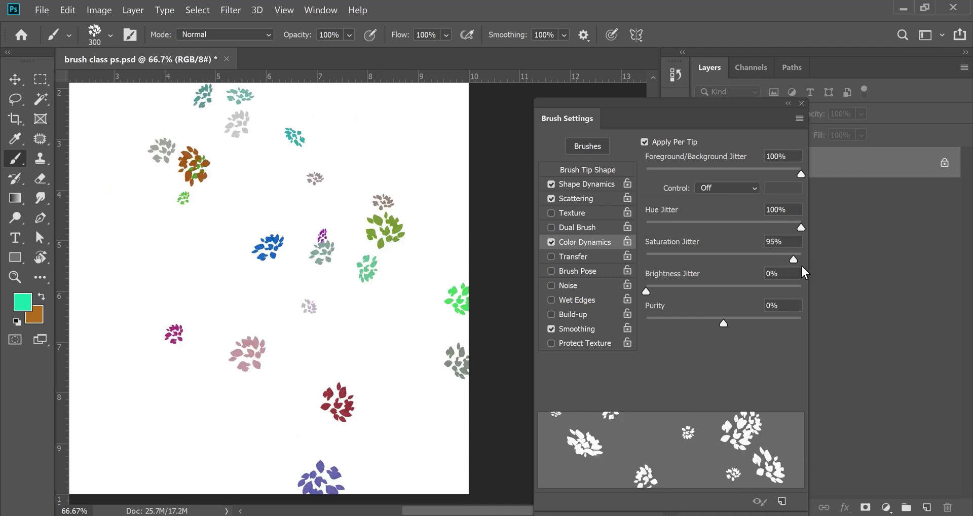
# Set Saturation Jitter and Brightness Jitter to 100% and paint more leaves over the canvas
pyautogui.moveTo(384, 143)
pyautogui.mouseDown()
pyautogui.moveTo(432, 135)
pyautogui.moveTo(444, 147)
pyautogui.moveTo(446, 200)
pyautogui.moveTo(405, 323)
pyautogui.moveTo(298, 346)
pyautogui.moveTo(158, 248)
pyautogui.moveTo(140, 374)
pyautogui.moveTo(100, 347)
pyautogui.moveTo(89, 194)
pyautogui.moveTo(139, 108)
pyautogui.moveTo(332, 145)
pyautogui.moveTo(396, 168)
pyautogui.mouseUp()
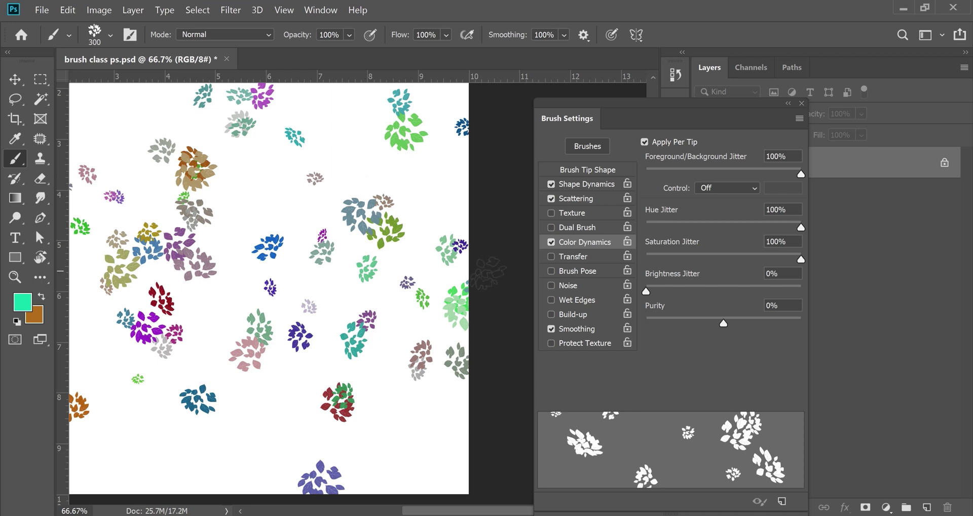
pyautogui.moveTo(646, 290); pyautogui.dragTo(783, 291)
pyautogui.moveTo(327, 253)
pyautogui.mouseDown()
pyautogui.moveTo(325, 175)
pyautogui.moveTo(398, 174)
pyautogui.moveTo(440, 186)
pyautogui.moveTo(449, 297)
pyautogui.moveTo(432, 395)
pyautogui.moveTo(402, 436)
pyautogui.moveTo(181, 448)
pyautogui.moveTo(148, 403)
pyautogui.moveTo(118, 319)
pyautogui.moveTo(111, 117)
pyautogui.moveTo(356, 111)
pyautogui.moveTo(374, 120)
pyautogui.moveTo(319, 180)
pyautogui.moveTo(330, 334)
pyautogui.moveTo(210, 436)
pyautogui.moveTo(131, 451)
pyautogui.moveTo(223, 484)
pyautogui.moveTo(325, 465)
pyautogui.moveTo(349, 279)
pyautogui.moveTo(156, 313)
pyautogui.moveTo(259, 368)
pyautogui.moveTo(273, 238)
pyautogui.moveTo(435, 218)
pyautogui.moveTo(414, 139)
pyautogui.moveTo(458, 201)
pyautogui.moveTo(378, 300)
pyautogui.moveTo(150, 403)
pyautogui.moveTo(195, 428)
pyautogui.mouseUp()
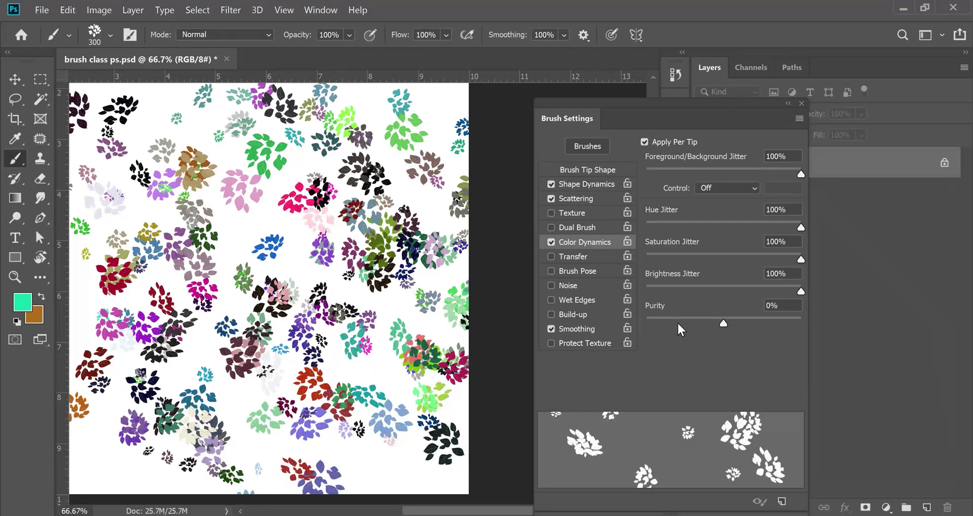
# Undo the leaf strokes to clear the canvas, set Purity to -100%, and paint gray leaves
pyautogui.hotkey('ctrl', 'z')
pyautogui.hotkey('ctrl', 'z')
pyautogui.hotkey('ctrl', 'z')
pyautogui.hotkey('ctrl', 'z')
pyautogui.hotkey('ctrl', 'z')
pyautogui.moveTo(722, 322); pyautogui.dragTo(577, 303)
pyautogui.moveTo(157, 130)
pyautogui.mouseDown()
pyautogui.moveTo(295, 116)
pyautogui.moveTo(374, 175)
pyautogui.moveTo(386, 326)
pyautogui.moveTo(217, 395)
pyautogui.moveTo(167, 355)
pyautogui.moveTo(144, 264)
pyautogui.moveTo(116, 243)
pyautogui.moveTo(270, 175)
pyautogui.mouseUp()
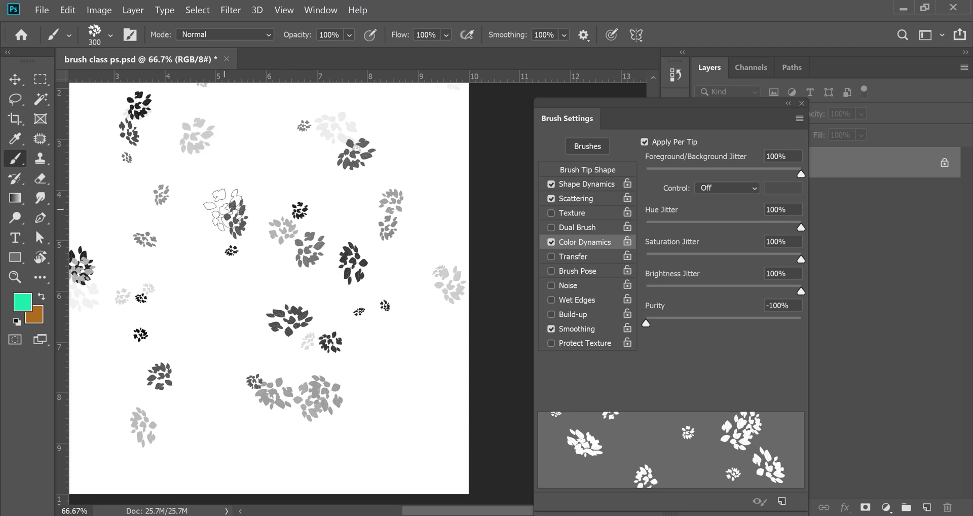
pyautogui.moveTo(194, 350)
pyautogui.mouseDown()
pyautogui.moveTo(321, 222)
pyautogui.moveTo(389, 170)
pyautogui.moveTo(444, 317)
pyautogui.moveTo(414, 414)
pyautogui.moveTo(321, 448)
pyautogui.moveTo(251, 456)
pyautogui.moveTo(143, 402)
pyautogui.moveTo(115, 262)
pyautogui.moveTo(210, 172)
pyautogui.moveTo(341, 187)
pyautogui.moveTo(402, 162)
pyautogui.moveTo(420, 147)
pyautogui.moveTo(418, 129)
pyautogui.moveTo(377, 119)
pyautogui.moveTo(263, 125)
pyautogui.moveTo(193, 142)
pyautogui.moveTo(157, 168)
pyautogui.moveTo(182, 245)
pyautogui.mouseUp()
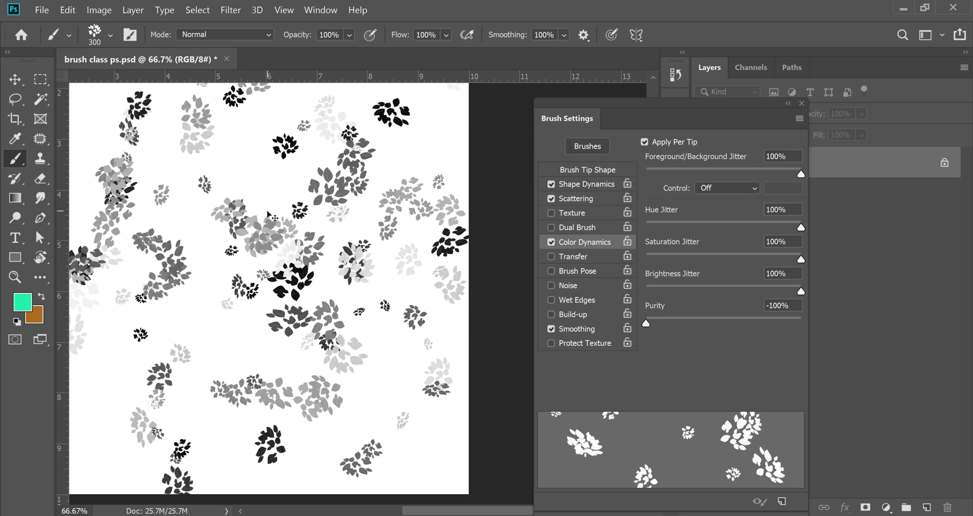
# Undo the gray leaves, raise Purity to its maximum, and undo a test stroke of leaves
pyautogui.hotkey('ctrl', 'z')
pyautogui.hotkey('ctrl', 'z')
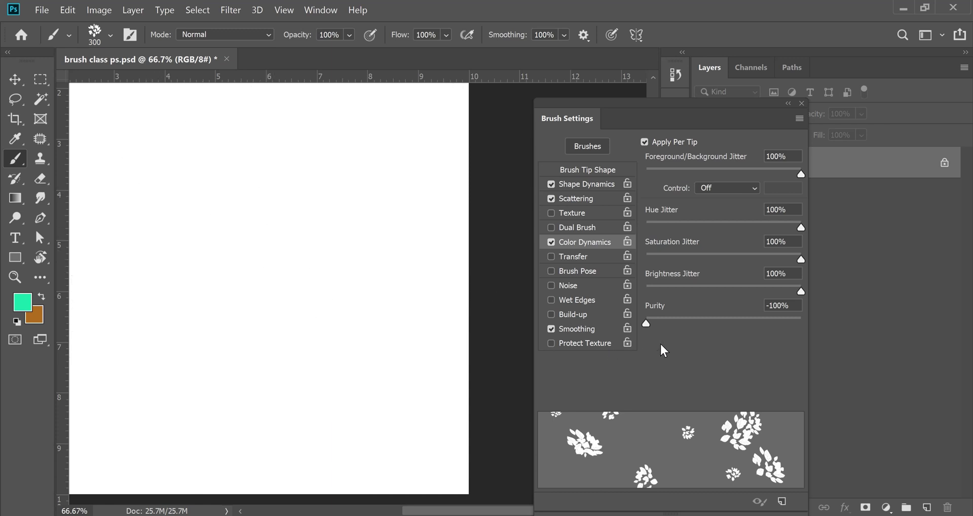
pyautogui.moveTo(648, 321); pyautogui.dragTo(805, 319)
pyautogui.moveTo(151, 127)
pyautogui.mouseDown()
pyautogui.moveTo(363, 130)
pyautogui.moveTo(397, 185)
pyautogui.moveTo(411, 251)
pyautogui.moveTo(386, 321)
pyautogui.moveTo(355, 353)
pyautogui.moveTo(283, 362)
pyautogui.moveTo(143, 405)
pyautogui.moveTo(137, 449)
pyautogui.moveTo(279, 437)
pyautogui.moveTo(390, 442)
pyautogui.moveTo(426, 312)
pyautogui.moveTo(413, 161)
pyautogui.moveTo(424, 121)
pyautogui.moveTo(438, 118)
pyautogui.moveTo(457, 183)
pyautogui.moveTo(380, 245)
pyautogui.moveTo(164, 221)
pyautogui.moveTo(93, 252)
pyautogui.moveTo(130, 398)
pyautogui.moveTo(166, 366)
pyautogui.mouseUp()
pyautogui.hotkey('ctrl', 'z')
# Enable Transfer, set Opacity Jitter and Flow Jitter to 100%, and paint leaves of varying transparency
pyautogui.click(553, 243)
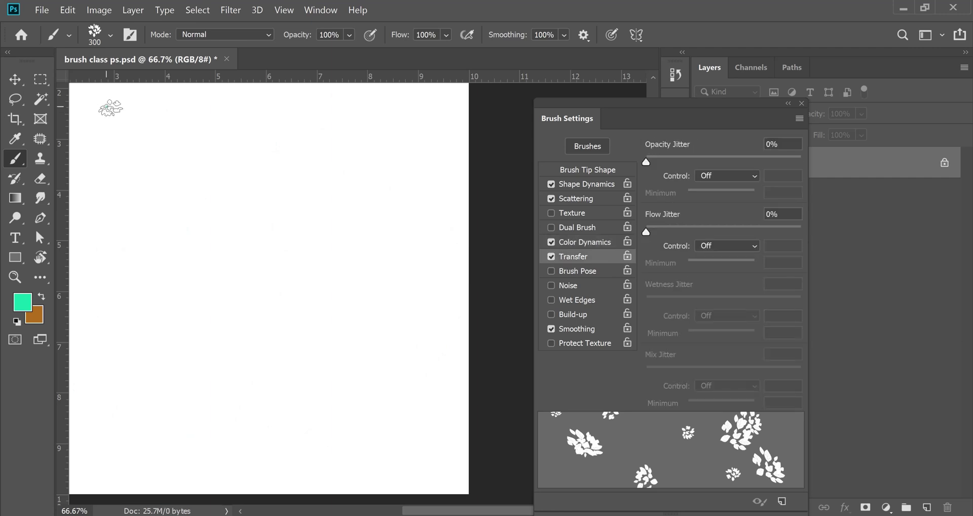
pyautogui.moveTo(110, 108)
pyautogui.mouseDown()
pyautogui.moveTo(156, 126)
pyautogui.moveTo(355, 132)
pyautogui.moveTo(403, 194)
pyautogui.moveTo(396, 285)
pyautogui.moveTo(352, 370)
pyautogui.moveTo(250, 394)
pyautogui.moveTo(162, 311)
pyautogui.moveTo(157, 271)
pyautogui.moveTo(128, 277)
pyautogui.moveTo(111, 377)
pyautogui.moveTo(95, 404)
pyautogui.moveTo(126, 435)
pyautogui.moveTo(269, 452)
pyautogui.moveTo(349, 442)
pyautogui.moveTo(384, 419)
pyautogui.moveTo(447, 425)
pyautogui.moveTo(423, 448)
pyautogui.moveTo(367, 184)
pyautogui.moveTo(333, 145)
pyautogui.moveTo(428, 181)
pyautogui.mouseUp()
pyautogui.moveTo(648, 159); pyautogui.dragTo(803, 161)
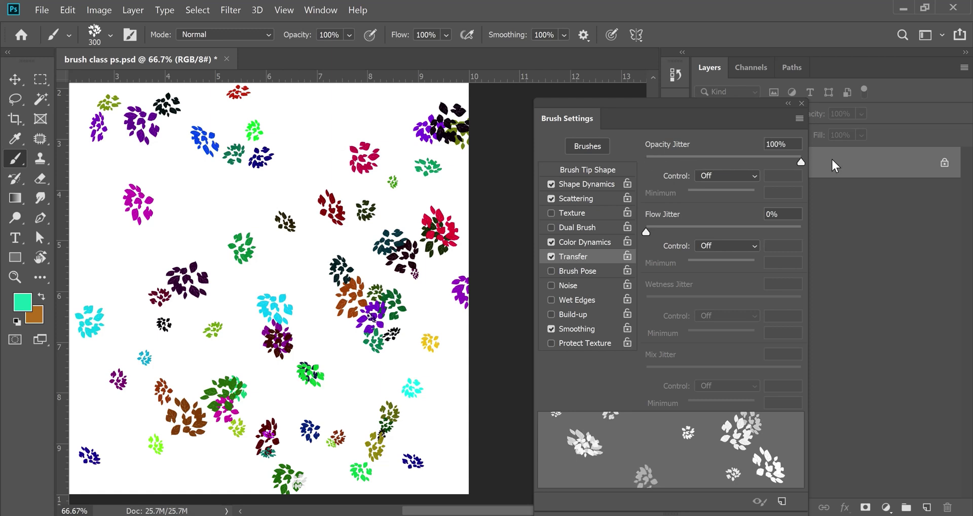
pyautogui.moveTo(315, 115)
pyautogui.mouseDown()
pyautogui.moveTo(298, 173)
pyautogui.moveTo(301, 306)
pyautogui.moveTo(200, 317)
pyautogui.moveTo(150, 266)
pyautogui.moveTo(131, 195)
pyautogui.moveTo(260, 164)
pyautogui.moveTo(368, 195)
pyautogui.moveTo(218, 304)
pyautogui.moveTo(86, 228)
pyautogui.mouseUp()
pyautogui.moveTo(146, 130)
pyautogui.mouseDown()
pyautogui.moveTo(367, 201)
pyautogui.moveTo(389, 315)
pyautogui.moveTo(262, 392)
pyautogui.moveTo(155, 293)
pyautogui.moveTo(132, 364)
pyautogui.moveTo(203, 390)
pyautogui.moveTo(419, 429)
pyautogui.moveTo(427, 397)
pyautogui.mouseUp()
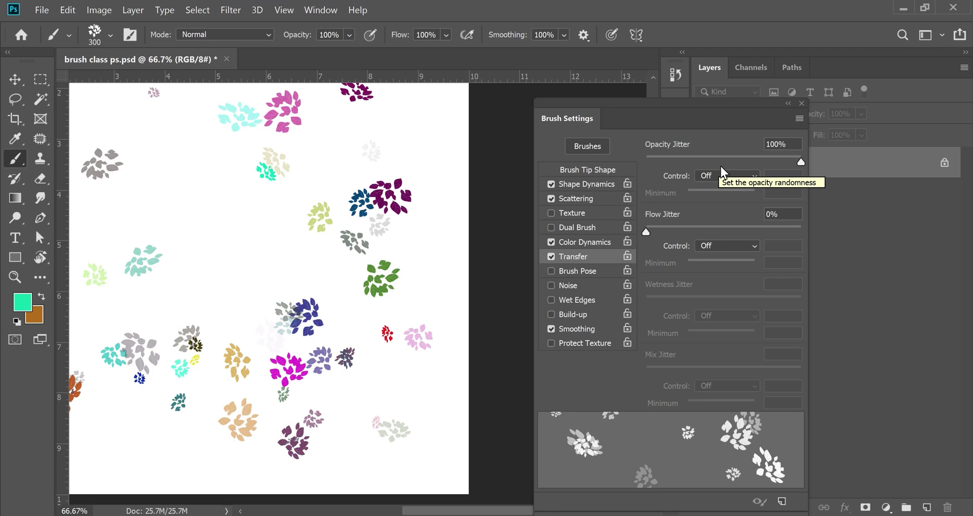
pyautogui.moveTo(646, 235); pyautogui.dragTo(772, 234)
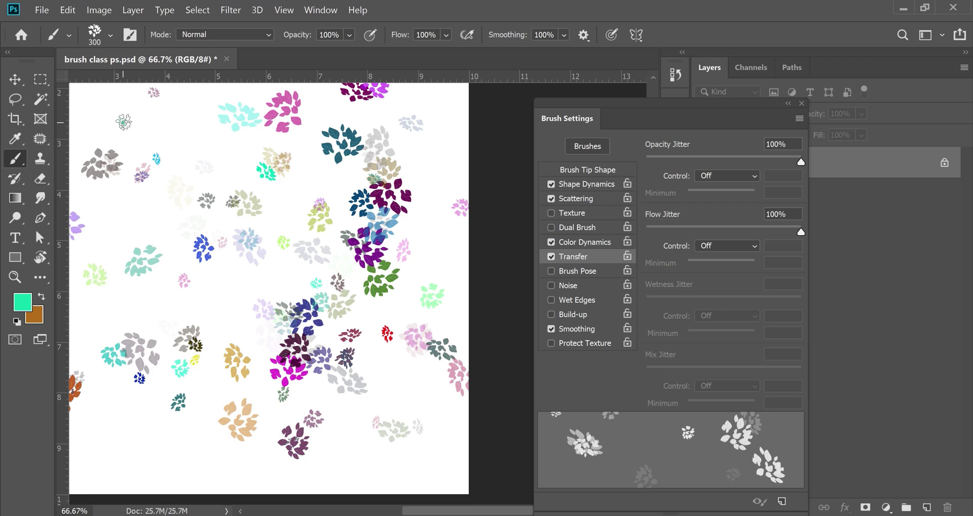
pyautogui.moveTo(124, 122)
pyautogui.mouseDown()
pyautogui.moveTo(194, 126)
pyautogui.moveTo(243, 184)
pyautogui.moveTo(162, 387)
pyautogui.moveTo(393, 273)
pyautogui.moveTo(354, 253)
pyautogui.moveTo(415, 172)
pyautogui.moveTo(416, 304)
pyautogui.moveTo(178, 342)
pyautogui.moveTo(294, 248)
pyautogui.moveTo(111, 112)
pyautogui.moveTo(147, 152)
pyautogui.mouseUp()
# Disable Transfer, enable Brush Pose, and adjust its Pressure, Tilt Y and Tilt X
pyautogui.click(550, 256)
pyautogui.click(577, 270)
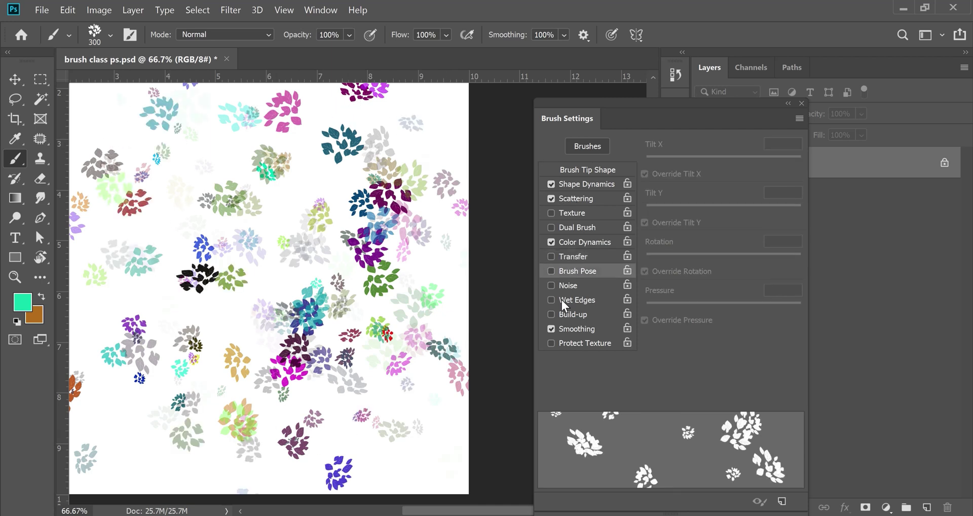
pyautogui.click(552, 272)
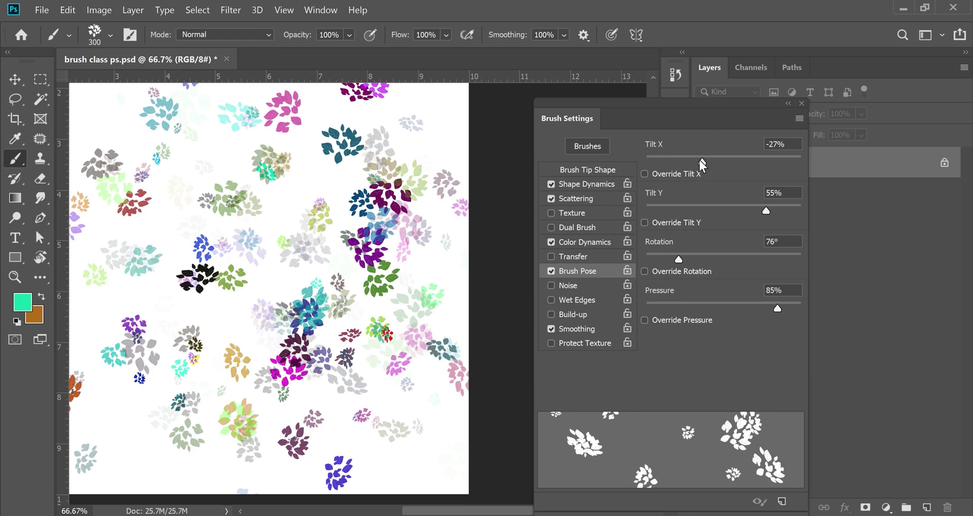
pyautogui.moveTo(780, 311); pyautogui.dragTo(852, 313)
pyautogui.moveTo(737, 206); pyautogui.dragTo(669, 207)
pyautogui.moveTo(695, 162); pyautogui.dragTo(805, 156)
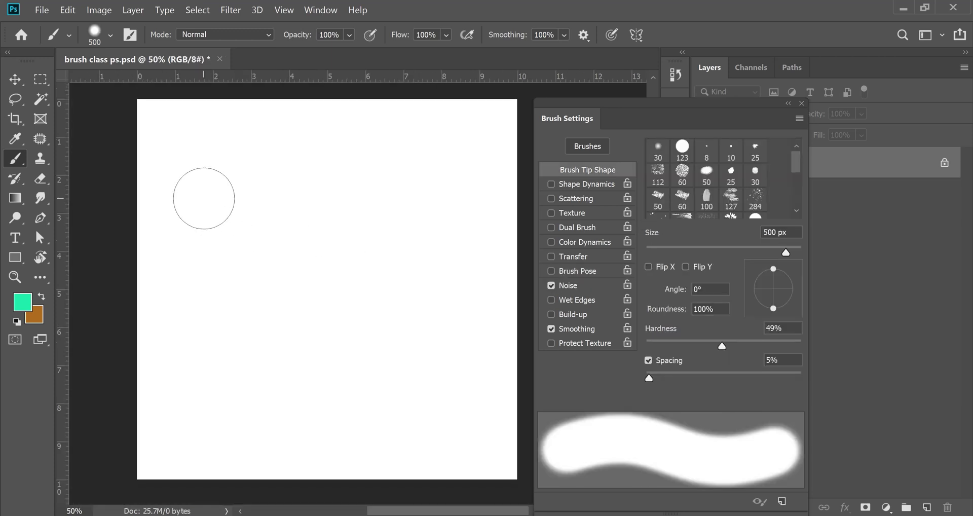
# Stamp two turquoise dots on the cleared canvas with a 500 px soft round brush using Noise
pyautogui.click(206, 198)
pyautogui.click(348, 220)
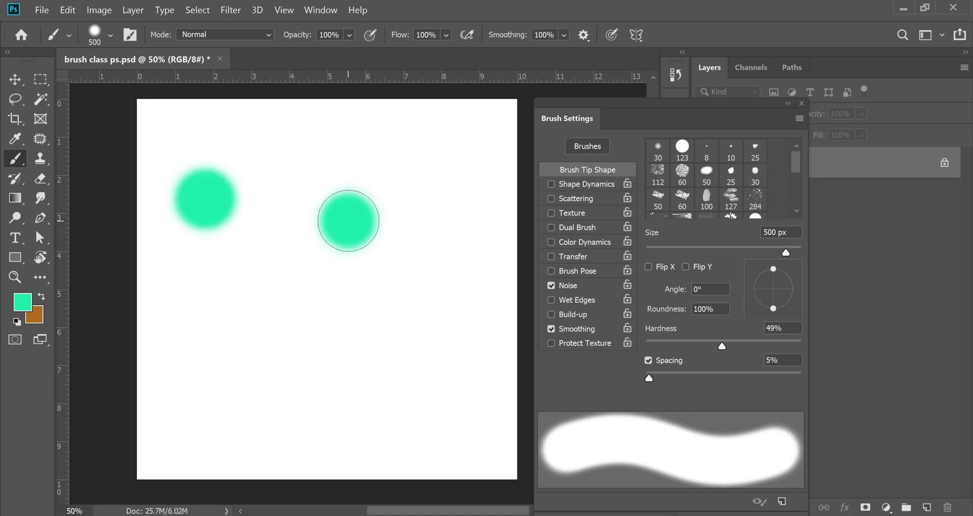
pyautogui.keyDown('ctrl'); pyautogui.click(377, 205); pyautogui.keyUp('ctrl')
pyautogui.keyDown('ctrl'); pyautogui.click(377, 204); pyautogui.keyUp('ctrl')
pyautogui.keyDown('ctrl'); pyautogui.click(401, 203); pyautogui.keyUp('ctrl')
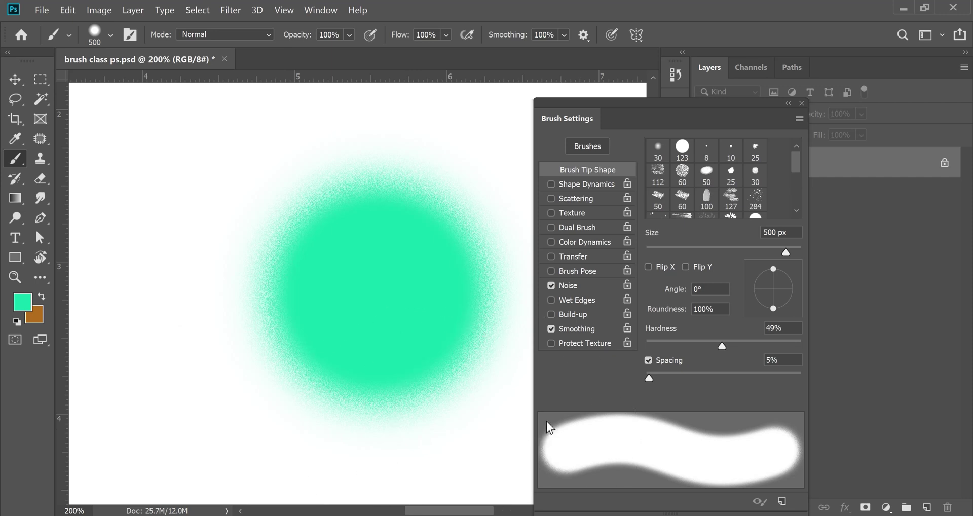
# Disable Noise and stamp a smooth turquoise dot overlapping the grainy one
pyautogui.click(567, 286)
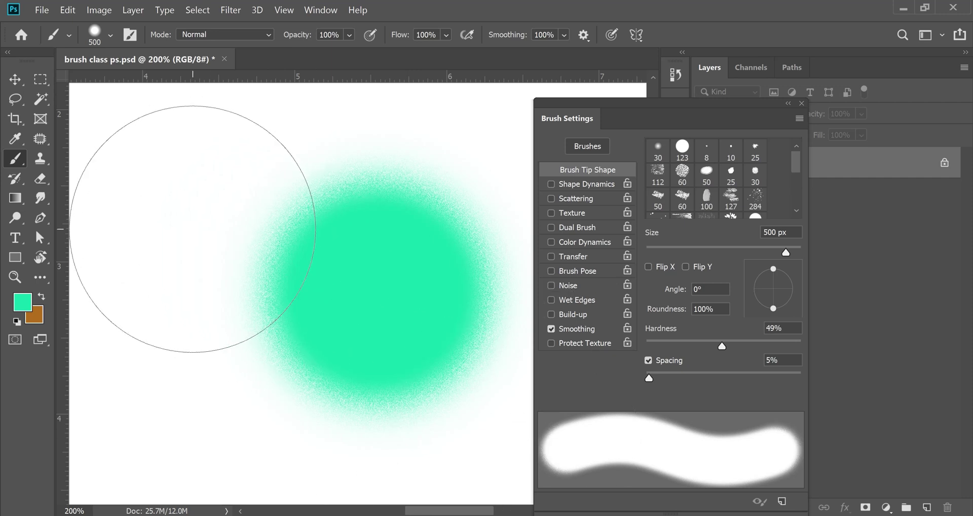
pyautogui.click(193, 222)
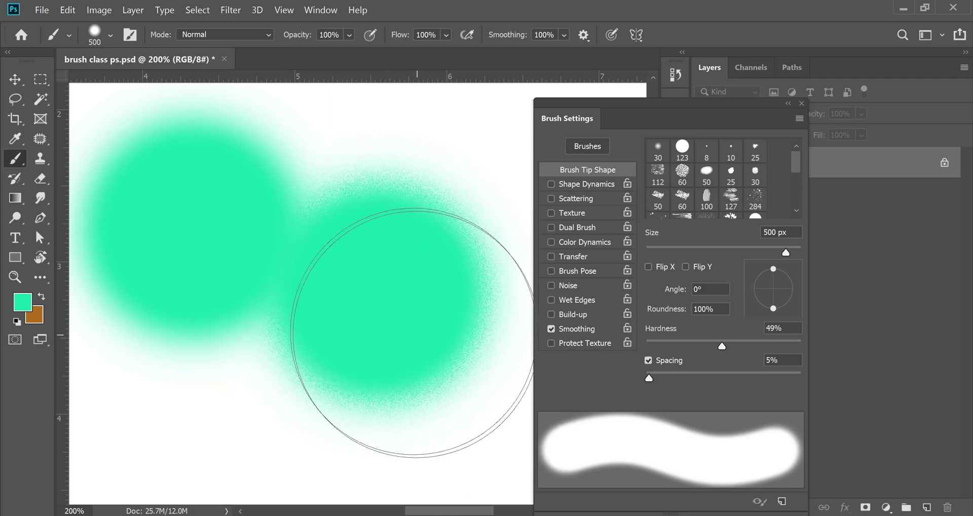
pyautogui.scroll(1, 388, 316)
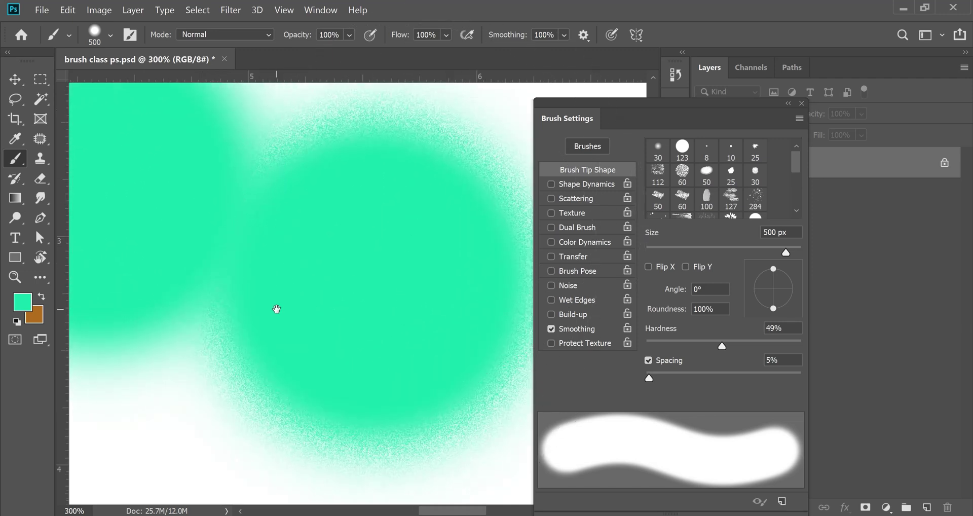
pyautogui.moveTo(275, 311); pyautogui.dragTo(299, 491)
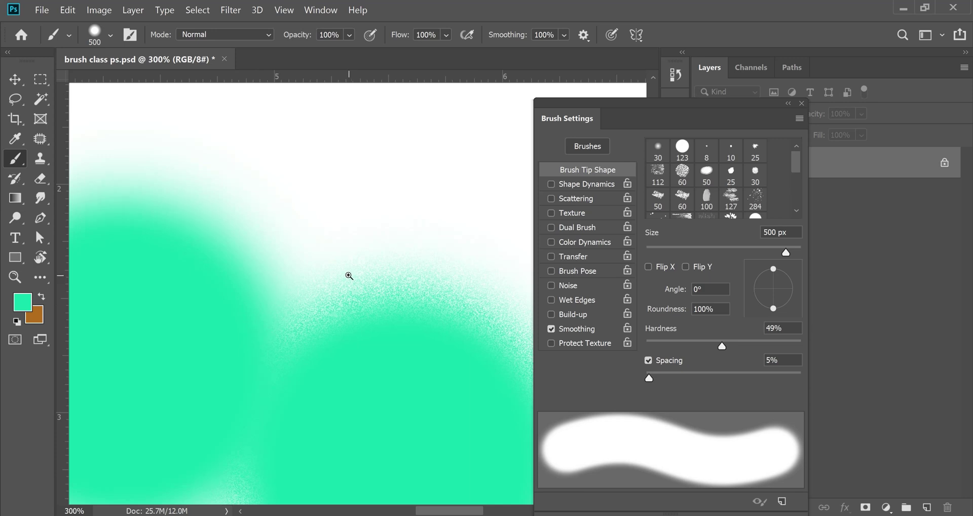
# Compare the edges of the turquoise dots painted with and without Noise at several magnifications
pyautogui.keyDown('ctrl'); pyautogui.click(350, 275); pyautogui.keyUp('ctrl')
pyautogui.keyDown('ctrl'); pyautogui.click(351, 275); pyautogui.keyUp('ctrl')
pyautogui.keyDown('alt'); pyautogui.click(351, 275); pyautogui.keyUp('alt')
pyautogui.keyDown('alt'); pyautogui.click(351, 275); pyautogui.keyUp('alt')
pyautogui.keyDown('alt'); pyautogui.click(352, 275); pyautogui.keyUp('alt')
pyautogui.keyDown('alt'); pyautogui.click(352, 275); pyautogui.keyUp('alt')
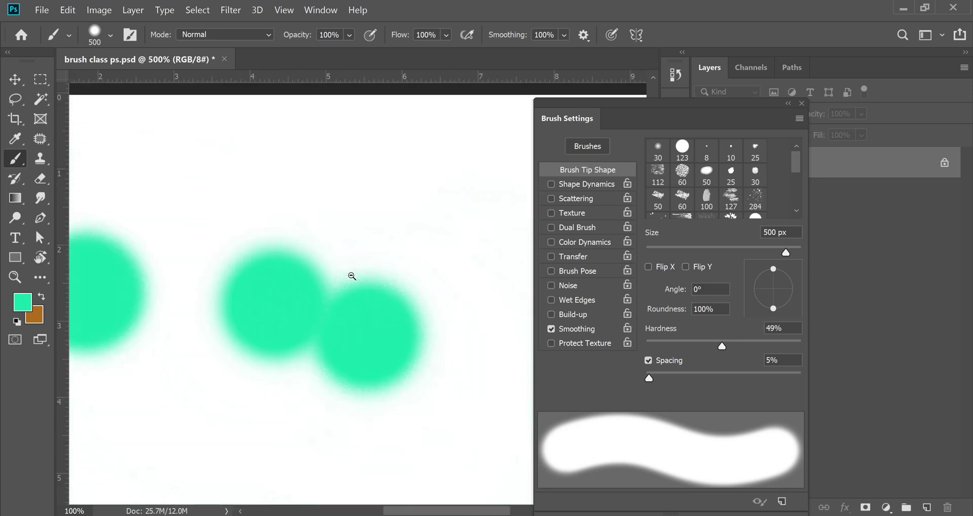
pyautogui.keyDown('alt'); pyautogui.click(354, 275); pyautogui.keyUp('alt')
pyautogui.keyDown('ctrl'); pyautogui.click(386, 340); pyautogui.keyUp('ctrl')
pyautogui.keyDown('ctrl'); pyautogui.click(383, 313); pyautogui.keyUp('ctrl')
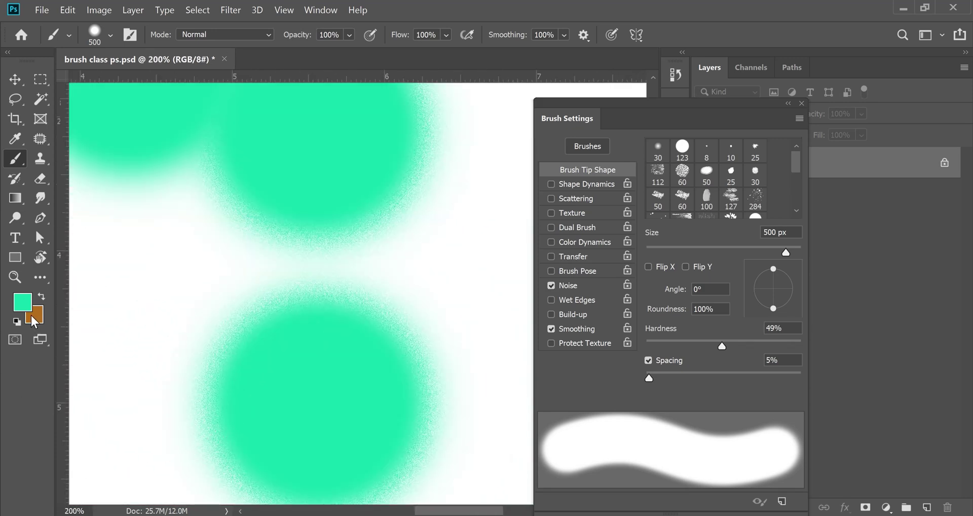
# Set the foreground color to bright yellow (#fff600) and return to the Brush tool
pyautogui.click(22, 301)
pyautogui.click(729, 292)
pyautogui.moveTo(727, 306); pyautogui.dragTo(728, 312)
pyautogui.moveTo(708, 232); pyautogui.dragTo(713, 162)
pyautogui.moveTo(734, 299); pyautogui.dragTo(731, 325)
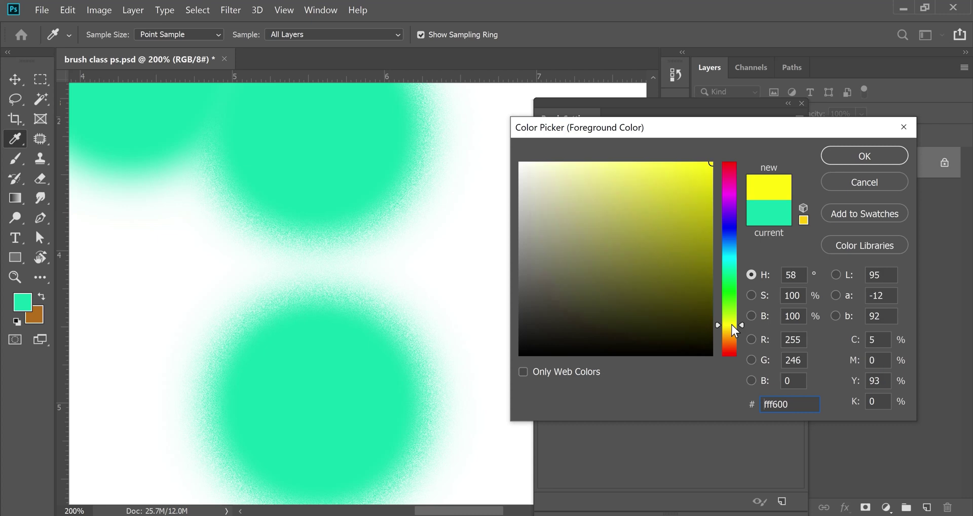
pyautogui.click(833, 155)
pyautogui.press('b')
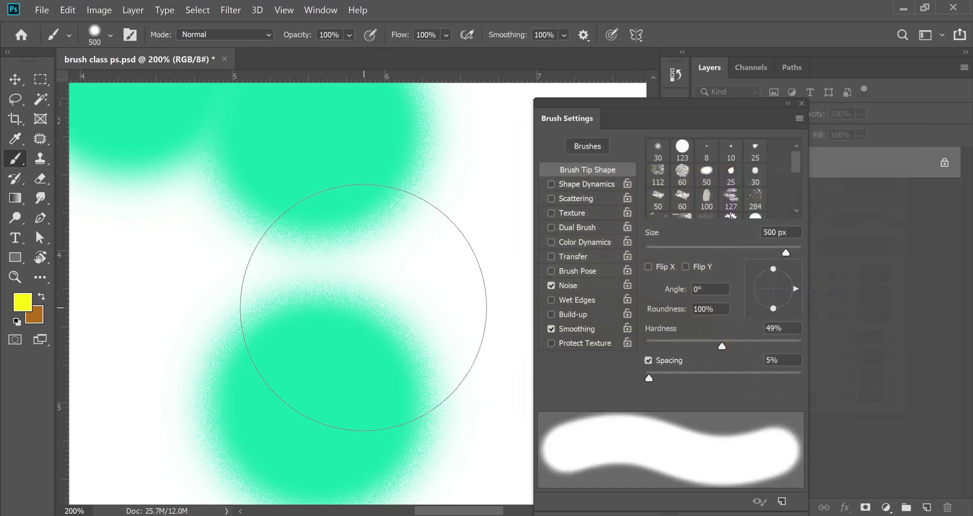
# Stamp a yellow dot with Noise enabled in the empty upper-right area of the canvas
pyautogui.keyDown('ctrl'); pyautogui.keyDown('alt'); pyautogui.click(359, 304); pyautogui.keyUp('alt'); pyautogui.keyUp('ctrl')
pyautogui.keyDown('ctrl'); pyautogui.keyDown('alt'); pyautogui.click(359, 304); pyautogui.keyUp('alt'); pyautogui.keyUp('ctrl')
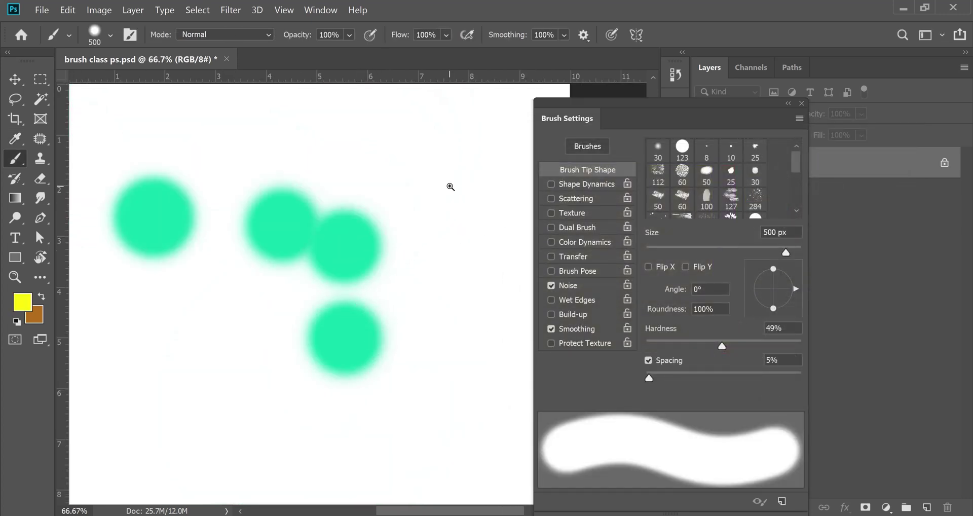
pyautogui.keyDown('ctrl'); pyautogui.click(449, 186); pyautogui.keyUp('ctrl')
pyautogui.moveTo(427, 189); pyautogui.dragTo(302, 223)
pyautogui.click(352, 198)
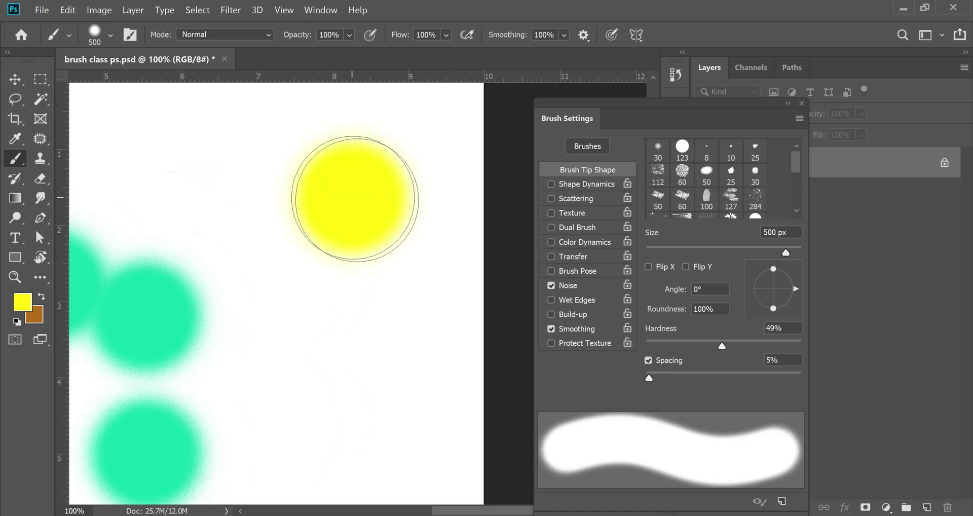
# Examine the edge of the yellow dot at several magnifications
pyautogui.keyDown('ctrl'); pyautogui.click(416, 158); pyautogui.keyUp('ctrl')
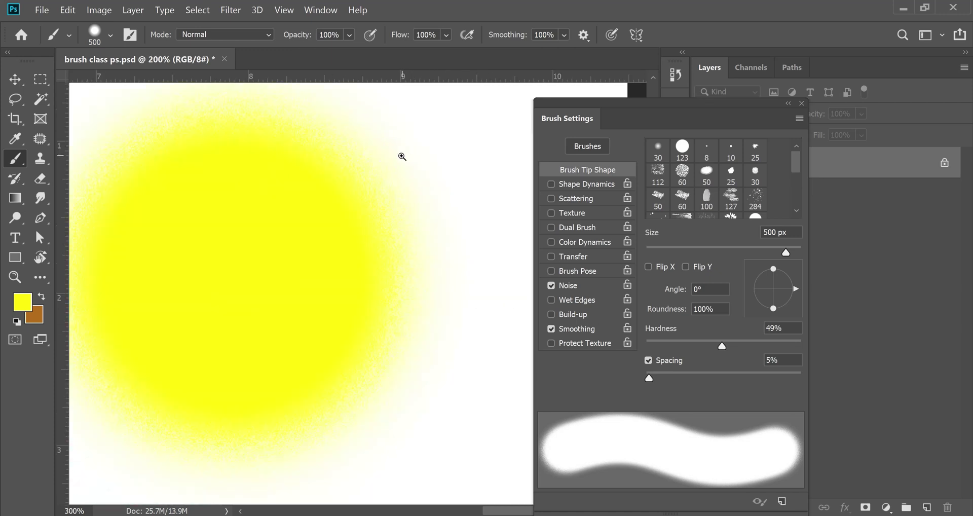
pyautogui.keyDown('ctrl'); pyautogui.keyDown('alt'); pyautogui.click(372, 194); pyautogui.keyUp('alt'); pyautogui.keyUp('ctrl')
pyautogui.keyDown('ctrl'); pyautogui.keyDown('alt'); pyautogui.click(382, 199); pyautogui.keyUp('alt'); pyautogui.keyUp('ctrl')
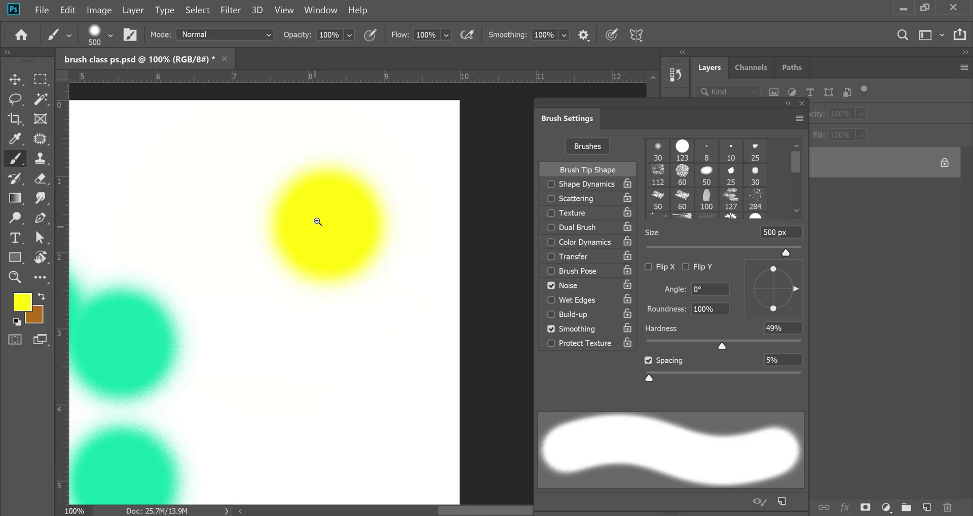
pyautogui.keyDown('ctrl'); pyautogui.click(298, 186); pyautogui.keyUp('ctrl')
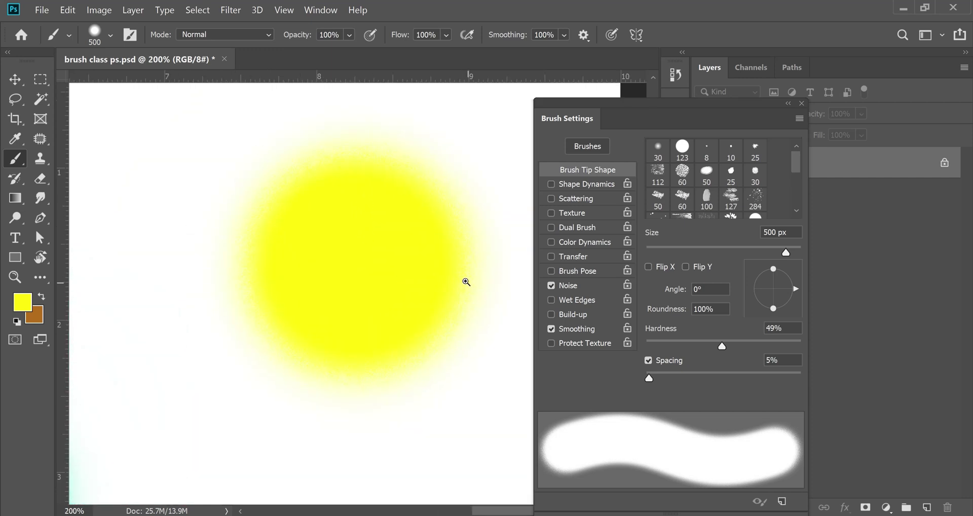
pyautogui.keyDown('ctrl'); pyautogui.keyDown('alt'); pyautogui.click(380, 254); pyautogui.keyUp('alt'); pyautogui.keyUp('ctrl')
pyautogui.keyDown('ctrl'); pyautogui.keyDown('alt'); pyautogui.click(381, 258); pyautogui.keyUp('alt'); pyautogui.keyUp('ctrl')
pyautogui.keyDown('ctrl'); pyautogui.keyDown('alt'); pyautogui.click(381, 260); pyautogui.keyUp('alt'); pyautogui.keyUp('ctrl')
pyautogui.keyDown('ctrl'); pyautogui.keyDown('alt'); pyautogui.click(318, 313); pyautogui.keyUp('alt'); pyautogui.keyUp('ctrl')
# Disable Noise and undo the yellow and turquoise dots to clear the canvas
pyautogui.click(572, 286)
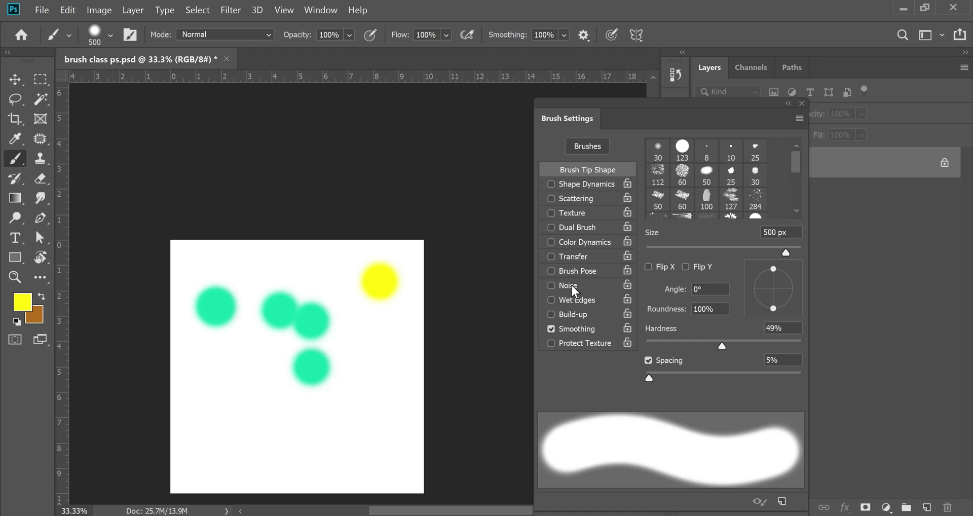
pyautogui.hotkey('ctrl', '+')
pyautogui.hotkey('ctrl', 'z')
pyautogui.hotkey('ctrl', 'z')
pyautogui.hotkey('ctrl', 'z')
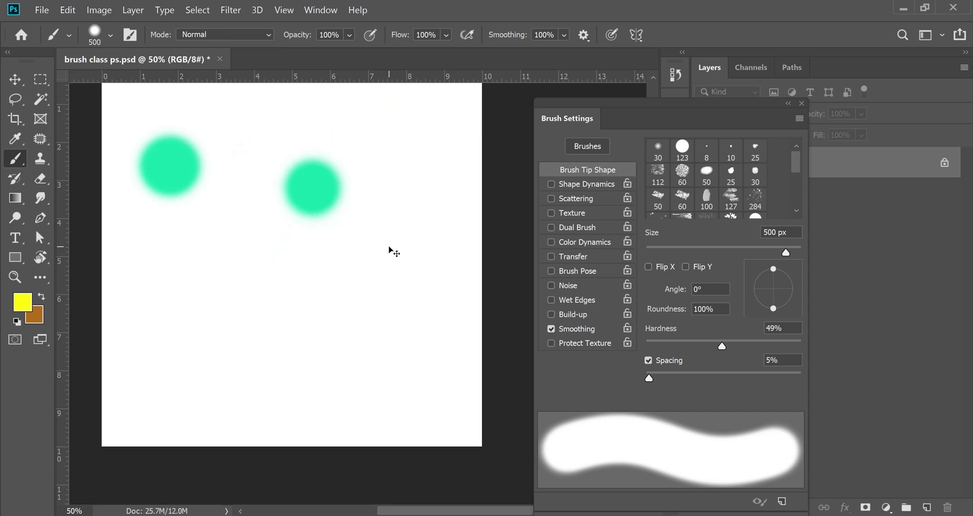
pyautogui.hotkey('ctrl', 'z')
pyautogui.hotkey('ctrl', 'z')
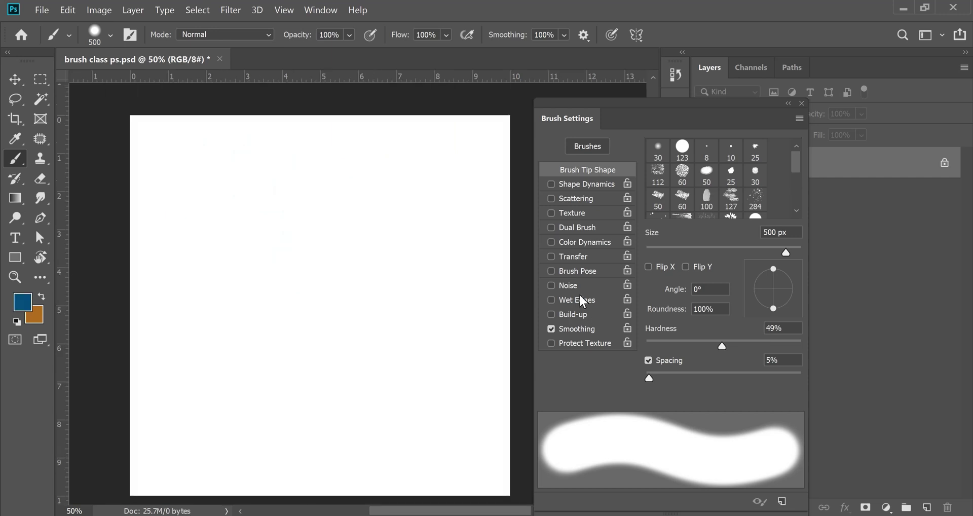
# Enable Wet Edges, paint a blue blob on the canvas, and undo the stroke
pyautogui.click(582, 301)
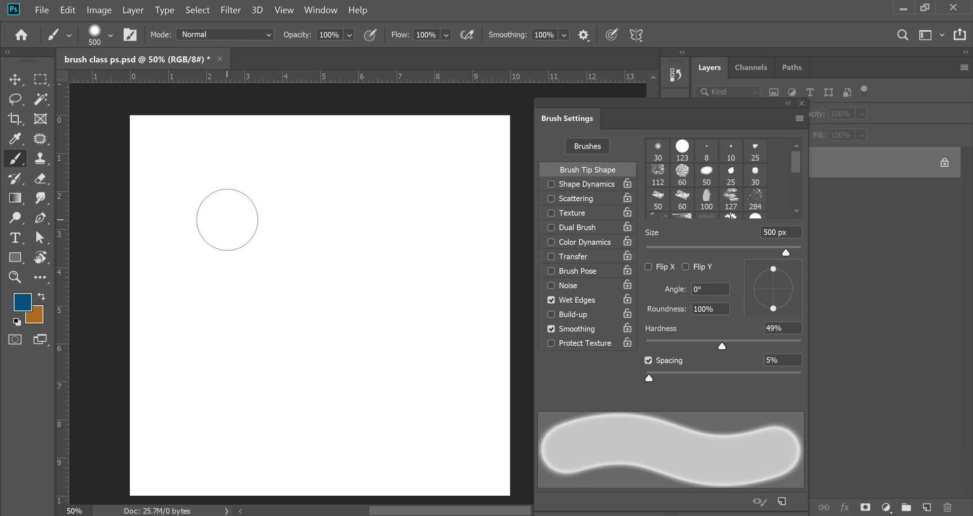
pyautogui.moveTo(248, 190)
pyautogui.mouseDown()
pyautogui.moveTo(365, 188)
pyautogui.moveTo(381, 229)
pyautogui.moveTo(380, 266)
pyautogui.moveTo(341, 272)
pyautogui.moveTo(351, 234)
pyautogui.moveTo(279, 217)
pyautogui.moveTo(252, 226)
pyautogui.moveTo(306, 279)
pyautogui.moveTo(268, 290)
pyautogui.moveTo(306, 302)
pyautogui.moveTo(232, 216)
pyautogui.moveTo(243, 261)
pyautogui.moveTo(327, 294)
pyautogui.moveTo(313, 315)
pyautogui.moveTo(341, 286)
pyautogui.mouseUp()
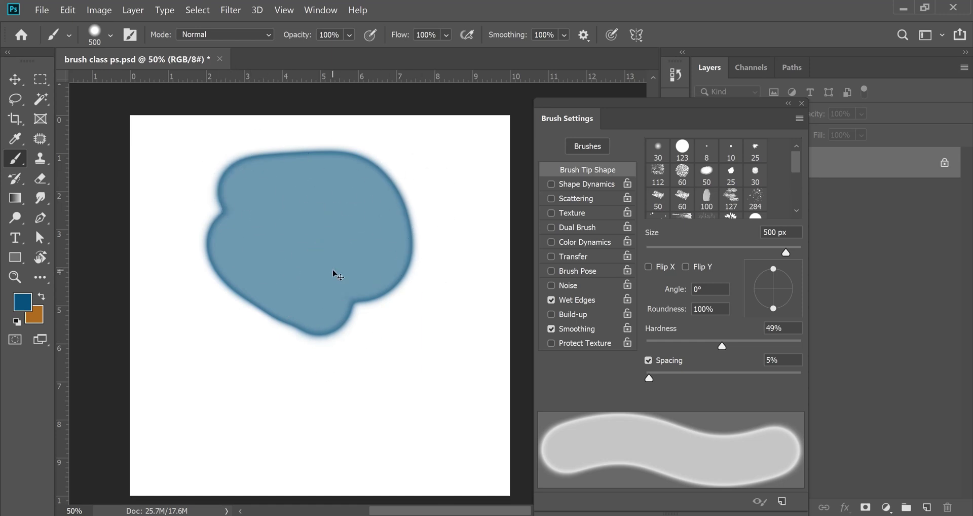
pyautogui.hotkey('ctrl', 'z')
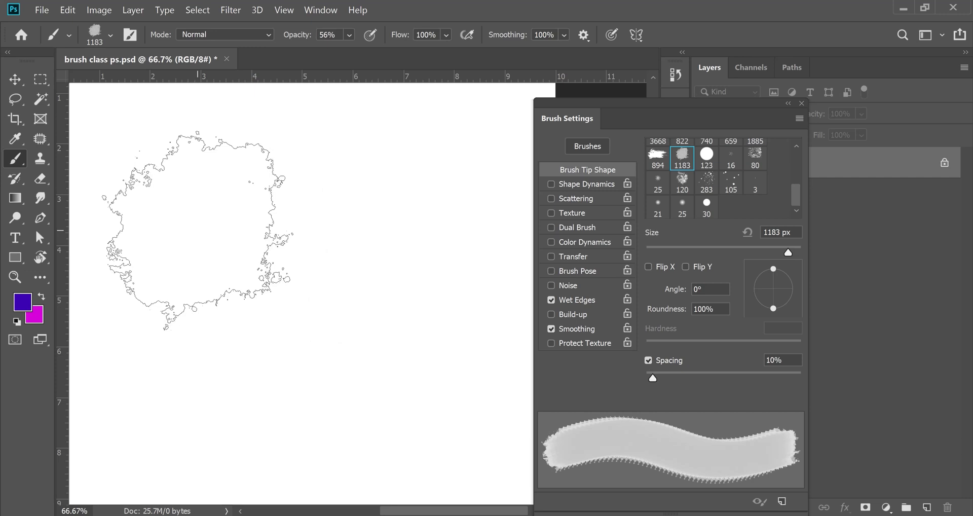
# Stamp four overlapping Wet Edges blobs on the canvas, alternating the blue and magenta swatches for each stamp
pyautogui.click(197, 233)
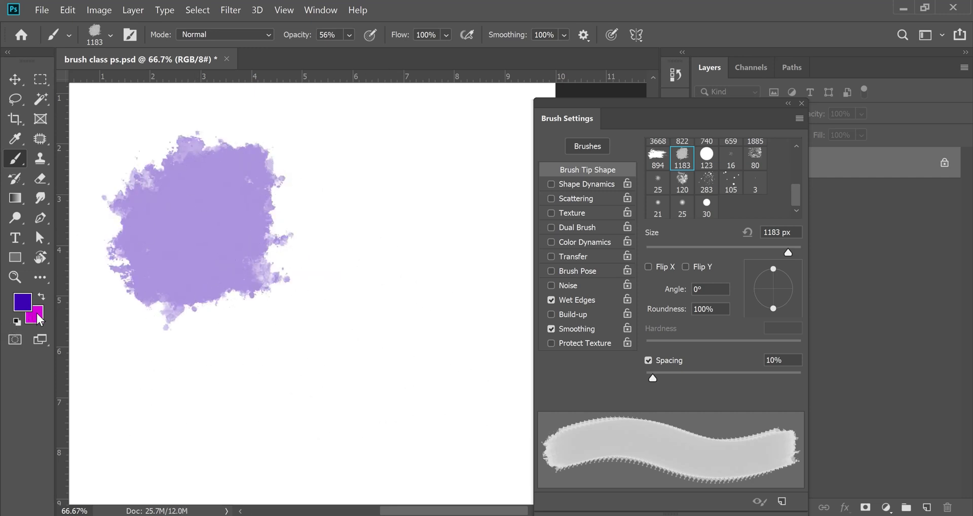
pyautogui.click(41, 298)
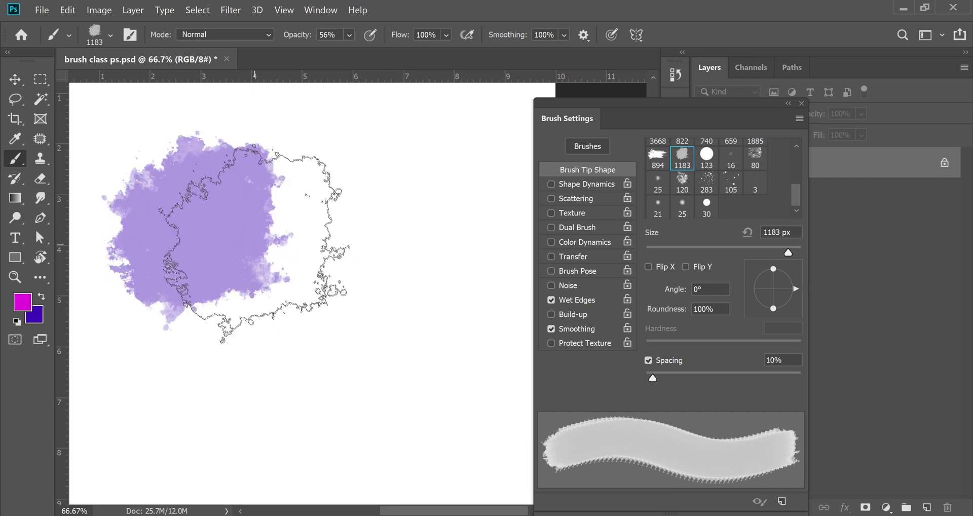
pyautogui.click(332, 218)
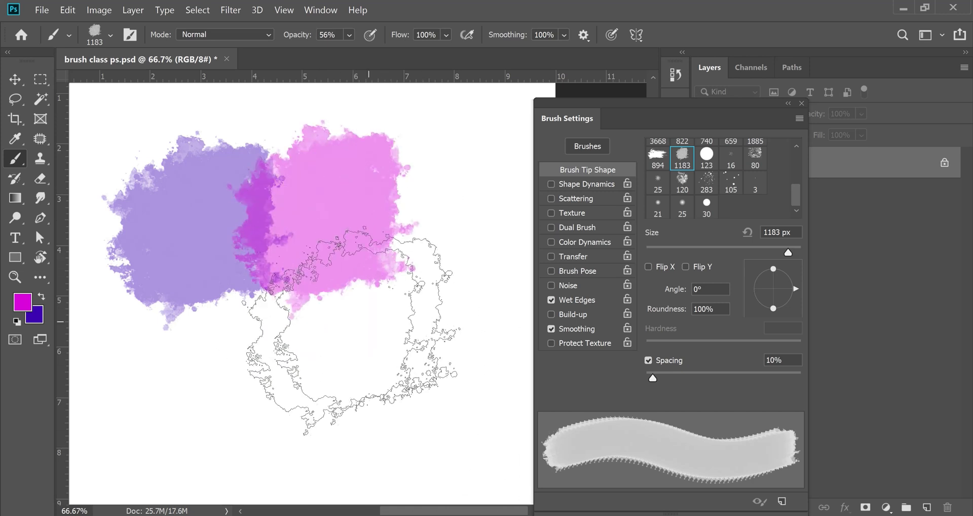
pyautogui.click(41, 298)
pyautogui.click(205, 332)
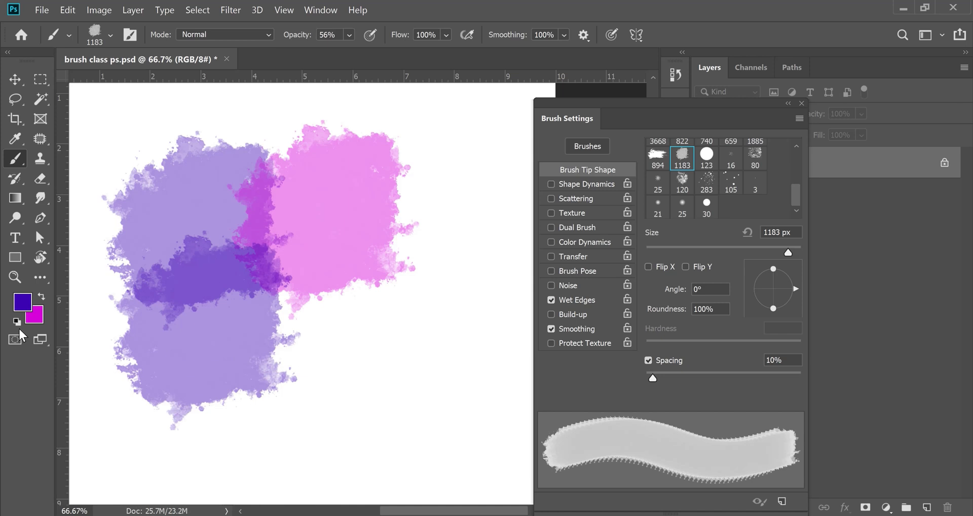
pyautogui.click(42, 298)
pyautogui.click(282, 328)
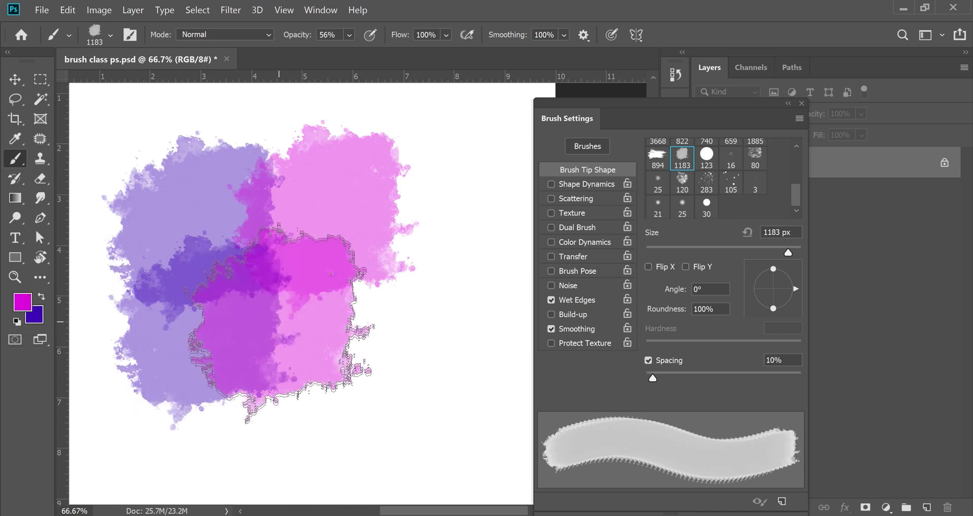
# Disable Wet Edges and enable Build-up for the 1183 px brush, toggling Build-up to compare its effect
pyautogui.click(576, 303)
pyautogui.click(575, 314)
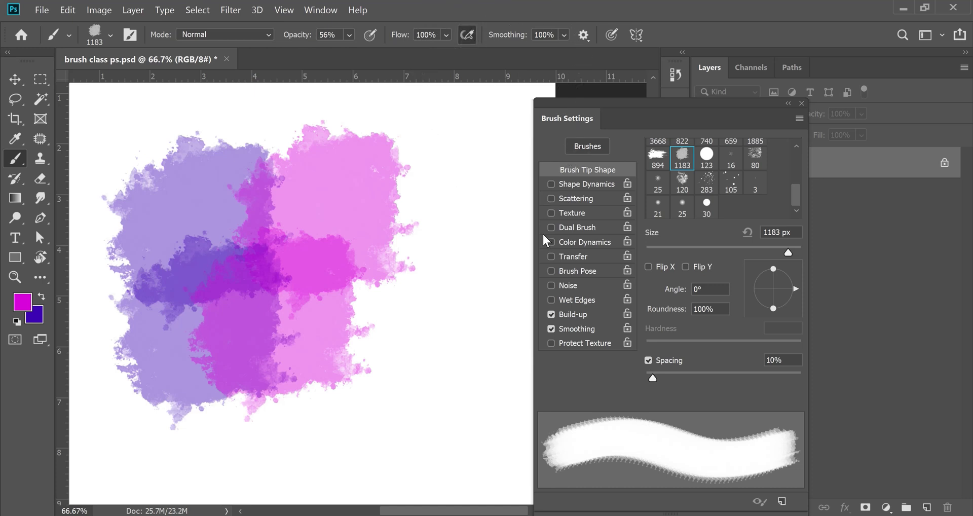
pyautogui.click(571, 314)
pyautogui.click(571, 315)
pyautogui.click(570, 315)
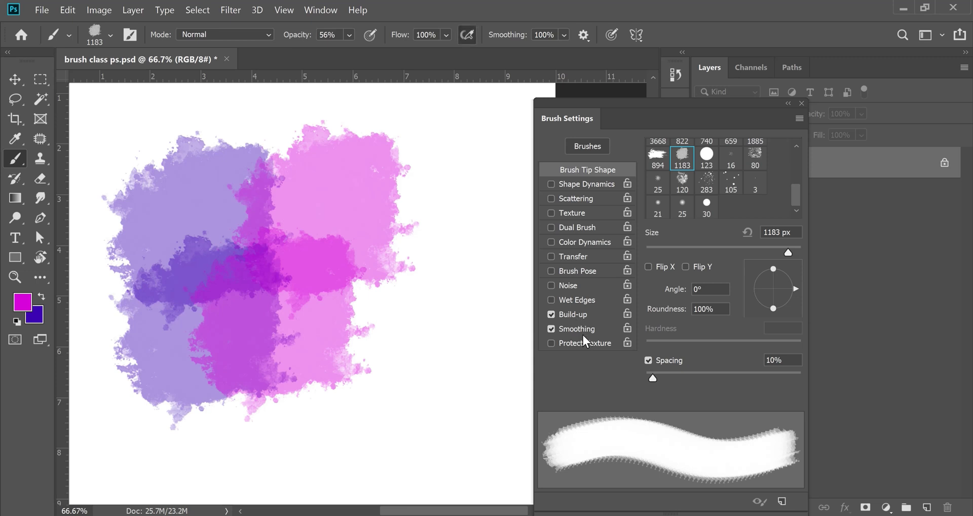